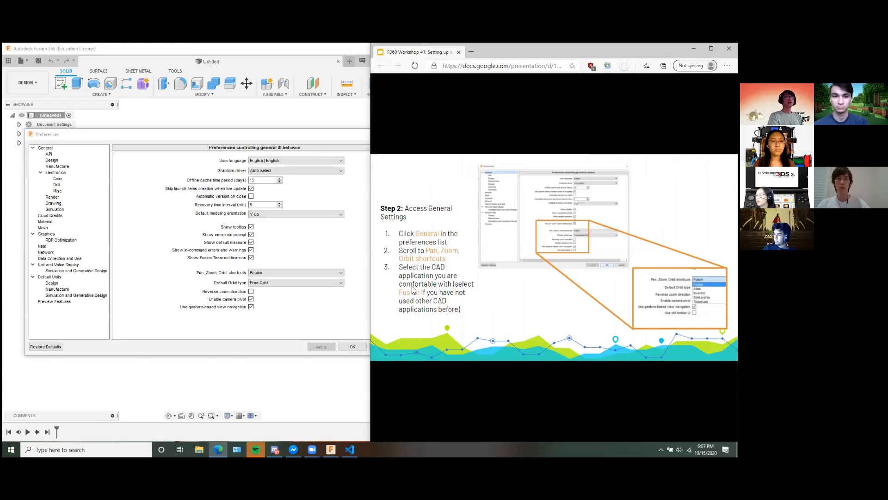
Set the Pan, Zoom, Orbit shortcuts preference to Fusion in the General settings.
click(270, 134)
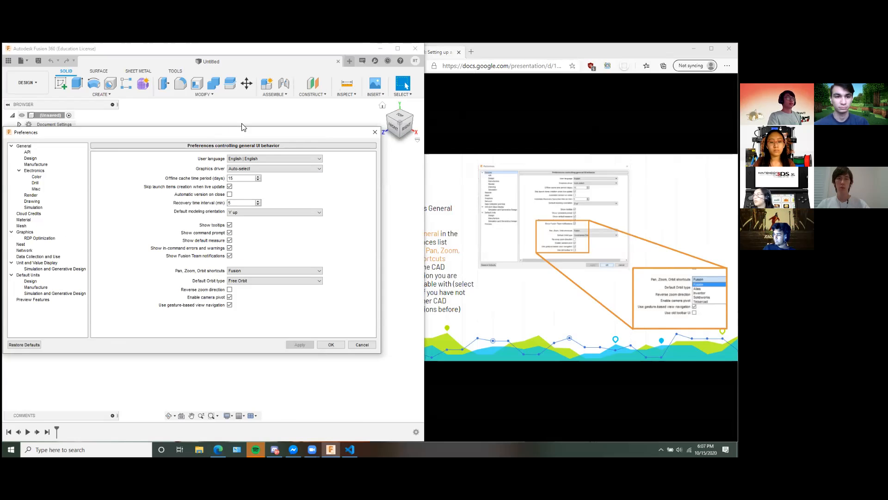
click(565, 80)
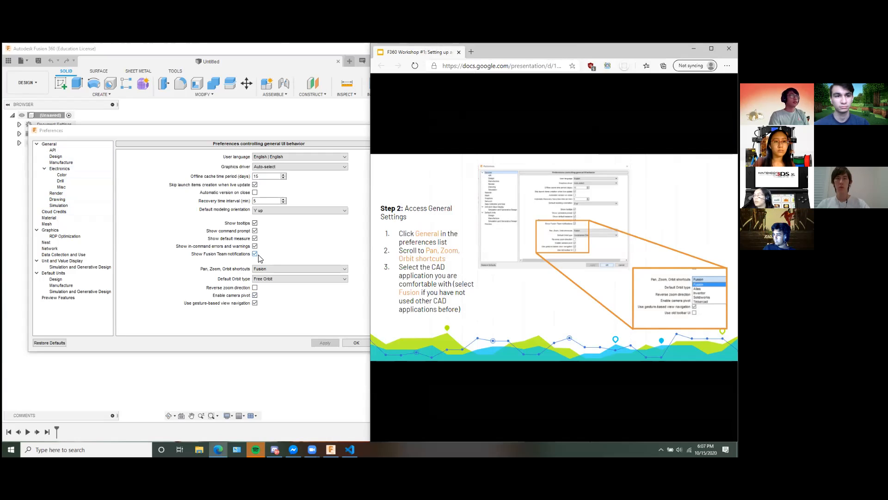
click(298, 317)
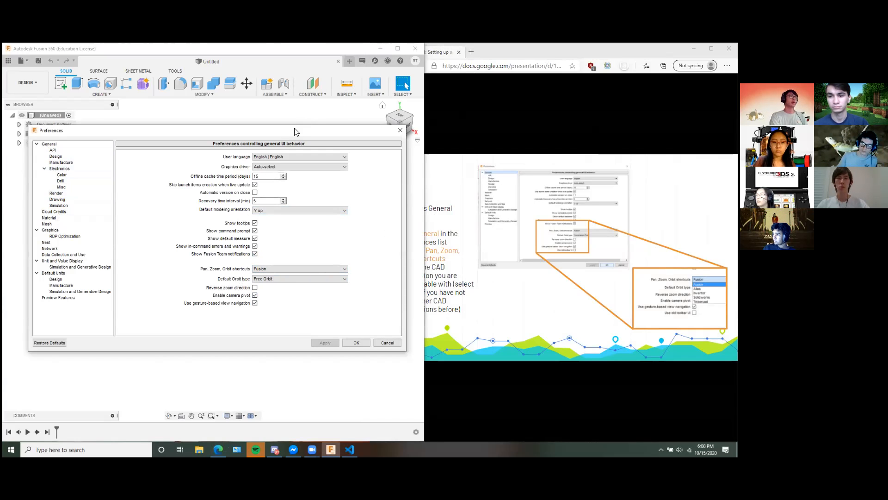
drag(292, 133, 289, 130)
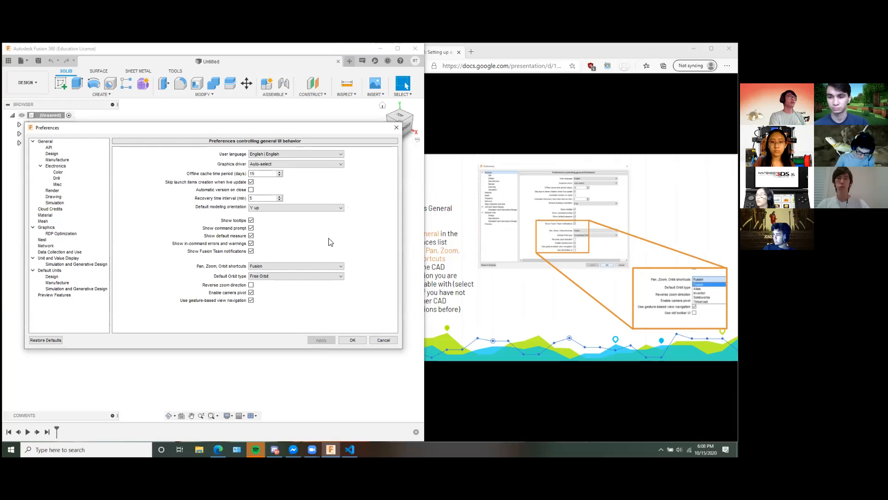
click(317, 266)
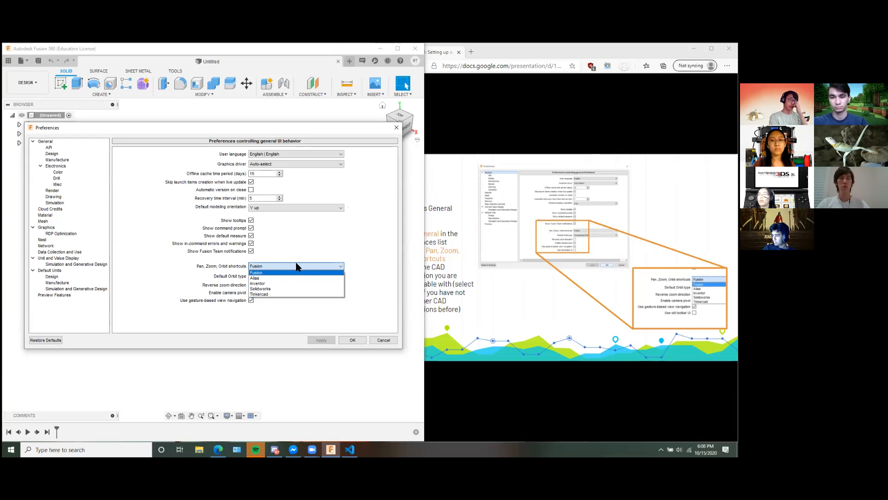
click(262, 273)
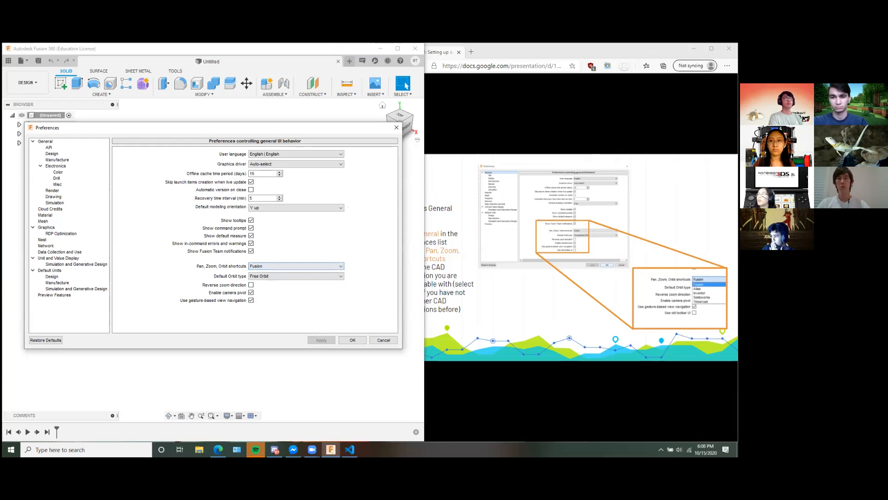
Advance the workshop slides to Step 3 and keep mm as the default unit for new designs in the preferences.
click(467, 231)
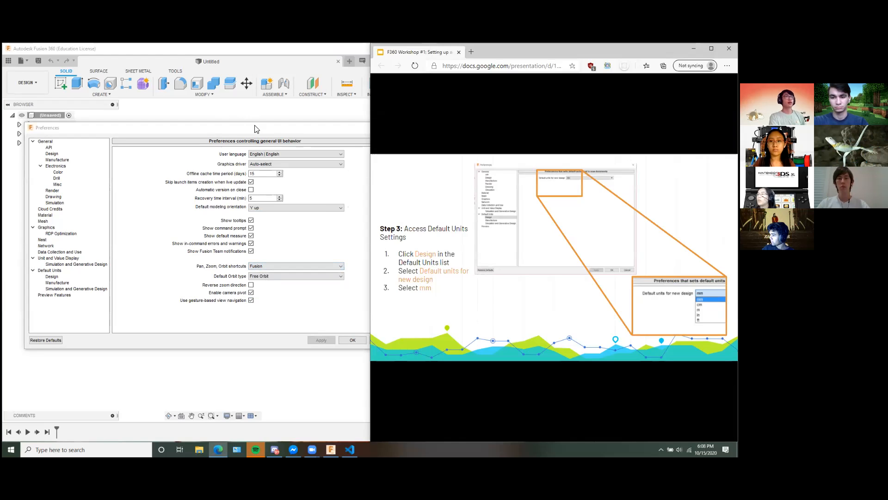
click(226, 129)
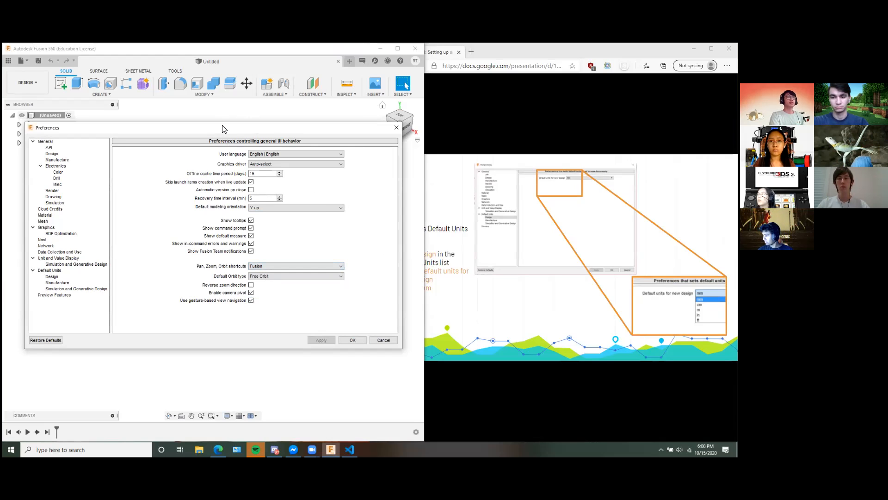
drag(223, 128, 222, 128)
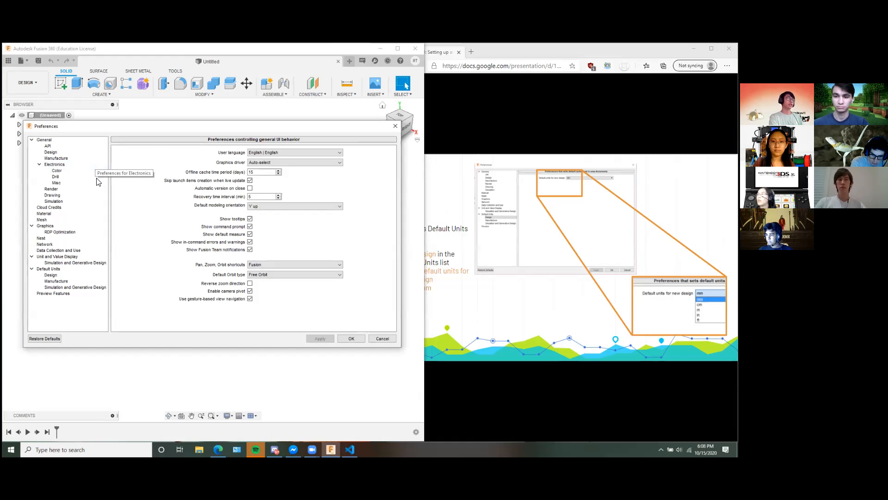
click(58, 276)
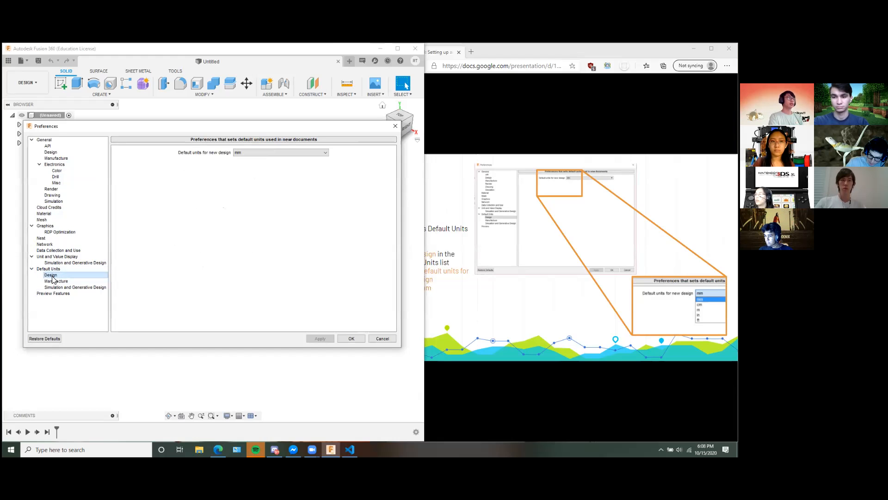
click(247, 156)
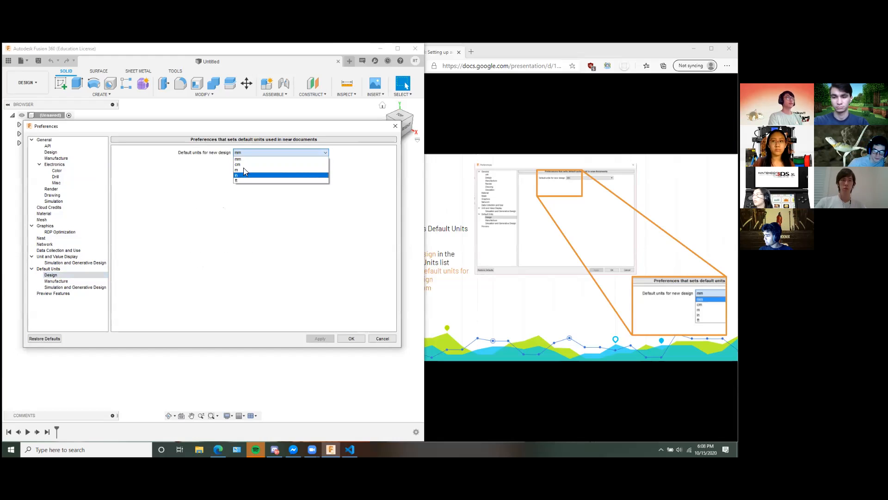
click(290, 153)
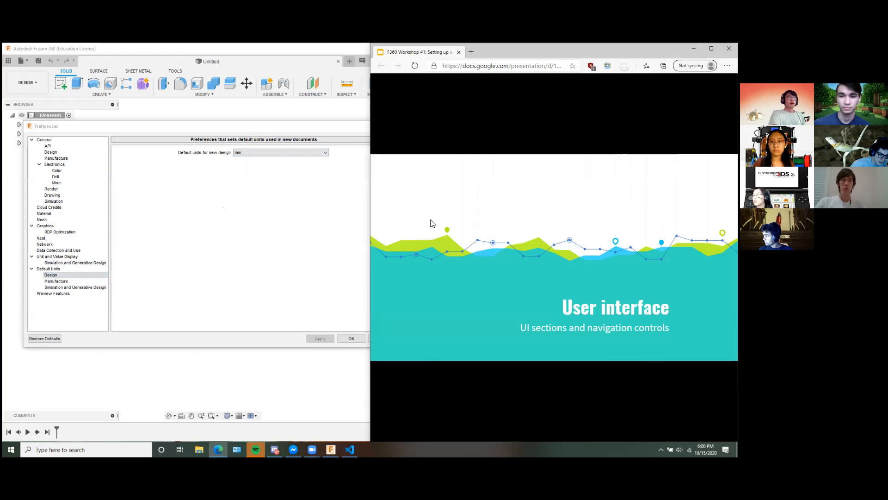
Advance the workshop slides to the Application bar page and close the Preferences dialog.
drag(254, 128, 329, 124)
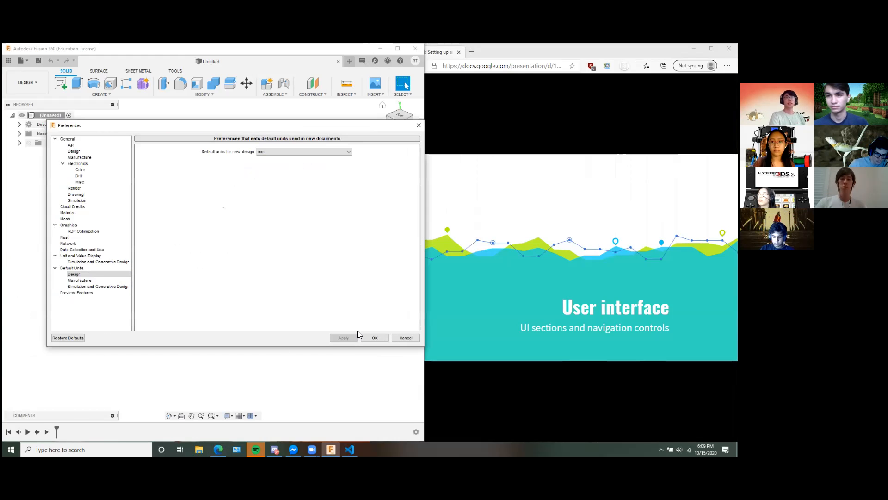
click(489, 215)
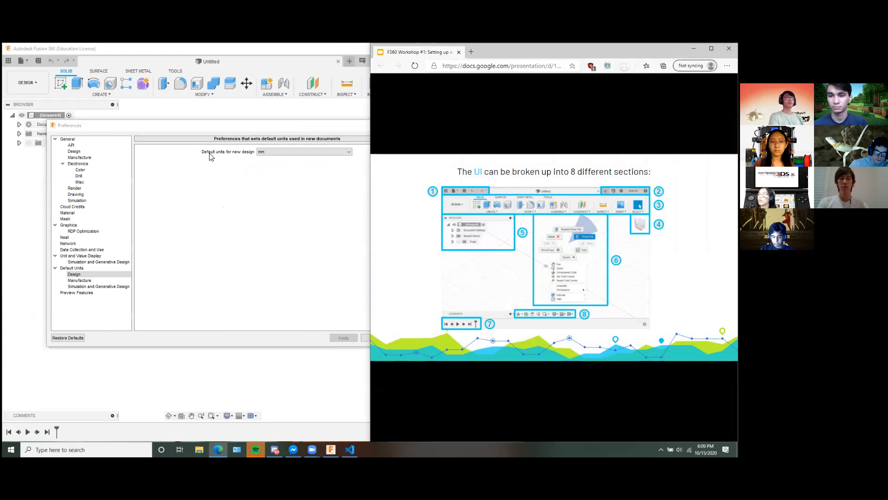
click(246, 125)
drag(246, 125, 236, 123)
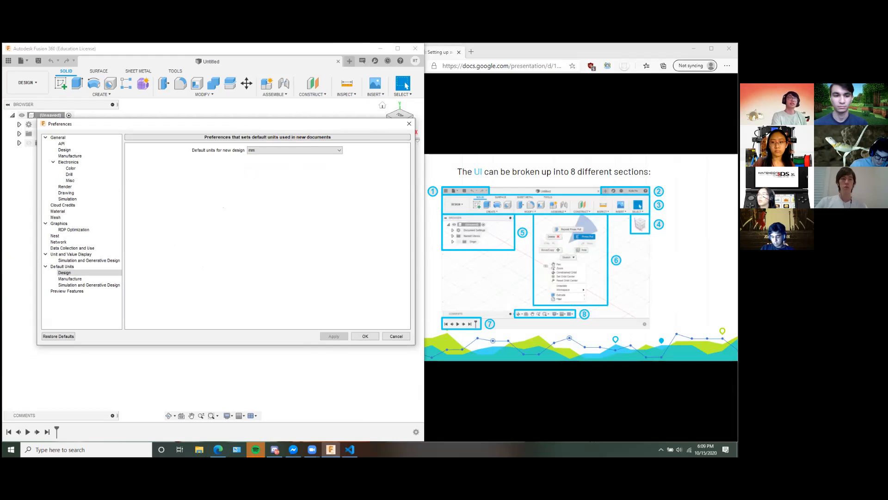
click(472, 254)
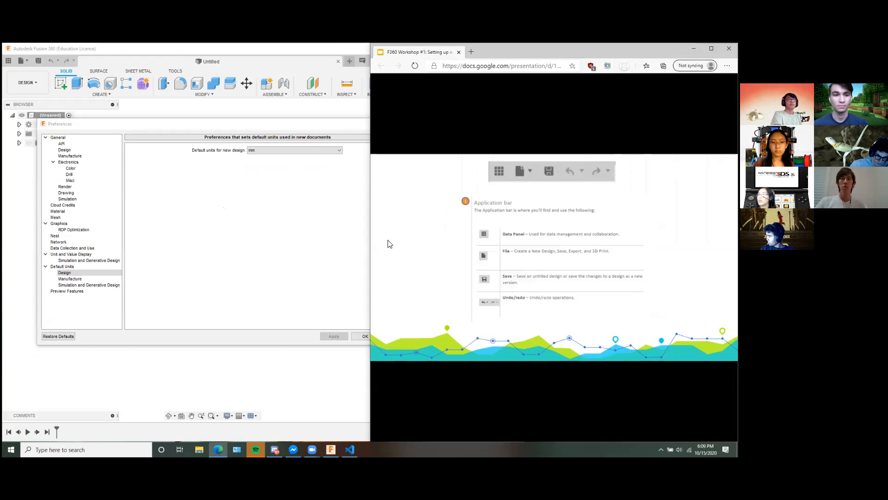
click(264, 123)
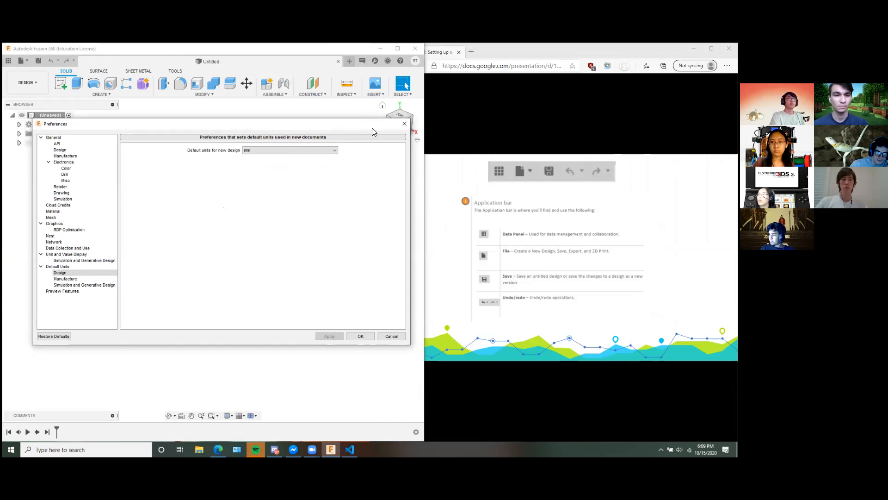
click(409, 123)
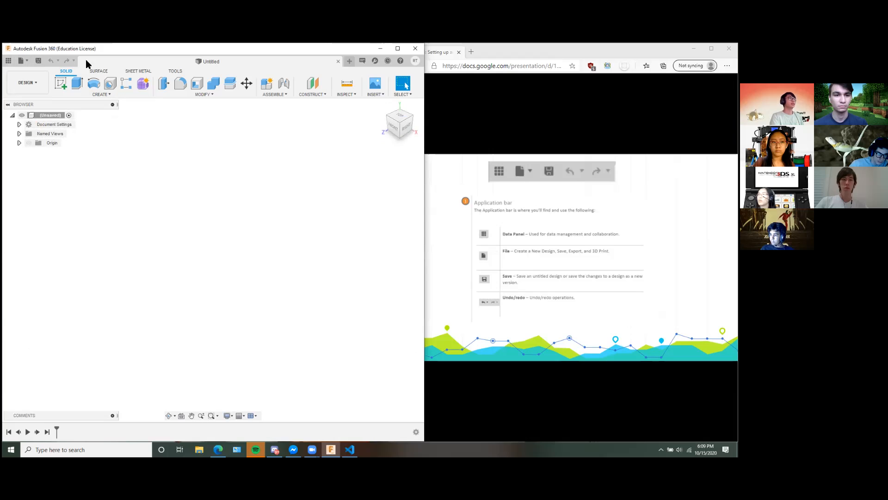
Show the Data Panel, browse the folders and designs in the Have Fun project, and hide the panel again.
click(7, 60)
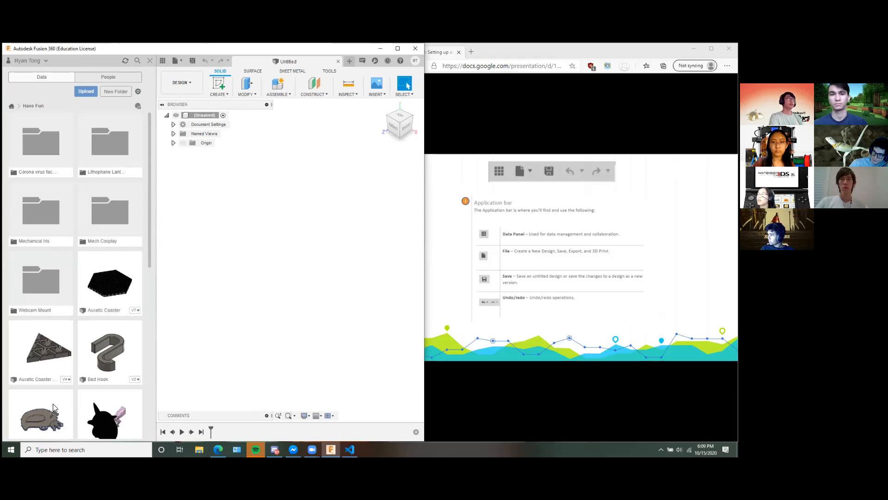
mouse_move(148, 193)
mouse_down()
mouse_move(152, 350)
mouse_move(151, 180)
mouse_up()
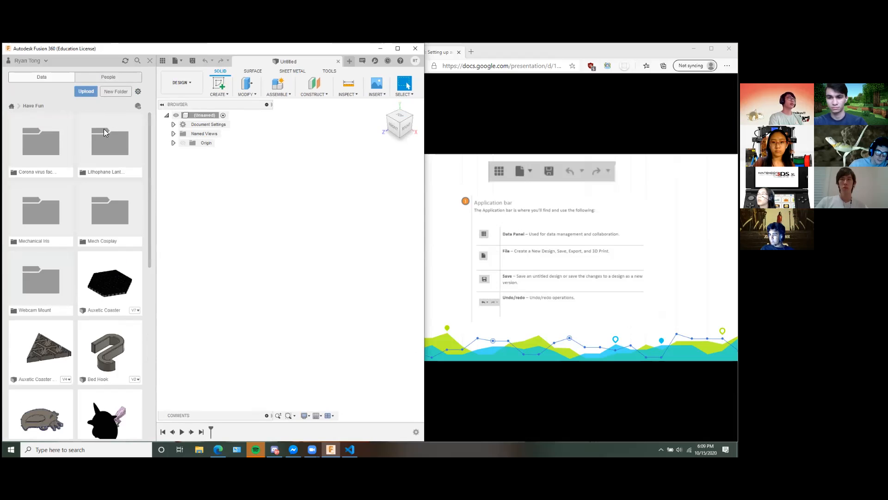
scroll(94, 293, down, 1)
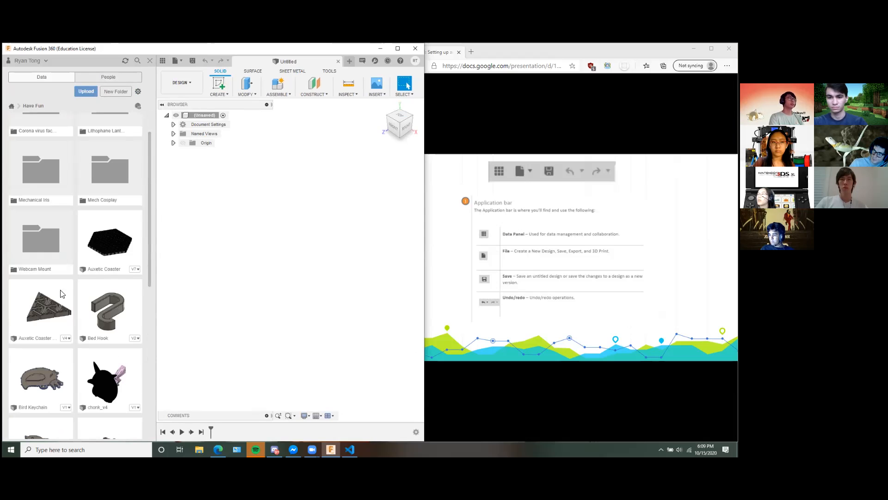
mouse_move(151, 212)
mouse_down()
mouse_move(149, 258)
mouse_move(149, 204)
mouse_up()
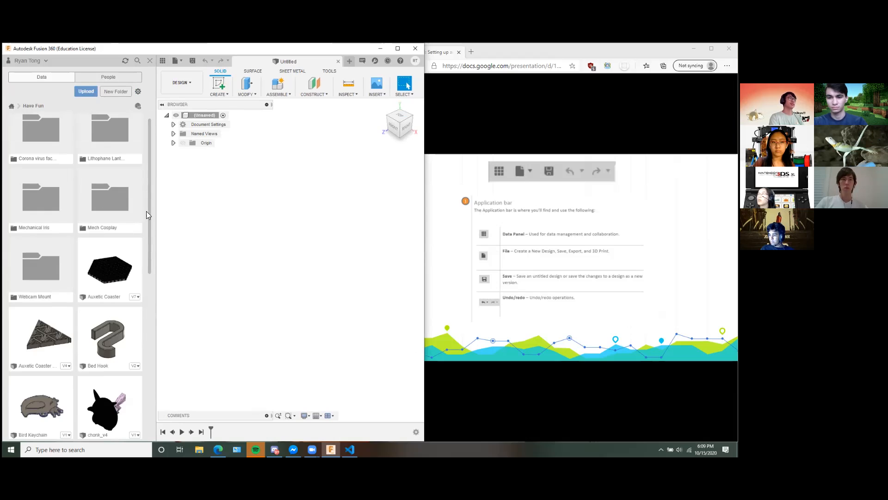
scroll(155, 232, down, 1)
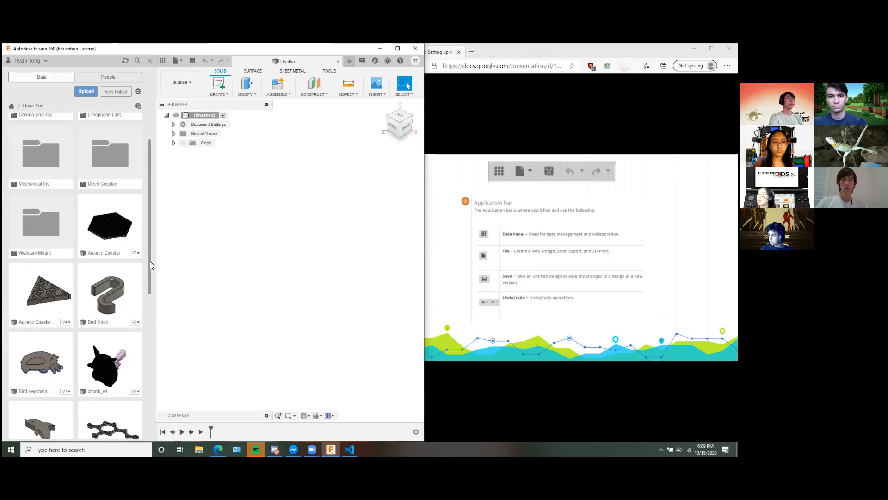
scroll(150, 260, down, 1)
scroll(155, 259, up, 3)
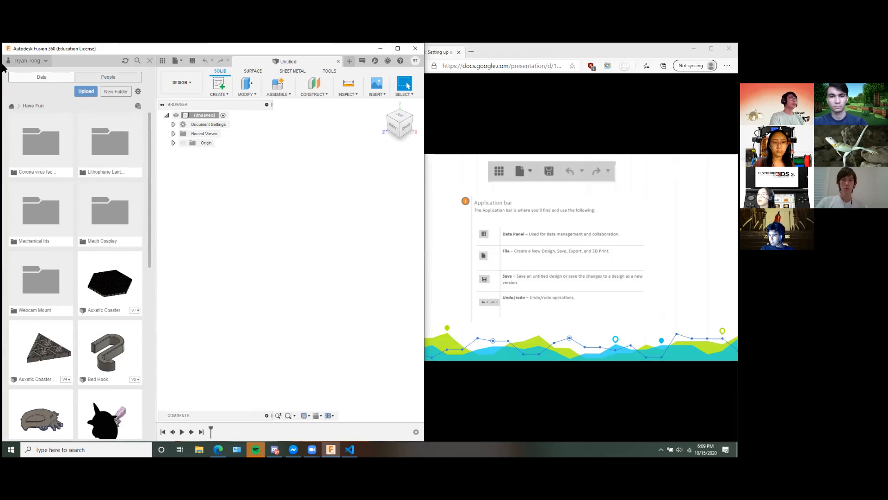
click(158, 60)
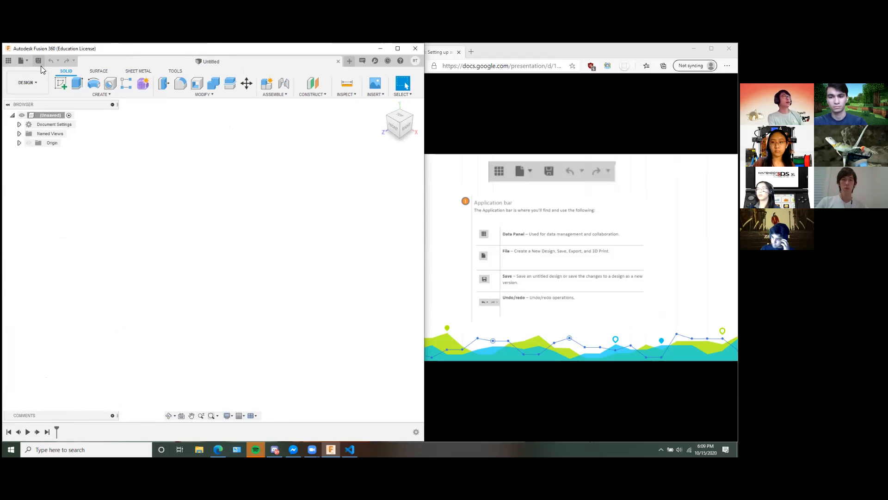
Look over the available file commands and advance the workshop slides to Profile and help.
click(27, 60)
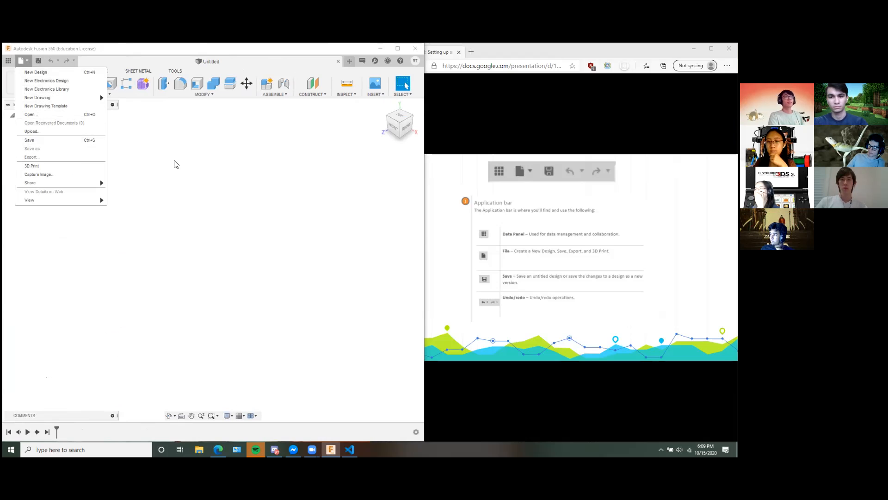
click(144, 53)
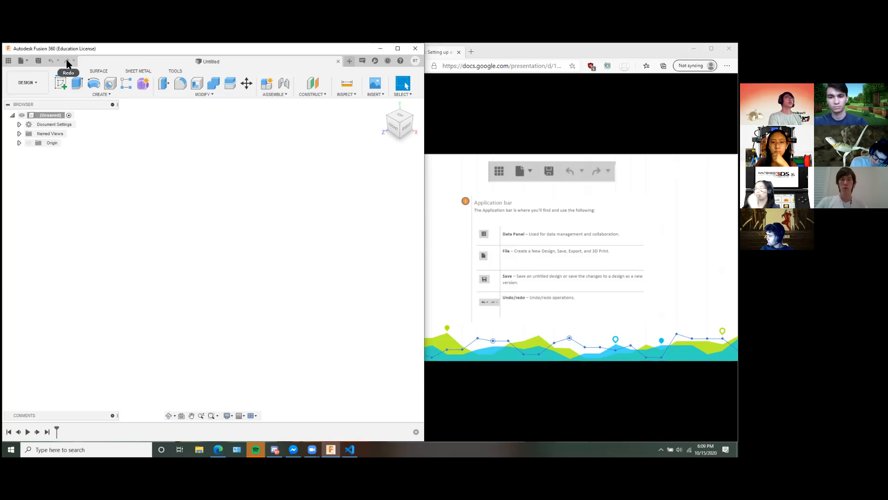
click(581, 268)
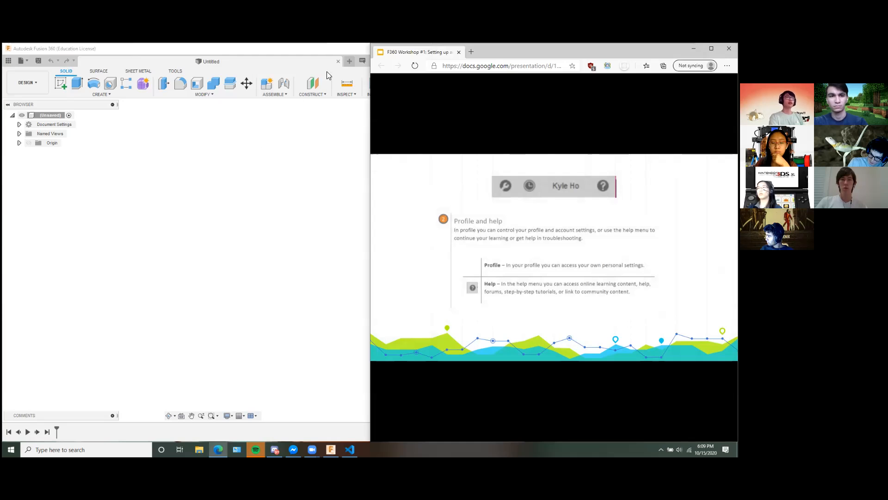
click(313, 73)
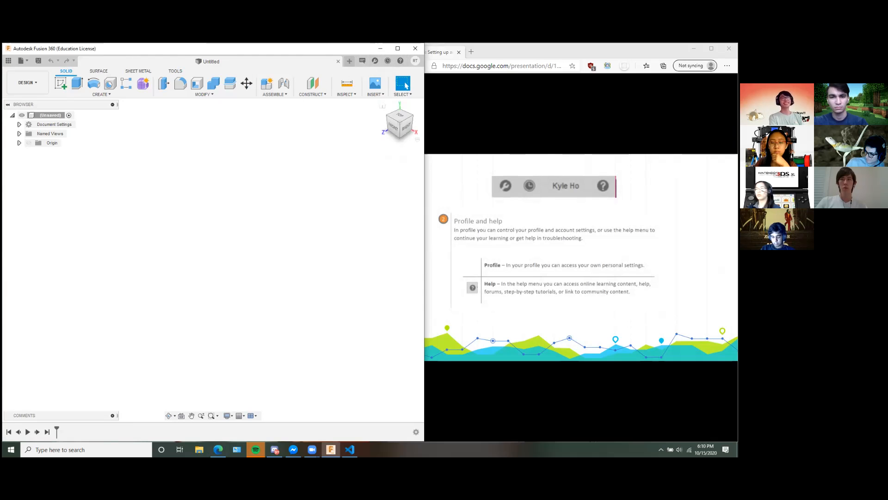
Advance the workshop slides to the Toolbar page and examine the list of available workspaces in Fusion 360.
click(588, 194)
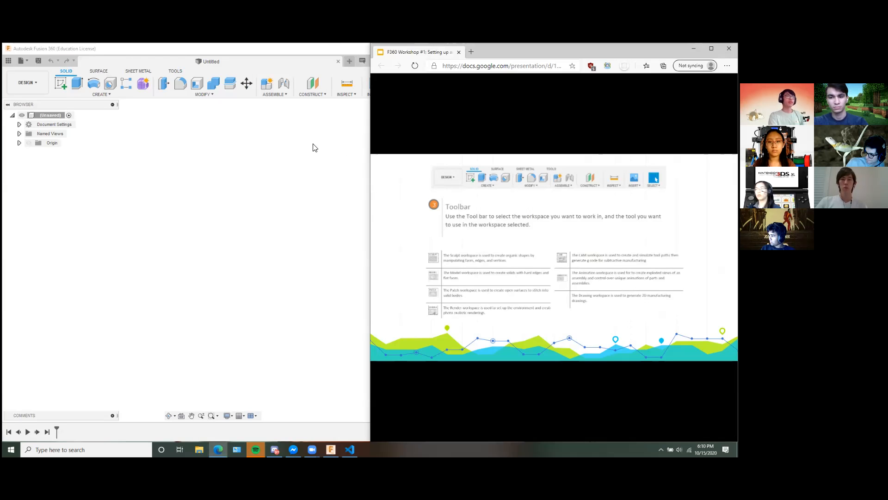
click(143, 61)
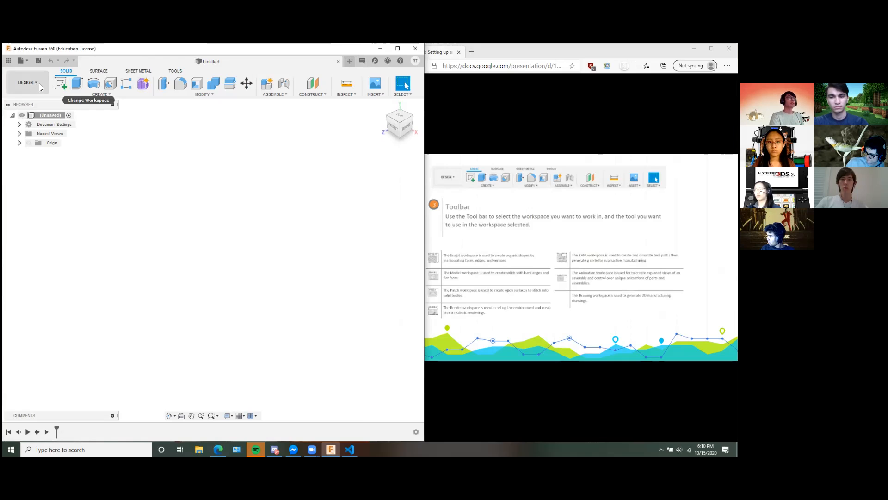
click(39, 83)
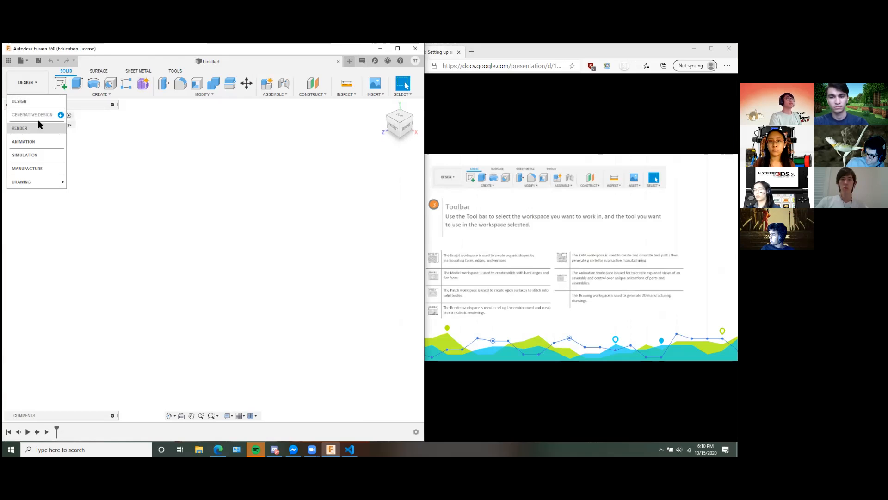
click(37, 83)
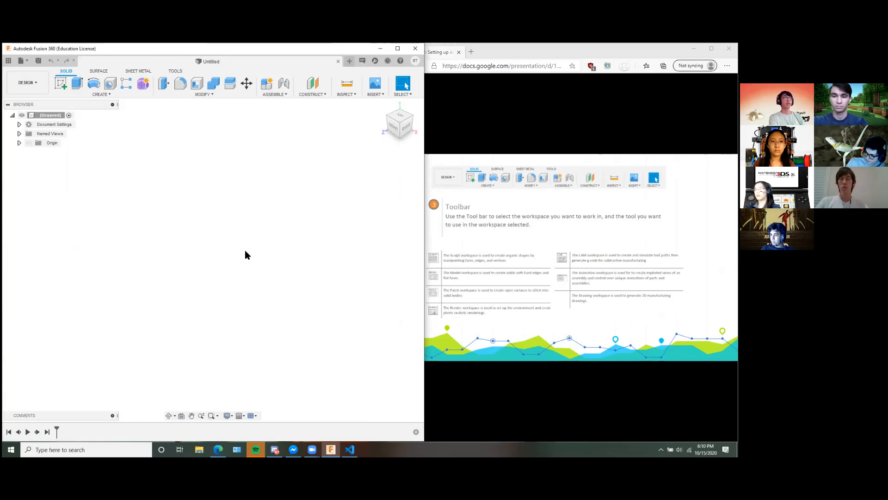
click(39, 83)
click(39, 81)
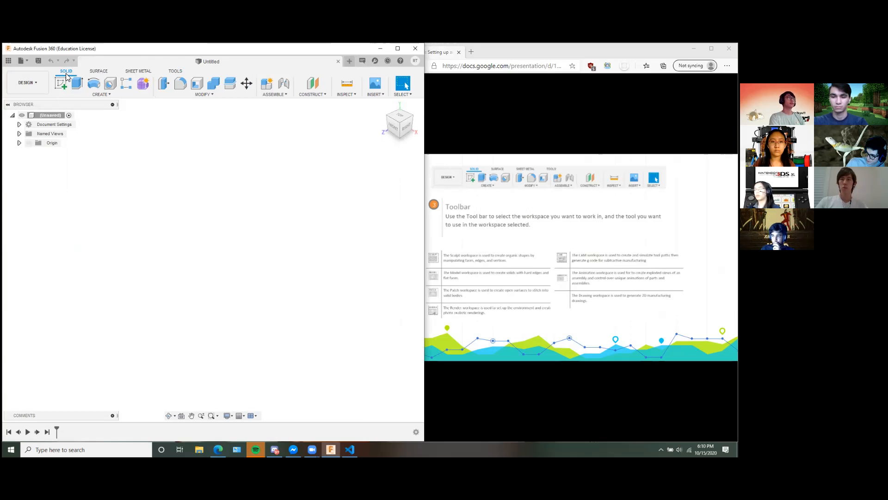
View the Surface, Sheet Metal and Tools command sets of the Design workspace.
click(98, 71)
click(138, 71)
click(175, 71)
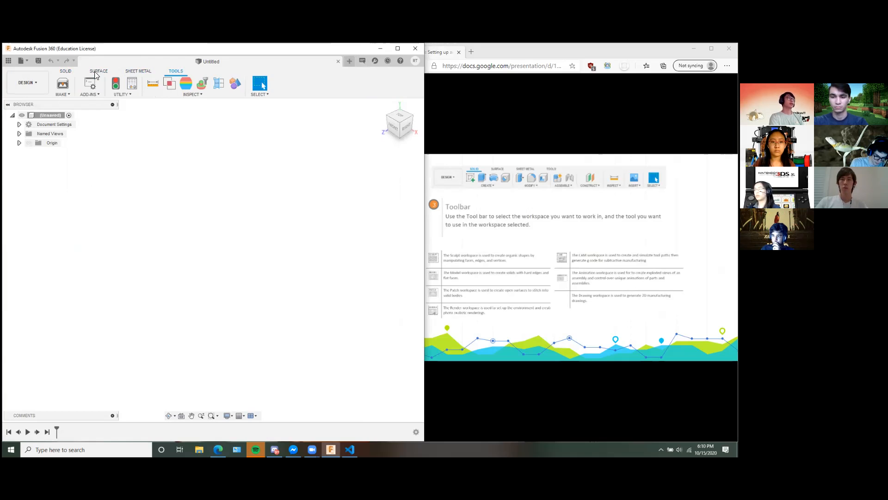
Return to the Solid command set of the Design workspace and advance the workshop slides to the ViewCube page.
click(97, 72)
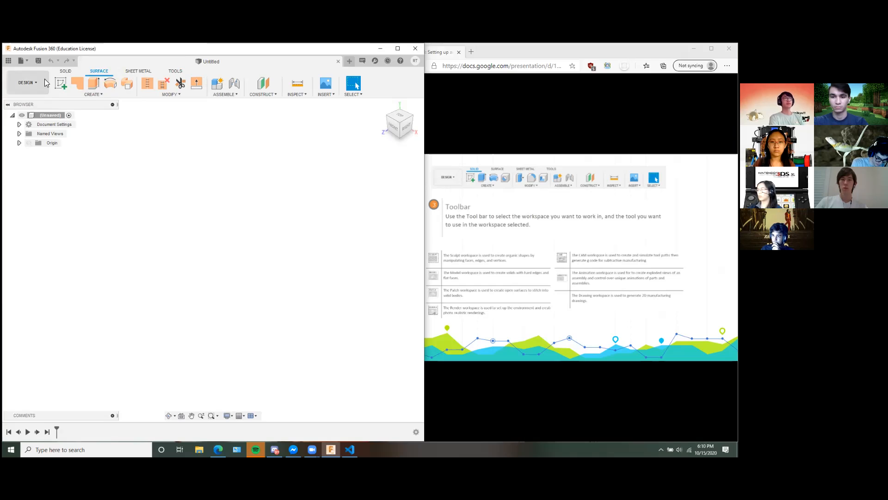
click(66, 71)
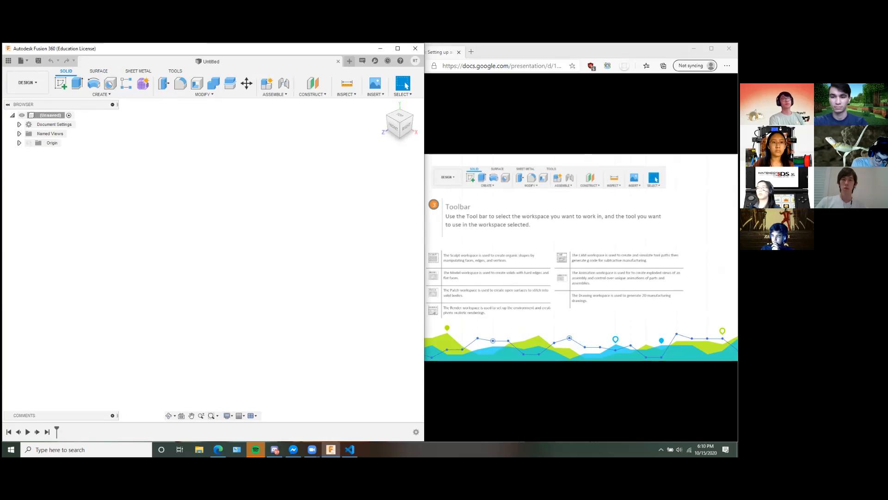
click(555, 259)
click(327, 174)
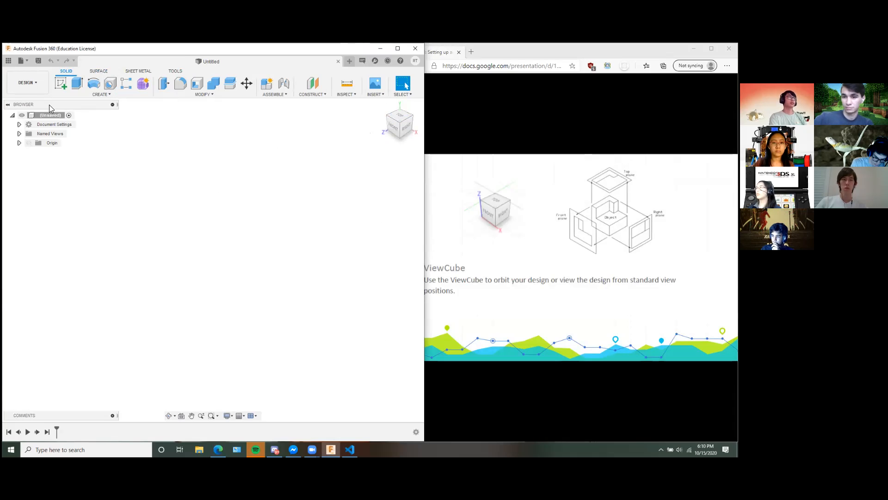
click(94, 95)
click(74, 151)
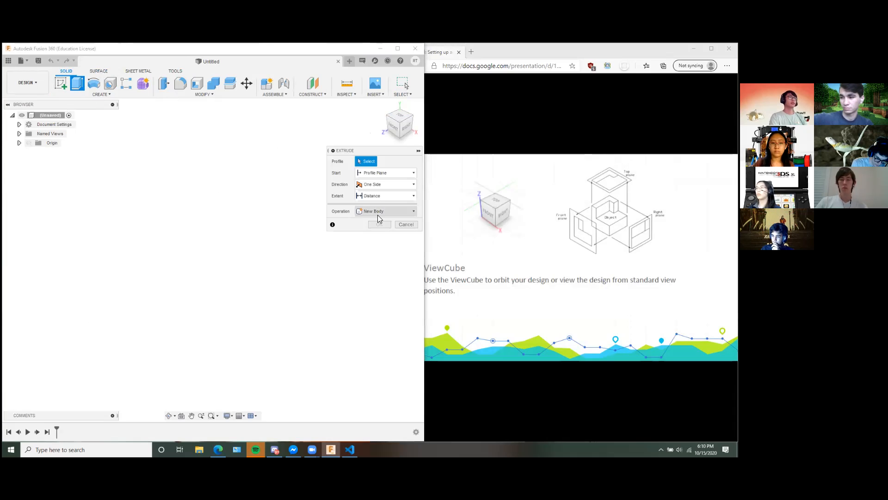
click(405, 224)
Sketch a two-point rectangle starting at the origin on the horizontal plane and finish the sketch.
click(61, 83)
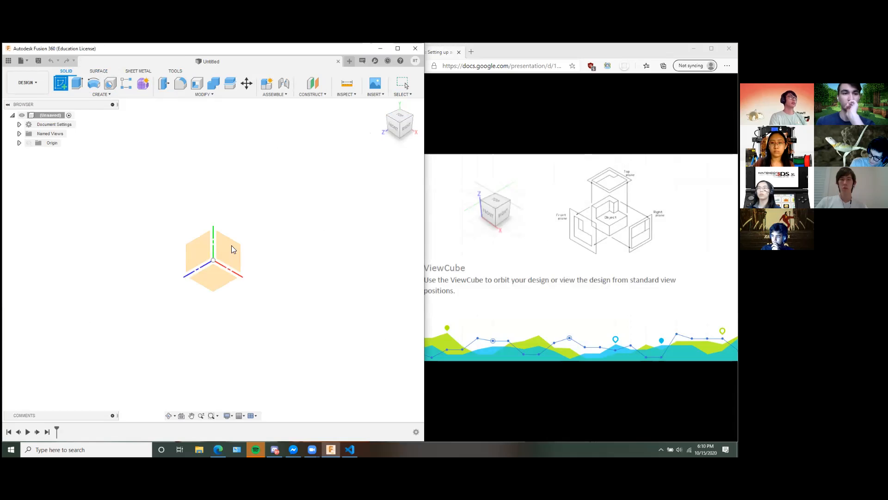
click(212, 276)
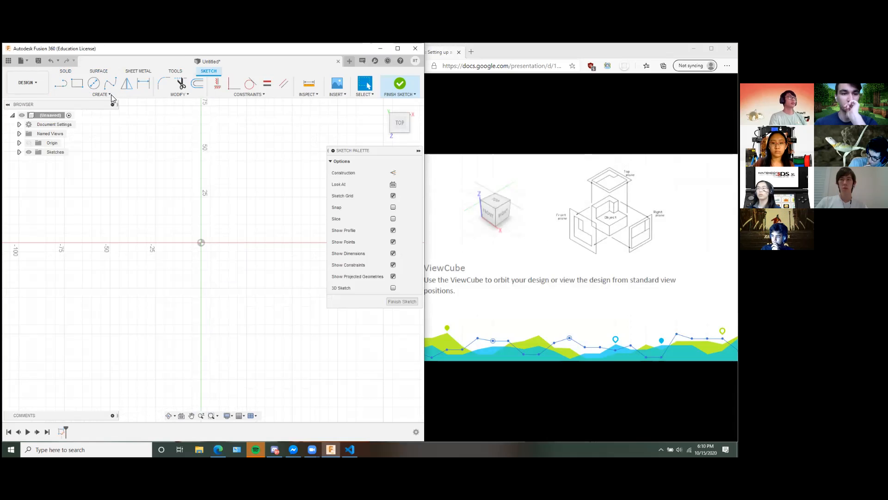
click(77, 83)
click(201, 242)
click(254, 281)
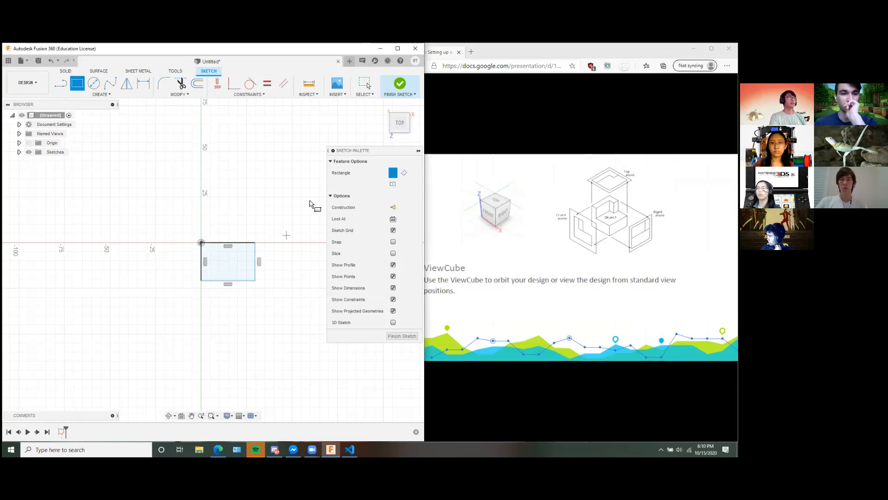
click(400, 85)
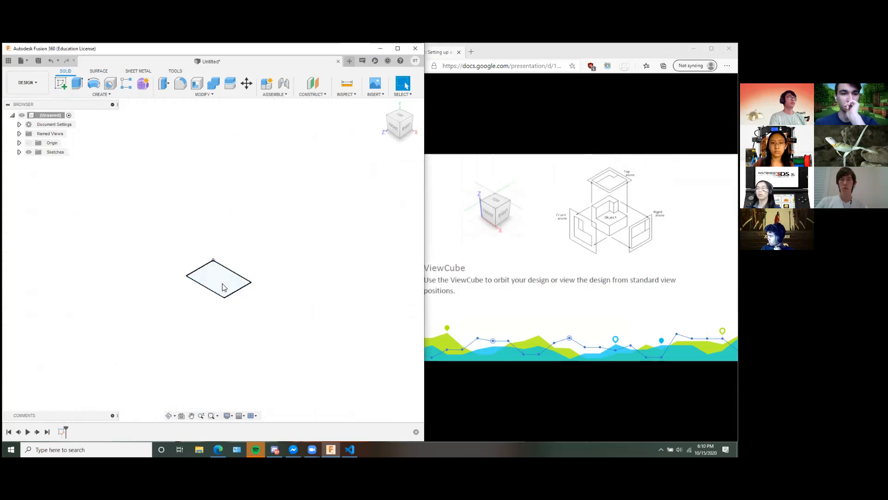
Extrude the rectangle profile 40 mm upwards as a new body.
key(e)
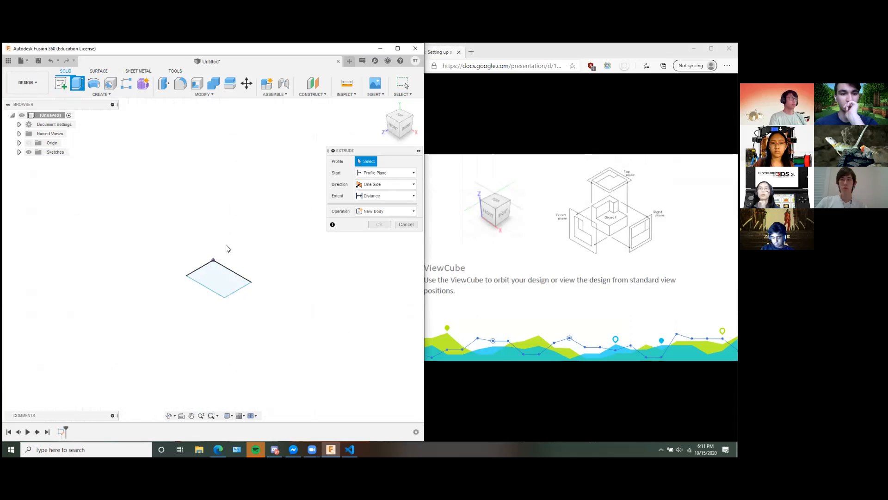
click(217, 279)
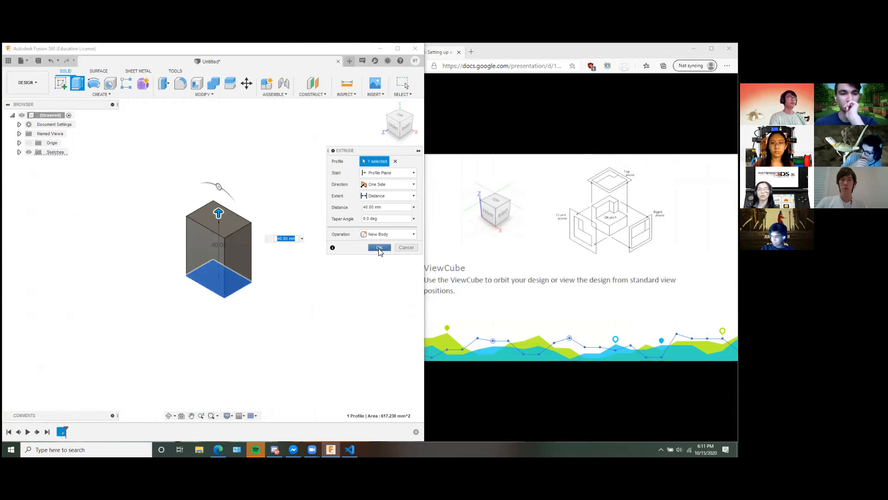
click(378, 247)
Orbit around the block, view it from the Right face of the ViewCube, and return to an angled view.
mouse_move(377, 254)
shift+middle_down()
mouse_move(320, 221)
mouse_move(363, 244)
shift+middle_up()
middle_drag(290, 252, 292, 257)
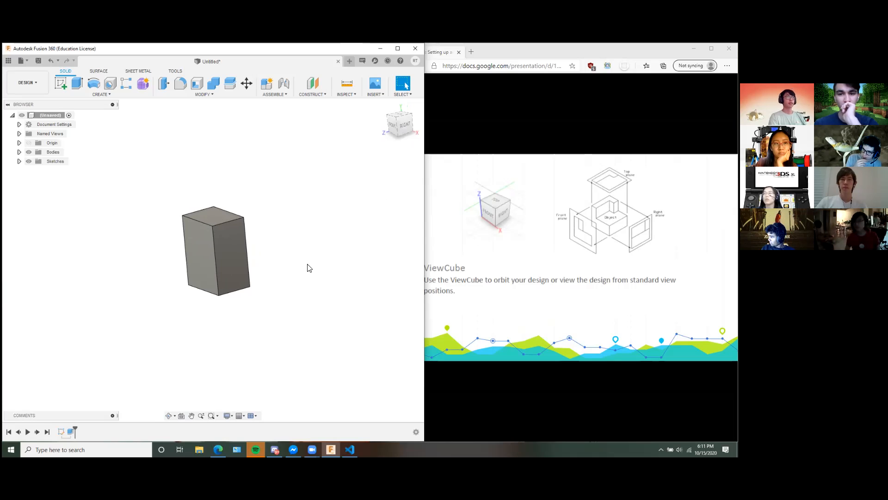
shift+middle_drag(307, 268, 250, 251)
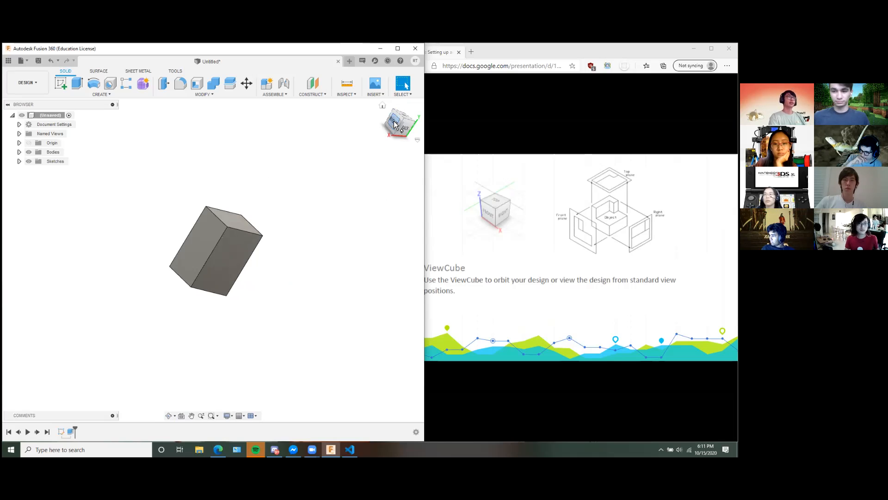
click(394, 124)
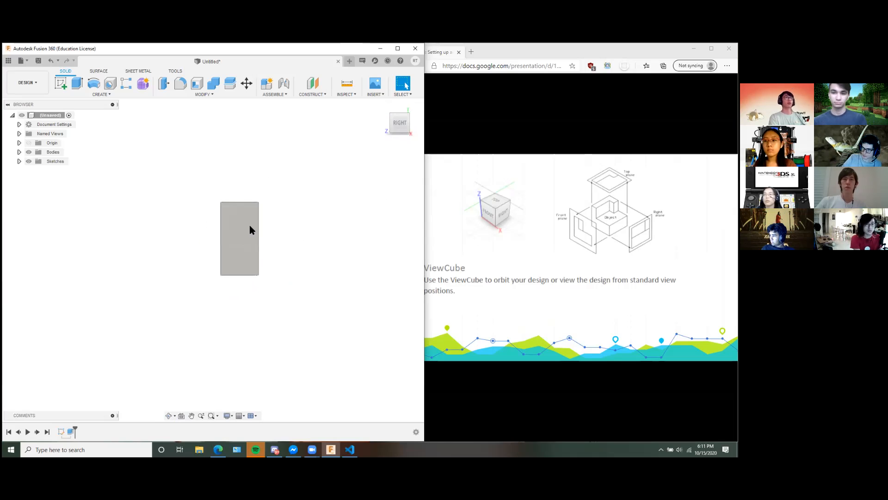
mouse_move(354, 230)
shift+middle_down()
mouse_move(327, 212)
mouse_move(341, 230)
shift+middle_up()
Advance the workshop slides to the Browser page and look into the design's Sketches folder, leaving it collapsed.
click(576, 287)
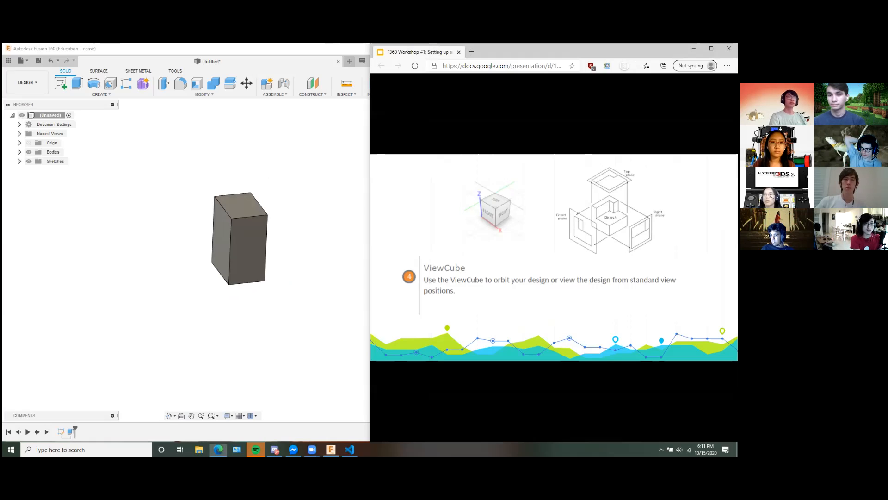
key(Right)
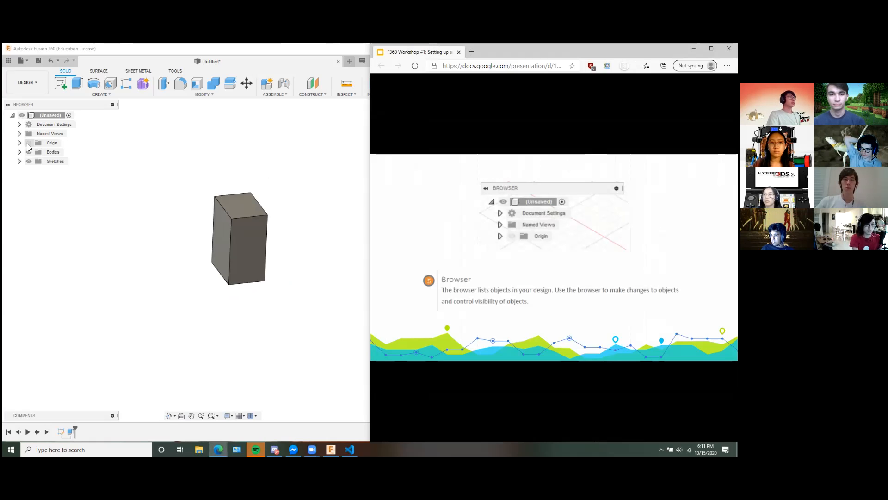
click(18, 162)
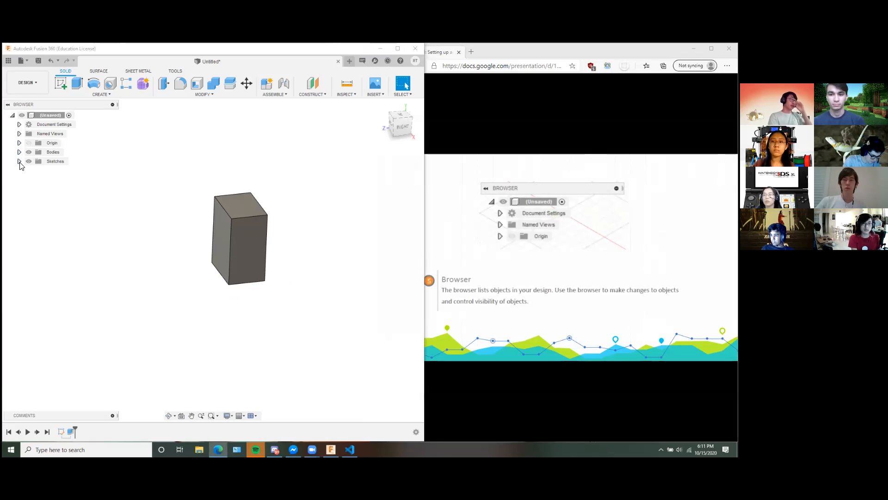
click(19, 161)
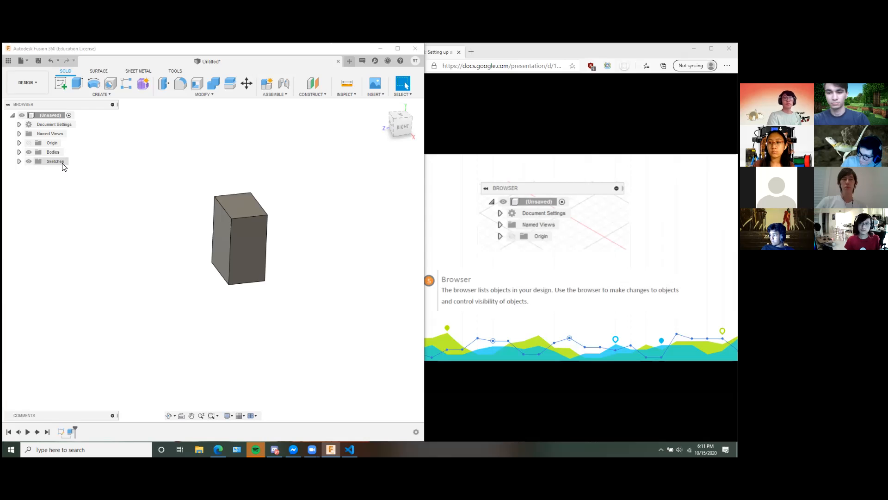
click(19, 161)
click(19, 161)
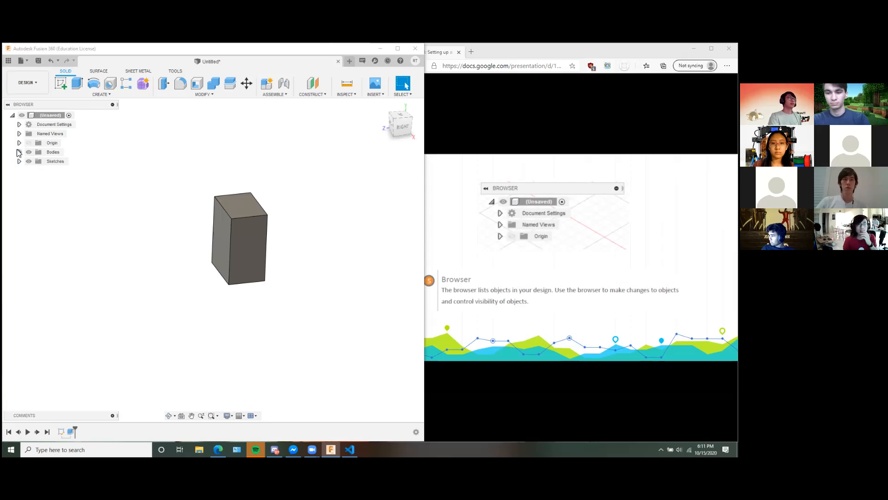
Advance the workshop slides to Canvas and marking menu, expand the Bodies folder and view the commands available for Body1.
click(579, 259)
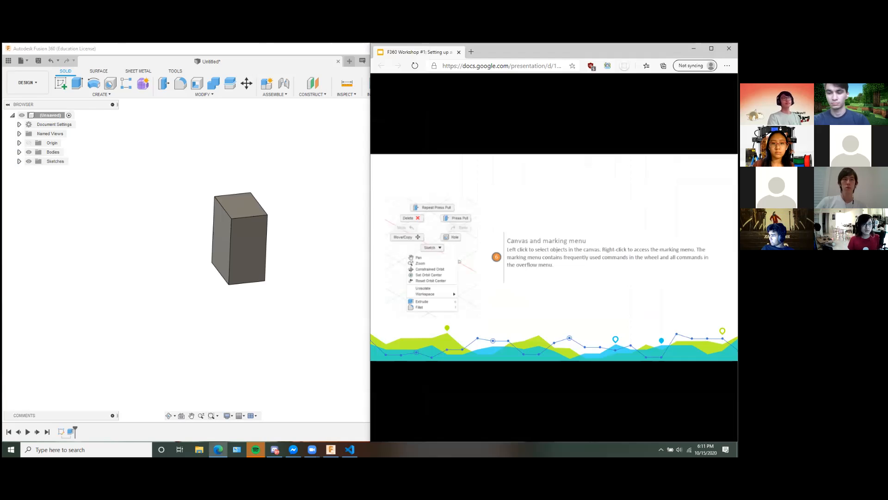
click(19, 152)
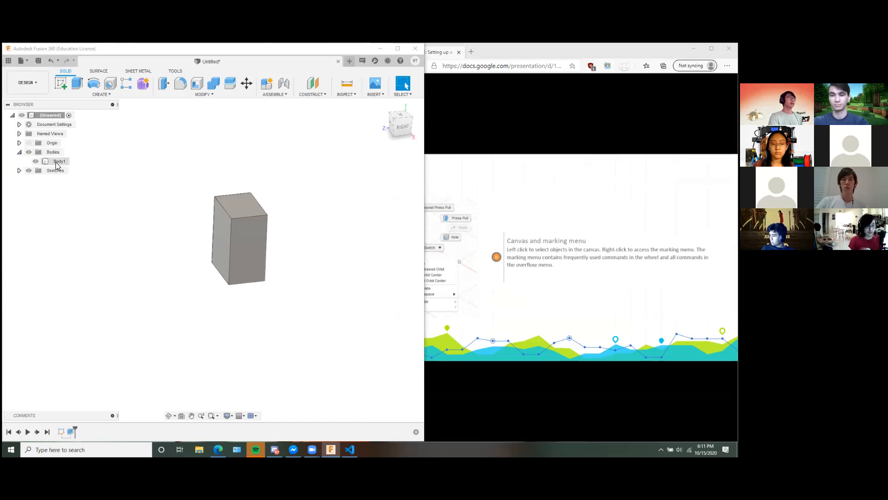
right_click(55, 162)
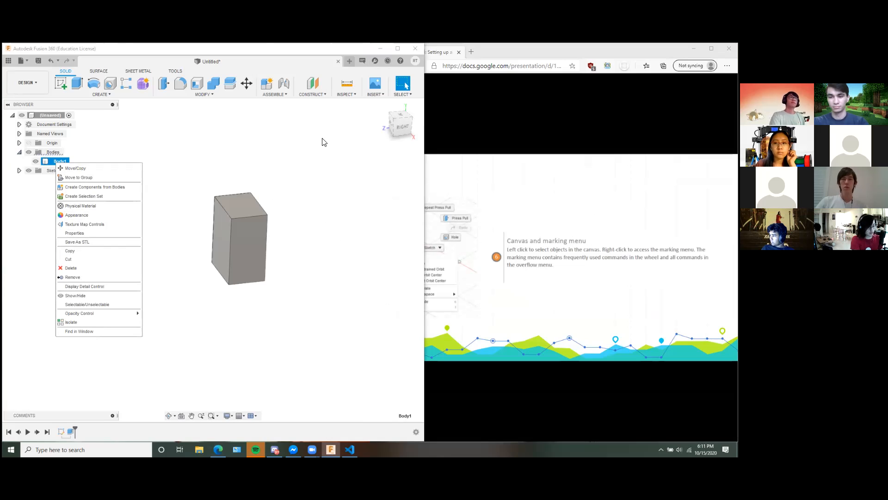
click(511, 57)
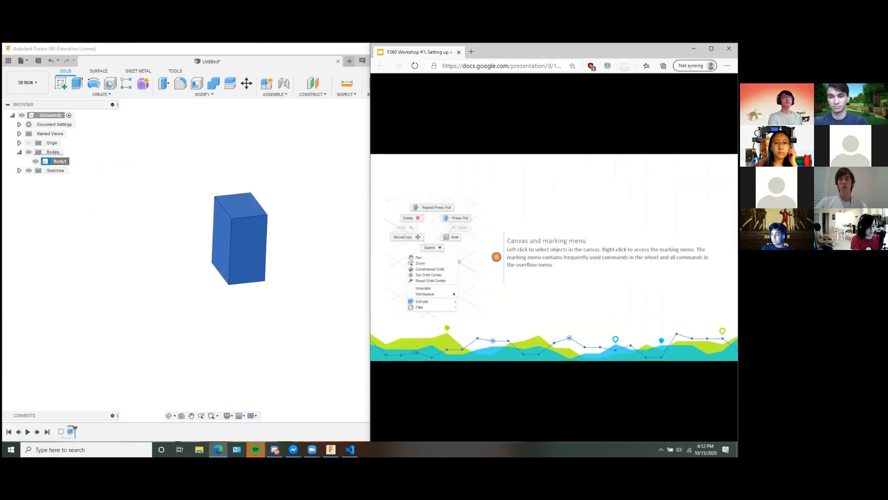
Clear the body selection, shift the view of the block and look over the canvas marking menu without choosing a command.
click(300, 234)
middle_drag(297, 232, 282, 245)
right_click(276, 194)
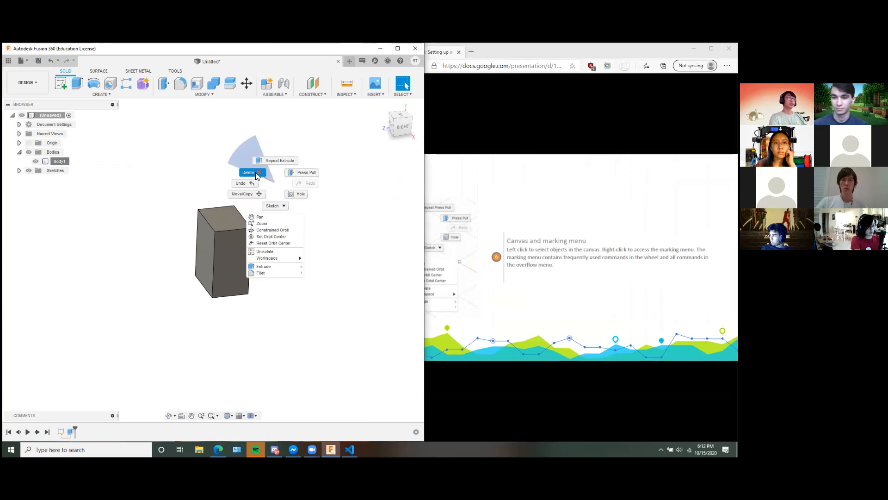
click(392, 230)
Advance the workshop slides to the Timeline page and examine the block's timeline.
click(481, 240)
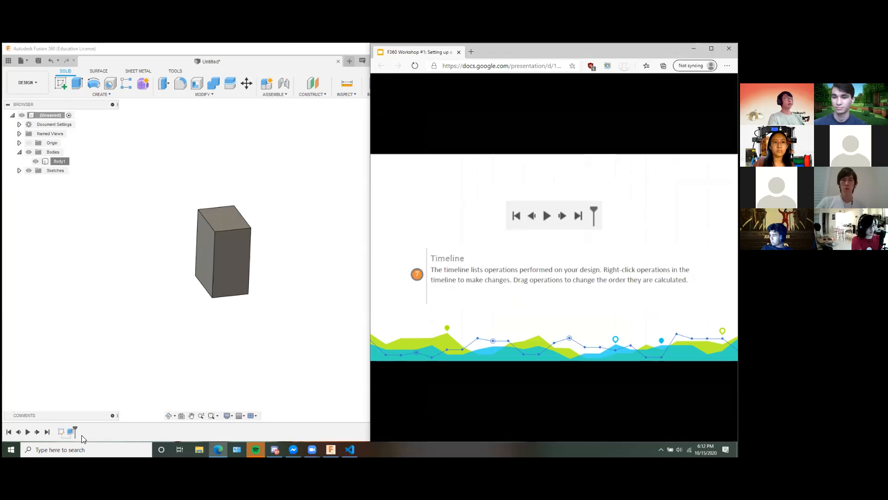
click(245, 322)
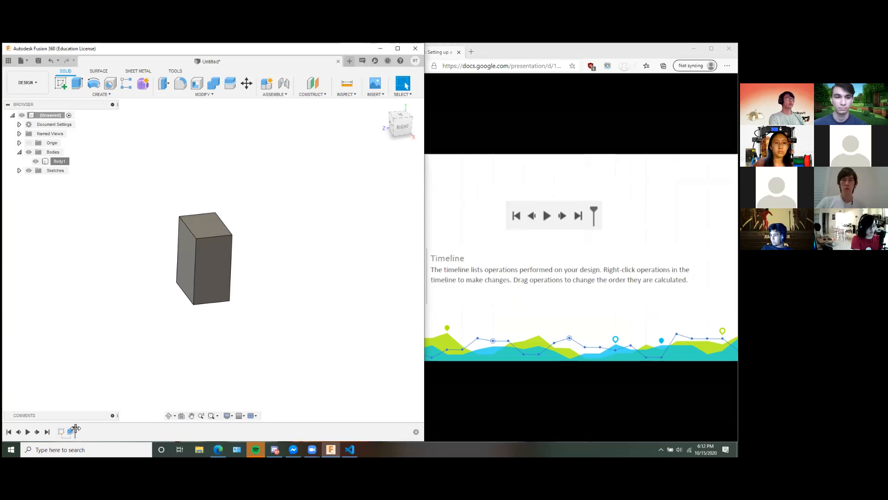
mouse_move(74, 430)
mouse_down()
mouse_move(59, 429)
mouse_move(75, 430)
mouse_up()
Open the Auxetic Coaster design from the Have Fun project and hide the Data Panel.
click(9, 61)
drag(150, 213, 157, 240)
double_click(116, 231)
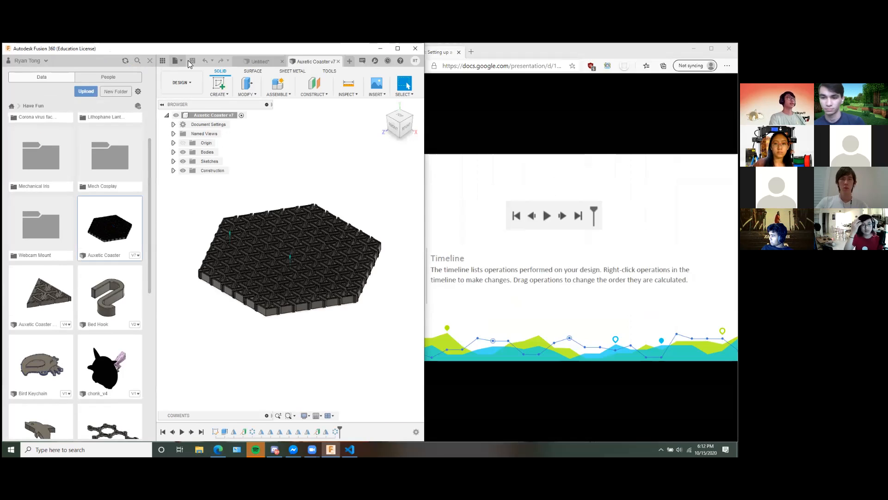
click(149, 62)
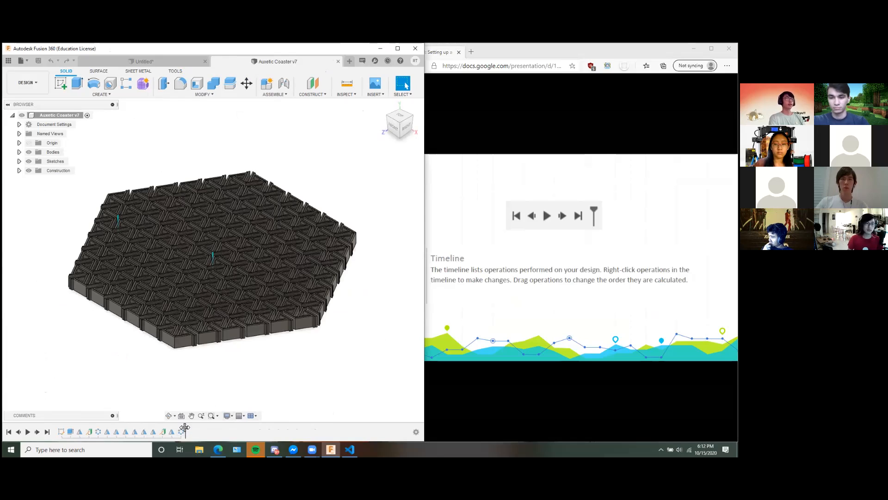
Roll the coaster's timeline back in stages to just after the first circular pattern, and return the marker to the end.
drag(188, 428, 170, 429)
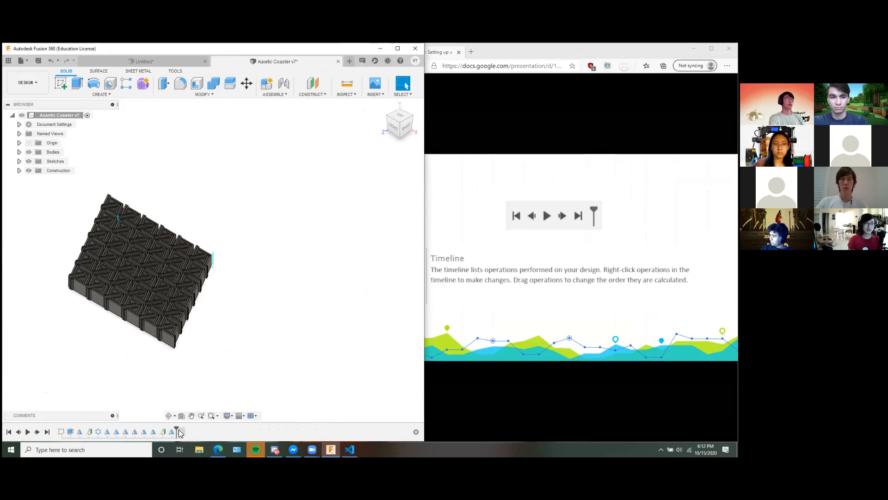
drag(177, 428, 103, 429)
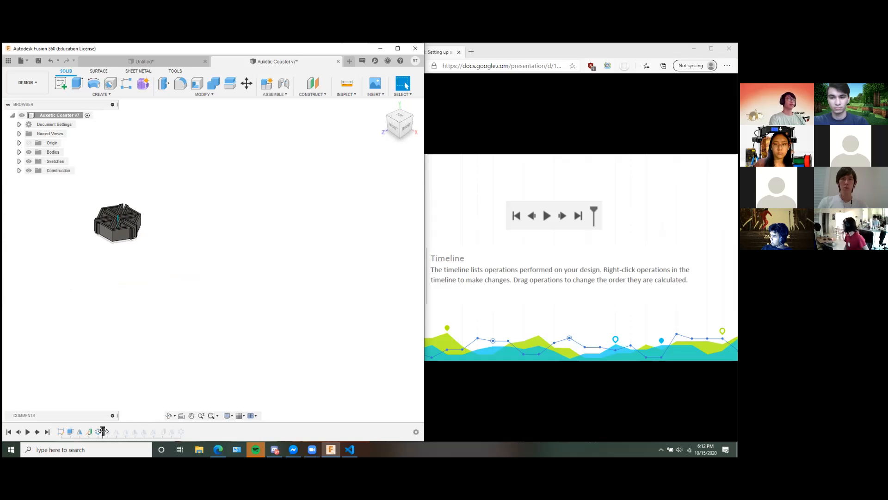
drag(103, 429, 185, 430)
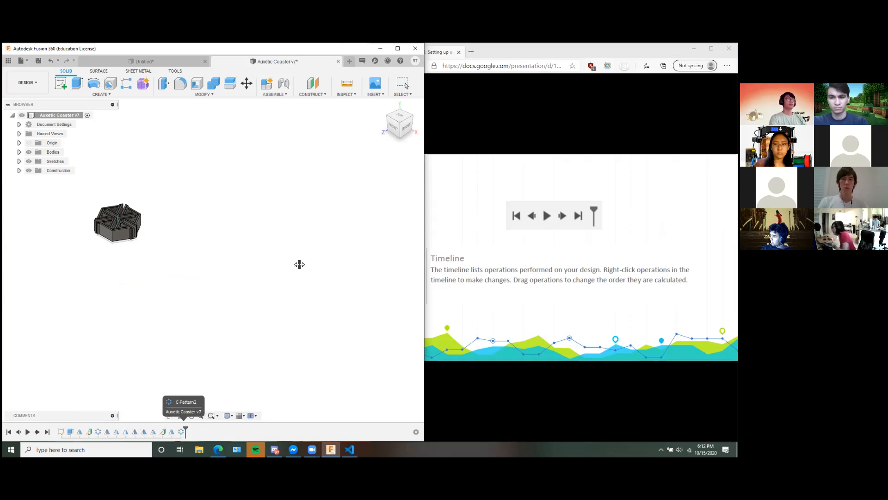
Advance the workshop slides to Navigation bar and display settings, and select C-Pattern2 in the coaster's timeline to highlight its bodies.
click(549, 297)
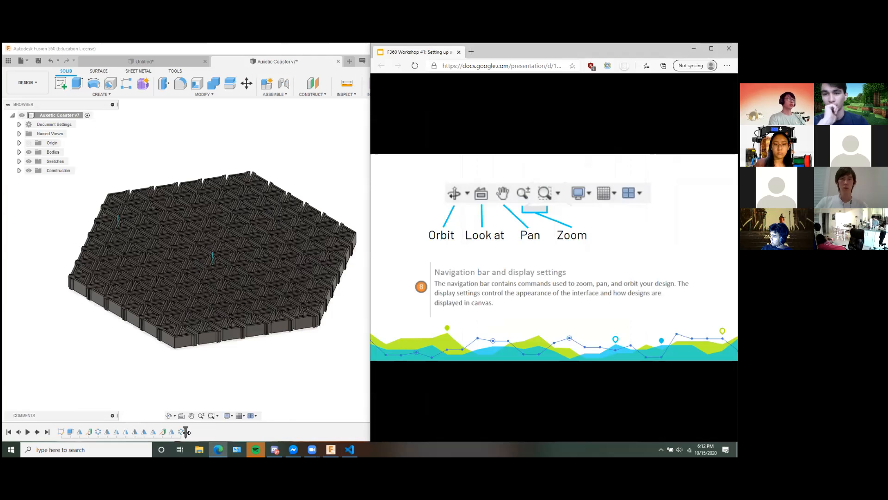
click(180, 430)
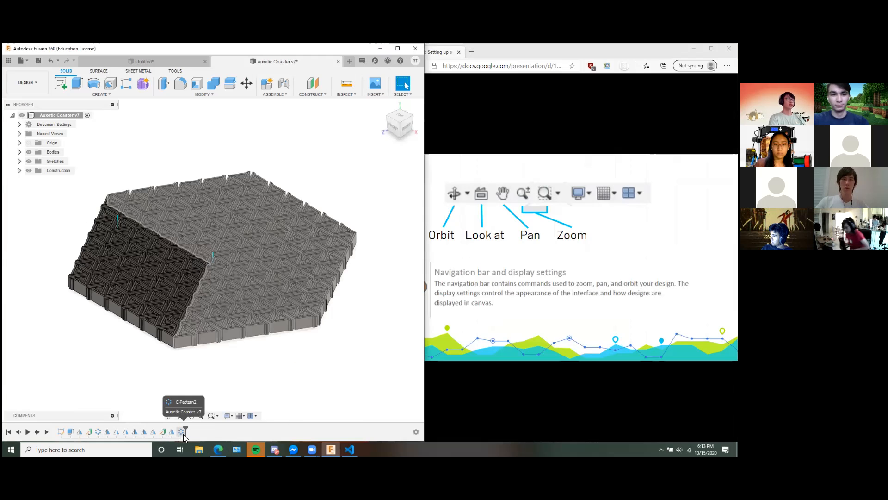
click(179, 433)
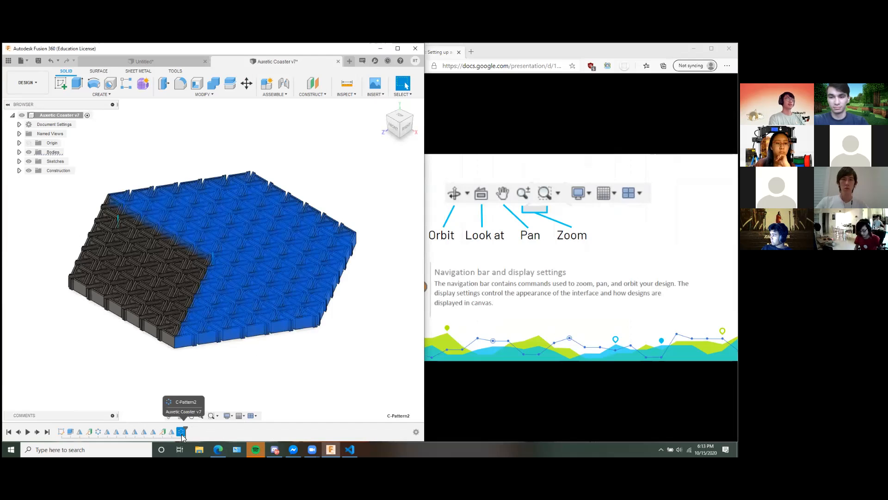
shift+middle_drag(242, 276, 254, 296)
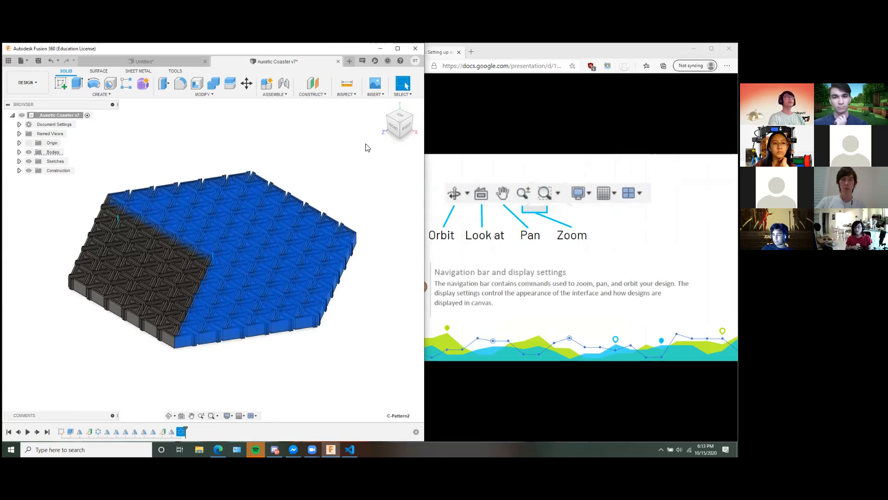
click(574, 174)
key(Left)
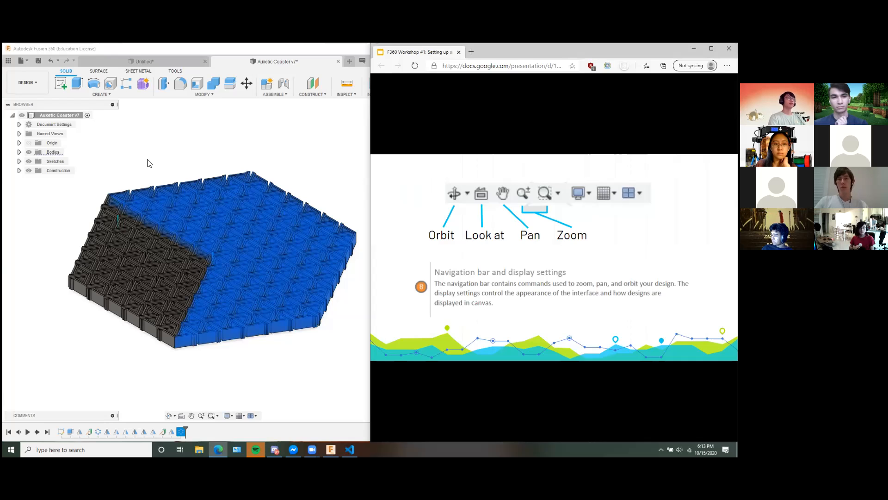
Zoom in and out on the coaster and orbit and pan it to demonstrate the navigation commands.
click(284, 167)
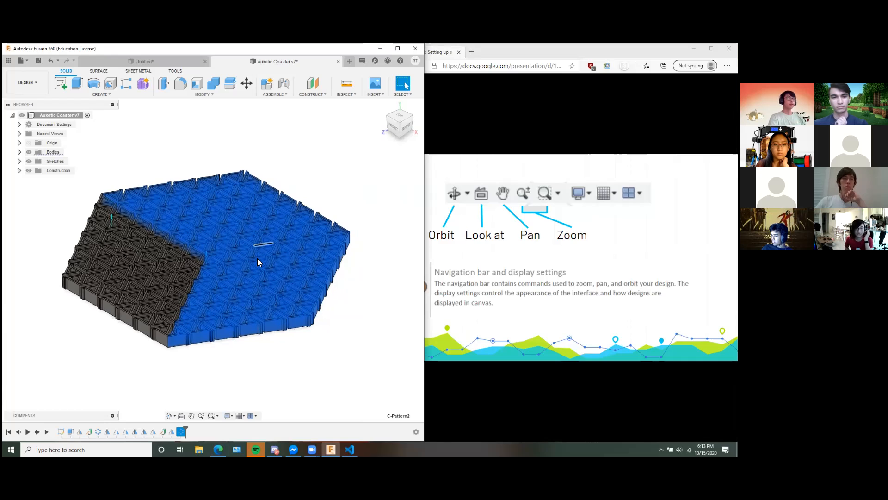
scroll(224, 280, up, 4)
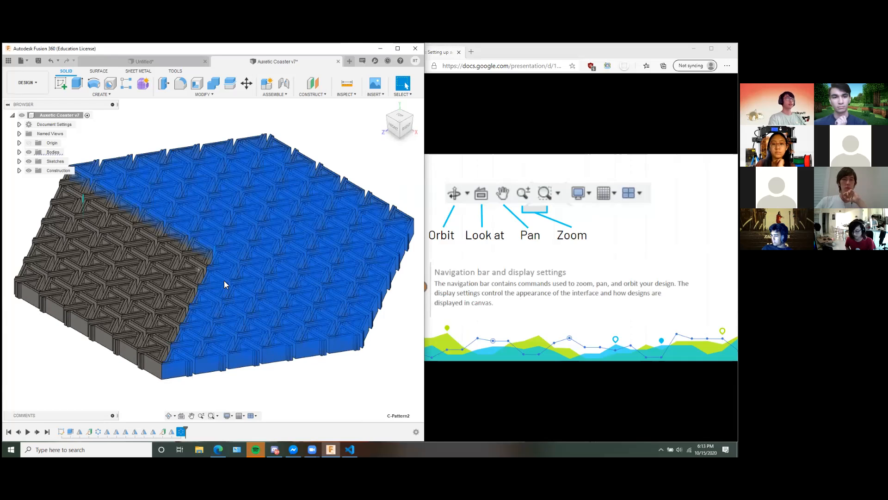
scroll(270, 254, down, 4)
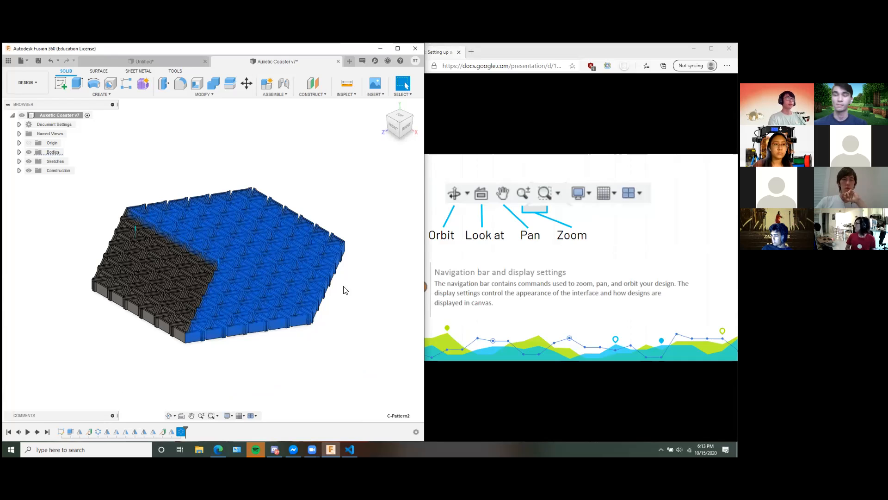
mouse_move(290, 346)
shift+middle_down()
mouse_move(331, 305)
mouse_move(333, 327)
mouse_move(300, 347)
shift+middle_up()
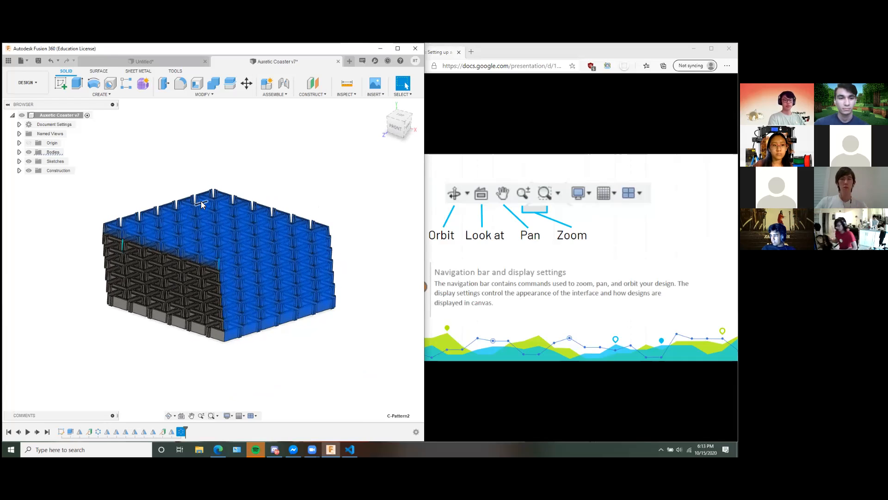
scroll(200, 201, down, 1)
middle_drag(286, 181, 296, 199)
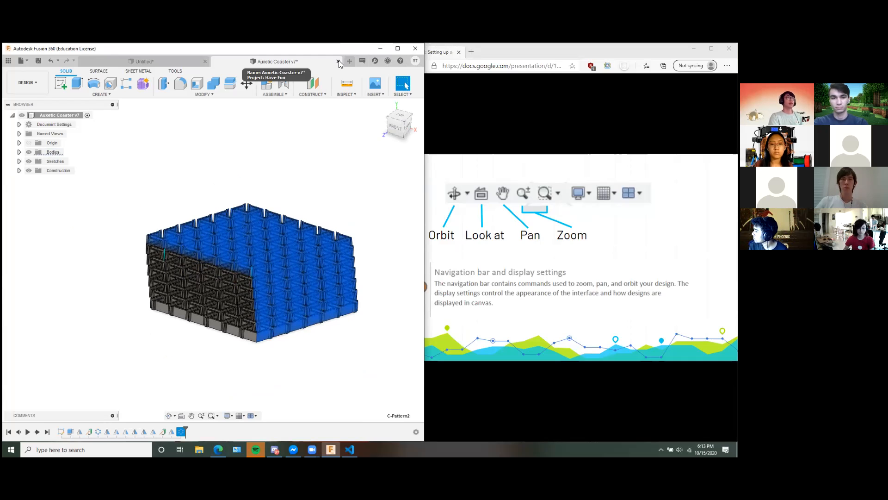
Advance the workshop slides through the three ways to manipulate the view to the Mouse shortcuts page.
click(467, 176)
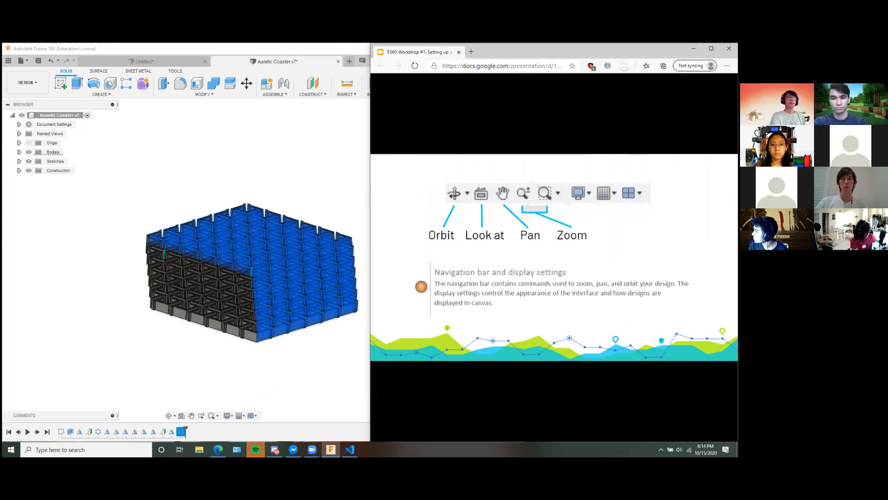
key(Right)
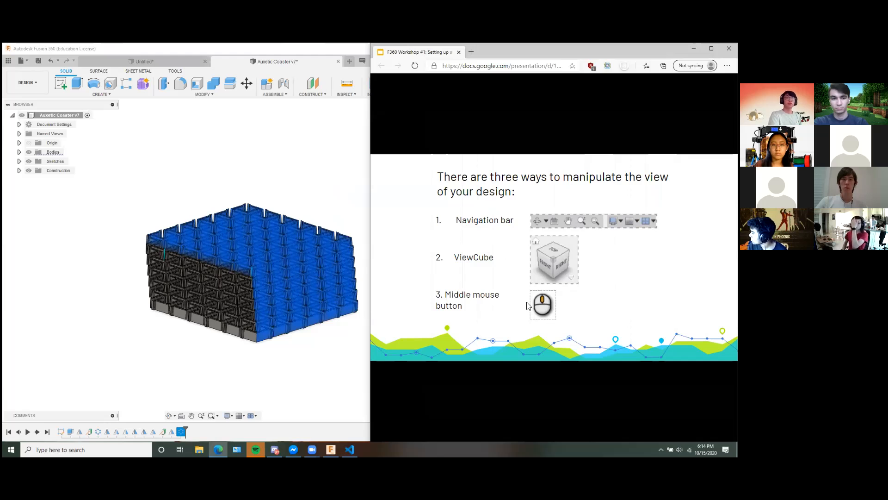
click(309, 349)
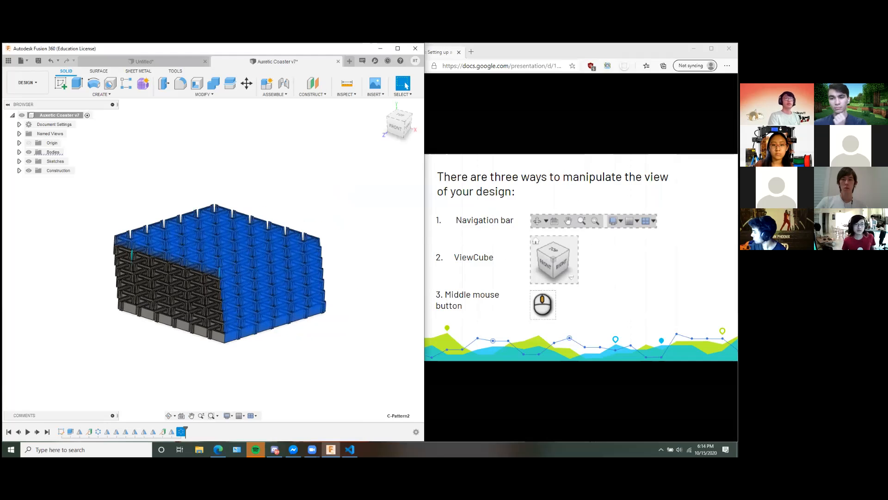
click(447, 235)
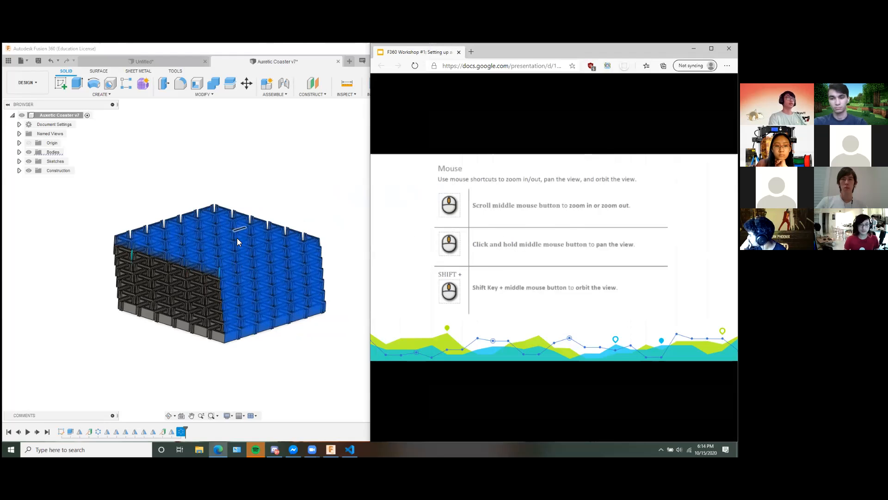
Demonstrate the slide's mouse shortcuts by zooming, panning and orbiting the coaster to a flatter angled view.
scroll(232, 294, up, 5)
scroll(235, 304, up, 1)
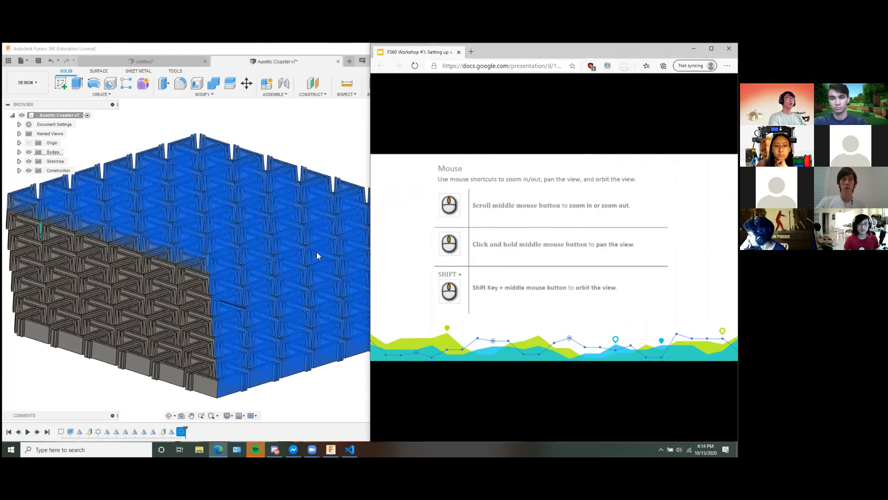
scroll(235, 304, down, 2)
middle_drag(319, 168, 267, 228)
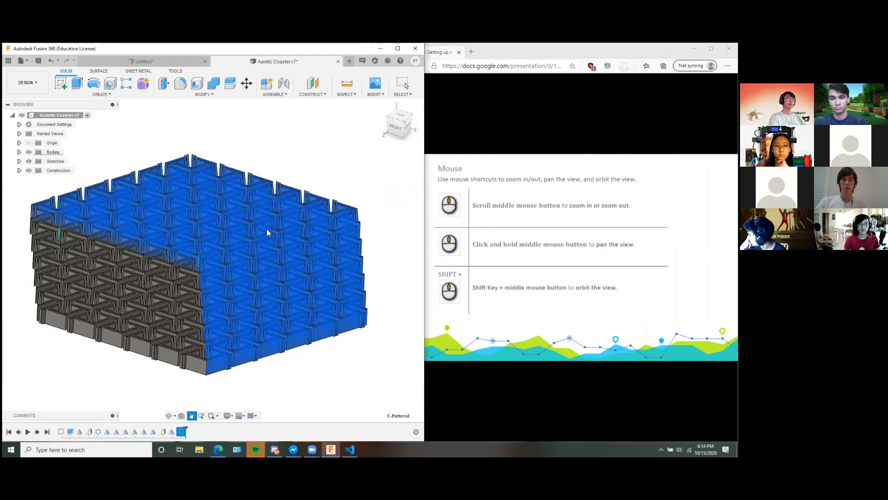
scroll(266, 229, down, 1)
shift+middle_drag(362, 189, 229, 73)
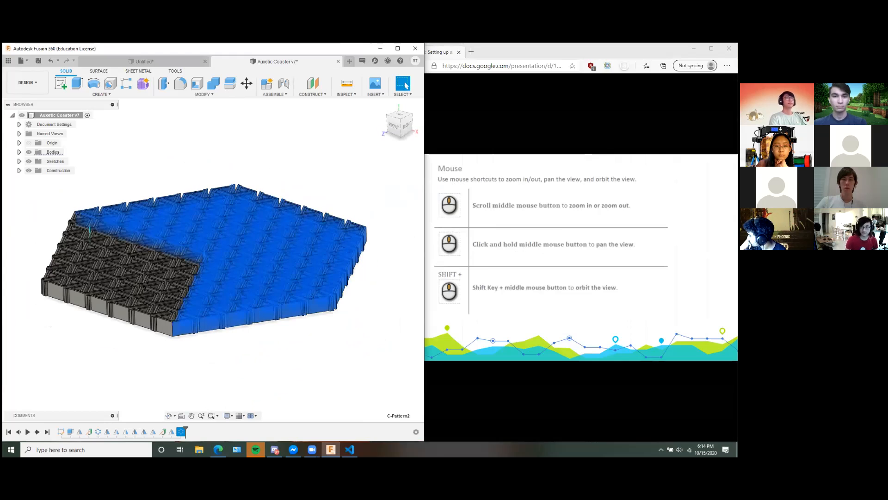
Advance the workshop slides to the UI overview Practice page and close the Auxetic Coaster design without saving.
click(502, 153)
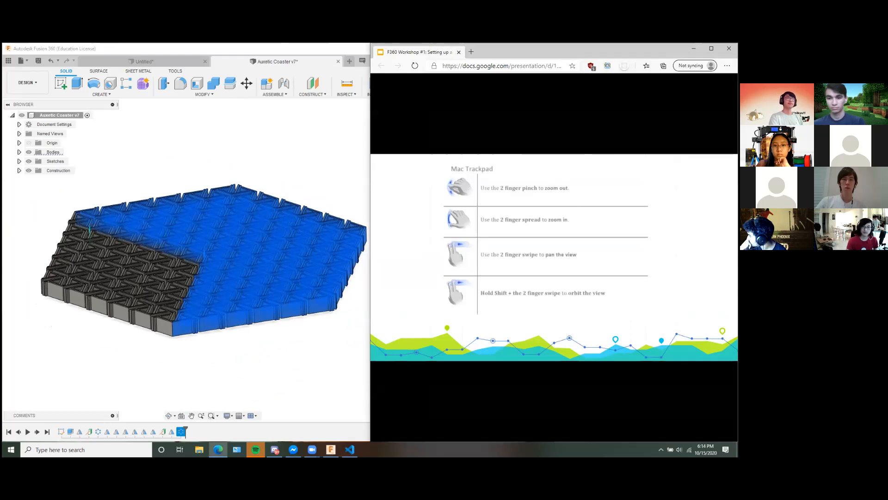
key(Right)
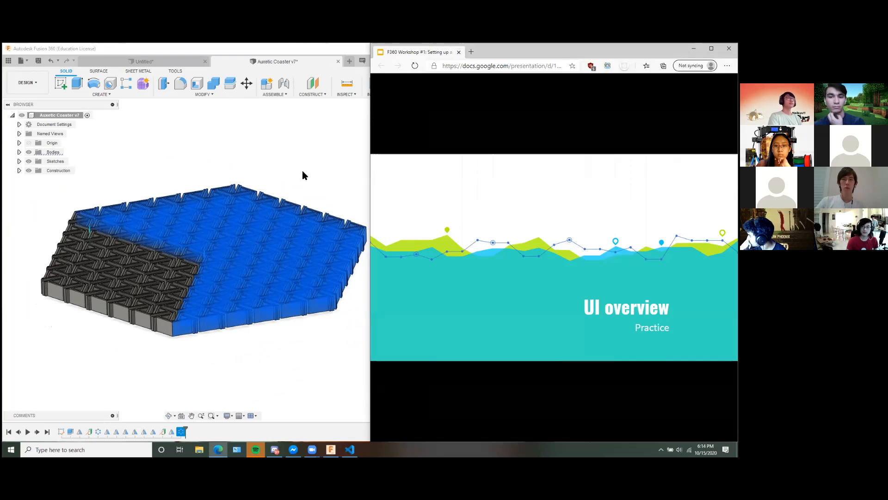
click(336, 62)
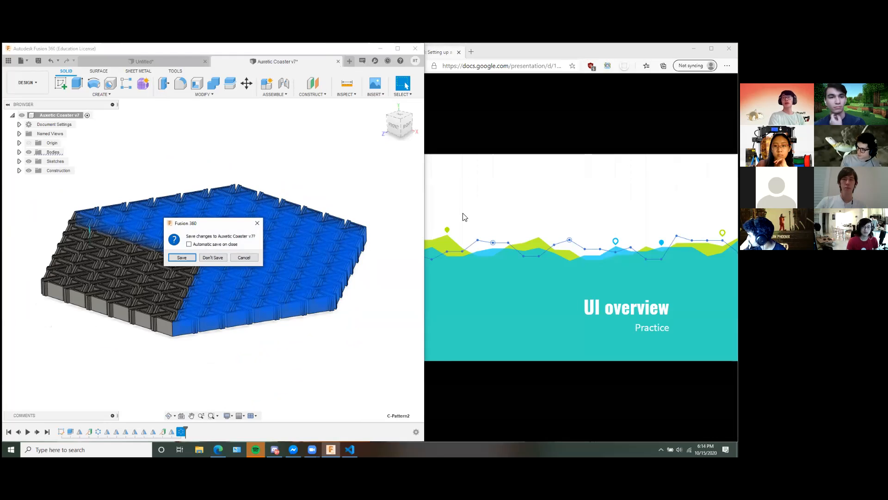
click(213, 258)
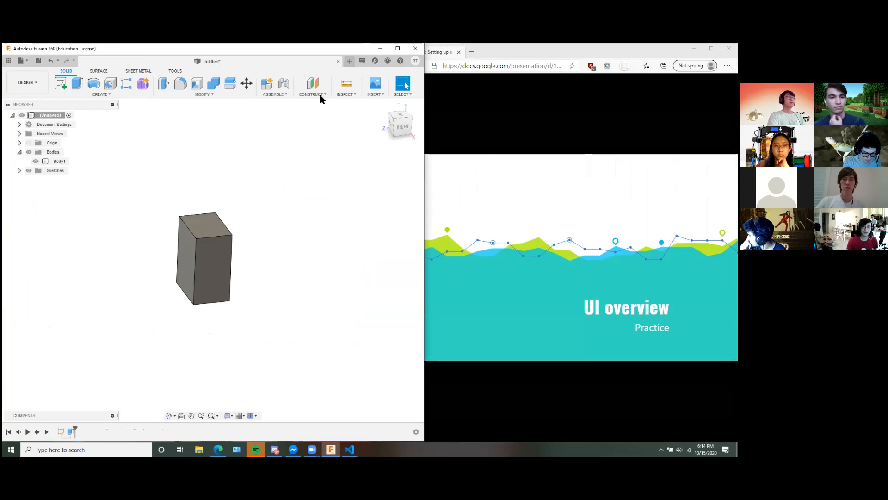
Advance the workshop slides to Step 1: Create a box, and undo the existing block in the untitled design.
click(555, 277)
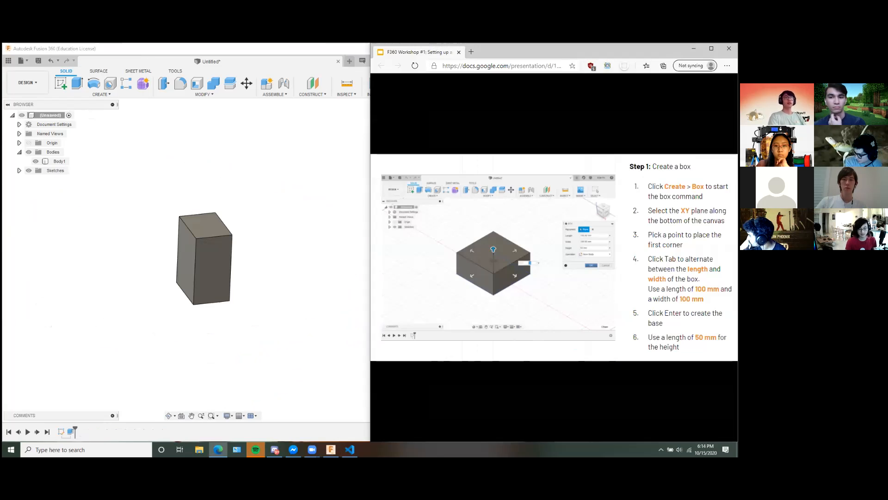
middle_drag(246, 209, 225, 211)
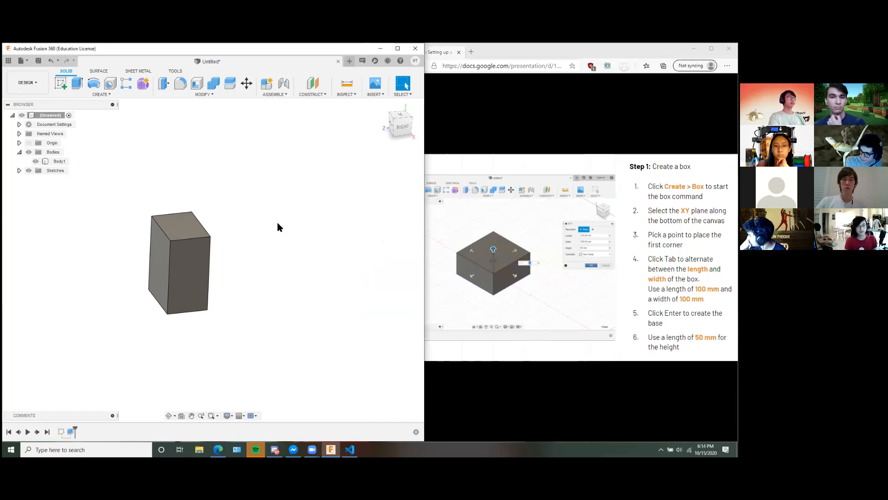
key(ctrl+z)
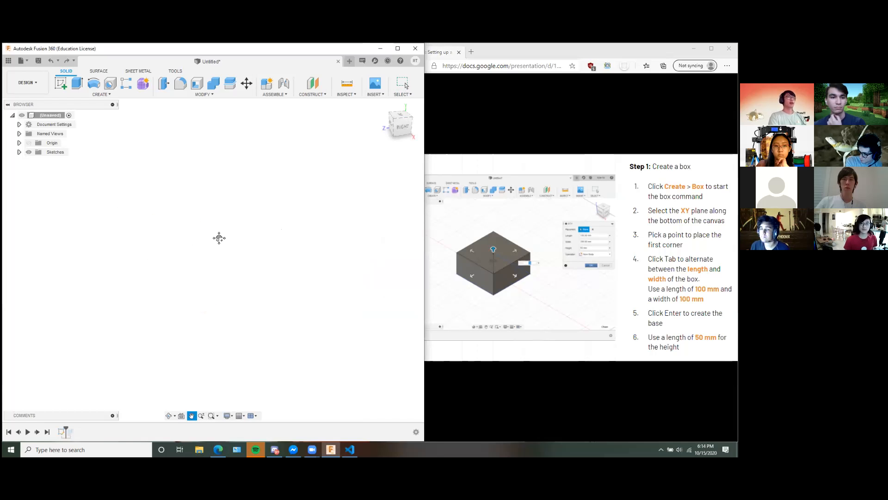
Try a box on the horizontal ground plane, viewed from the top, with its first corner at the origin.
click(107, 94)
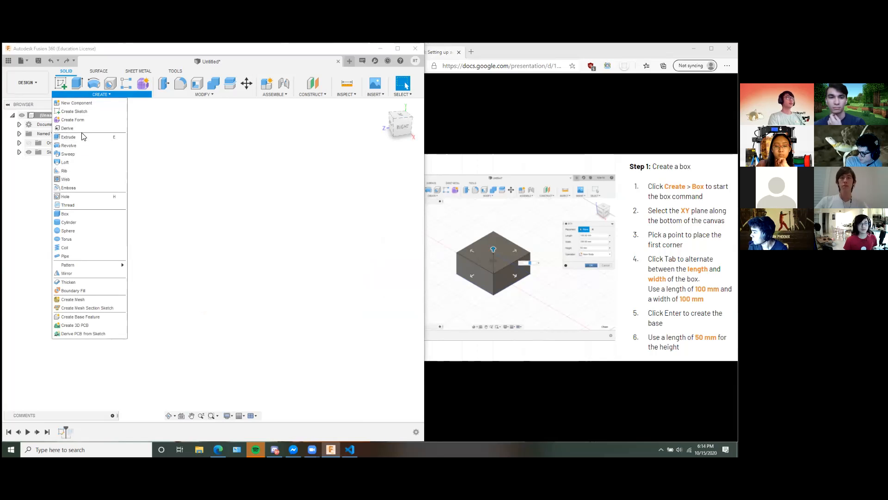
click(75, 216)
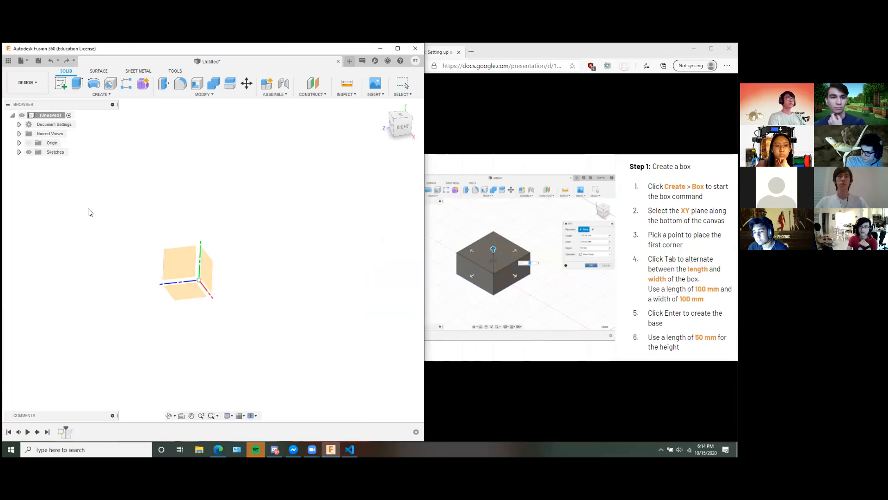
click(183, 298)
shift+middle_drag(290, 299, 281, 312)
click(399, 116)
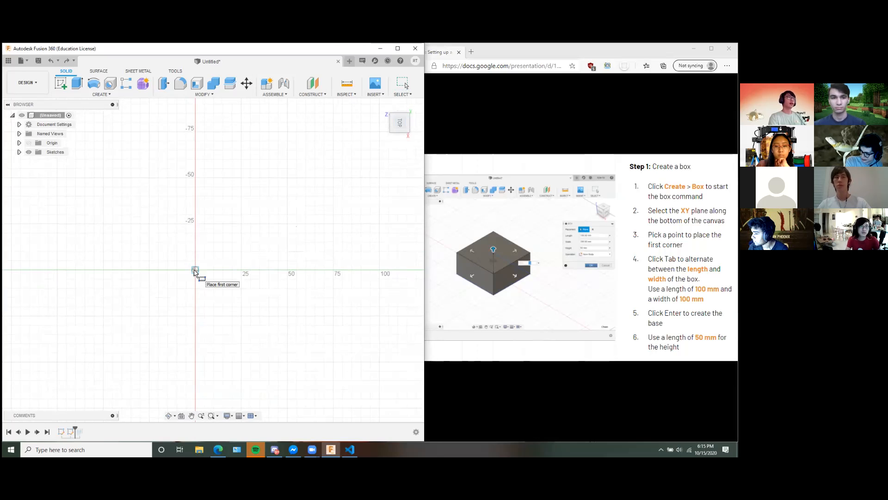
click(194, 270)
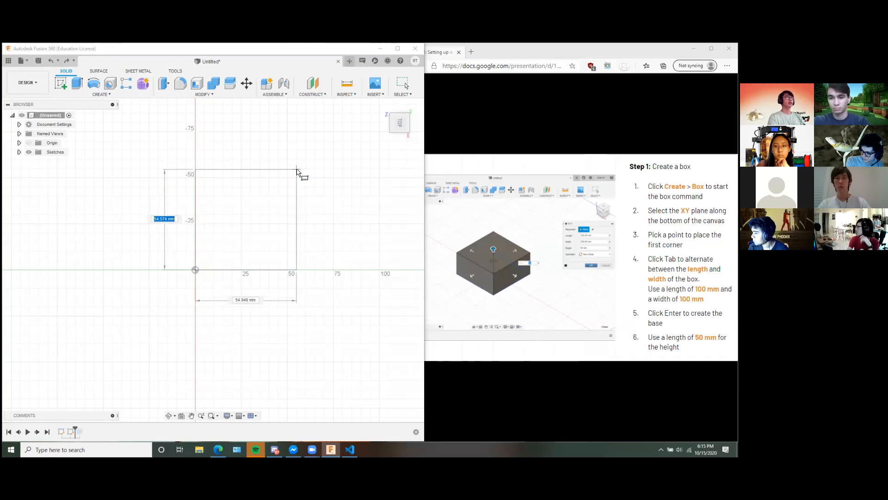
Set the trial box's base to 100 mm by 100 mm.
key(Tab)
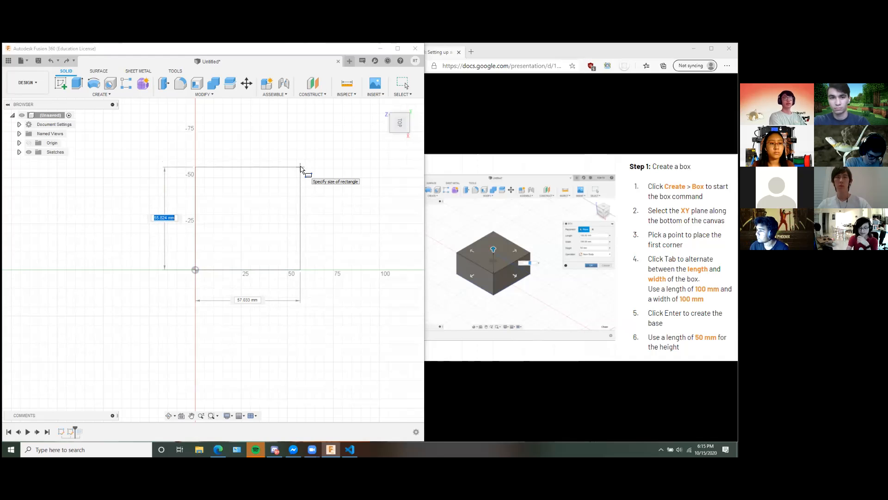
key(Tab)
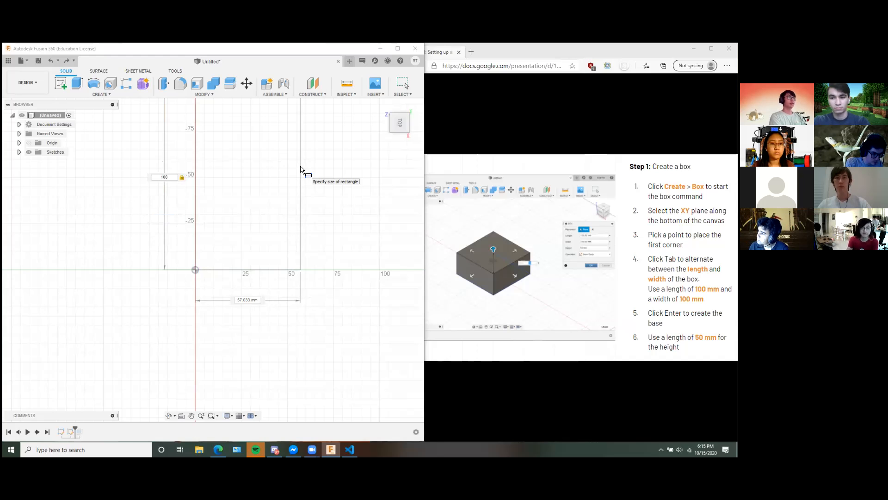
key(Tab)
key(Tab)
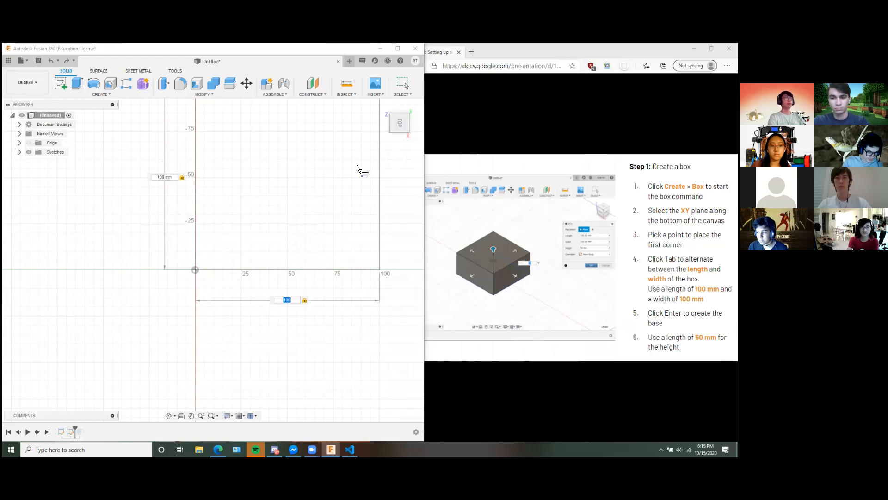
key(Return)
Set the trial box's height to 50 mm, inspect it from an angle, and cancel the box.
shift+middle_drag(321, 313, 250, 334)
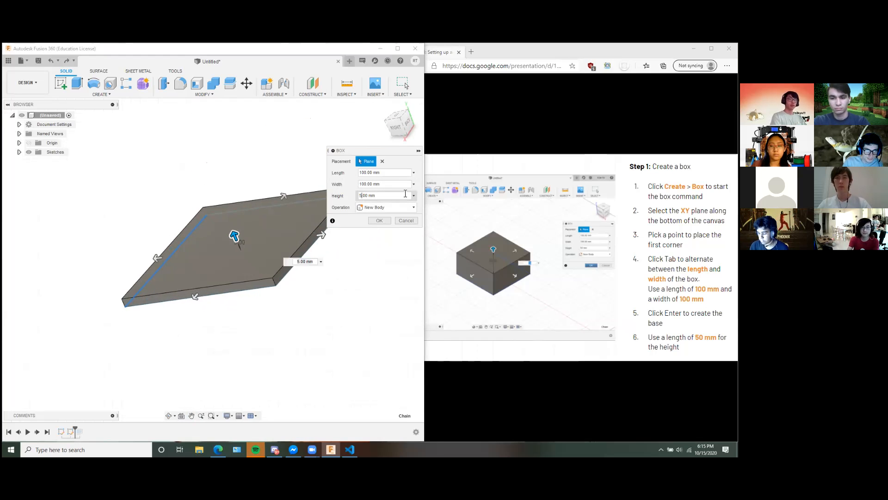
text(0)
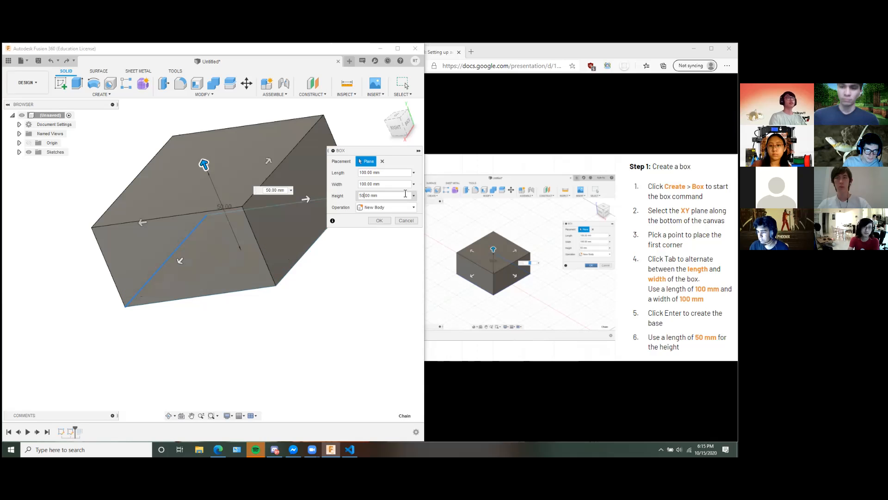
shift+middle_drag(329, 301, 260, 359)
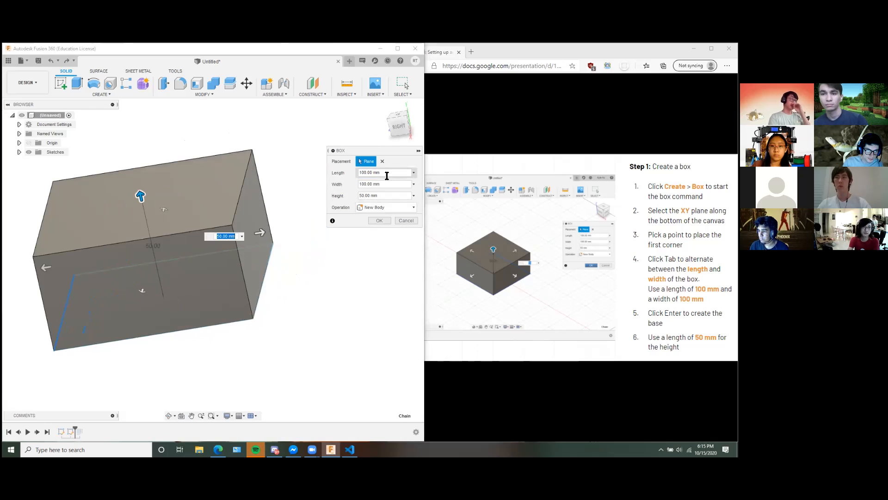
click(406, 220)
Draw a new box base about 42 by 57 mm on the horizontal ground plane from the origin, using the home view.
click(101, 94)
click(75, 220)
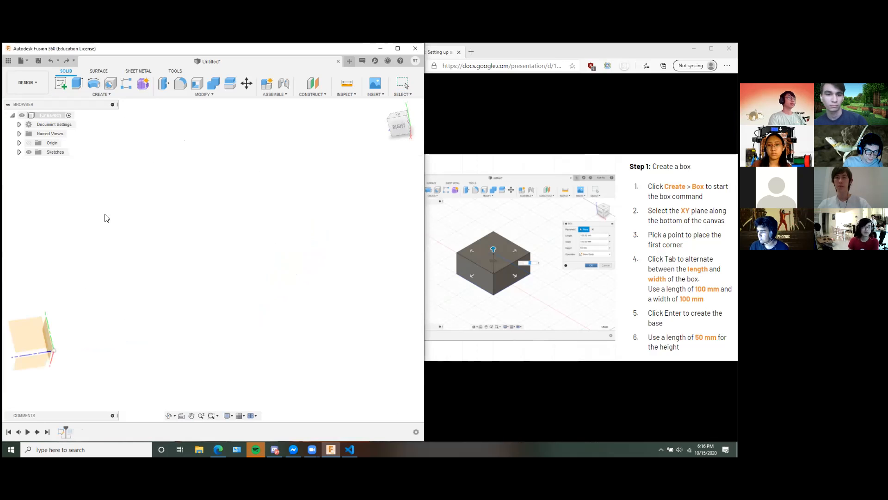
middle_drag(224, 245, 324, 179)
mouse_move(272, 255)
shift+middle_down()
mouse_move(251, 271)
mouse_move(262, 264)
shift+middle_up()
click(383, 107)
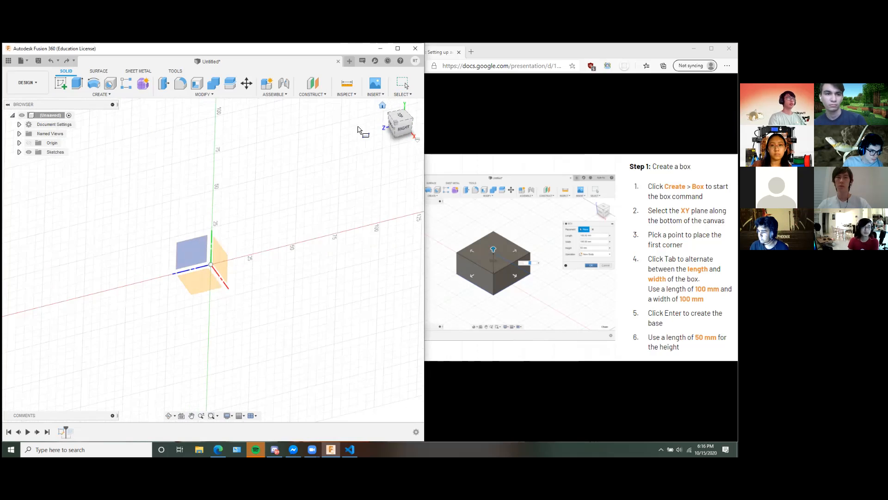
click(211, 286)
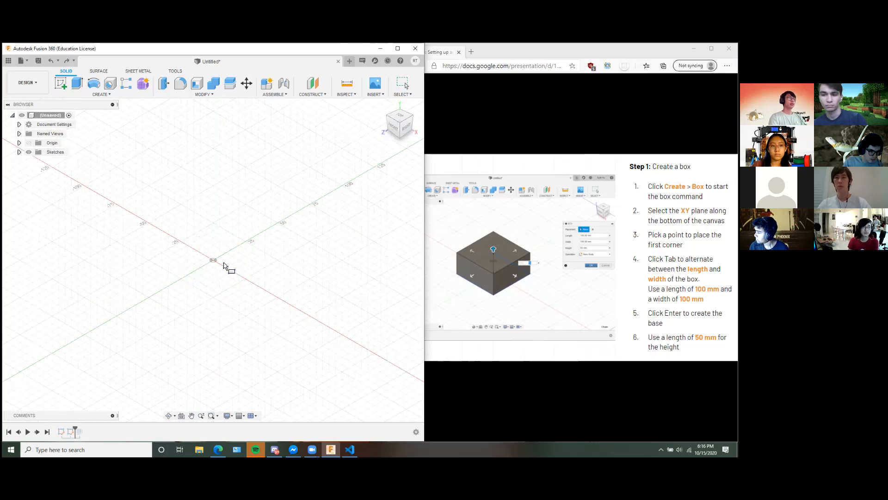
click(213, 260)
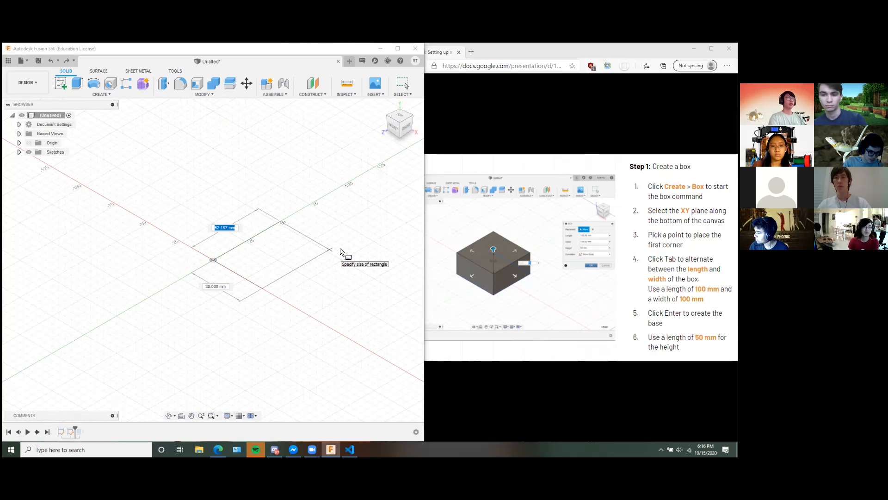
click(341, 251)
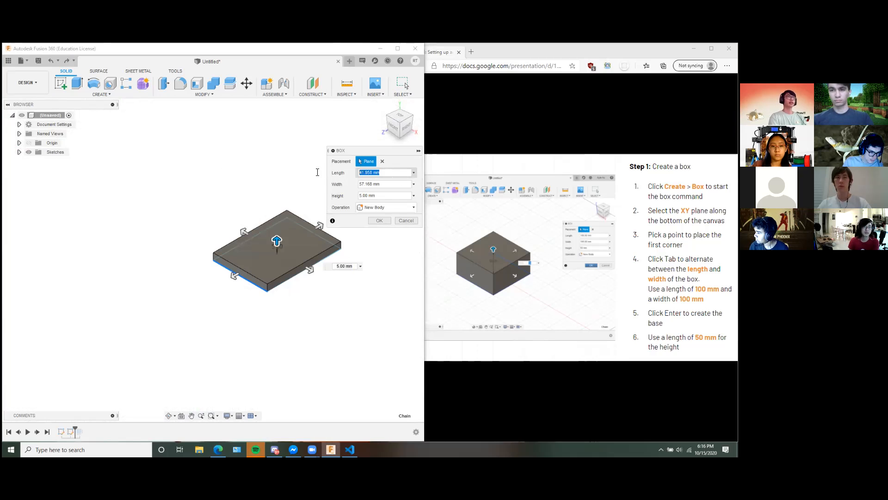
Set the box's length and width to 100 mm and its height to 50 mm, and create it as a new body.
text(100)
key(Tab)
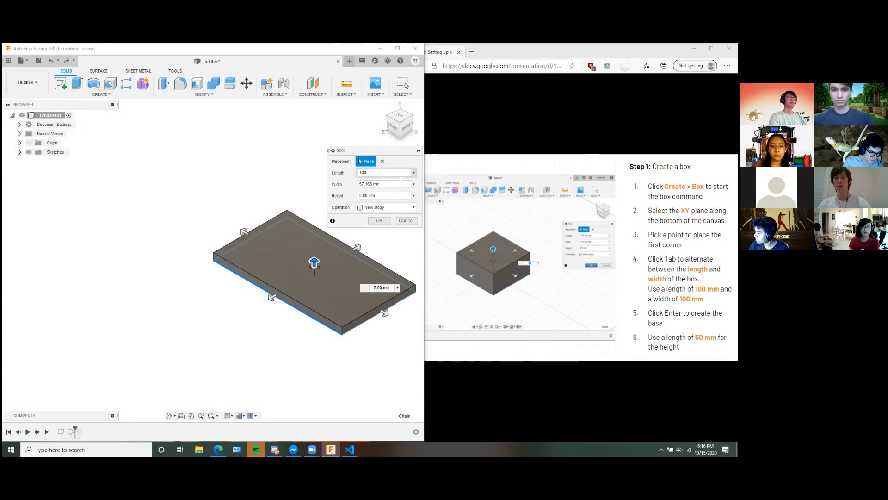
text(100)
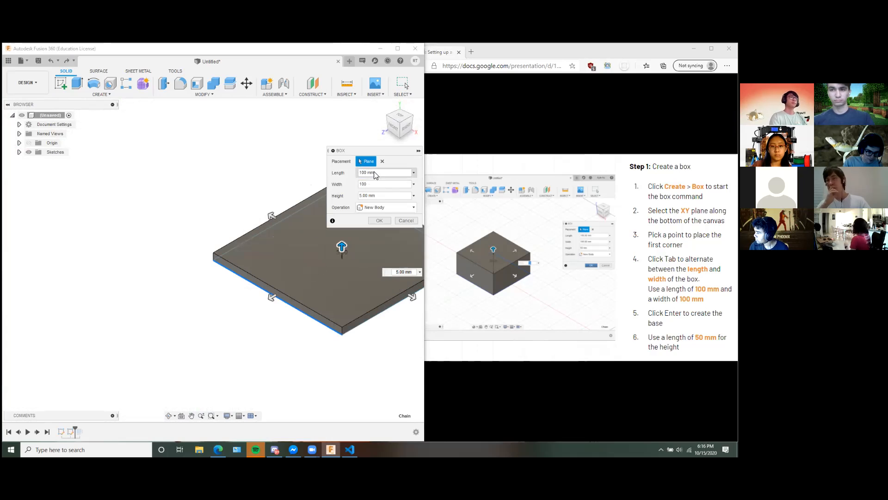
key(Tab)
text(50)
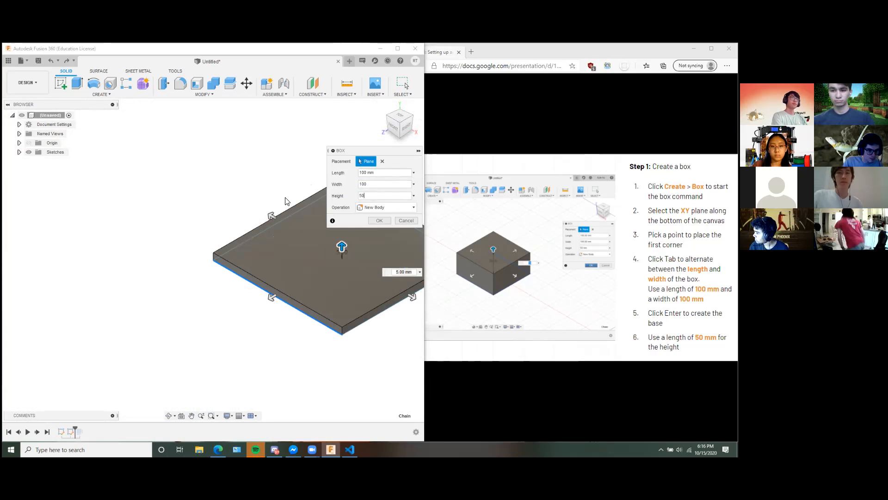
click(378, 220)
middle_drag(291, 253, 185, 295)
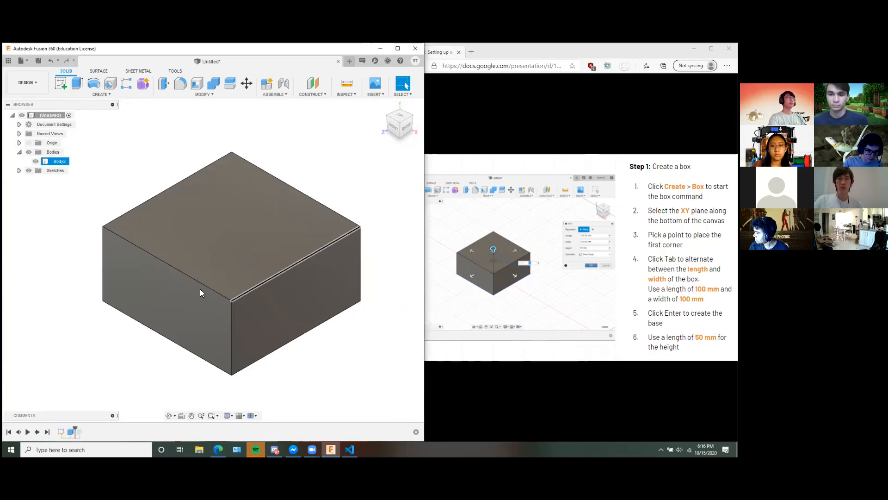
Advance the slides to Step 2 and try a hole snapped to the centre of the box's top face, cancelling the command.
click(490, 277)
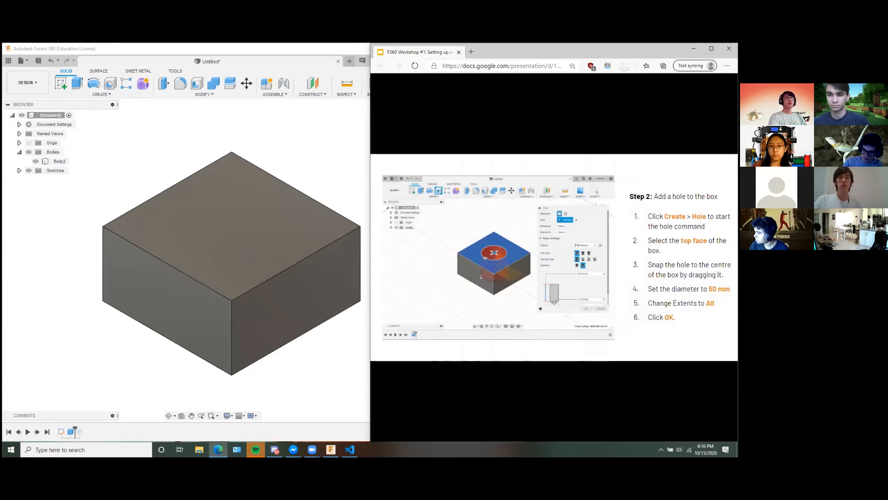
click(263, 291)
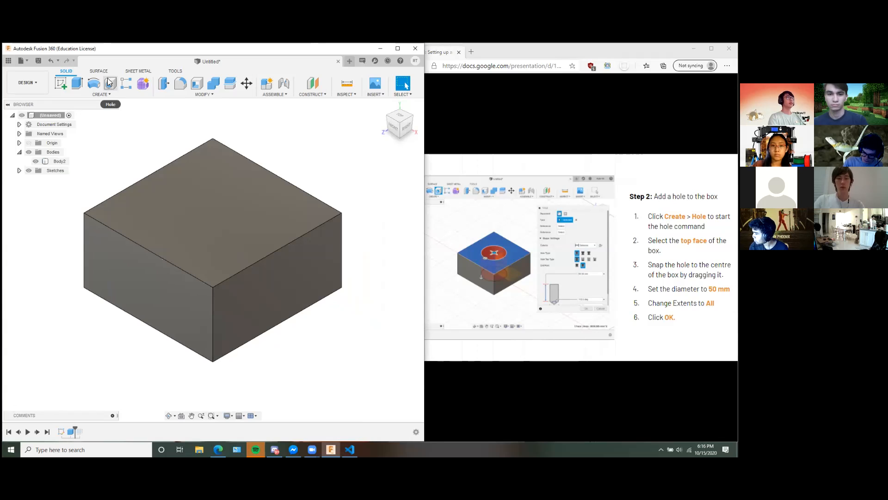
click(100, 94)
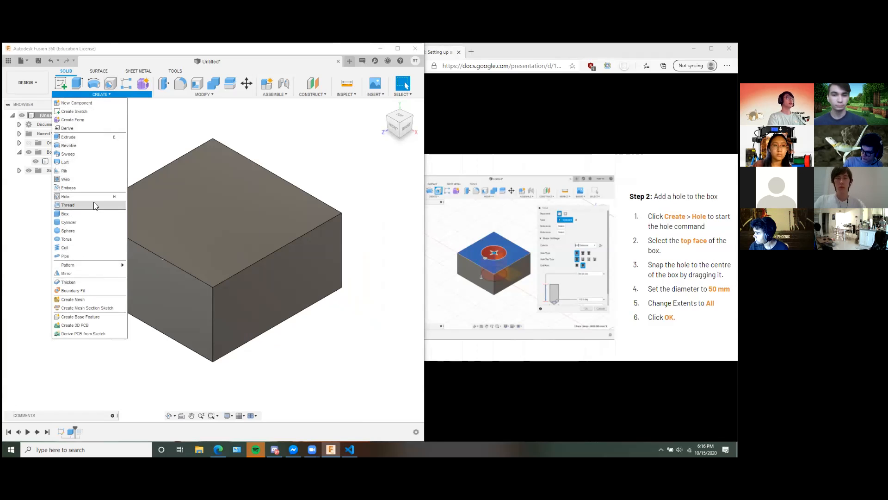
click(103, 96)
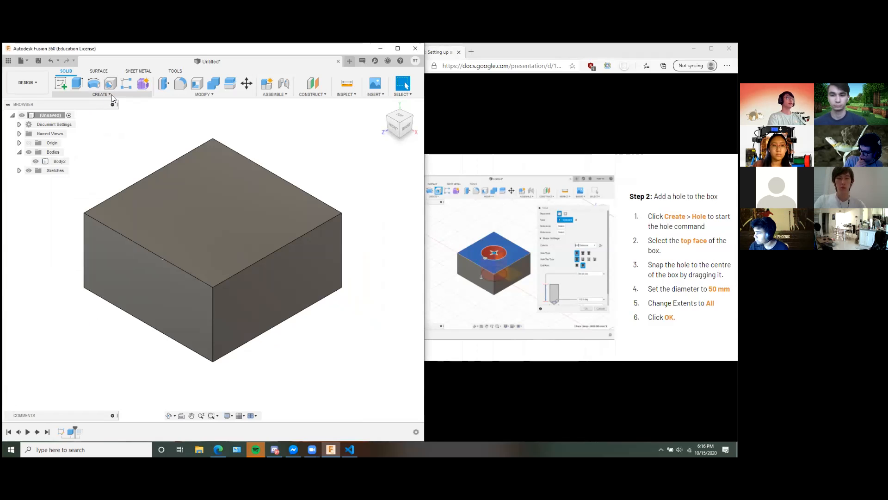
click(111, 95)
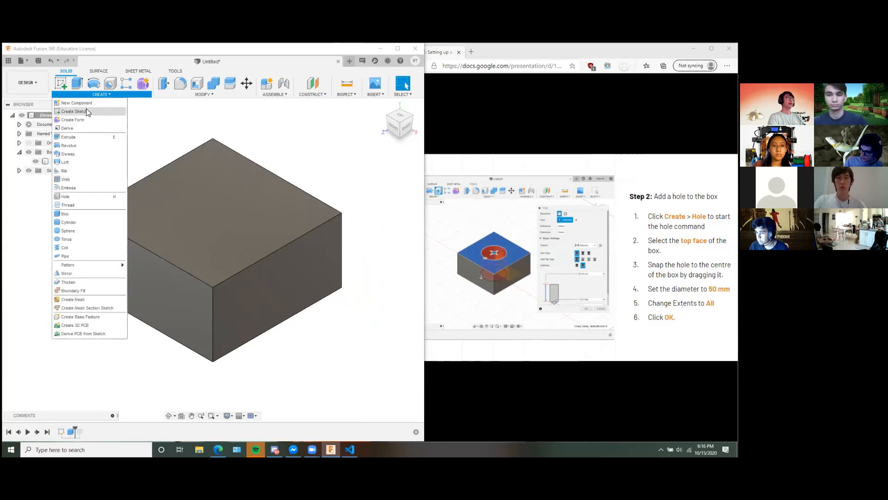
click(111, 83)
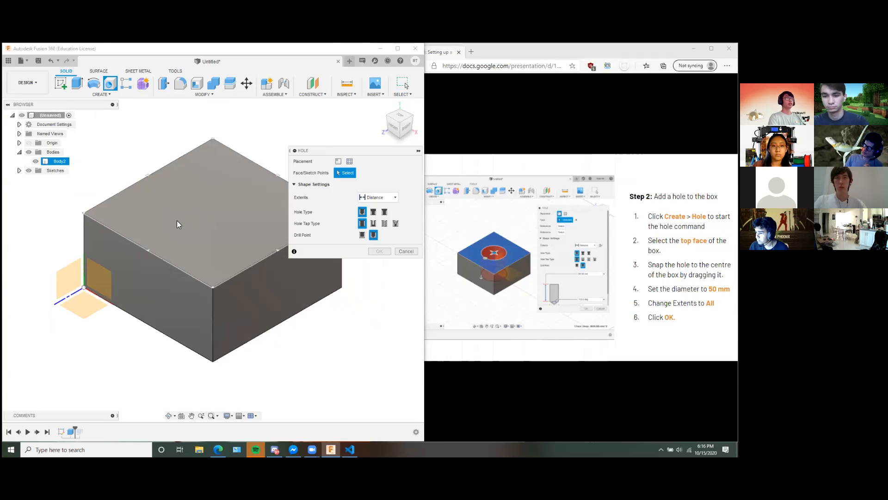
click(247, 187)
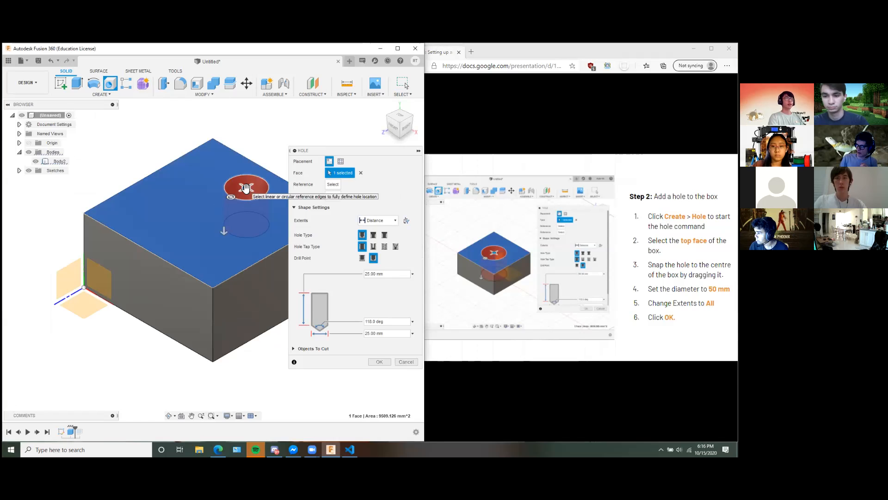
mouse_move(245, 187)
mouse_down()
mouse_move(213, 195)
mouse_move(250, 209)
mouse_move(213, 215)
mouse_up()
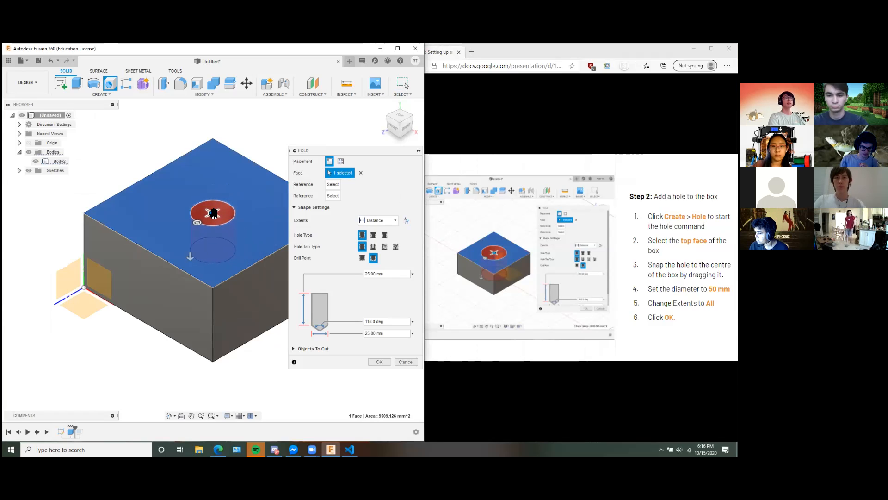
click(402, 361)
Try to delete the top face of the box.
click(215, 200)
right_click(216, 200)
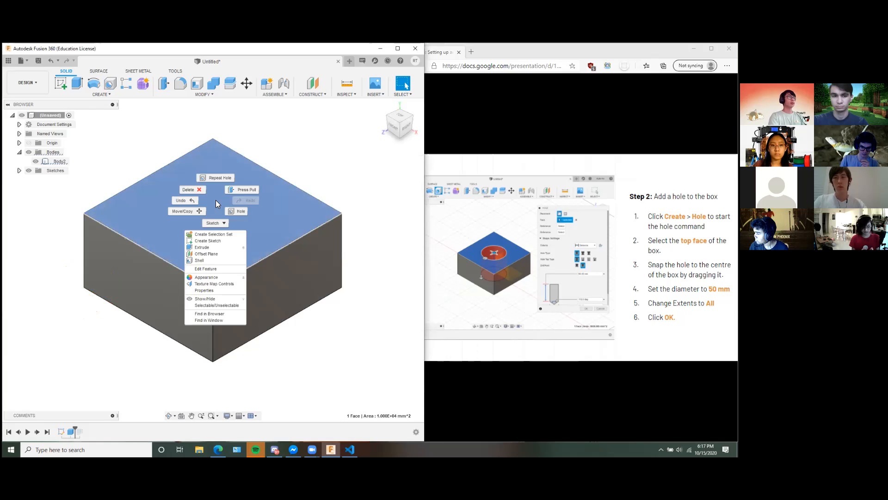
click(191, 189)
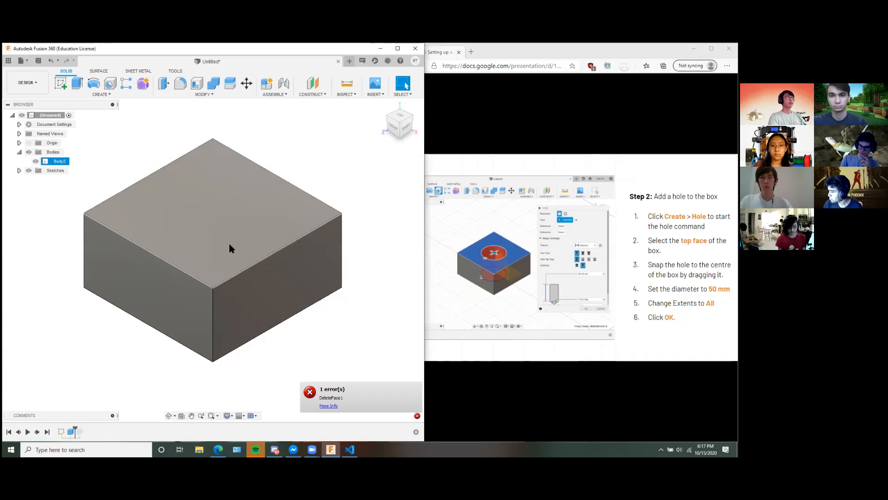
click(242, 239)
right_click(240, 241)
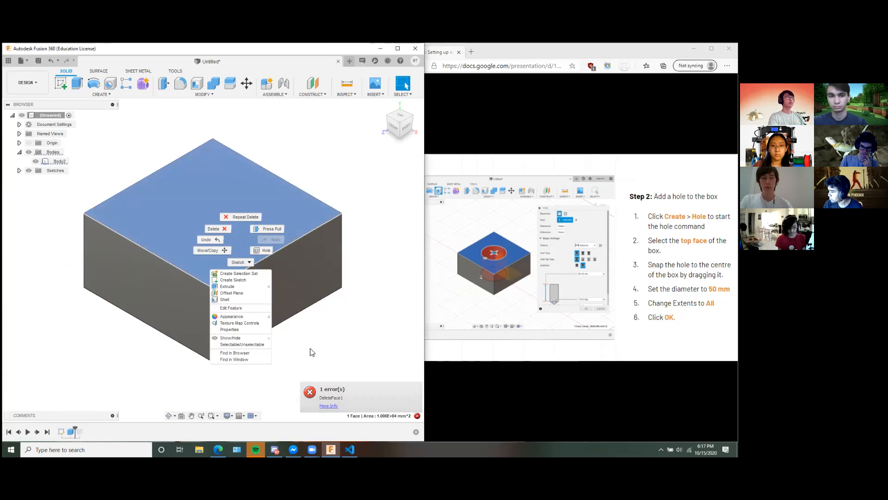
key(Escape)
Delete the whole box body from the design.
click(58, 161)
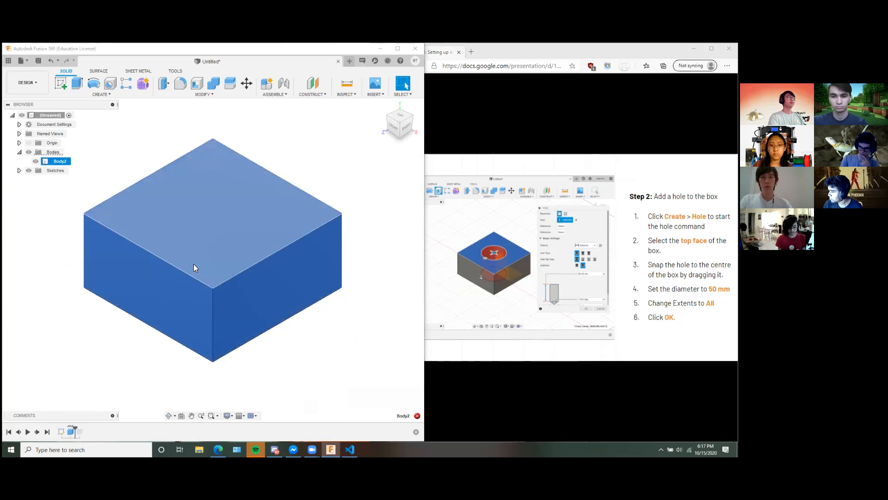
right_click(52, 161)
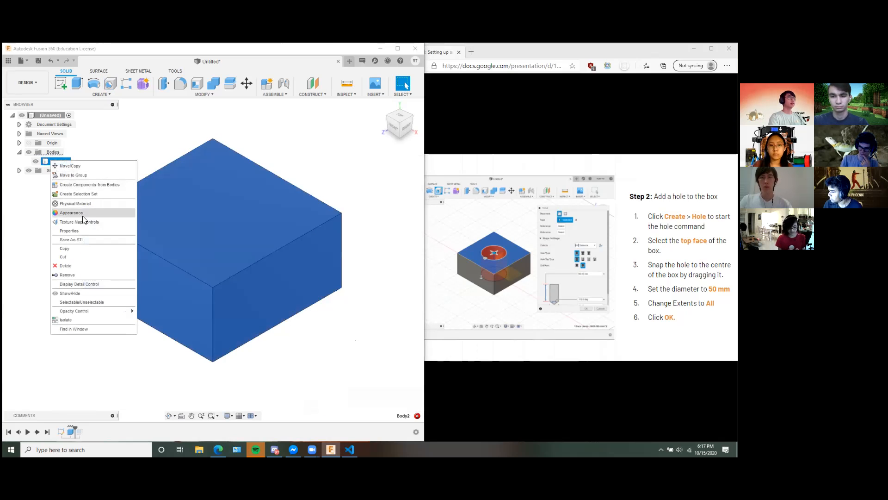
click(69, 265)
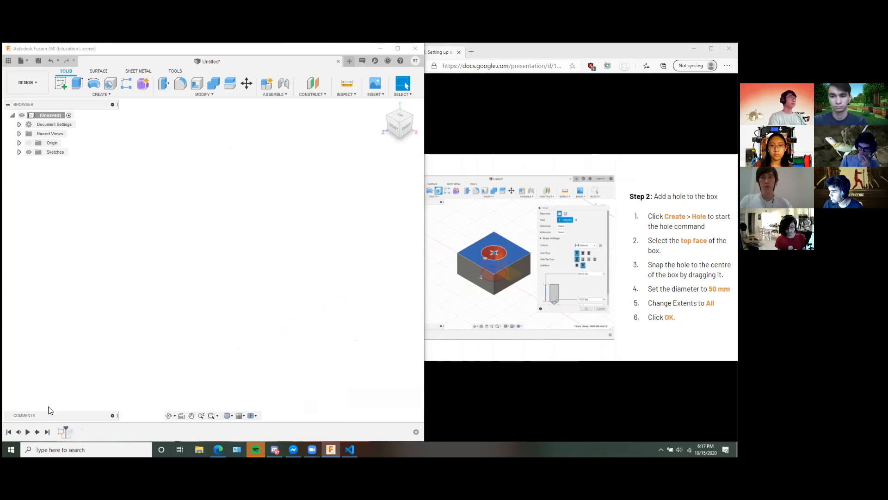
click(19, 143)
click(19, 143)
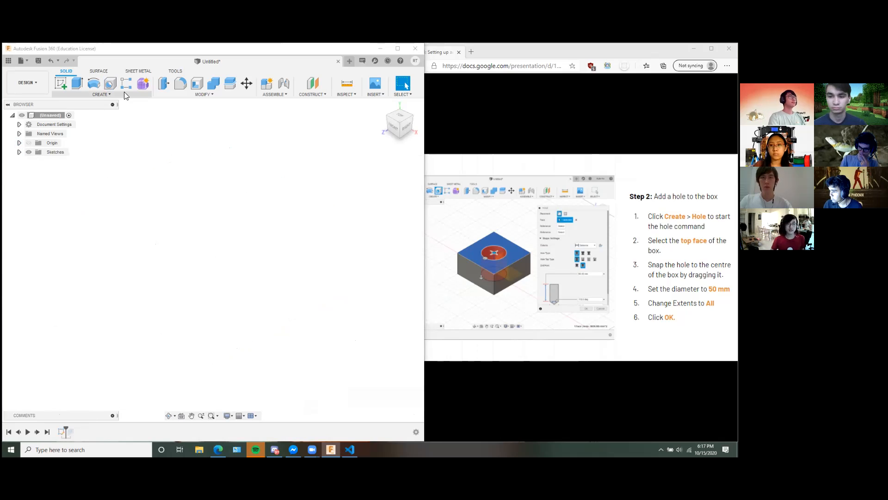
Draw a new box base about 37 by 49 mm on the horizontal ground plane, starting from the origin.
click(100, 94)
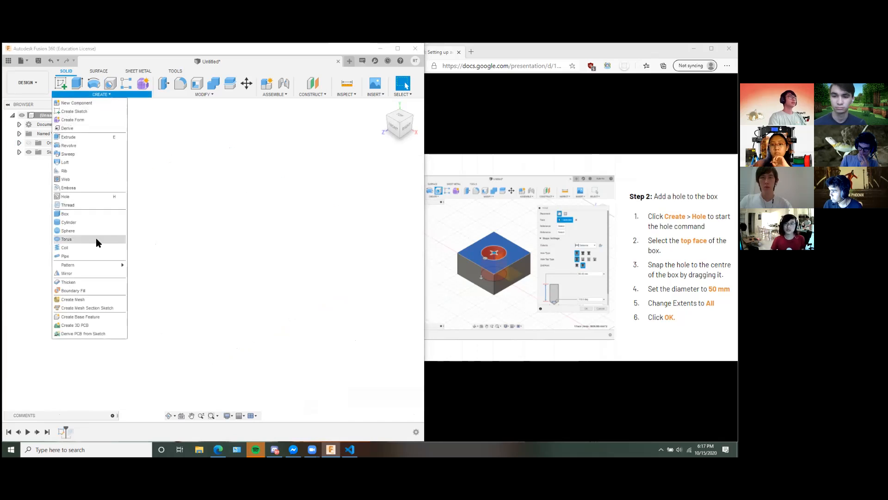
click(73, 230)
click(99, 297)
click(83, 286)
click(196, 277)
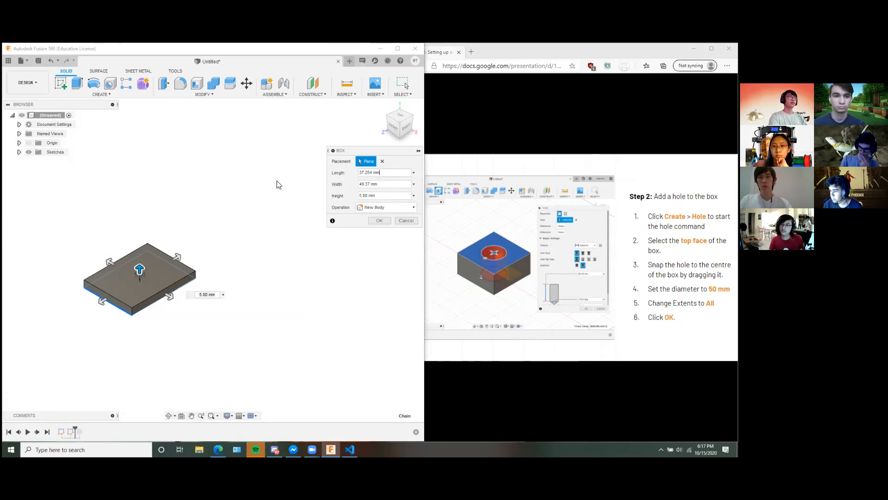
Size the replacement box to 100 mm length, 100 mm width and 50 mm height, and create it as a new body.
text(100)
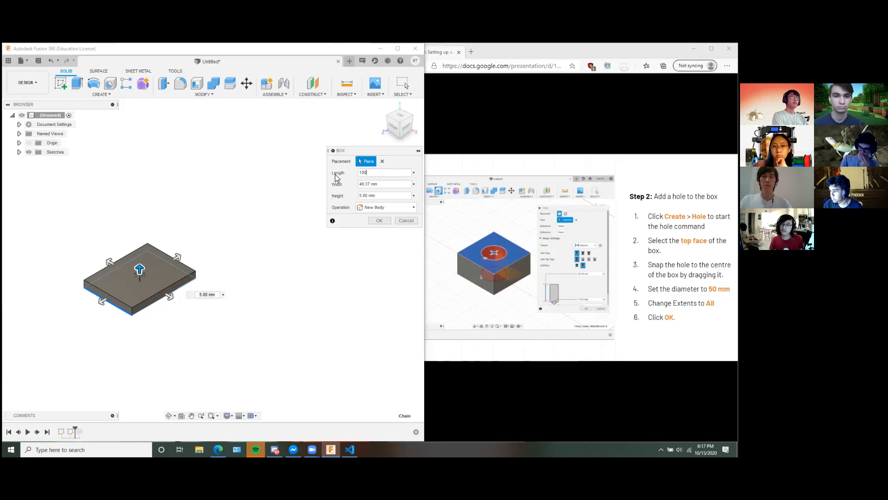
key(Tab)
text(100)
key(Tab)
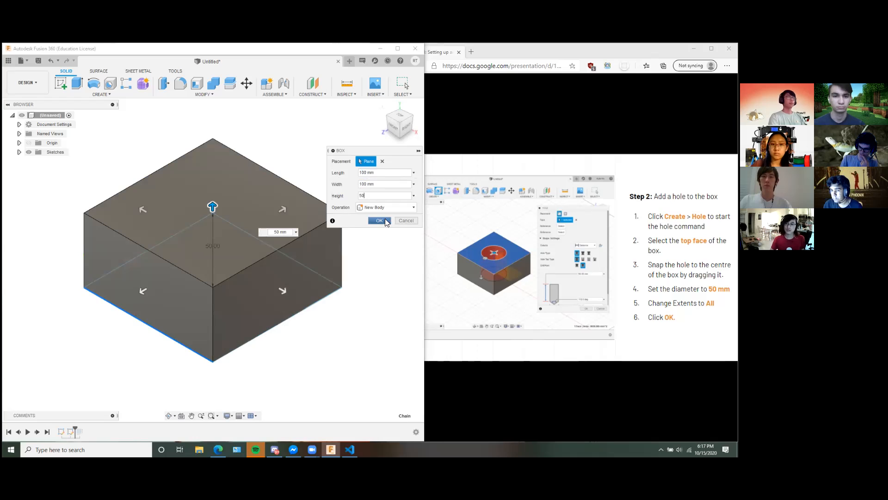
click(379, 221)
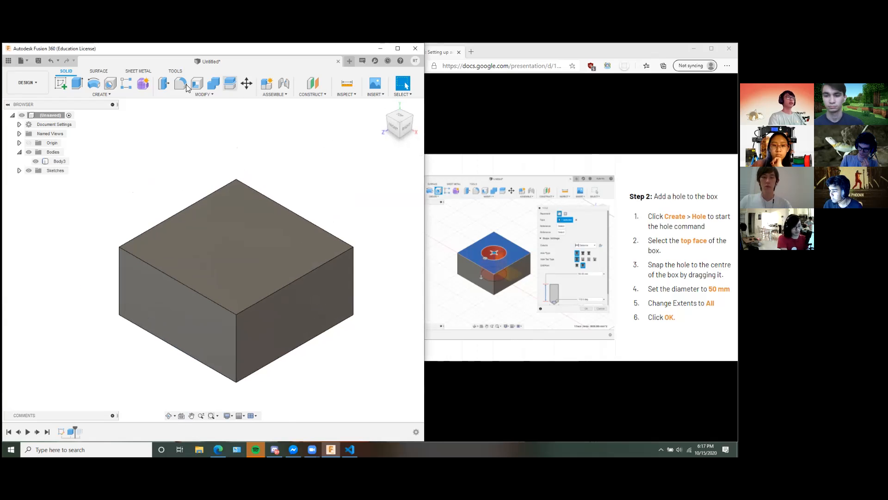
Start a hole on the new box's top face and snap it to the centre of the face.
click(109, 87)
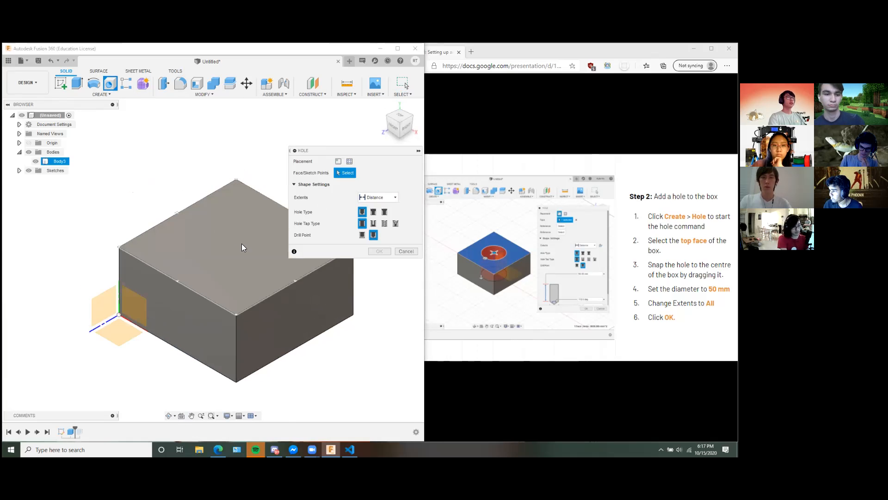
click(240, 221)
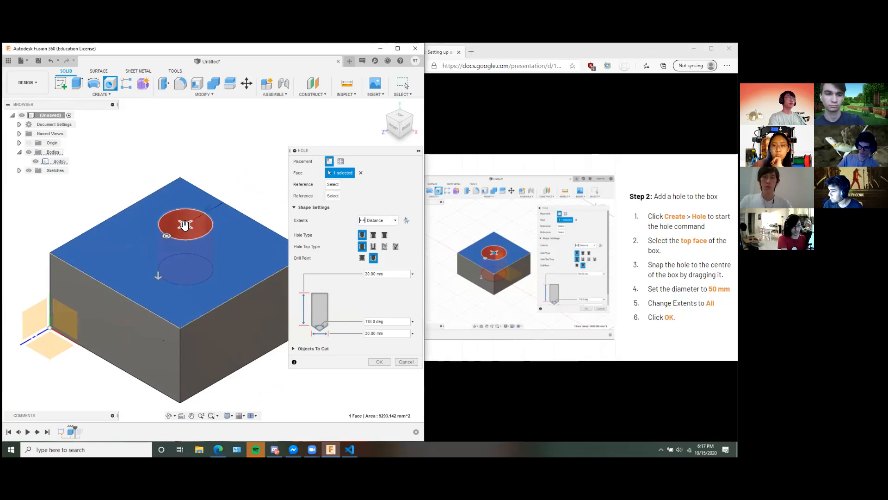
drag(188, 238, 189, 250)
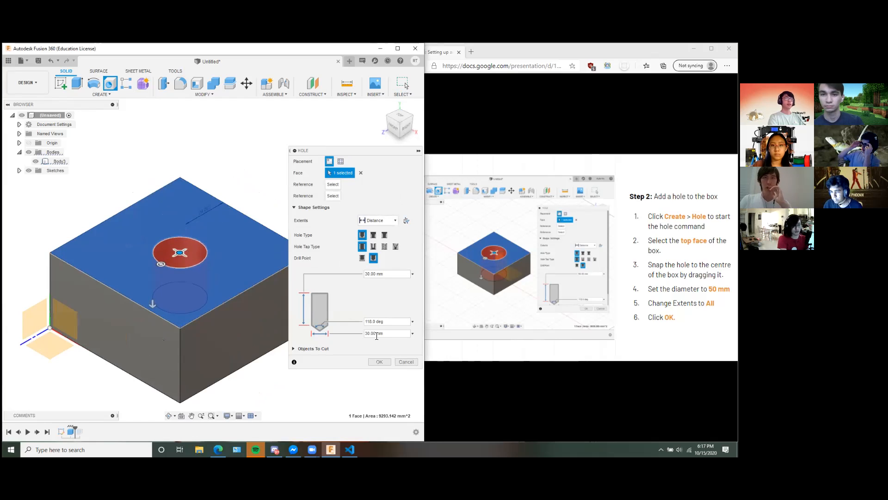
Set the hole's extents to All and its diameter to 50 mm, and create the hole.
click(384, 221)
click(370, 334)
click(378, 220)
click(376, 248)
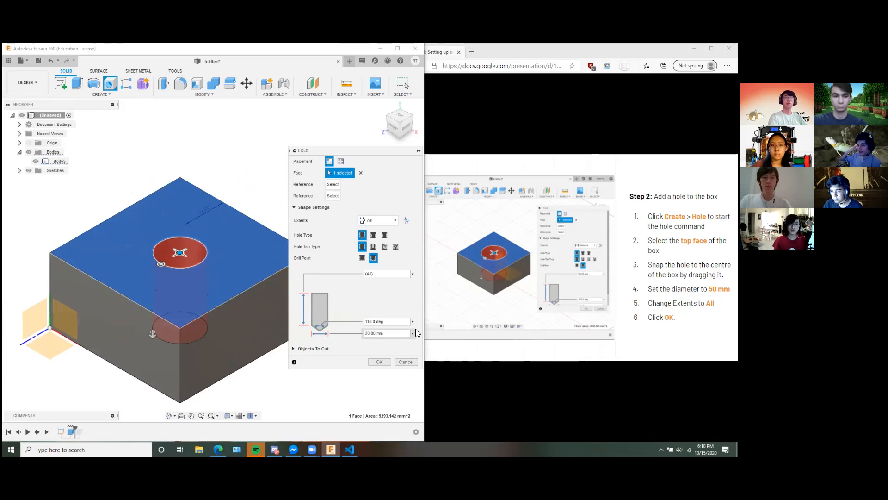
text(5)
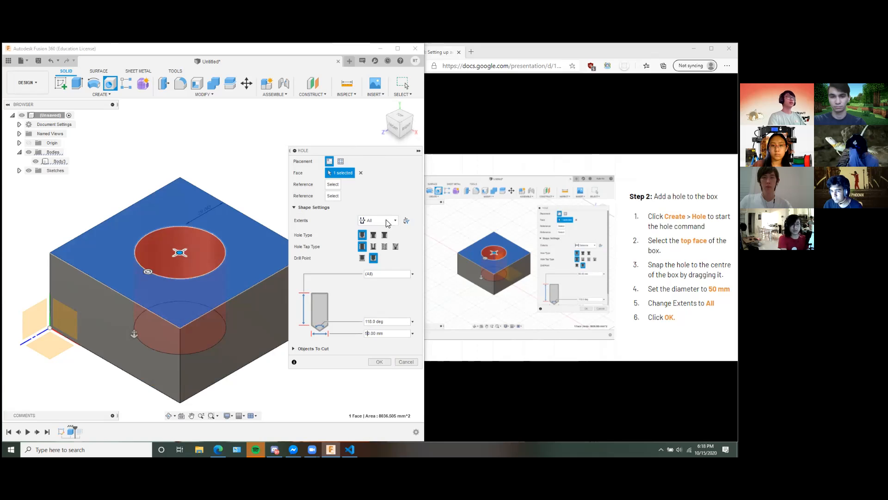
click(390, 363)
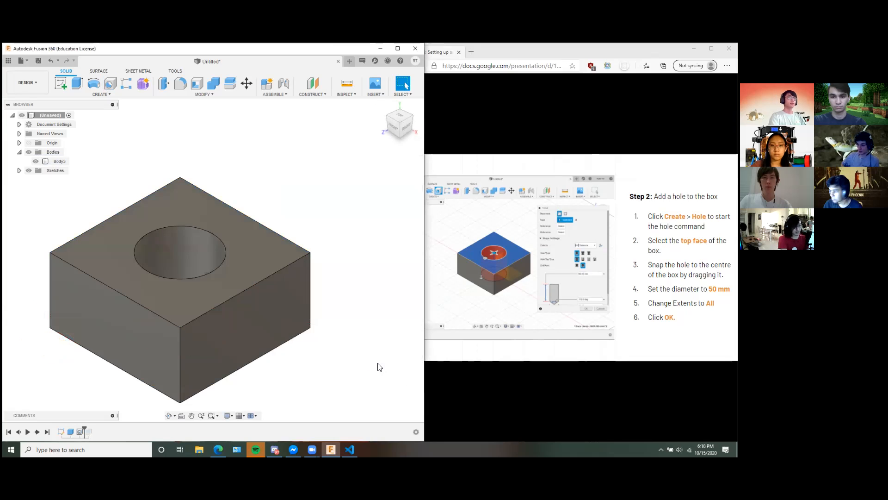
Roll the timeline back to before the hole and reopen the box feature to review its length, width and height.
drag(84, 429, 75, 429)
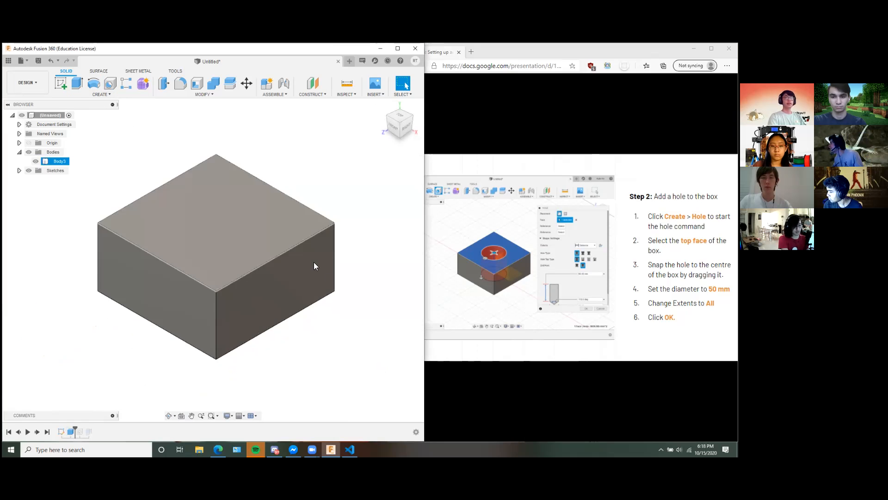
middle_drag(272, 227, 283, 242)
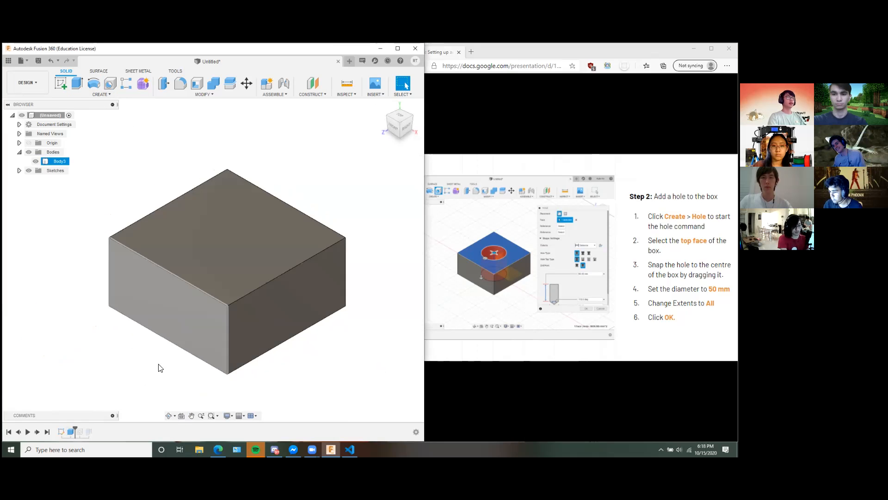
right_click(71, 432)
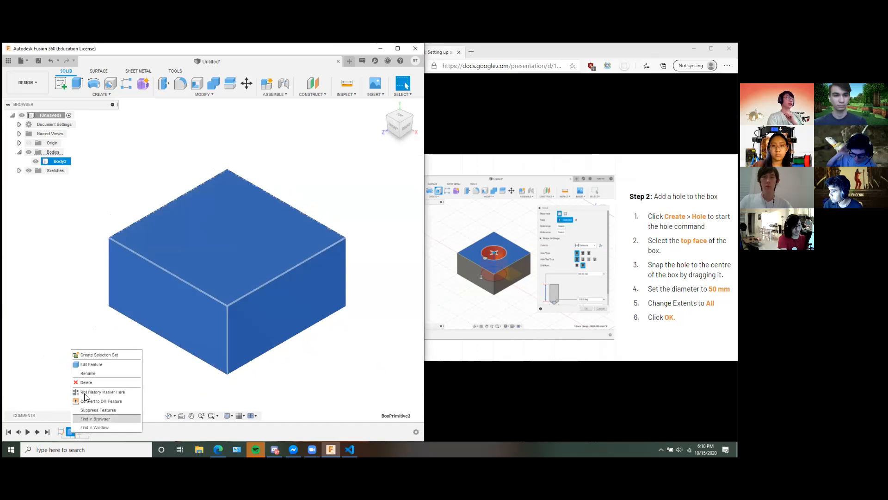
click(92, 364)
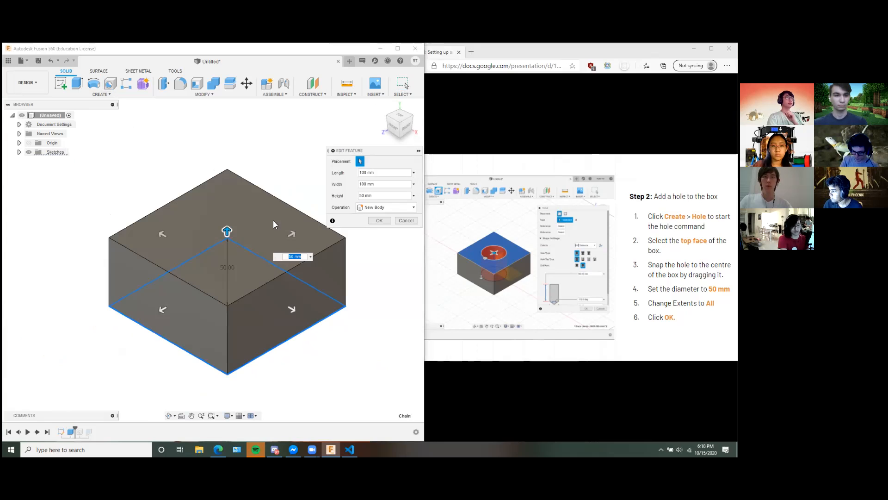
middle_drag(310, 286, 299, 287)
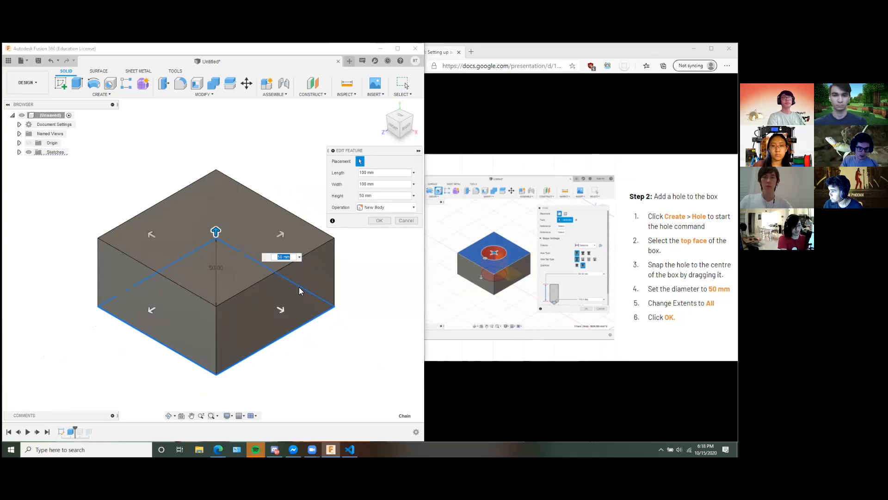
click(380, 184)
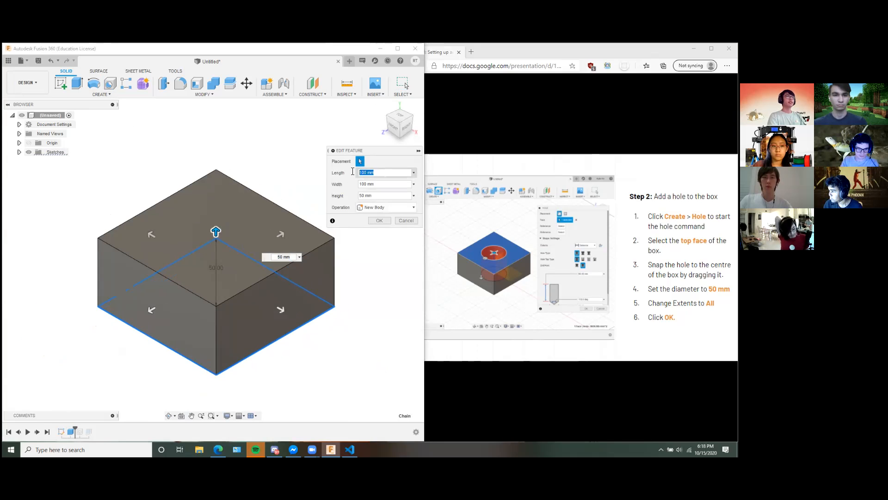
click(379, 195)
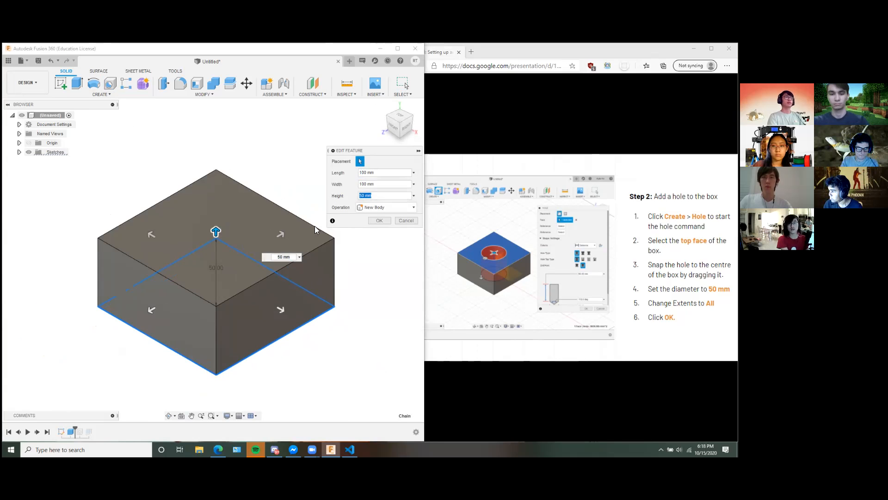
click(392, 171)
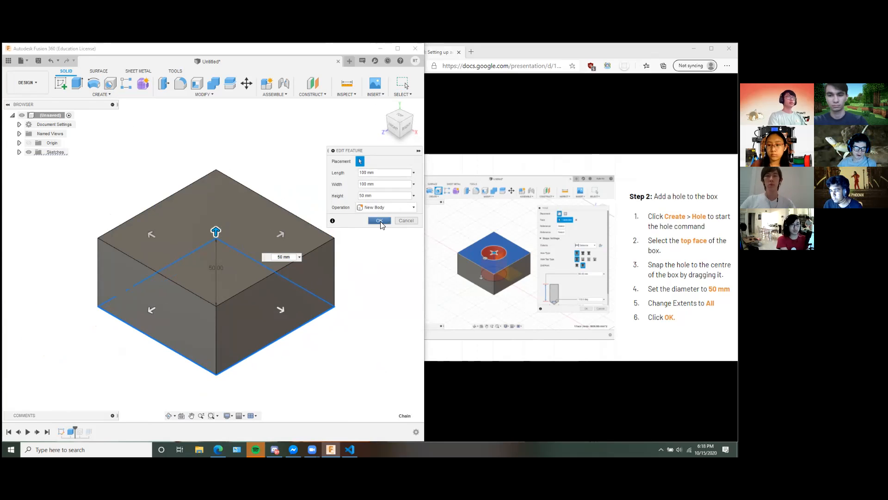
click(379, 221)
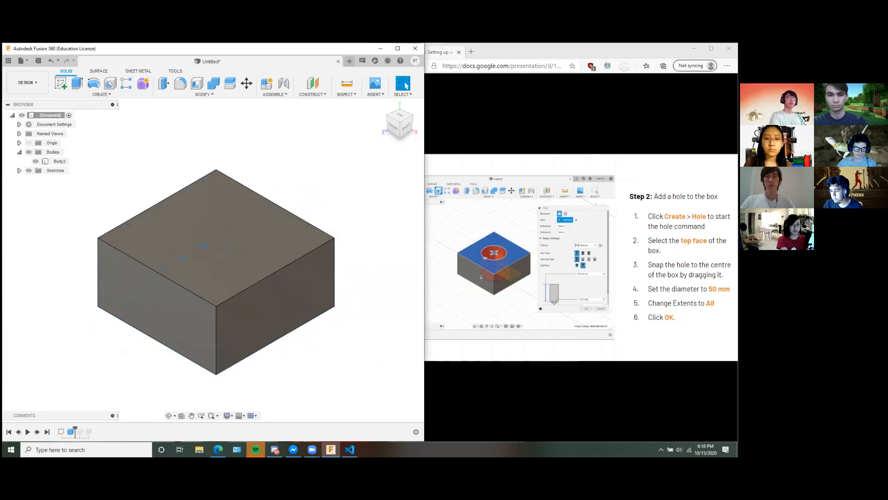
Roll the timeline forward to include the hole and delete the leftover feature that follows it.
key(Right)
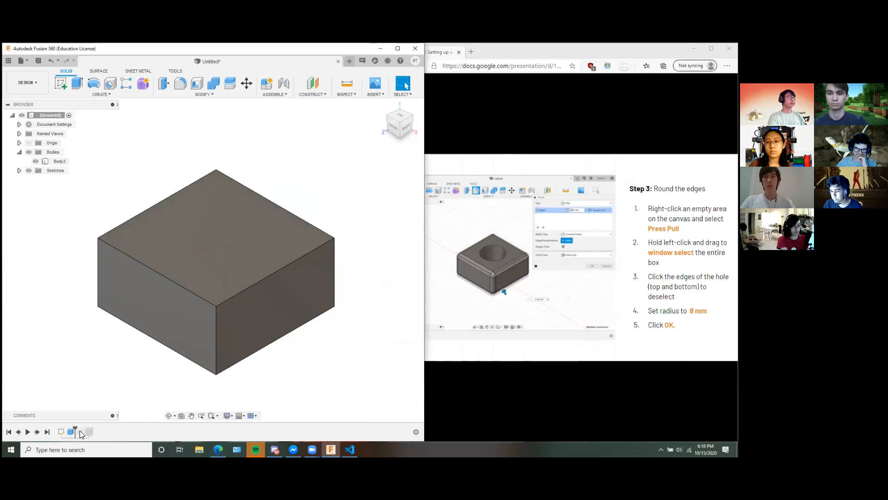
drag(80, 428, 84, 429)
middle_drag(333, 338, 336, 305)
scroll(335, 305, down, 1)
right_click(88, 432)
click(127, 398)
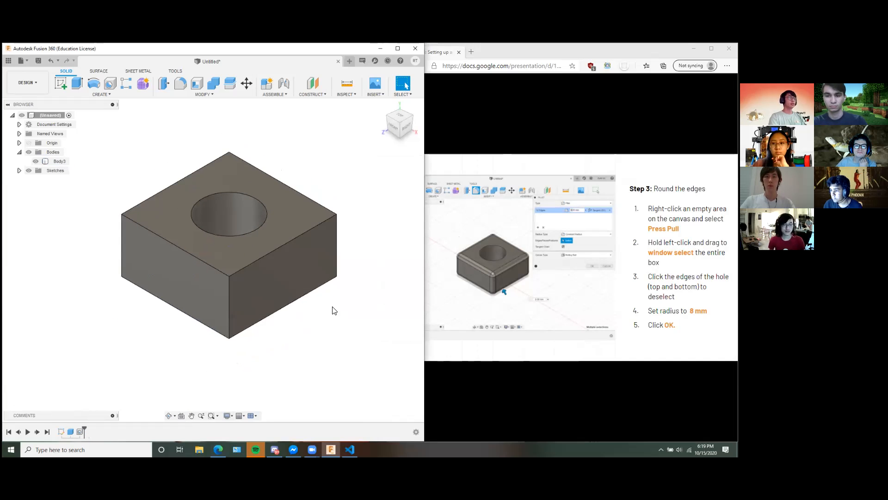
Start Press Pull and window-select the entire box to round its edges.
scroll(303, 343, down, 1)
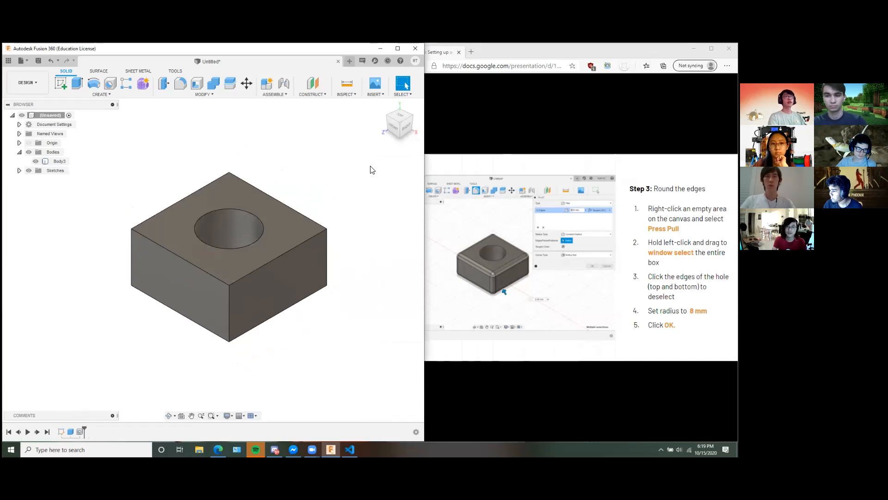
right_click(294, 183)
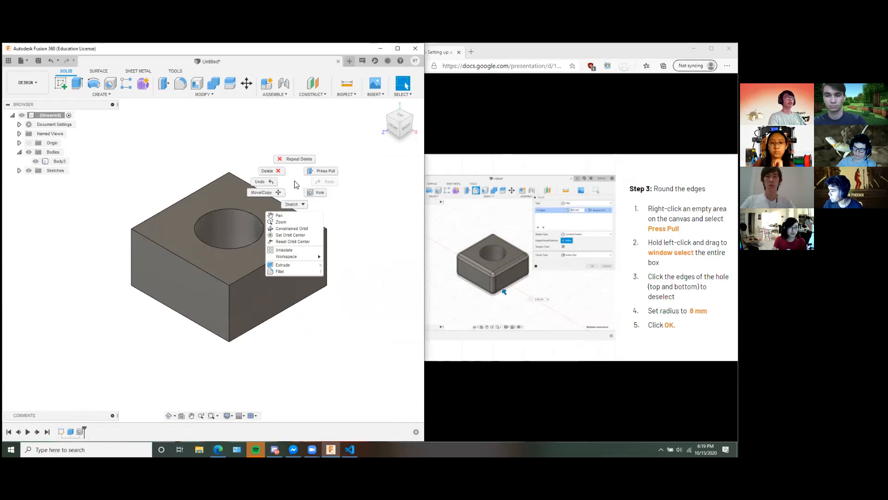
click(332, 174)
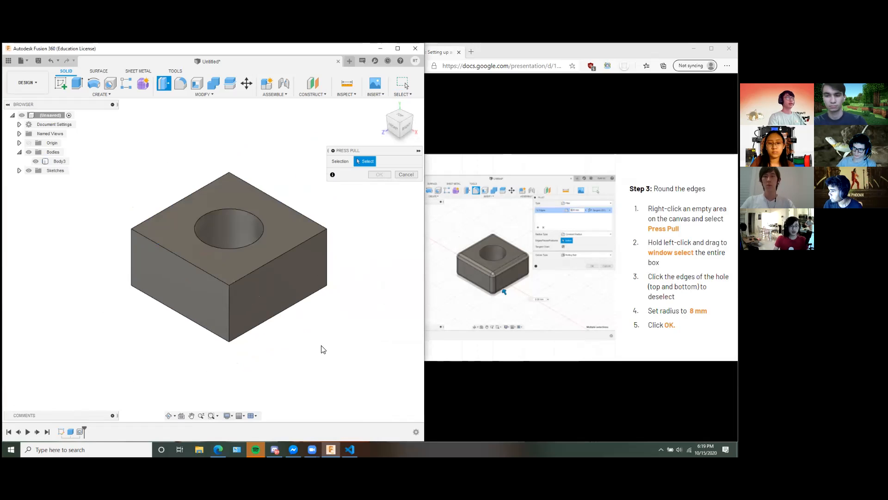
drag(107, 146, 353, 358)
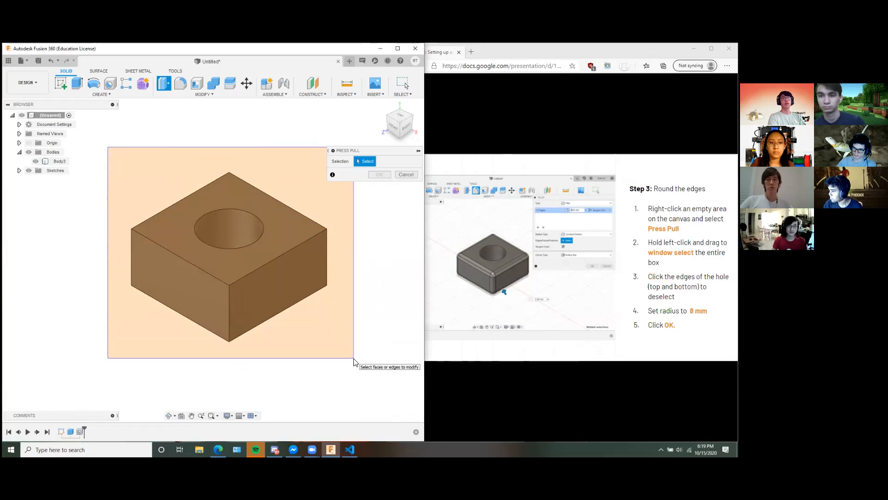
drag(353, 358, 354, 360)
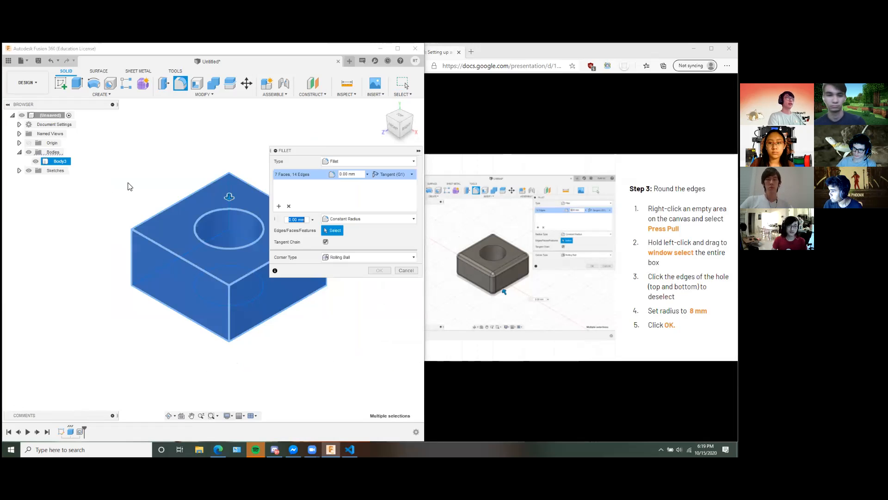
middle_drag(238, 155, 188, 158)
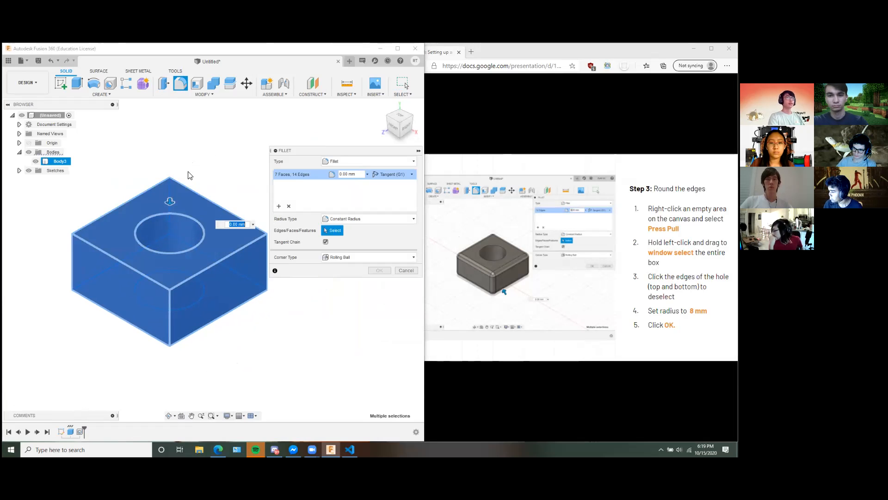
Try deselecting and reselecting the box's upper back edge in the fillet selection.
click(210, 201)
click(205, 198)
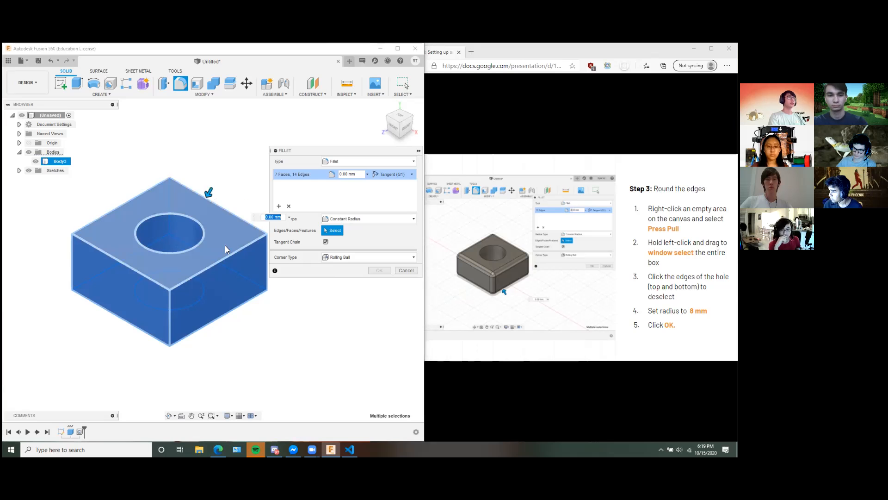
click(222, 206)
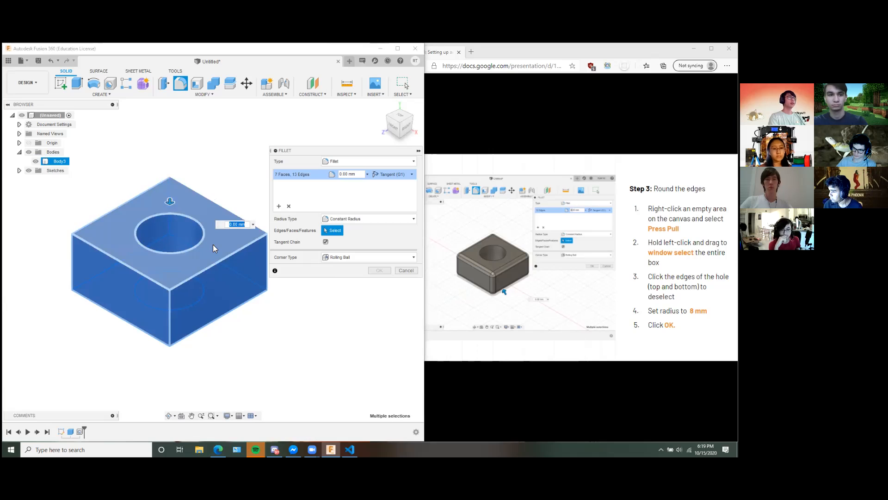
click(213, 245)
click(218, 233)
click(234, 213)
click(235, 216)
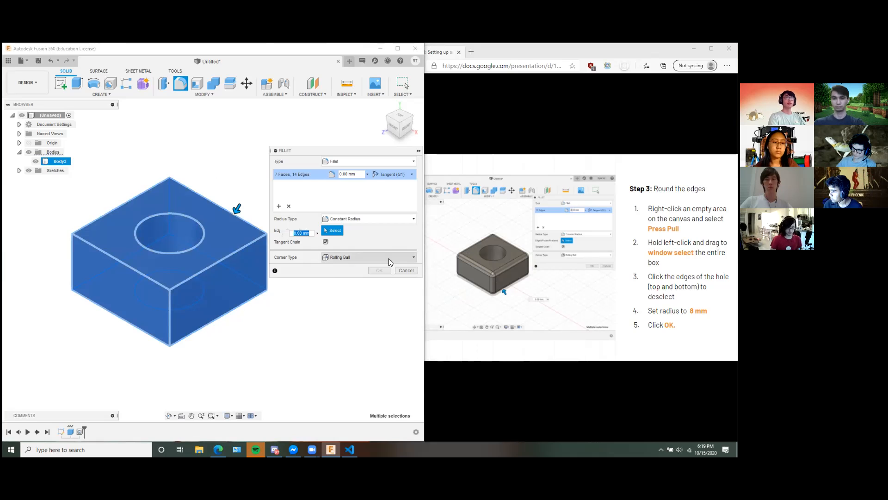
Remove the top face, the hole wall and the hole's upper and lower circular edges from the fillet selection.
click(189, 205)
shift+middle_drag(263, 327, 188, 249)
click(213, 270)
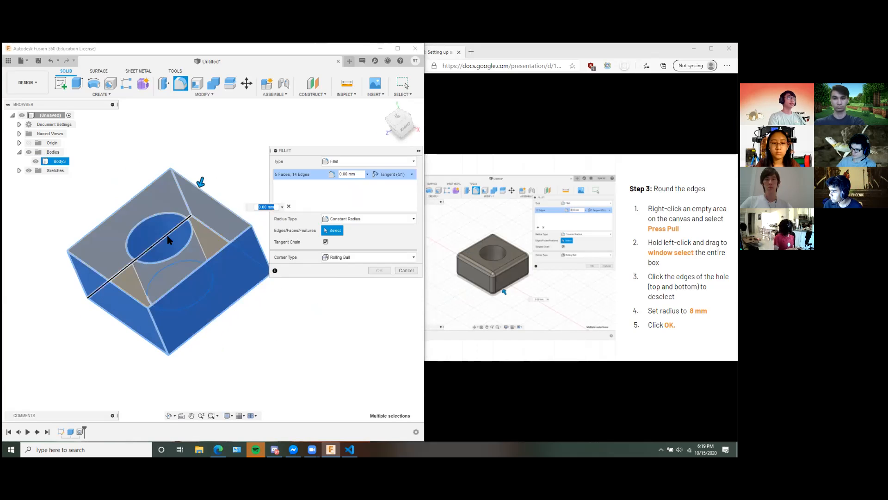
click(180, 244)
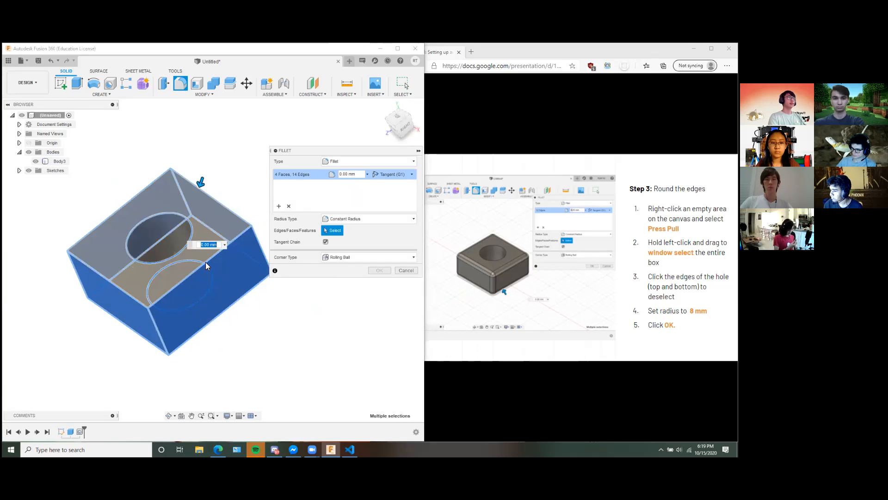
click(157, 217)
shift+middle_drag(246, 307, 347, 353)
click(206, 288)
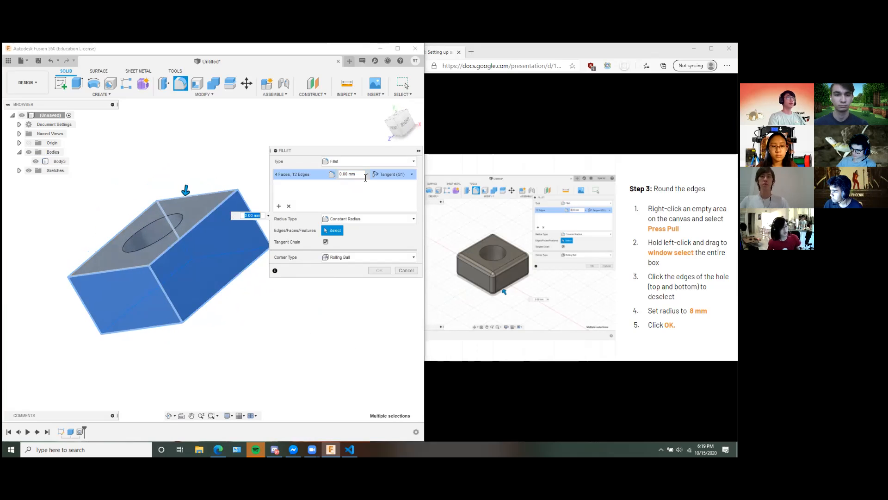
Set the fillet radius to 8 mm with constant radius and check the preview on the outer edges.
click(344, 174)
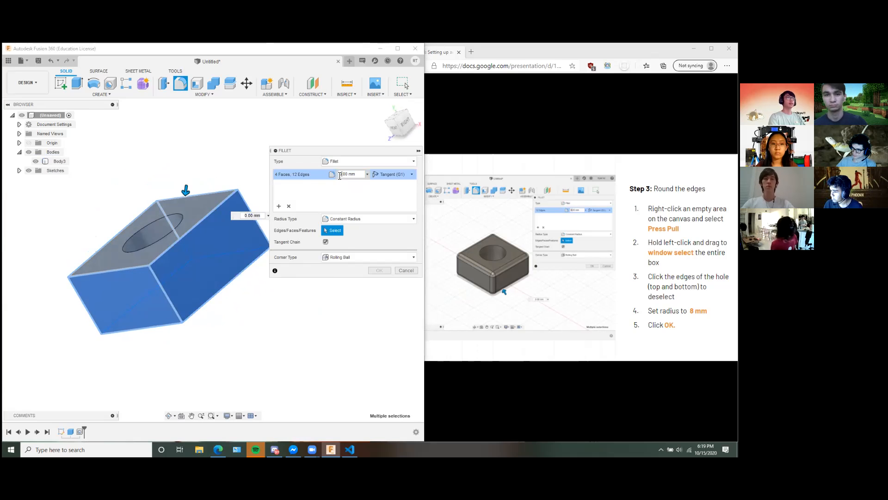
text(8)
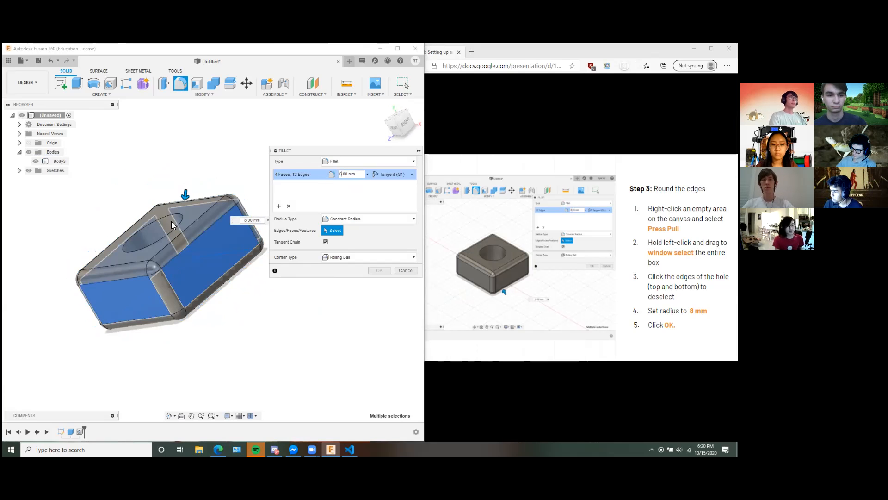
shift+middle_drag(291, 334, 277, 353)
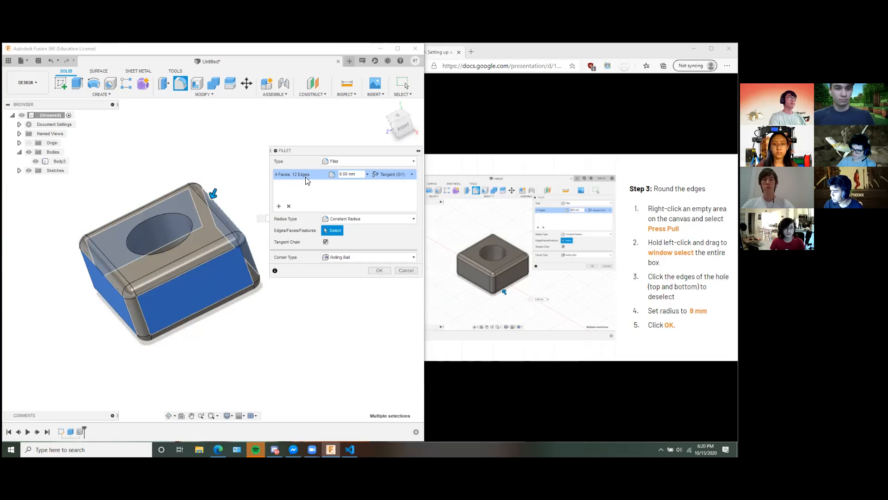
Try adding the hole's upper edge to the fillet, take it out again and reselect the box's upper back edge.
click(180, 214)
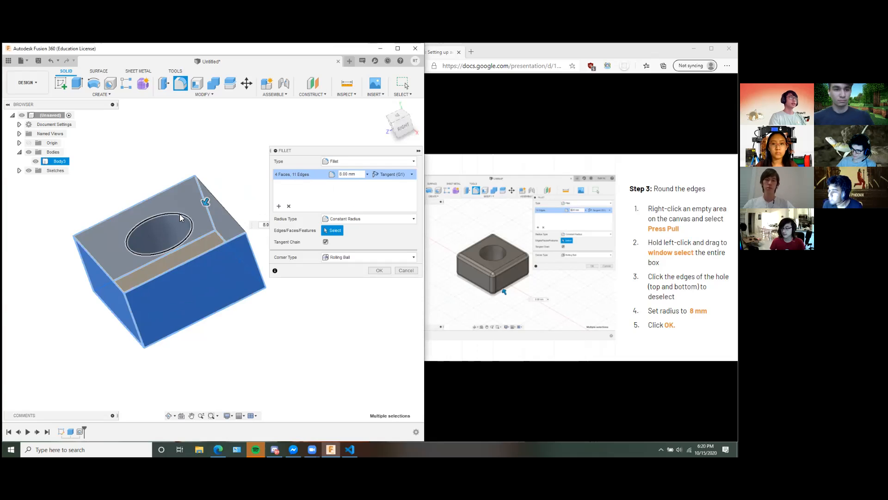
click(179, 214)
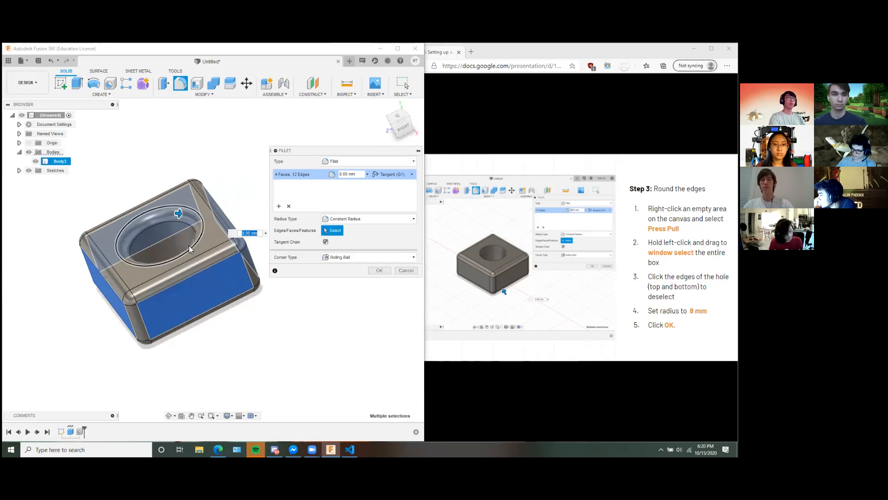
key(ctrl)
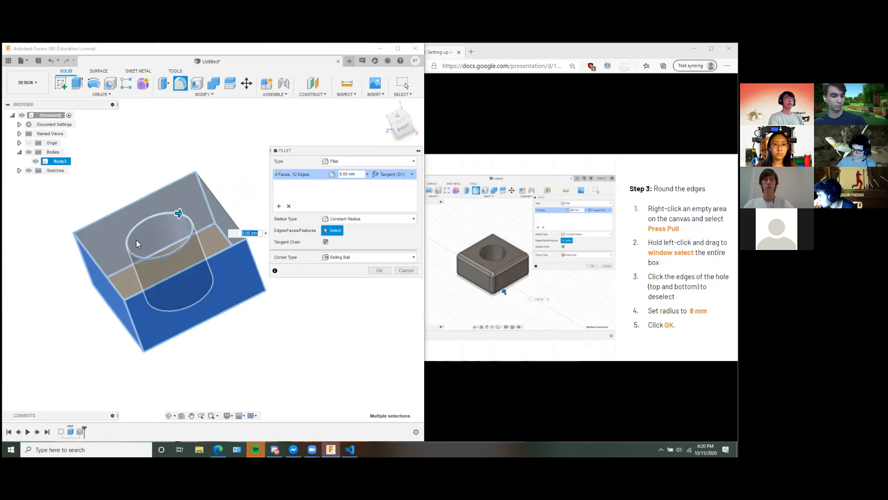
click(191, 221)
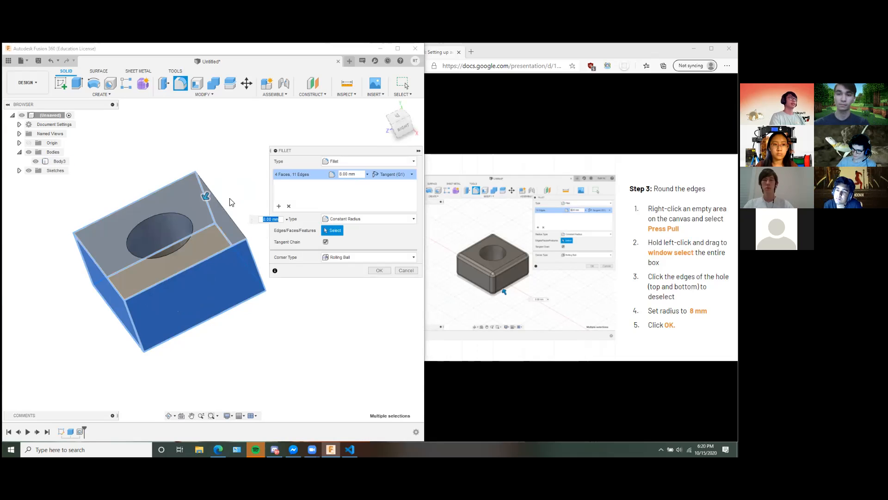
click(222, 208)
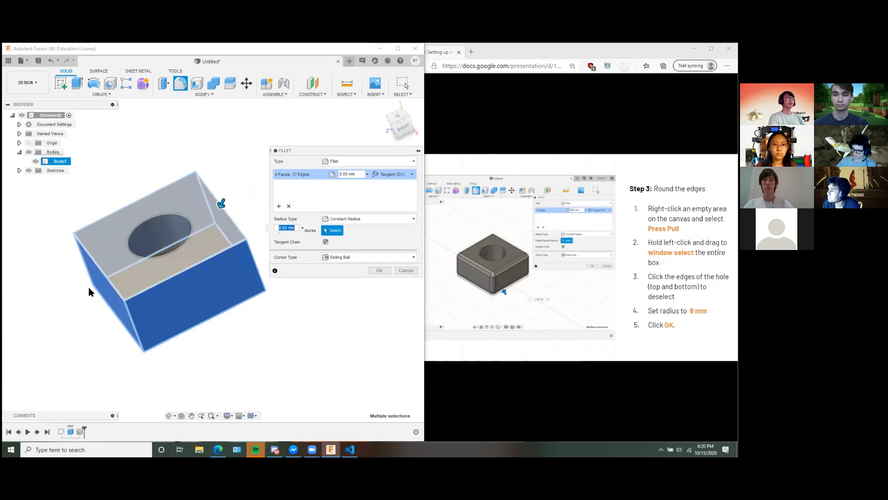
Create the 8 mm fillet around the box's outer edges.
shift+middle_drag(273, 332, 278, 314)
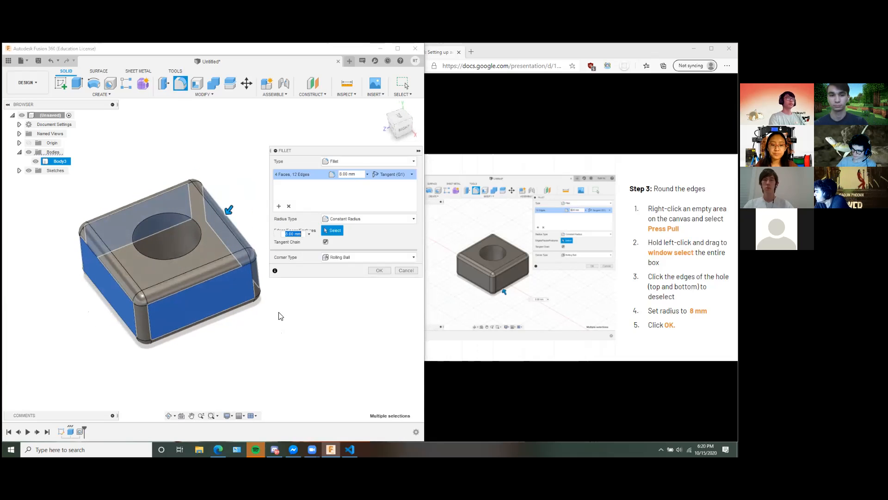
click(342, 174)
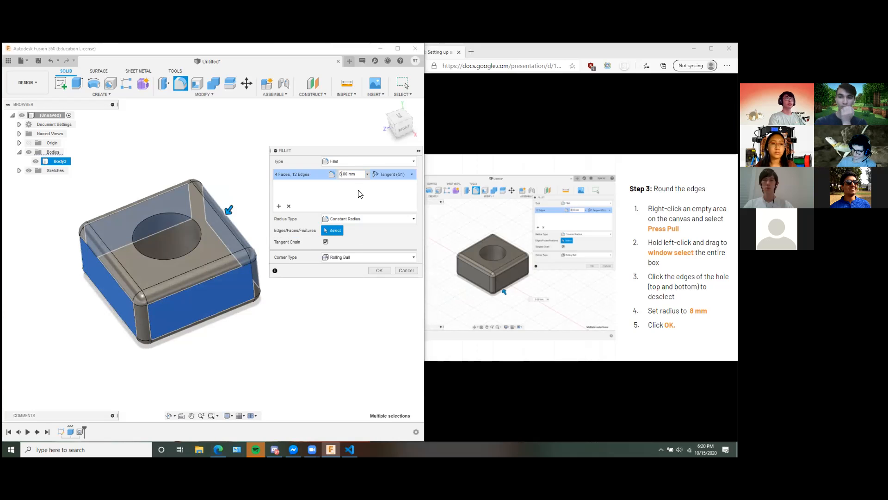
click(382, 269)
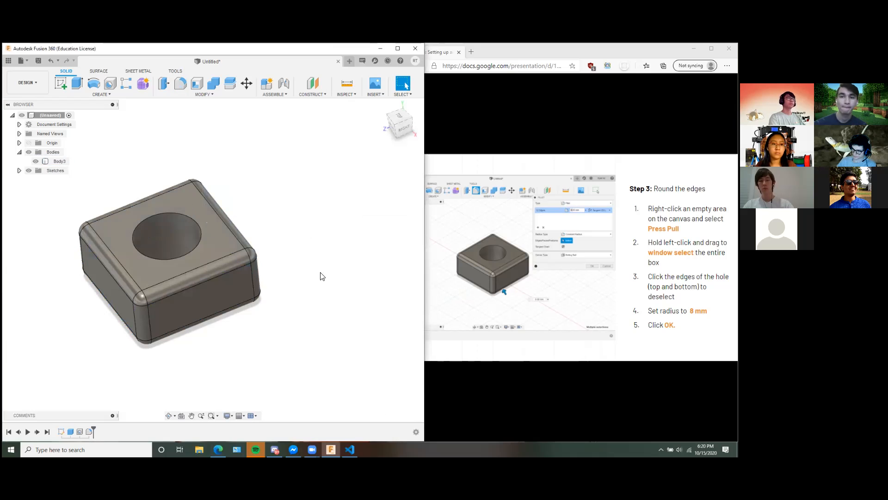
Widen the browser window beside the model and advance the workshop slides to Step 4 on saving the design.
middle_drag(298, 261, 347, 258)
click(486, 257)
key(Right)
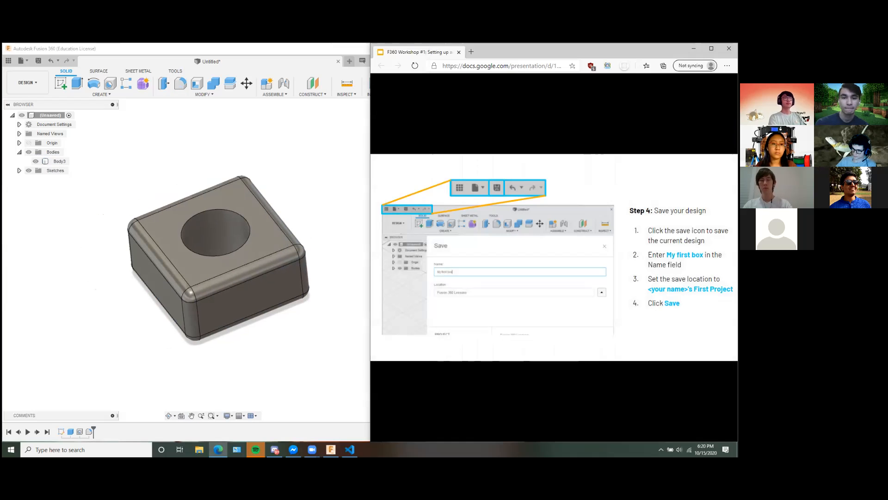
Save the design as My first box in the Have Fun project.
middle_drag(288, 171, 327, 227)
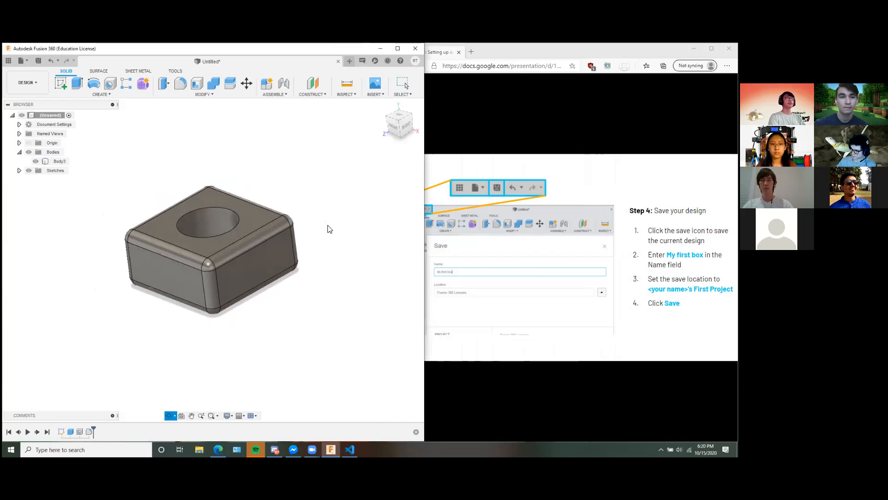
click(39, 61)
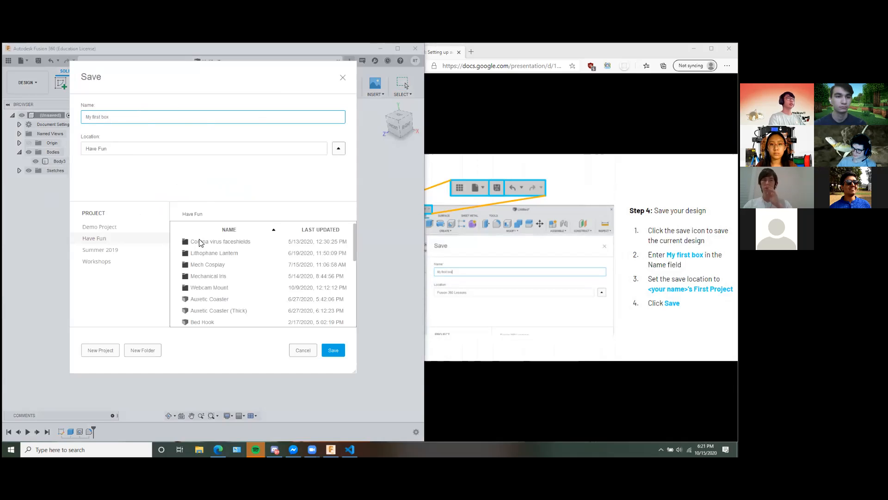
mouse_move(354, 245)
mouse_down()
mouse_move(356, 261)
mouse_move(355, 237)
mouse_up()
click(337, 349)
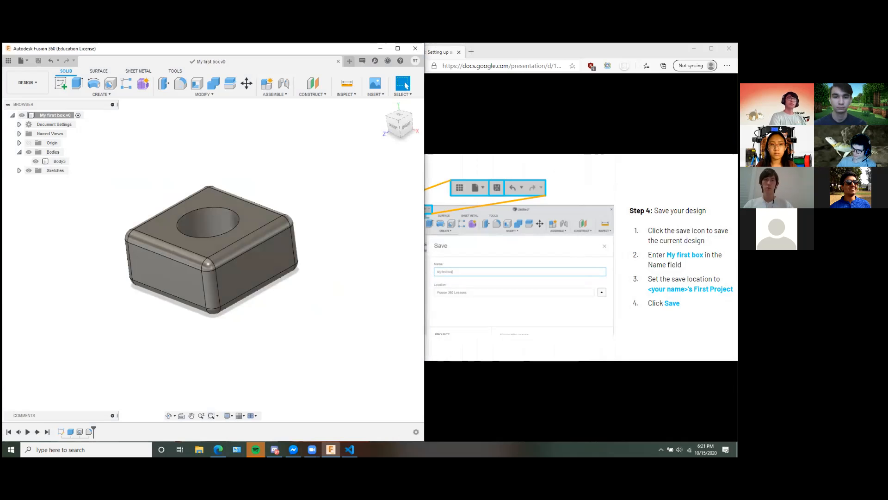
Advance the workshop slides to Step 5 on the Data Panel and close the My first box design.
click(481, 282)
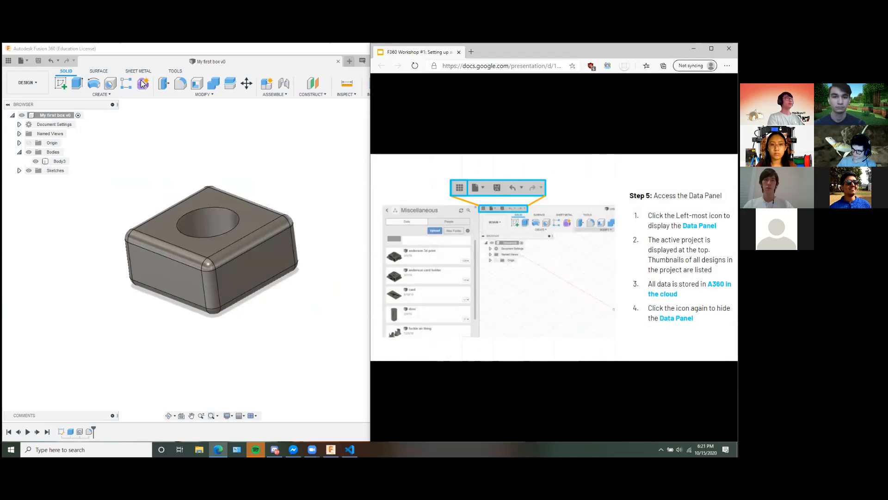
click(276, 65)
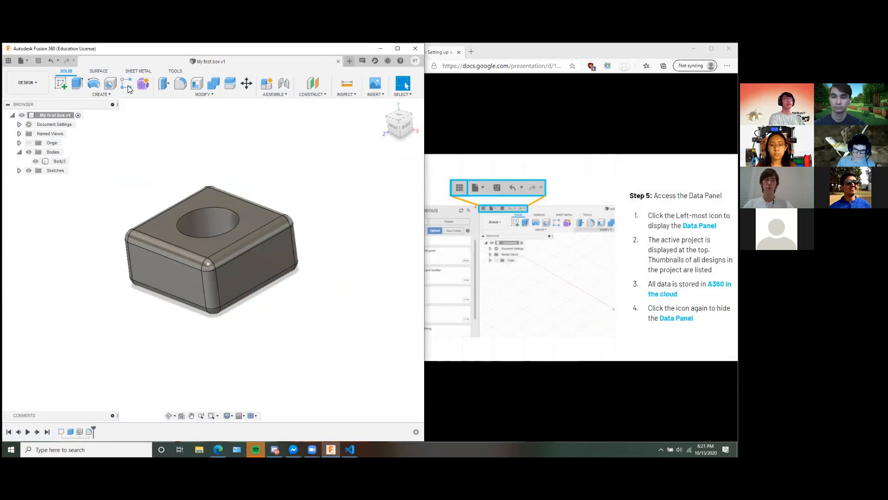
click(338, 61)
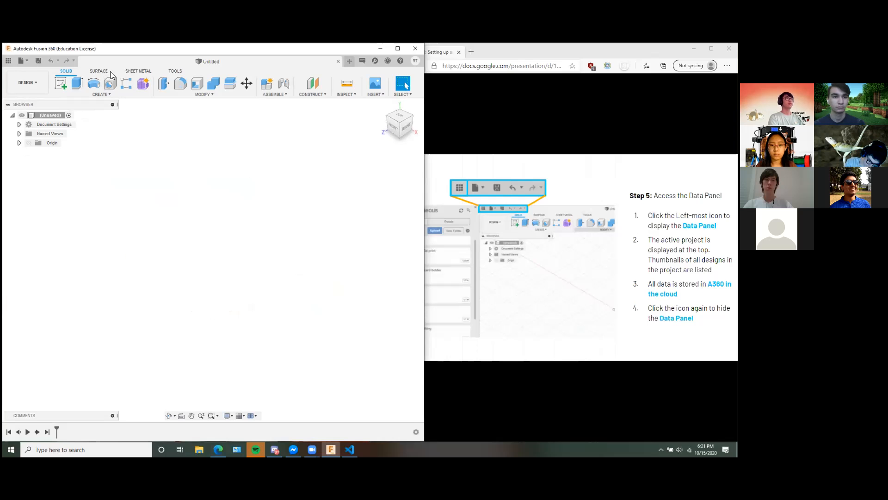
Show the Data Panel, reopen My first box from the Have Fun project and hide the panel again.
click(8, 62)
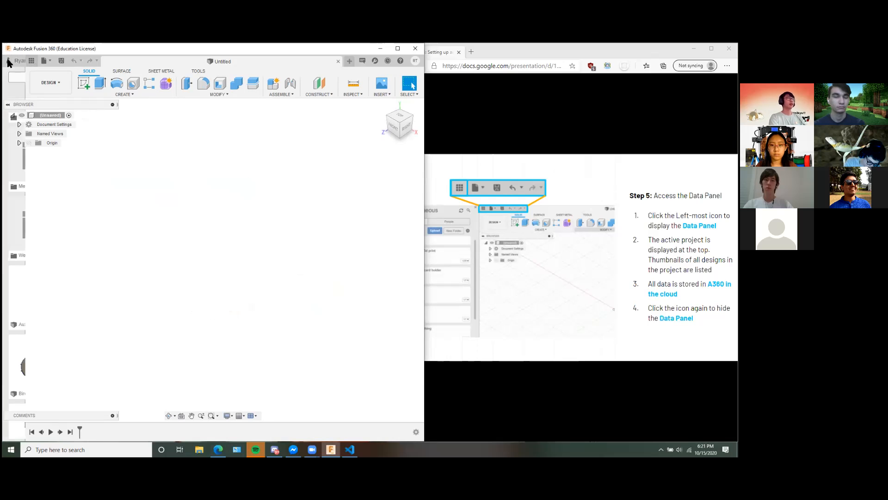
drag(149, 180, 131, 360)
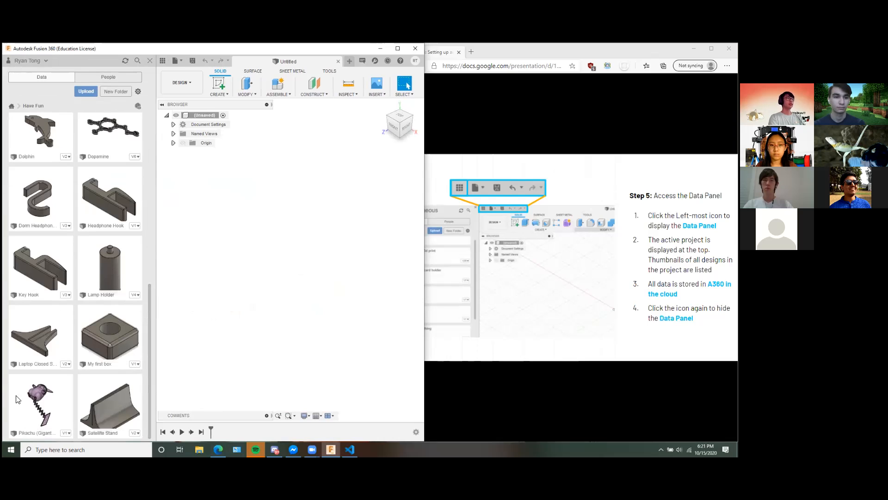
double_click(111, 336)
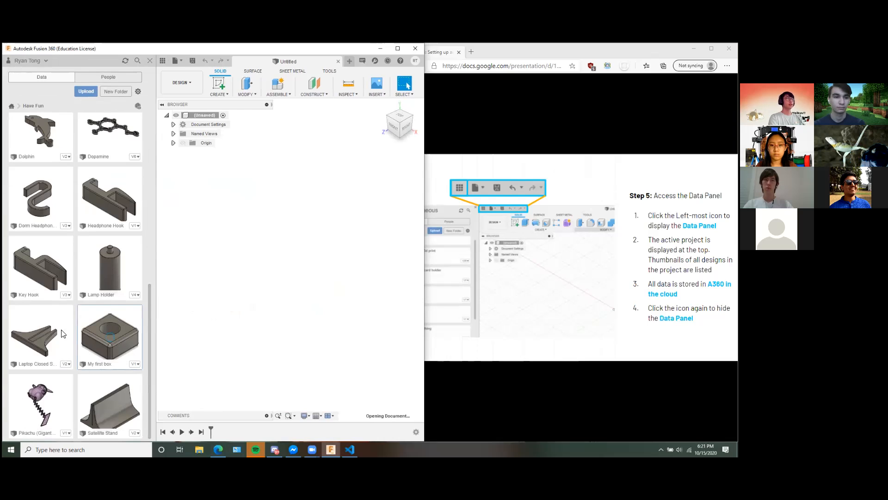
click(163, 61)
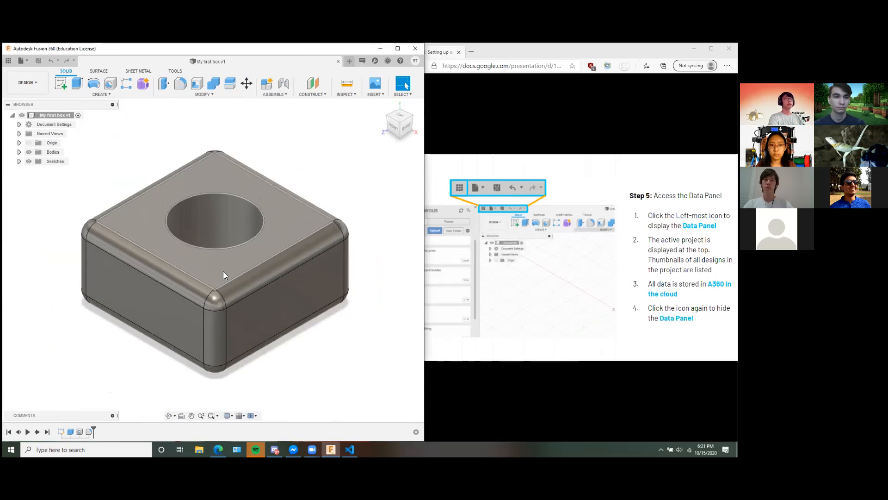
Look over the reopened box up close and advance the workshop slides to Step 6 on using the Browser.
scroll(228, 267, up, 2)
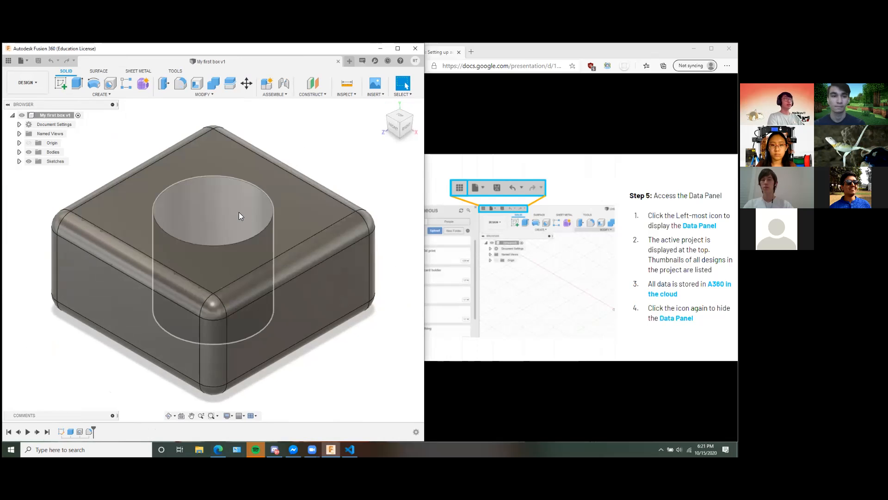
middle_drag(273, 134, 288, 148)
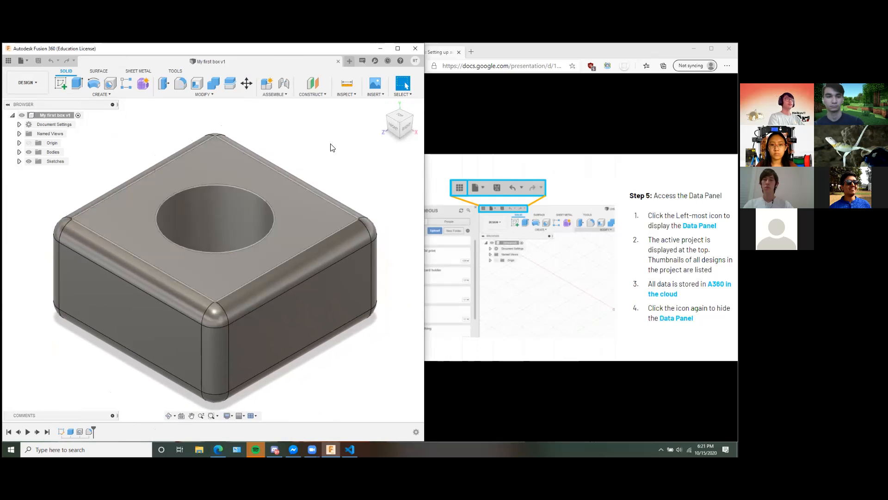
click(592, 263)
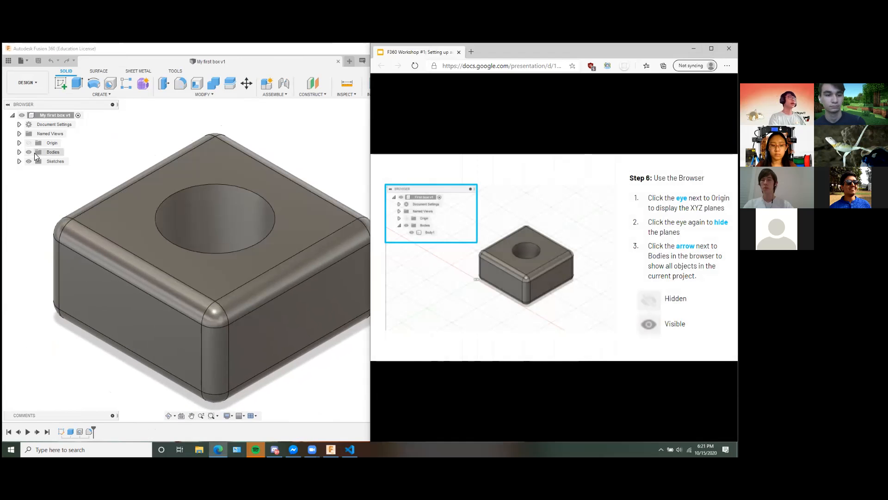
Hide the Bodies folder in the model browser and make it visible again.
click(294, 147)
middle_drag(339, 143, 330, 160)
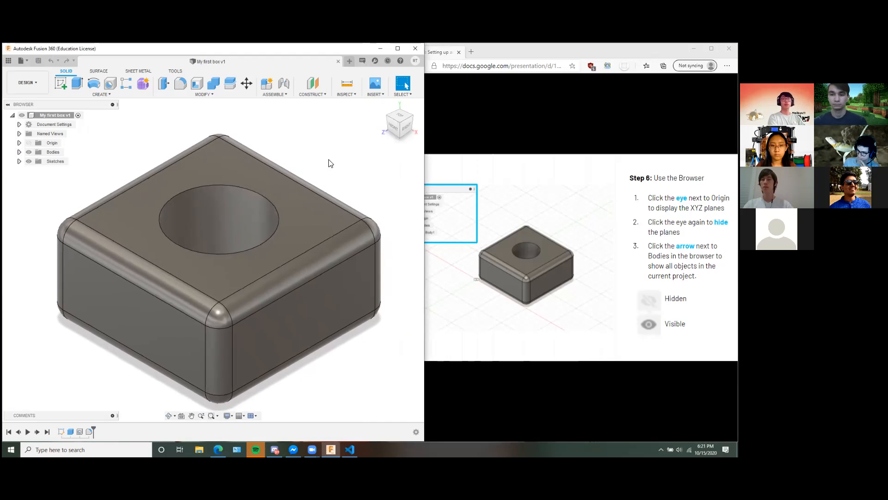
mouse_move(306, 156)
middle_down()
mouse_move(314, 152)
mouse_move(307, 155)
middle_up()
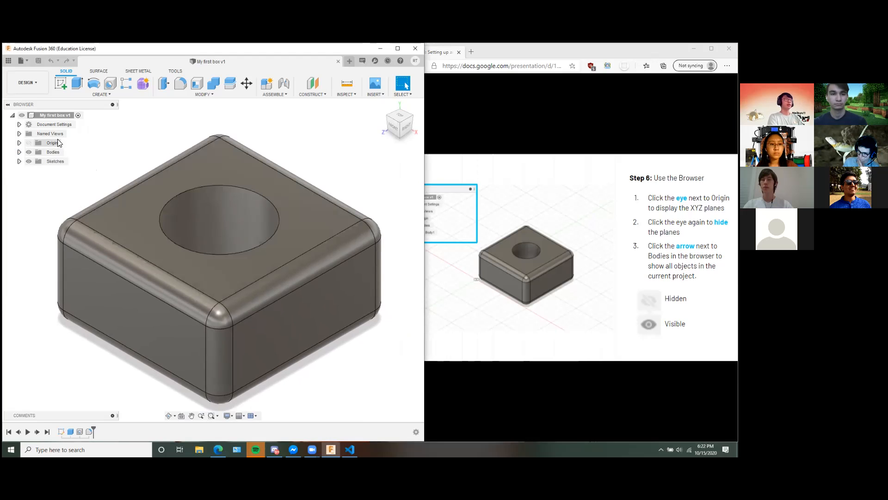
click(29, 151)
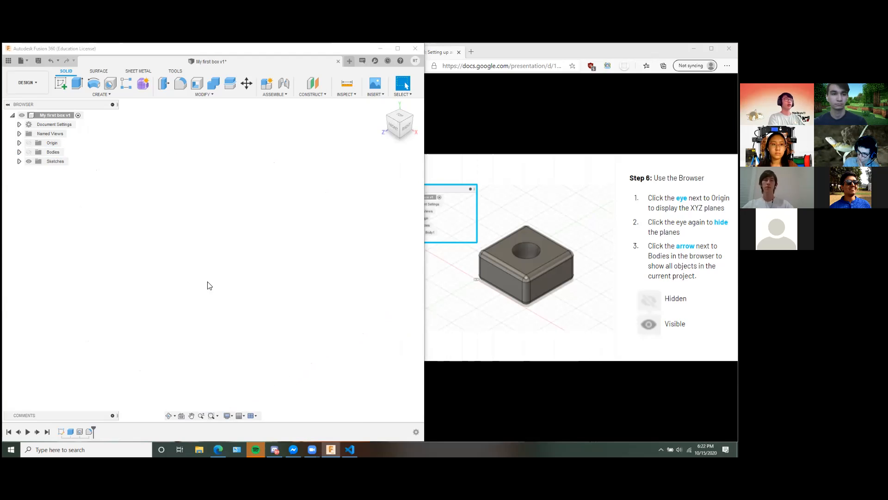
click(30, 151)
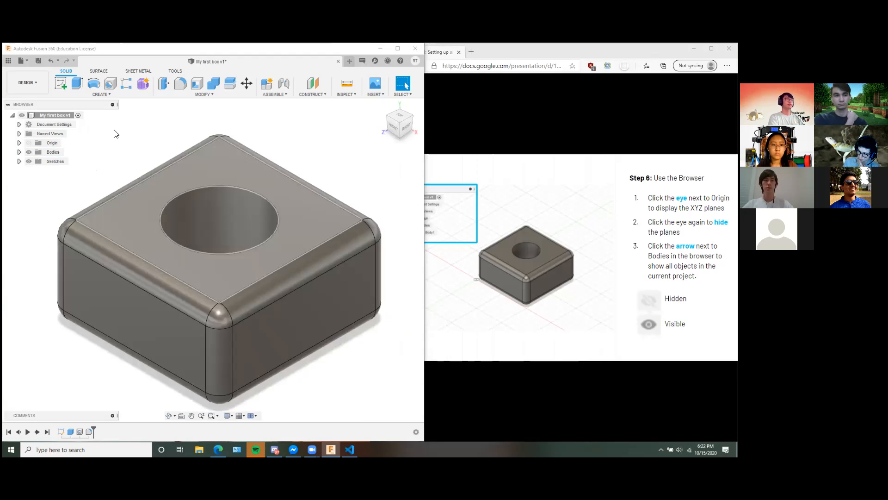
Expand the Bodies folder and toggle the visibility of Body3 off and on again.
click(19, 152)
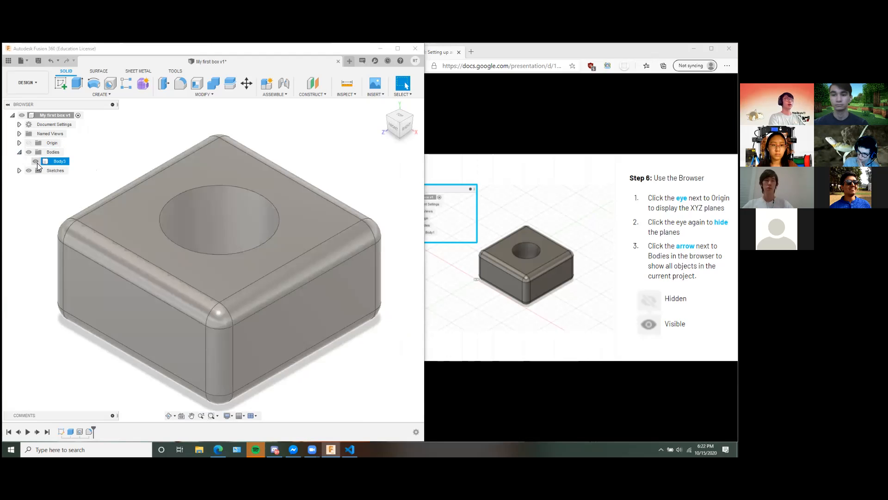
click(35, 161)
click(36, 161)
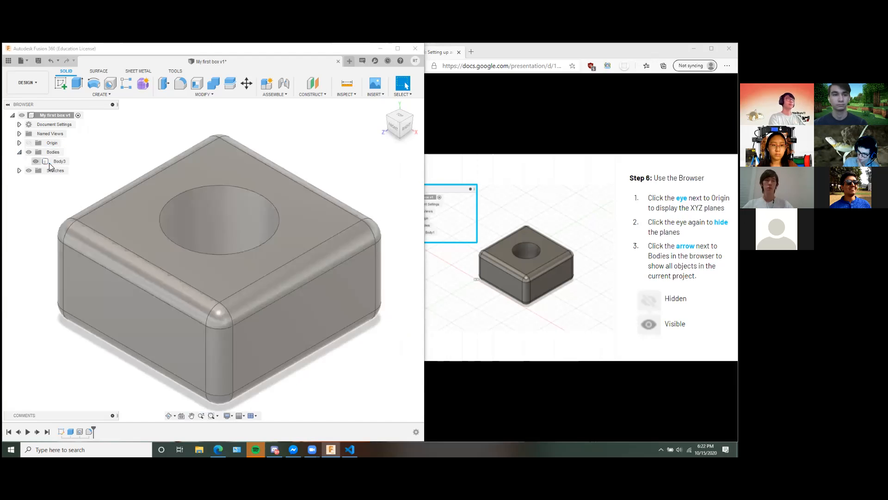
Advance the workshop slides to Step 7 on using the timeline.
click(523, 241)
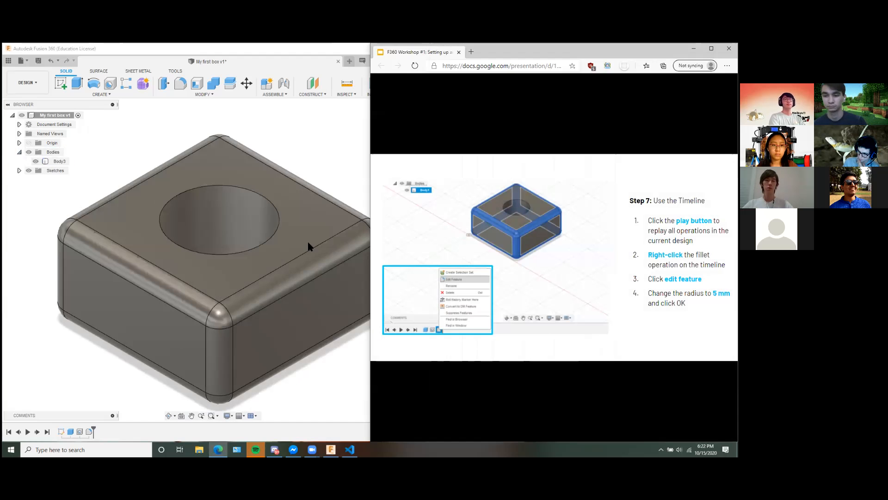
click(92, 428)
mouse_move(82, 432)
mouse_down()
mouse_move(75, 430)
mouse_move(93, 430)
mouse_up()
key(alt+Tab)
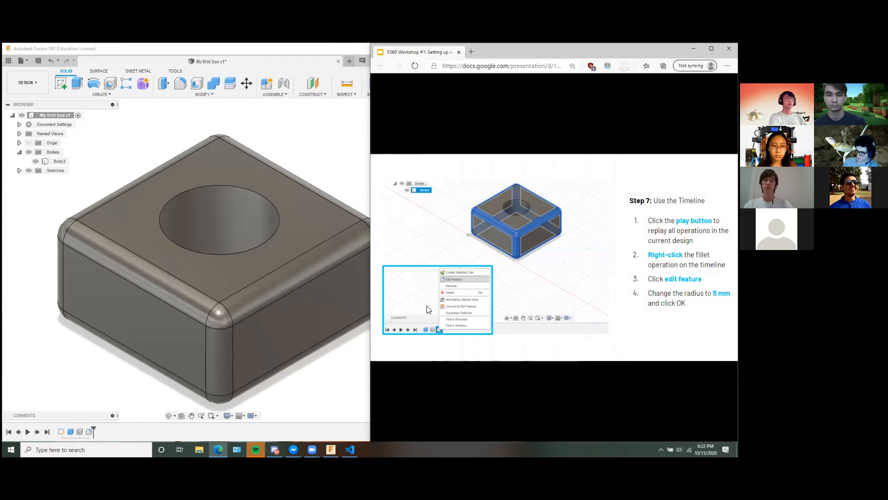
Examine the whole box with its rounded edges and corners from a slightly changed angle.
click(297, 146)
scroll(327, 194, down, 3)
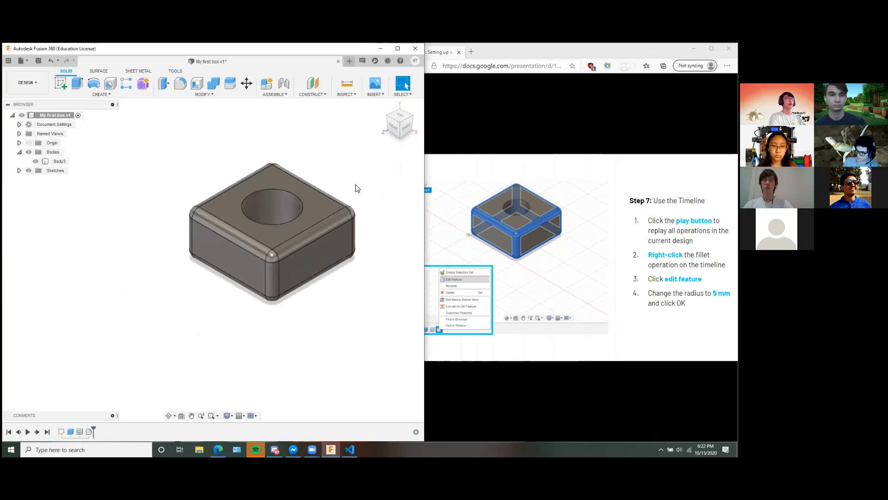
middle_drag(359, 195, 315, 220)
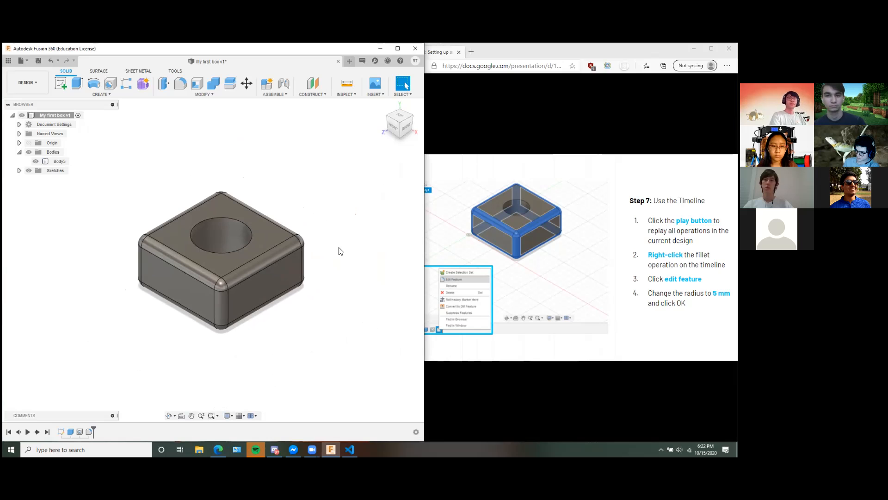
middle_drag(313, 218, 322, 222)
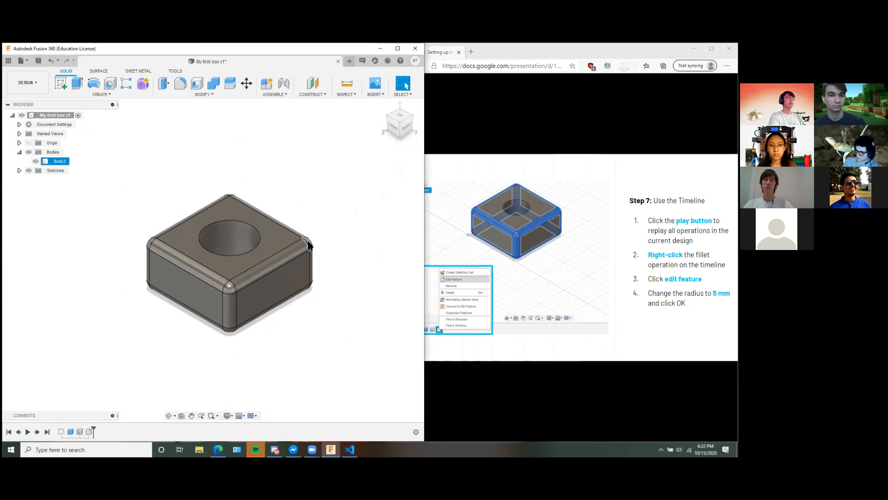
click(310, 242)
shift+middle_drag(341, 253, 337, 251)
click(217, 279)
shift+middle_drag(327, 311, 350, 324)
click(241, 290)
click(338, 328)
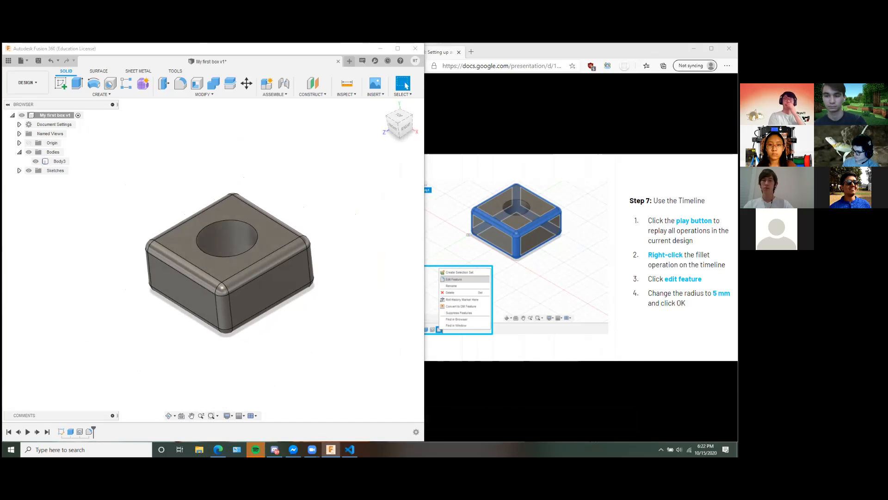
click(319, 331)
Roll the timeline back to just before the fillet and look over the sharp-edged box.
drag(93, 430, 85, 431)
middle_drag(343, 323, 326, 327)
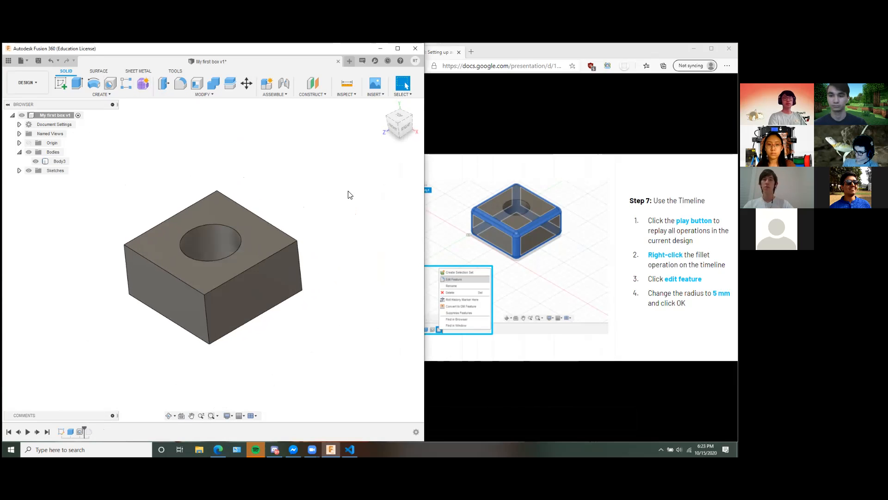
middle_drag(303, 222, 322, 190)
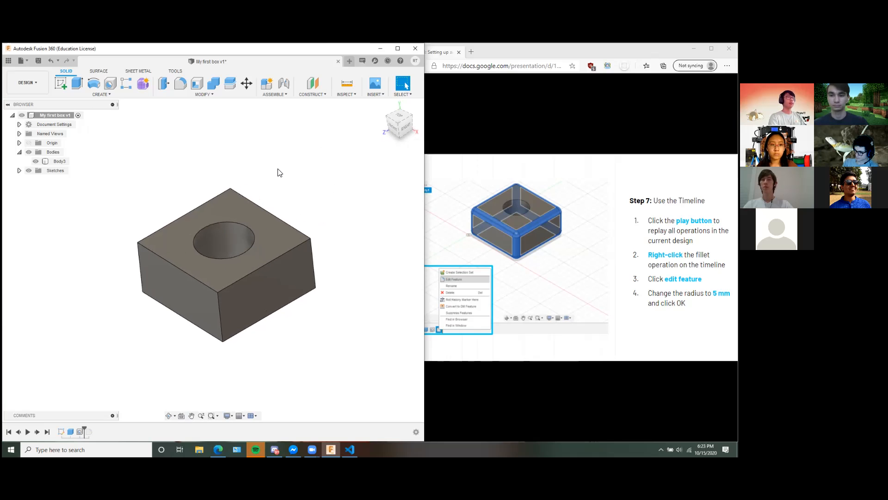
right_click(304, 178)
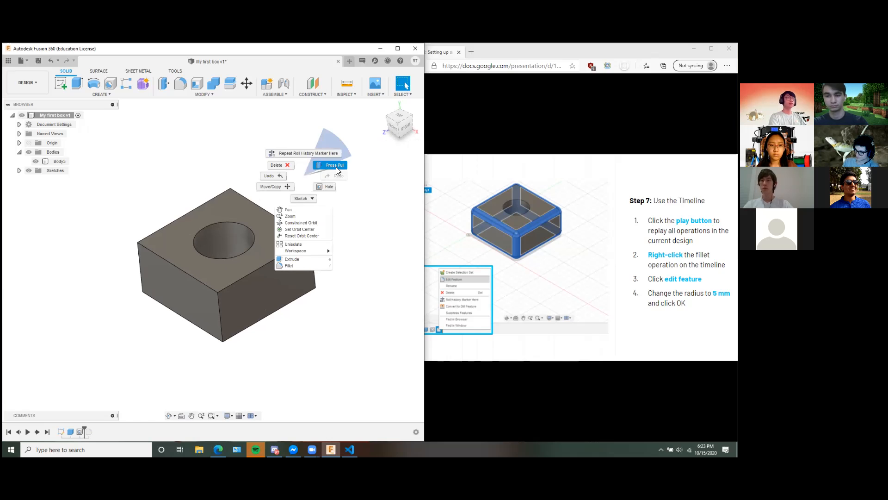
click(336, 166)
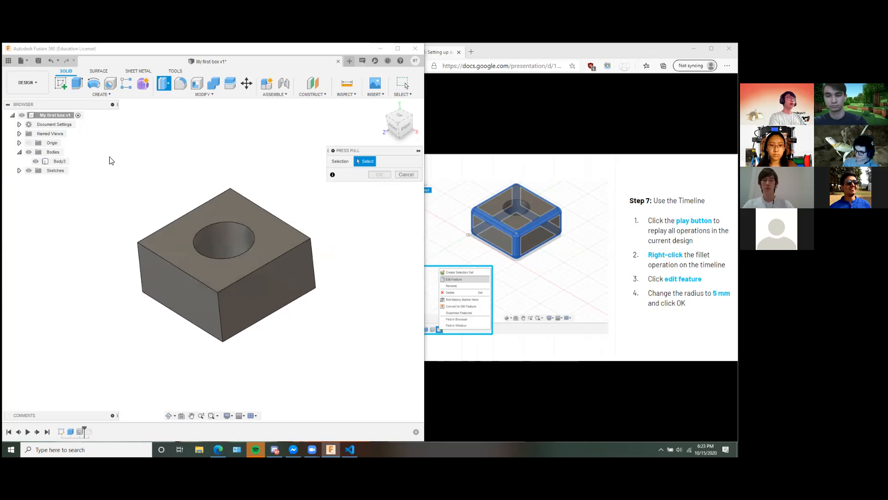
mouse_move(105, 157)
mouse_down()
mouse_move(339, 368)
mouse_move(134, 198)
mouse_move(109, 159)
mouse_up()
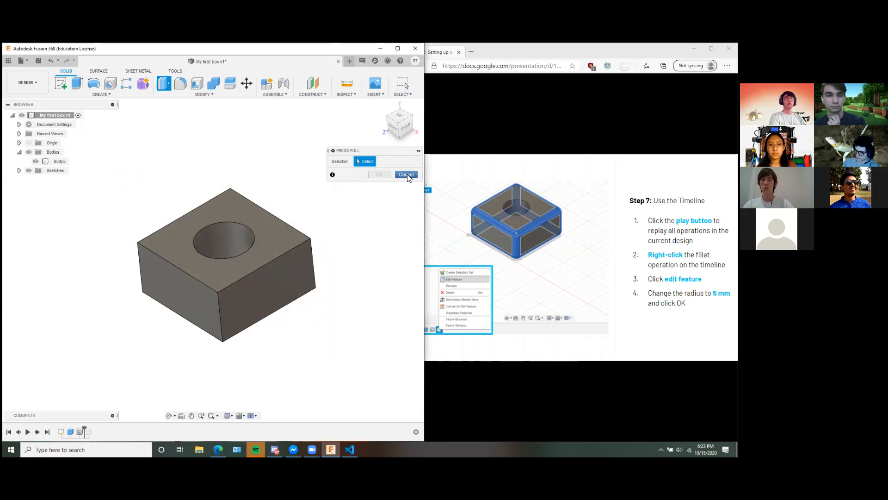
click(406, 175)
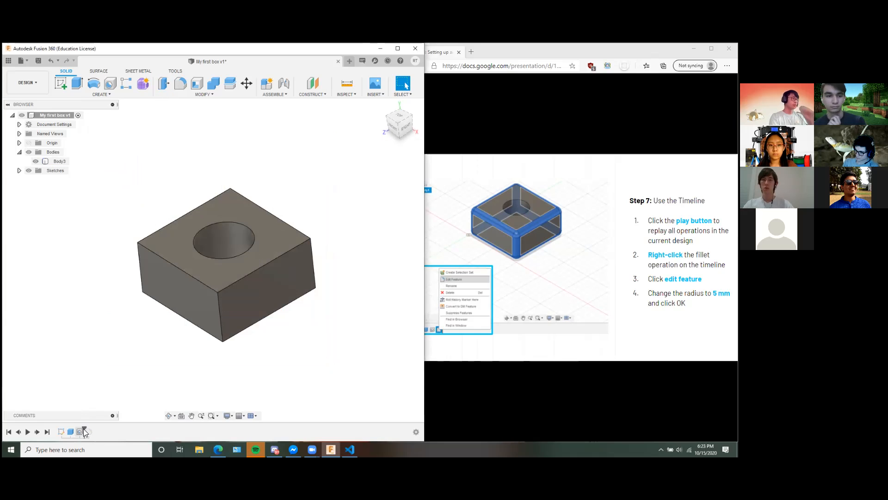
Roll the timeline back to before the first feature and start a new box on the horizontal plane with its corner at the origin.
drag(84, 428, 57, 433)
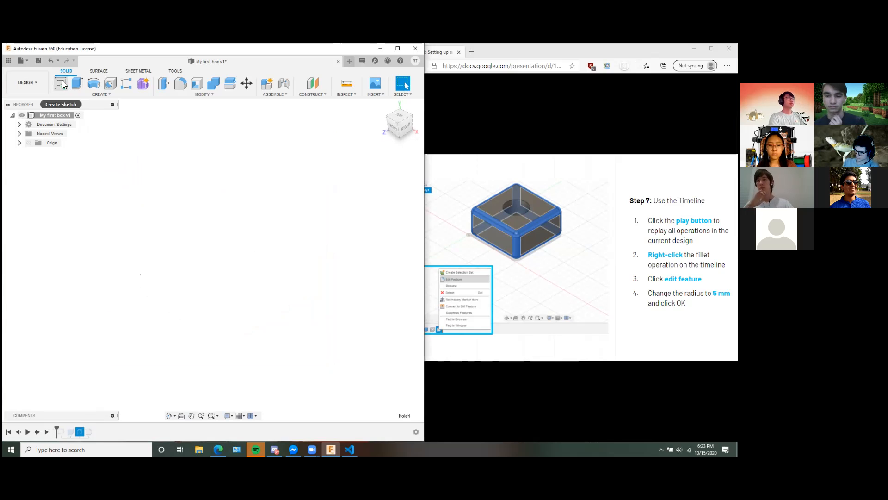
click(88, 92)
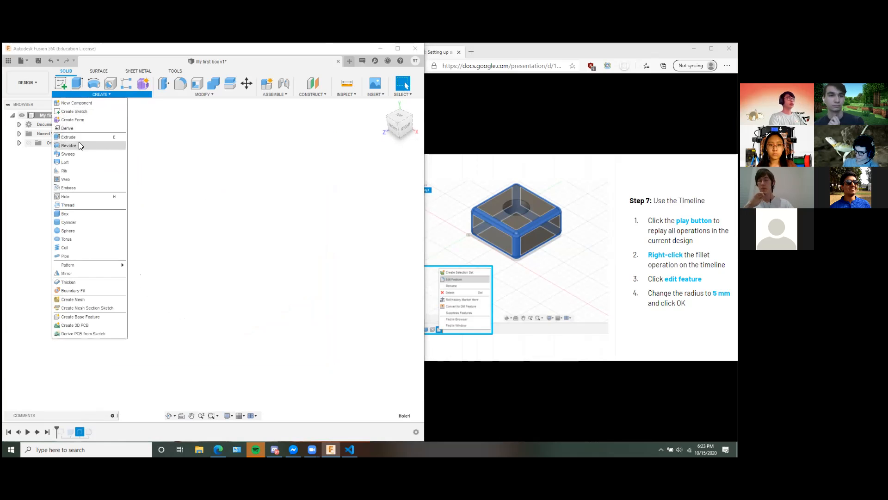
click(69, 213)
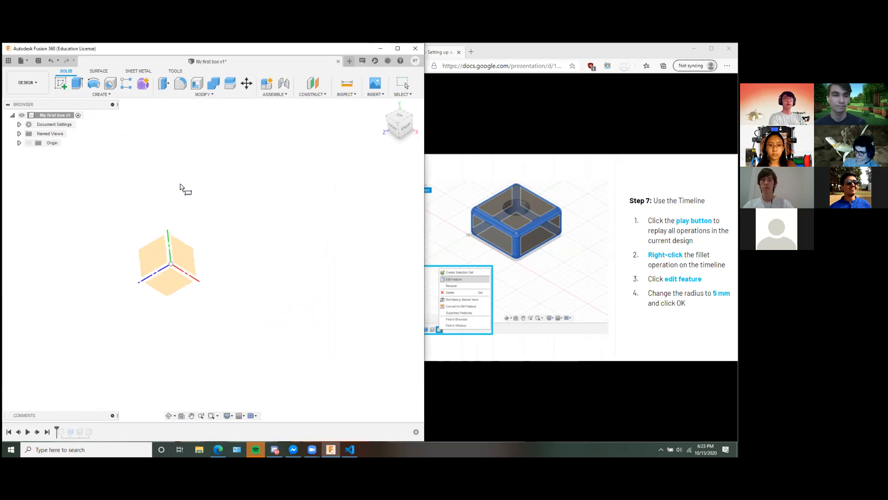
click(173, 290)
middle_drag(212, 234, 245, 256)
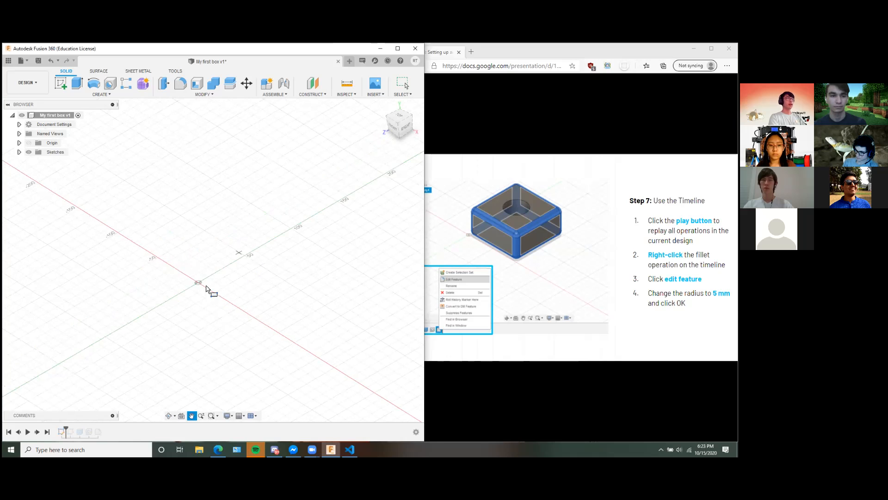
scroll(209, 287, down, 1)
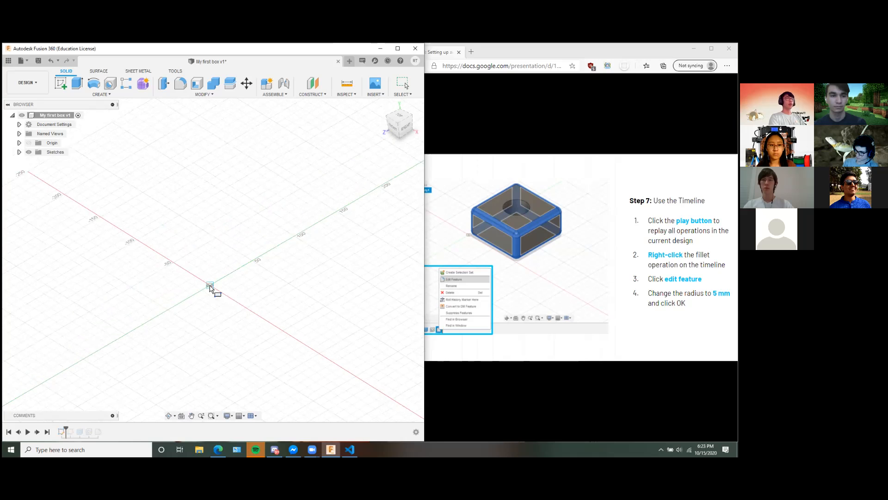
scroll(289, 252, down, 1)
scroll(247, 266, down, 1)
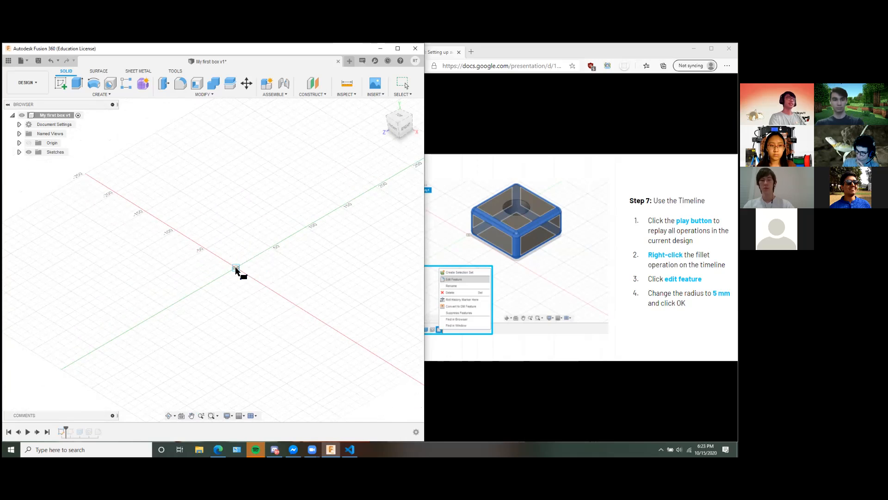
click(236, 267)
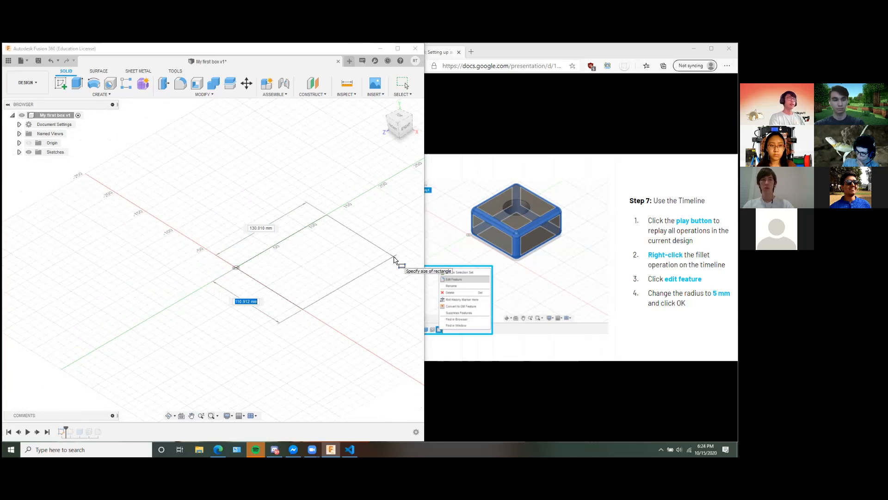
Set the box's base to 100 mm by 100 mm.
key(Tab)
key(Tab)
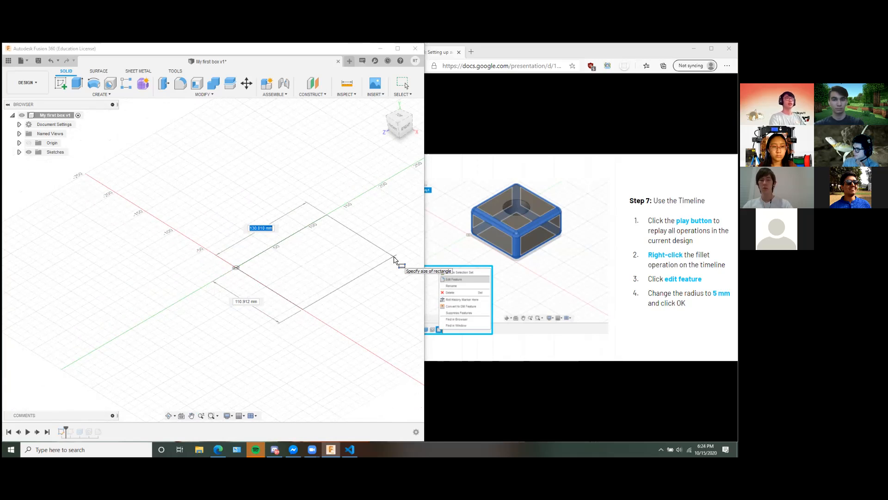
text(1000)
key(BackSpace)
key(Tab)
text(1)
key(Return)
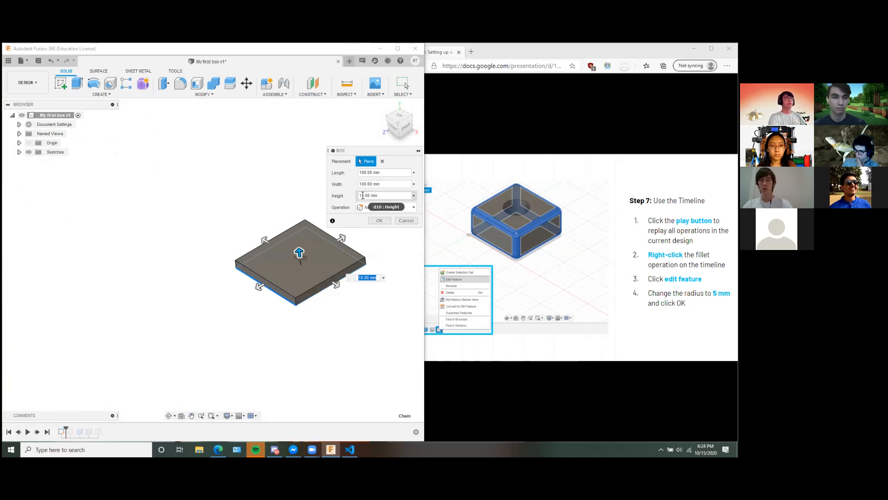
Set the box's height to 50 mm and create it as a new body.
click(362, 195)
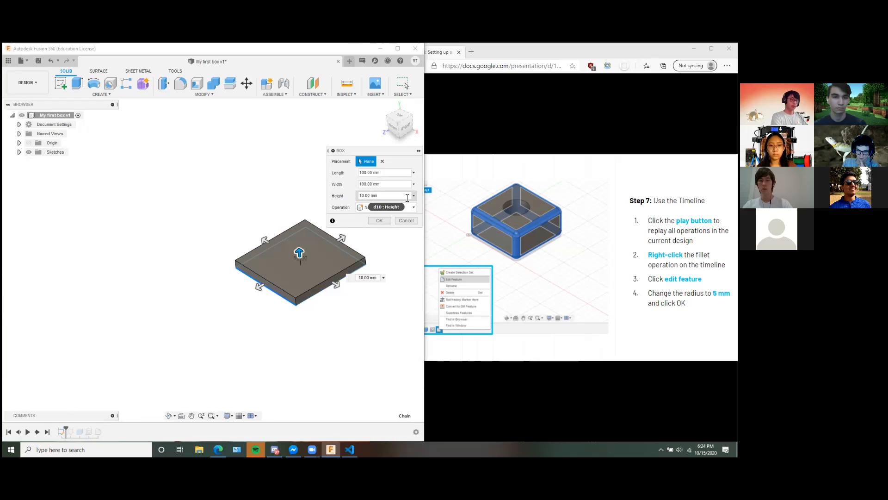
key(BackSpace)
text(5)
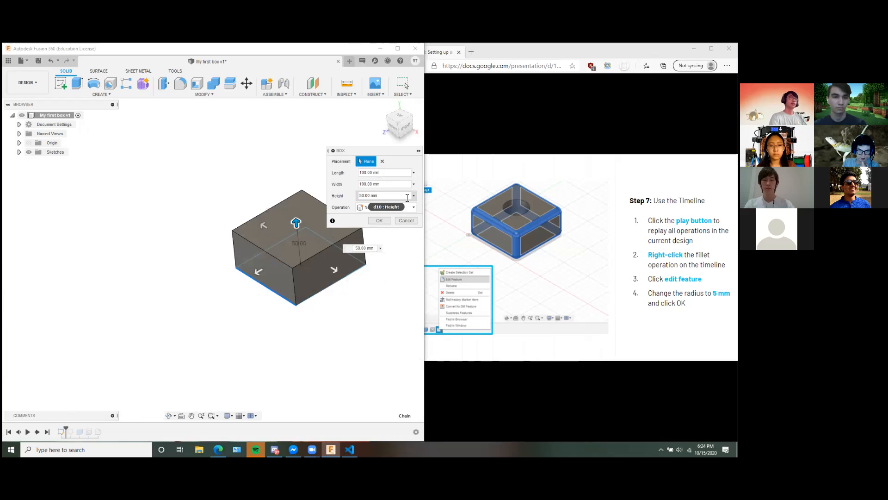
click(385, 222)
Start a hole on the box's top face and move its centre to about the middle of the face.
middle_drag(363, 222, 229, 237)
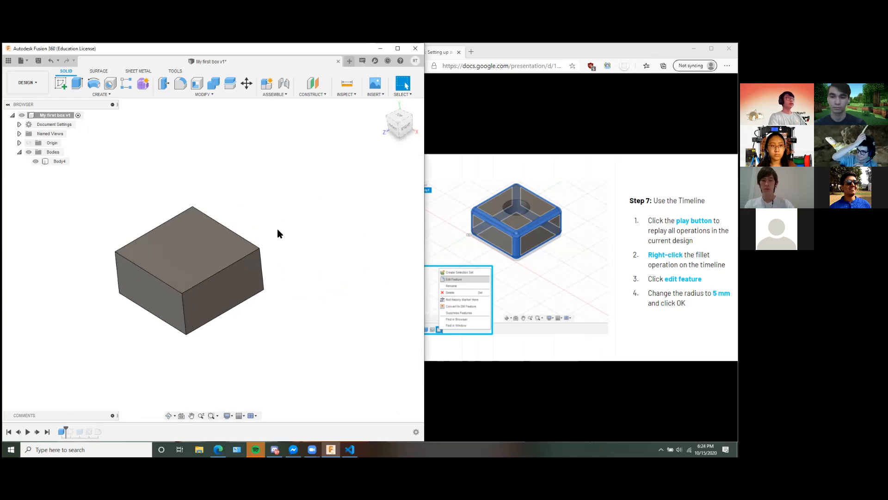
click(110, 85)
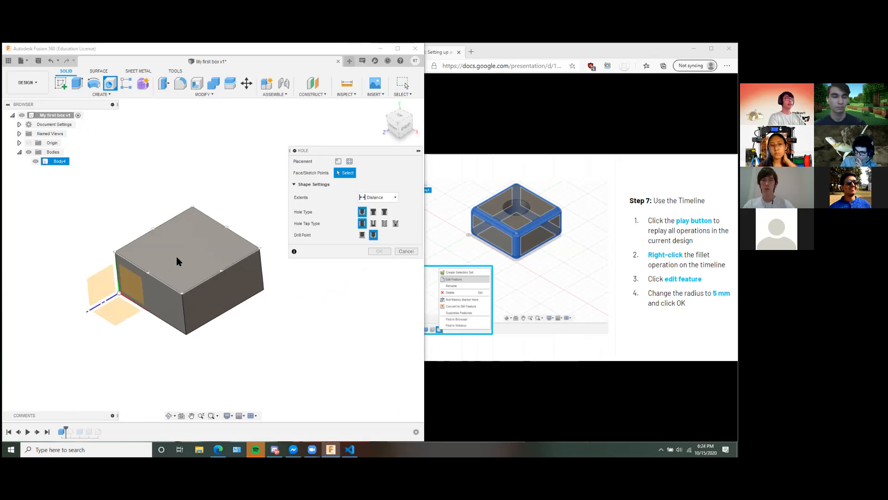
click(200, 234)
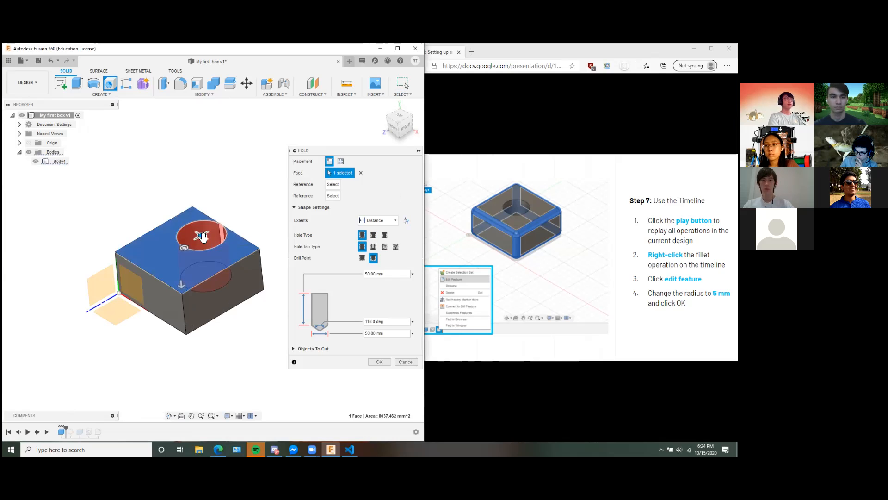
mouse_move(201, 236)
mouse_down()
mouse_move(189, 252)
mouse_move(207, 247)
mouse_up()
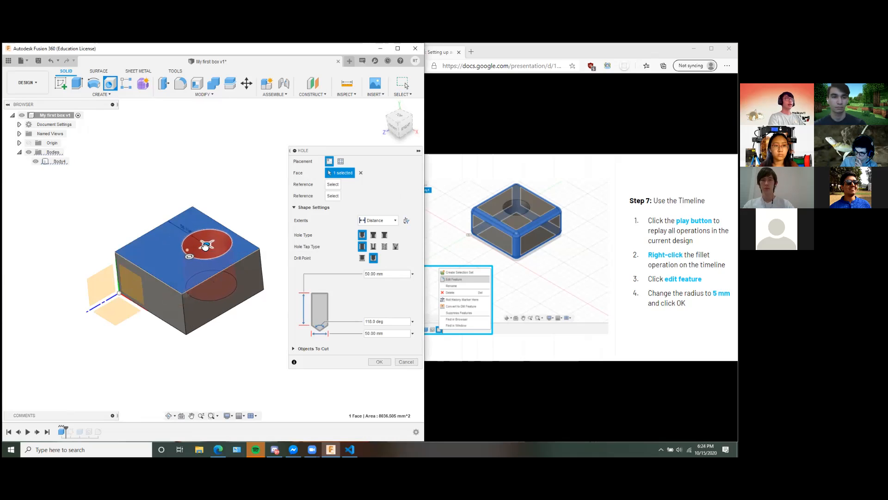
drag(197, 249, 187, 251)
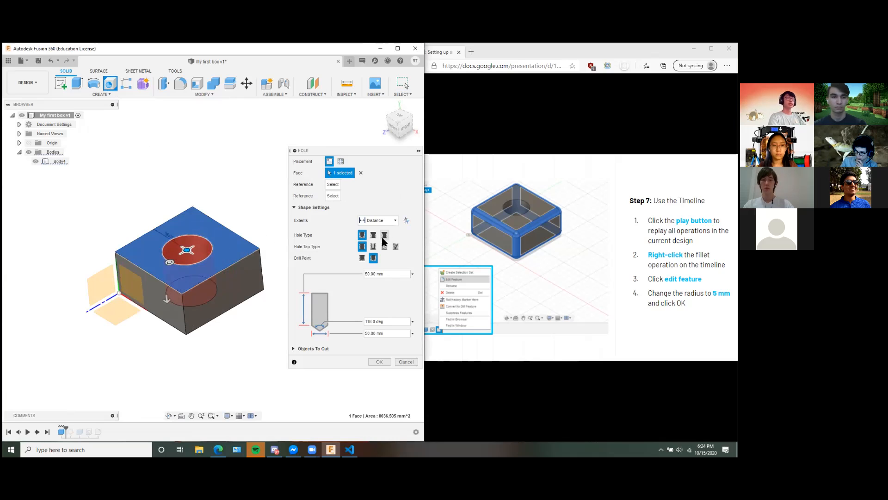
Set the hole's extents to All and create the 50 mm diameter hole.
click(388, 222)
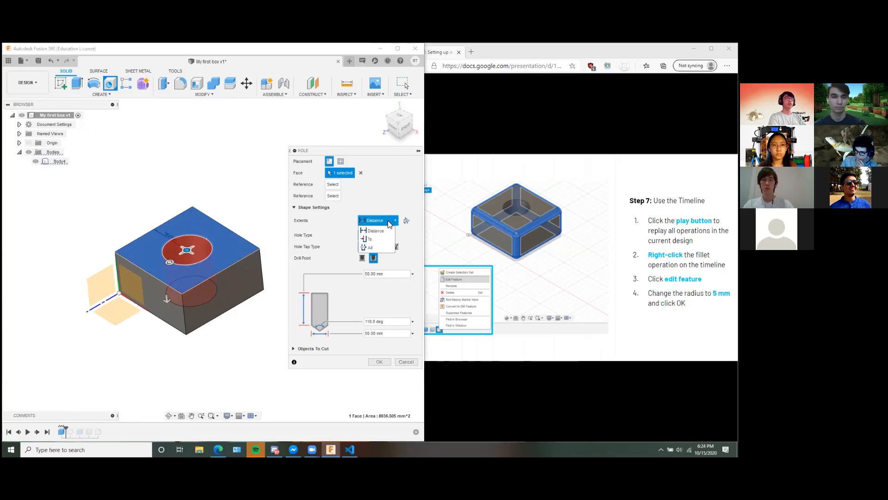
click(371, 249)
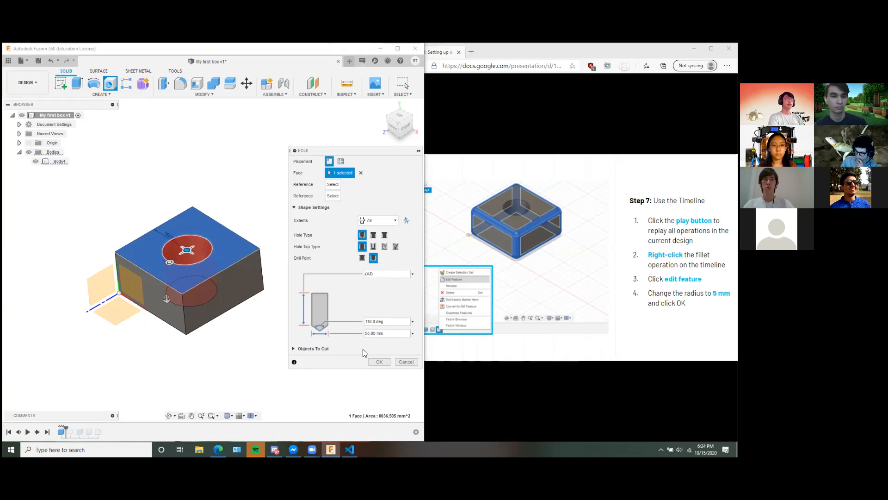
click(380, 361)
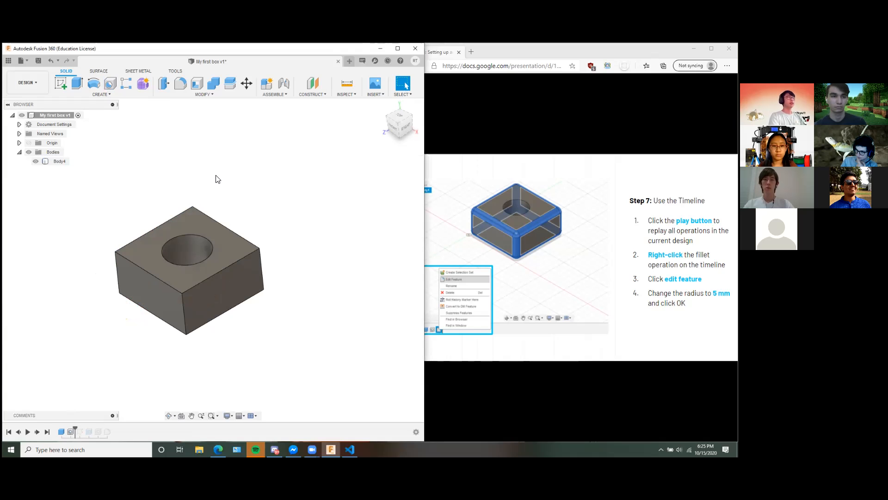
Use Press Pull on the whole body to fillet all its faces and edges with a radius of 8 mm.
right_click(281, 196)
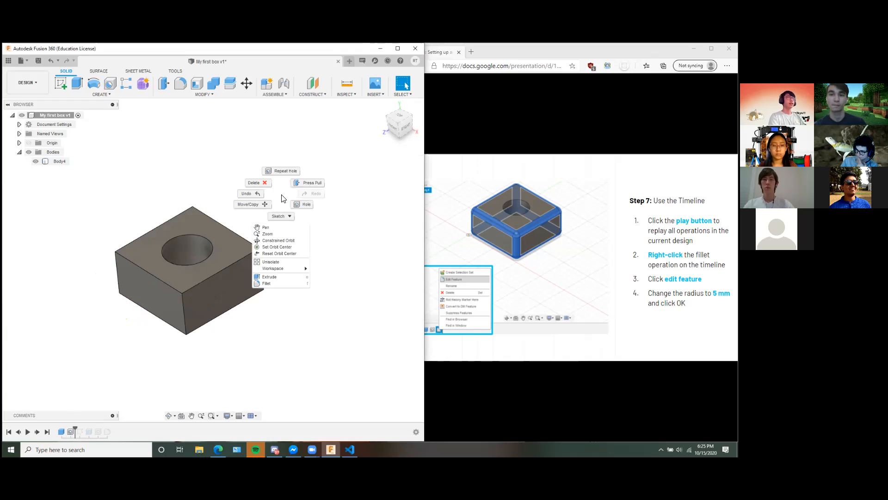
click(311, 183)
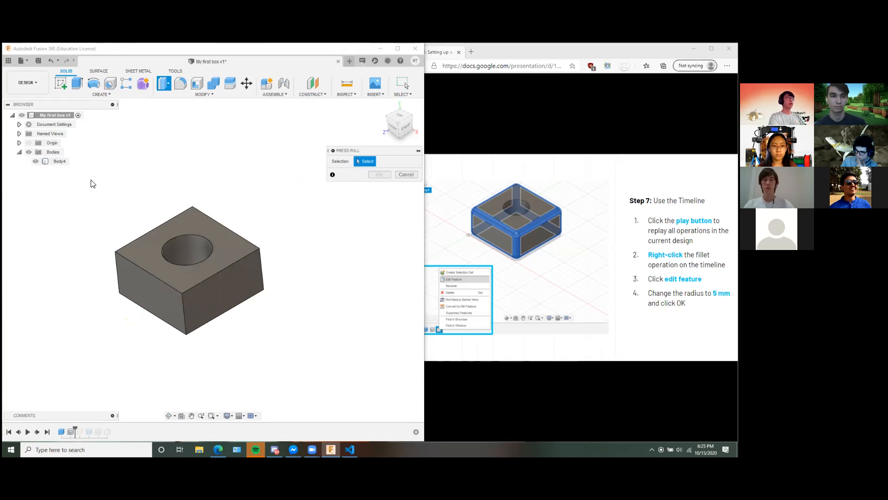
drag(85, 172, 305, 359)
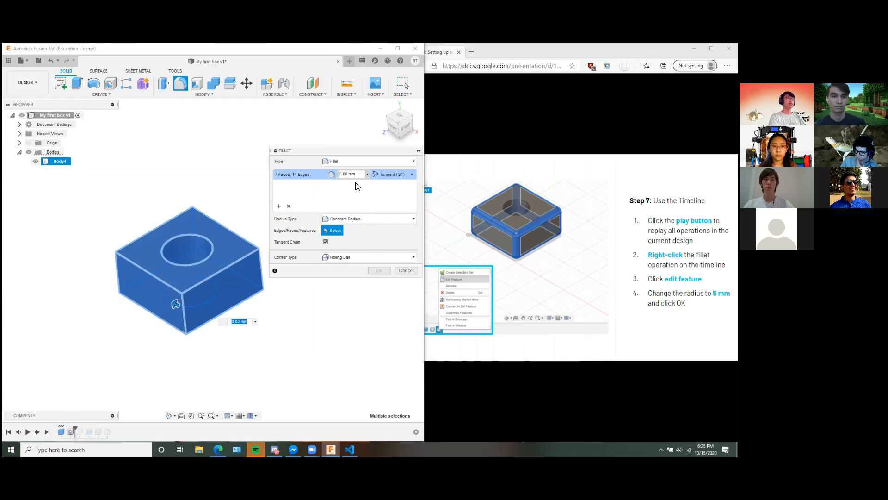
click(342, 173)
click(341, 174)
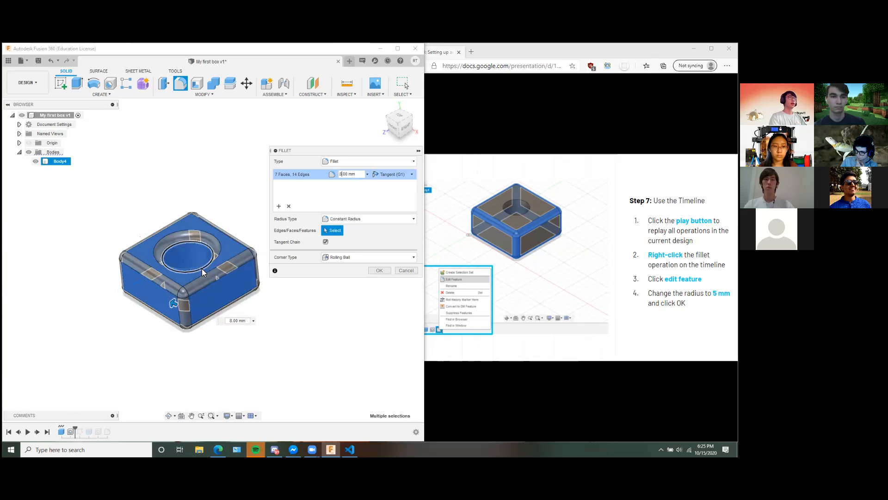
Remove the hole's upper and lower circular edges from the fillet selection.
shift+middle_drag(282, 329, 264, 259)
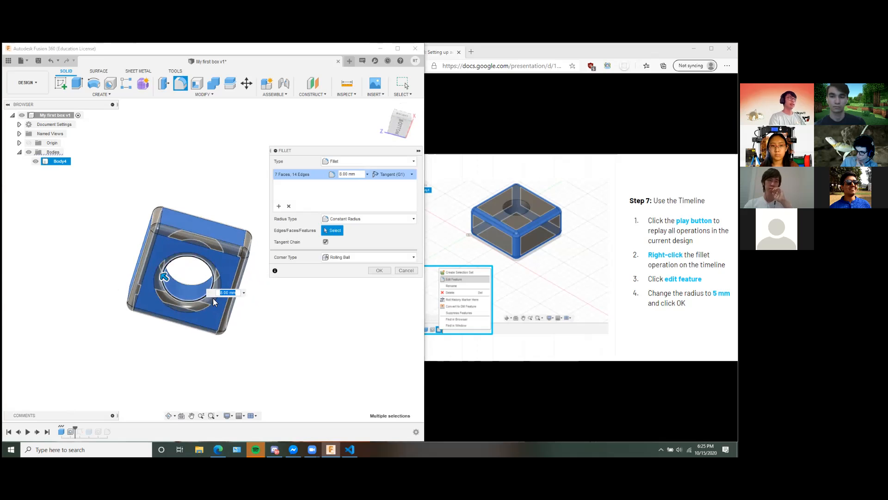
shift+middle_drag(235, 206, 241, 272)
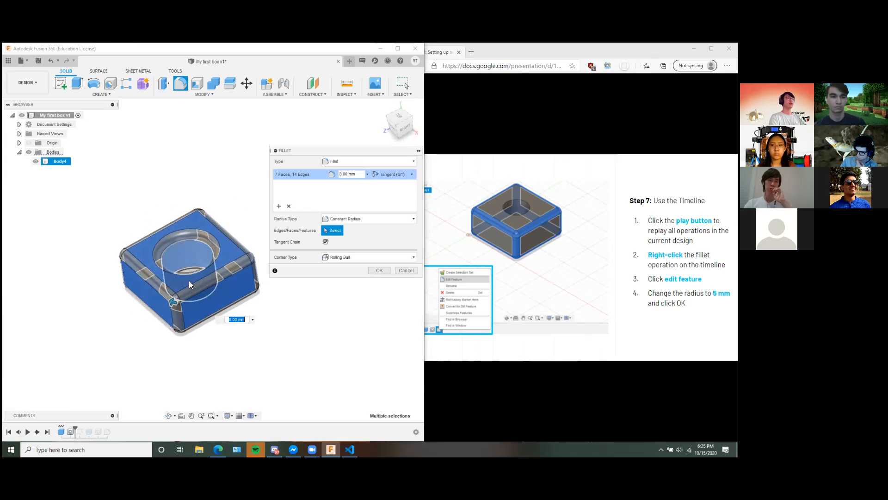
shift+middle_drag(283, 323, 321, 355)
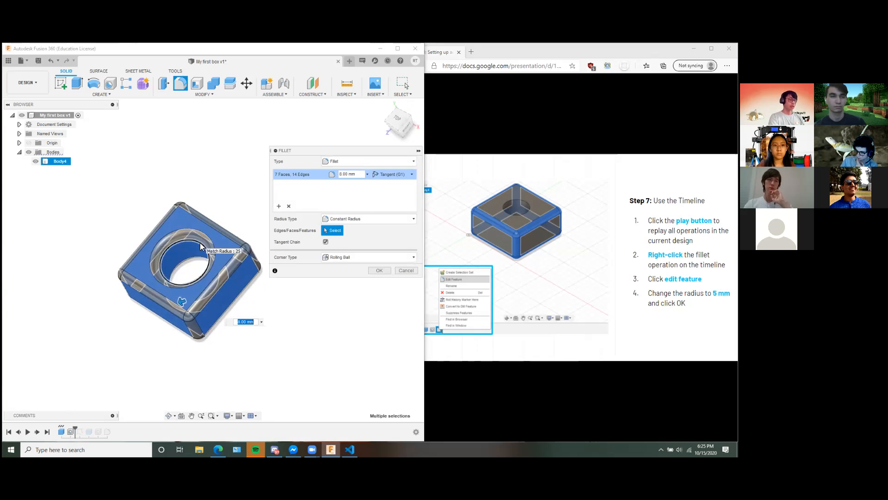
key(ctrl)
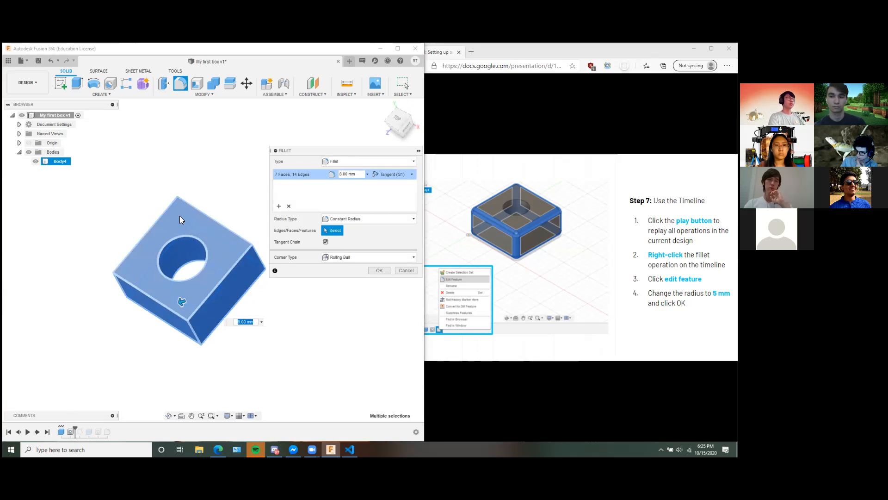
click(194, 241)
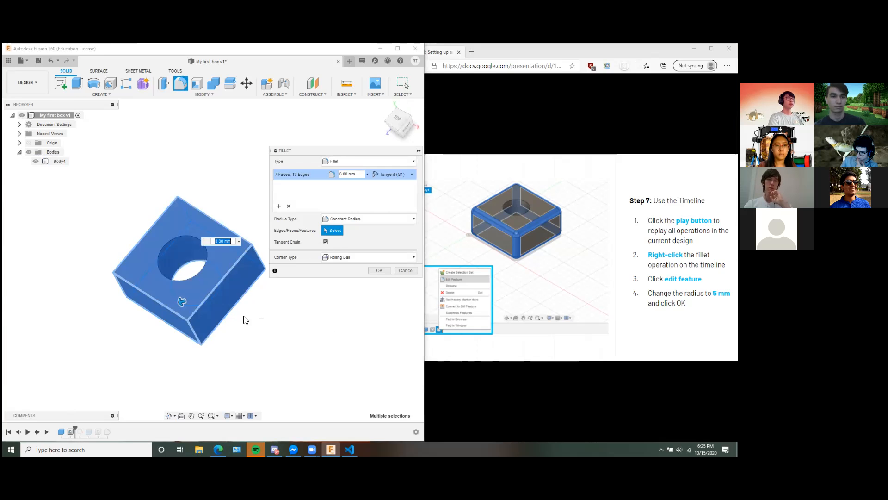
shift+middle_drag(253, 338, 195, 298)
click(188, 305)
Remove the box's top face, the hole's inner wall and the bottom face from the fillet selection, and return to the home view.
shift+middle_drag(234, 239, 227, 265)
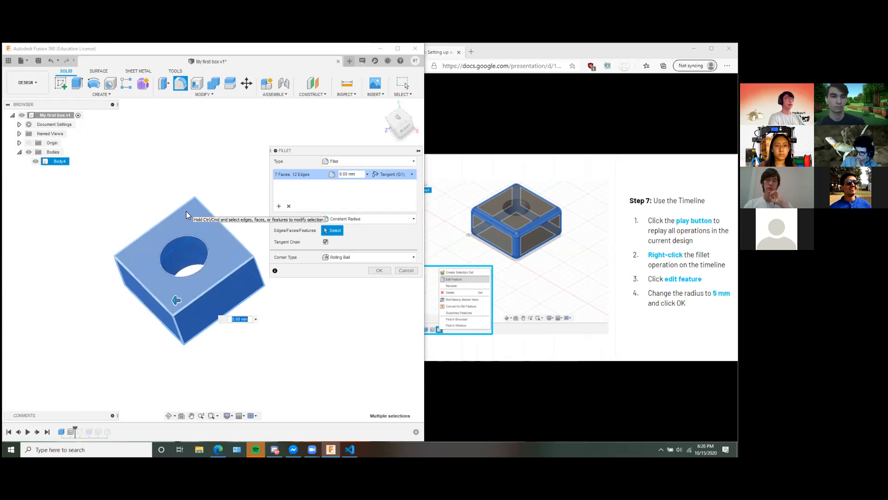
shift+middle_drag(186, 250, 334, 366)
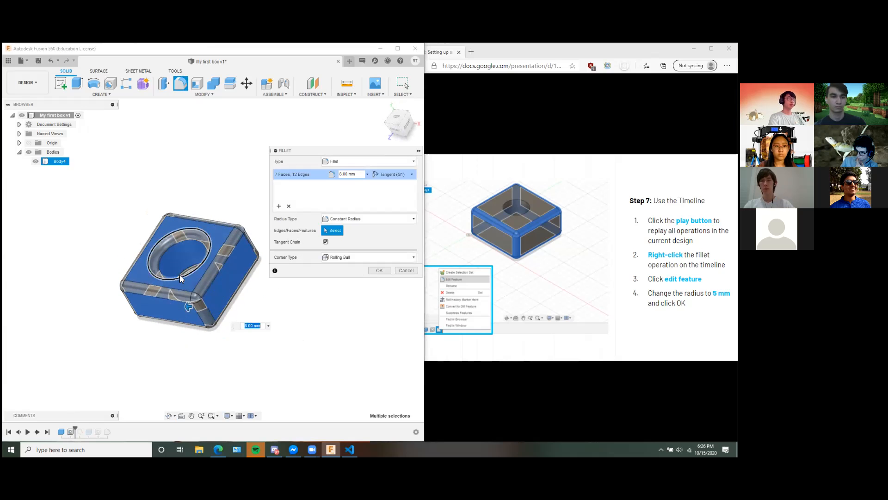
click(159, 231)
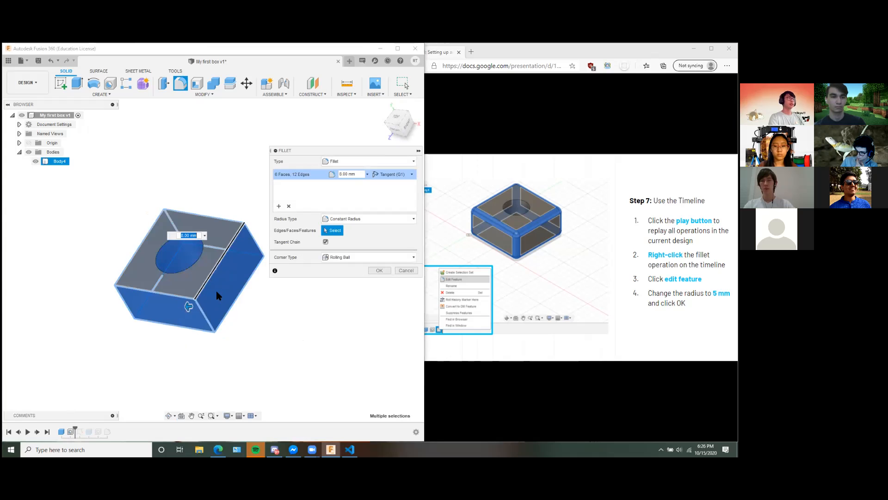
click(186, 259)
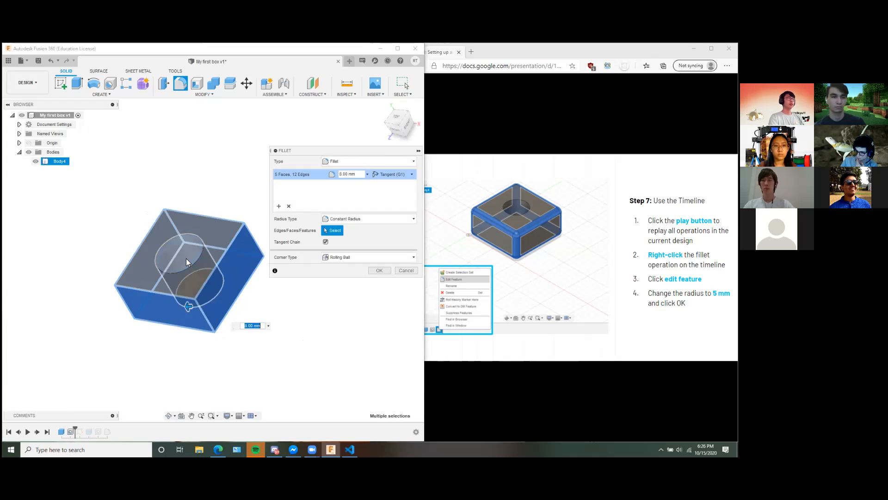
shift+middle_drag(270, 321, 252, 257)
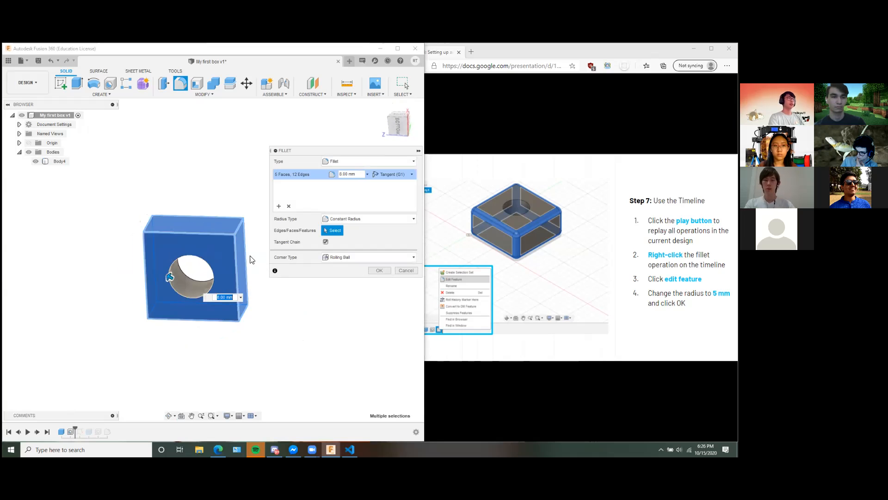
click(214, 249)
shift+middle_drag(195, 193, 272, 263)
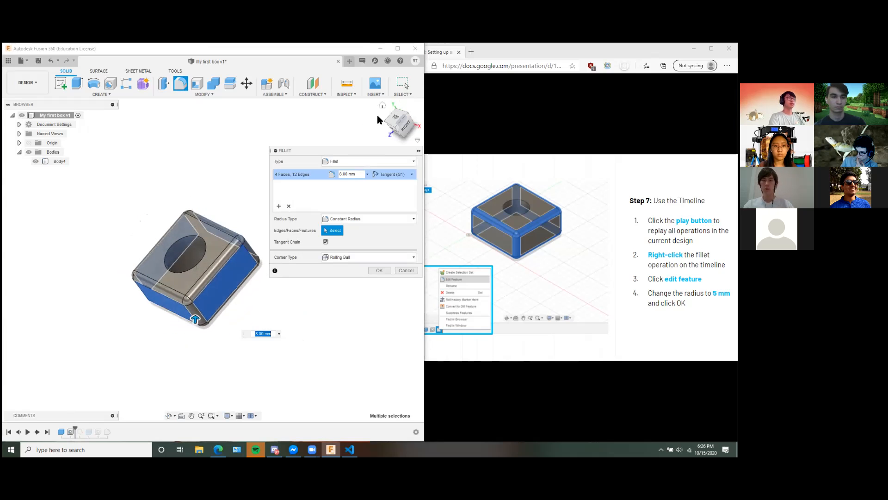
click(383, 107)
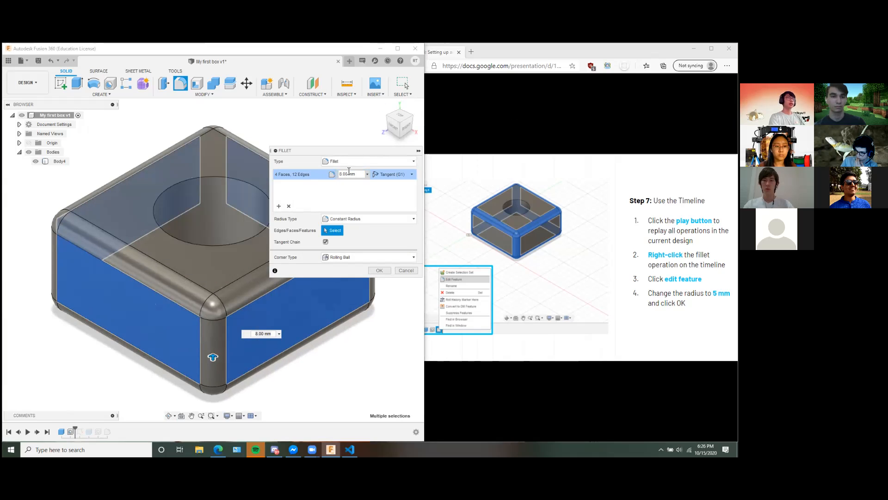
Create the 8 mm fillet on the box's selected outer edges.
click(379, 270)
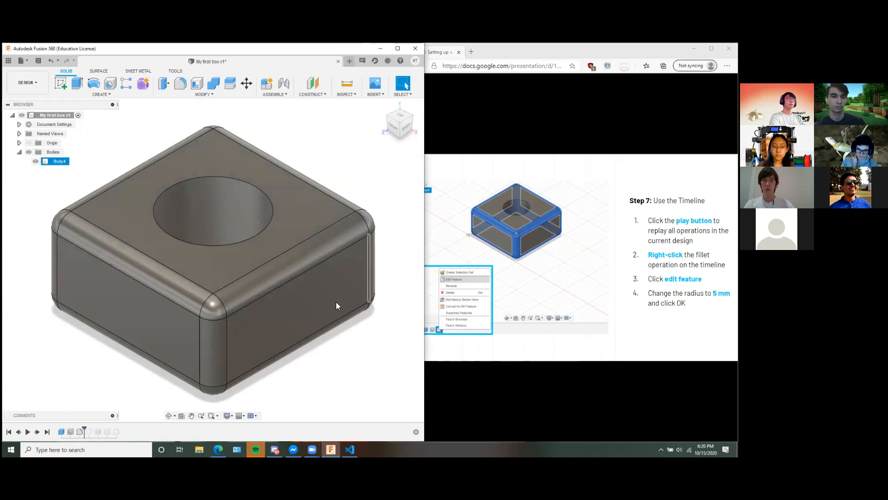
scroll(350, 318, down, 3)
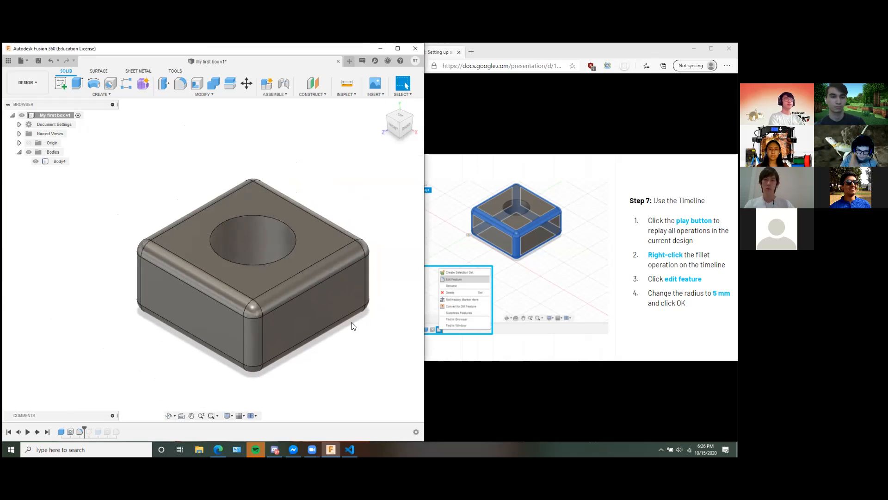
scroll(355, 329, down, 2)
middle_drag(359, 336, 301, 315)
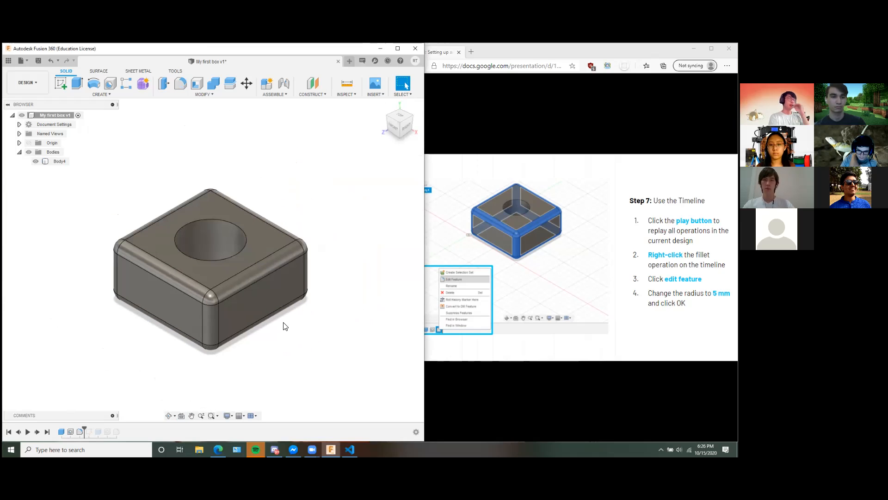
scroll(313, 334, down, 2)
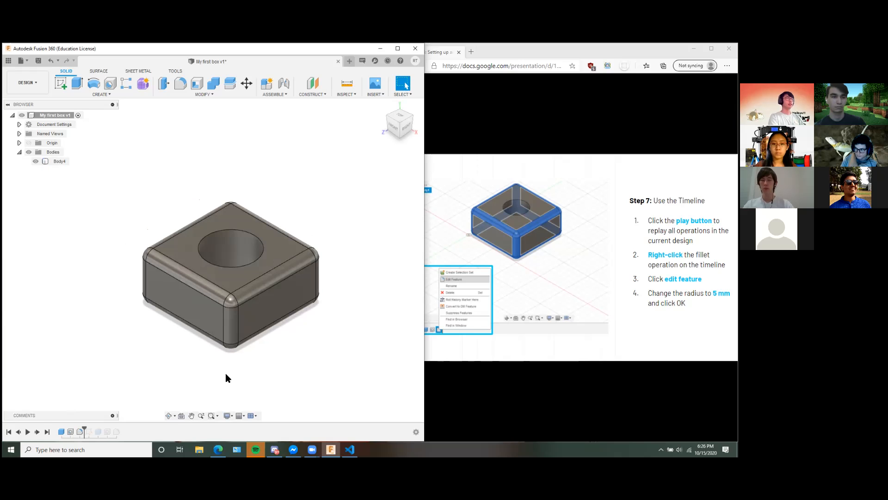
Edit the box's outer-edge fillet from the timeline and set its radius to 5 mm.
click(249, 296)
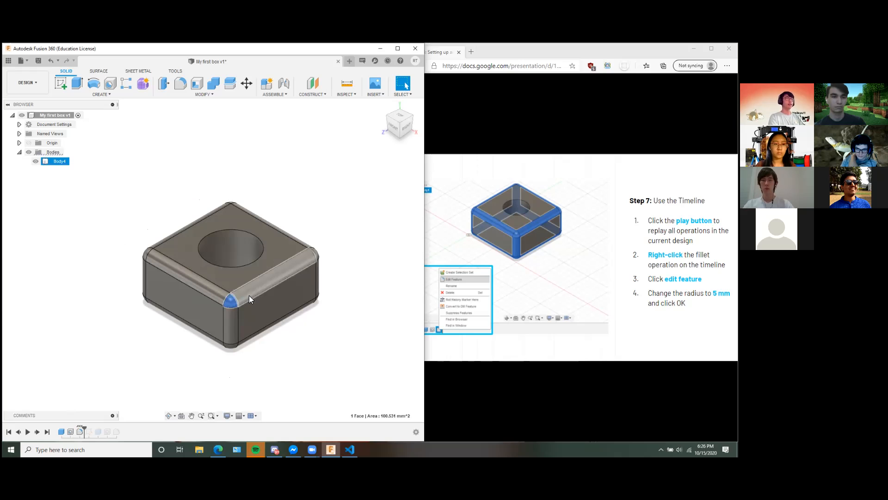
click(229, 300)
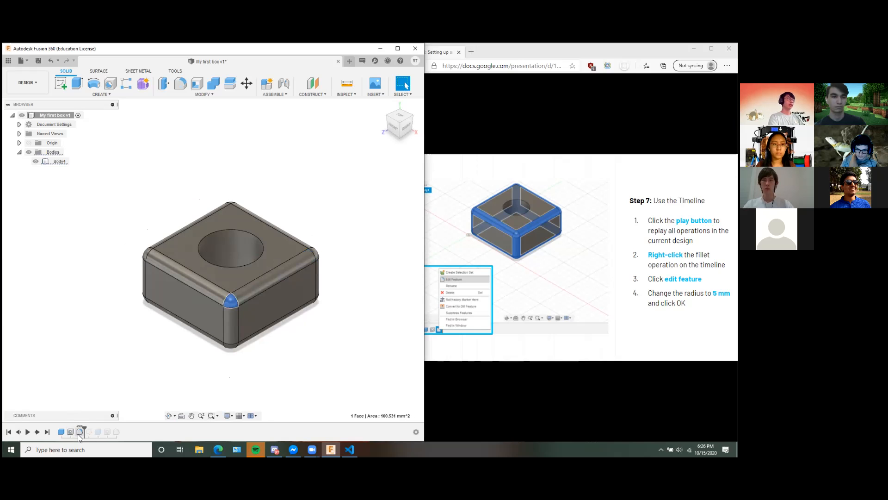
right_click(78, 432)
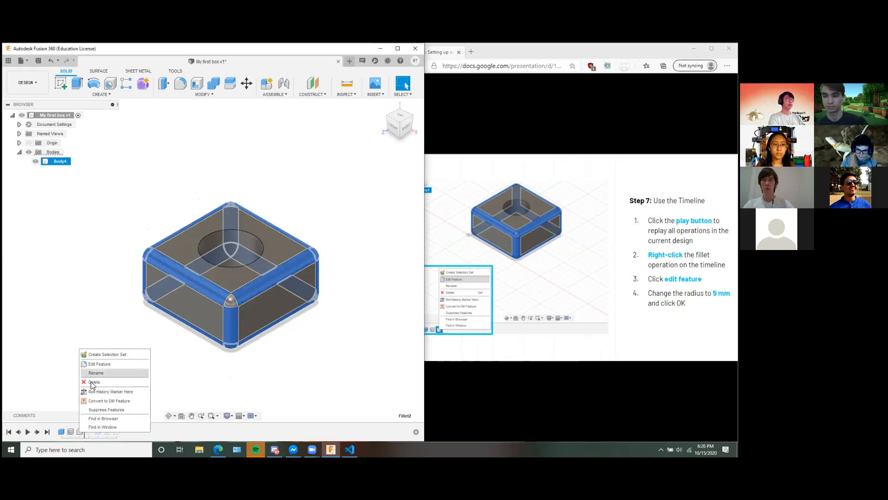
click(97, 364)
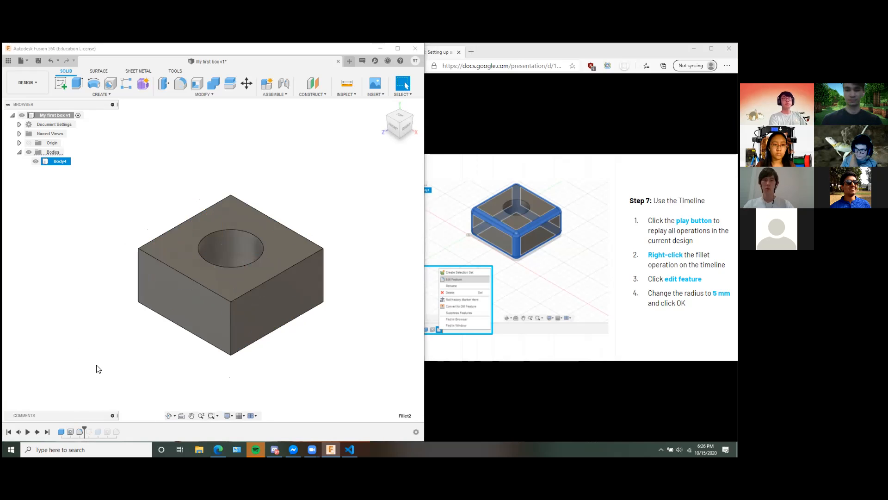
click(343, 174)
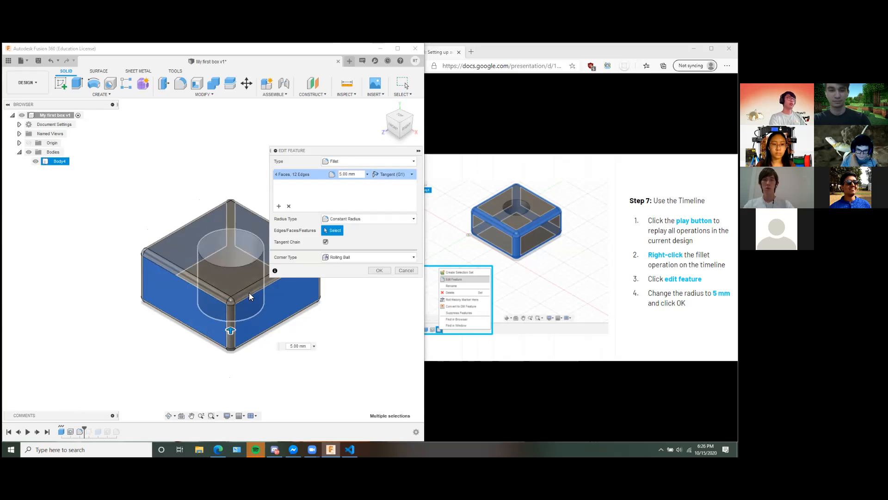
click(379, 270)
mouse_move(351, 303)
shift+middle_down()
mouse_move(337, 302)
mouse_move(356, 314)
shift+middle_up()
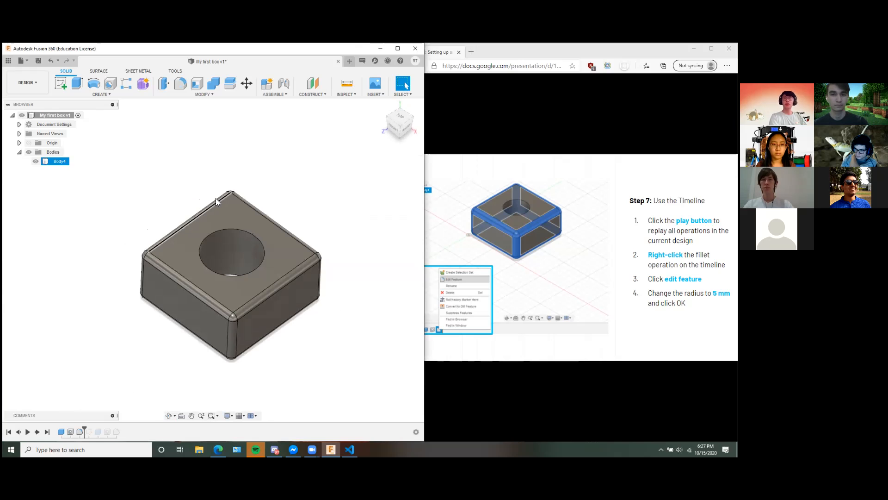
middle_click(194, 169)
middle_click(195, 169)
mouse_move(337, 230)
shift+middle_down()
mouse_move(333, 222)
mouse_move(343, 220)
shift+middle_up()
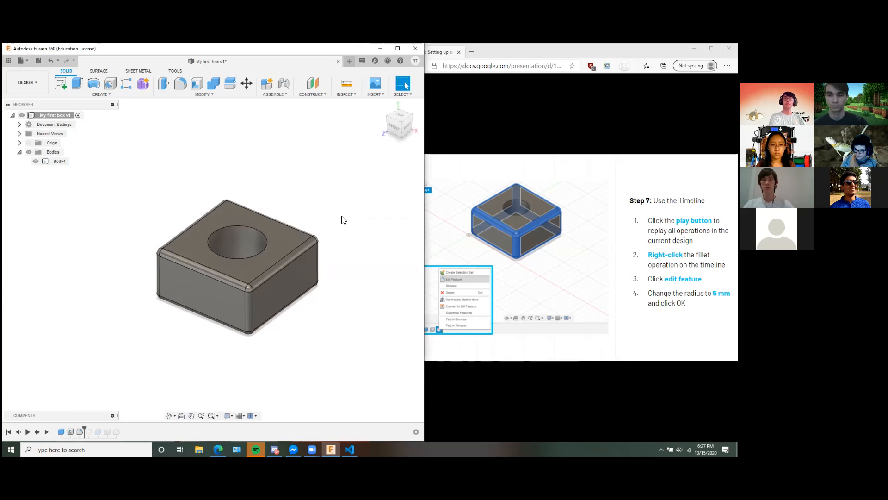
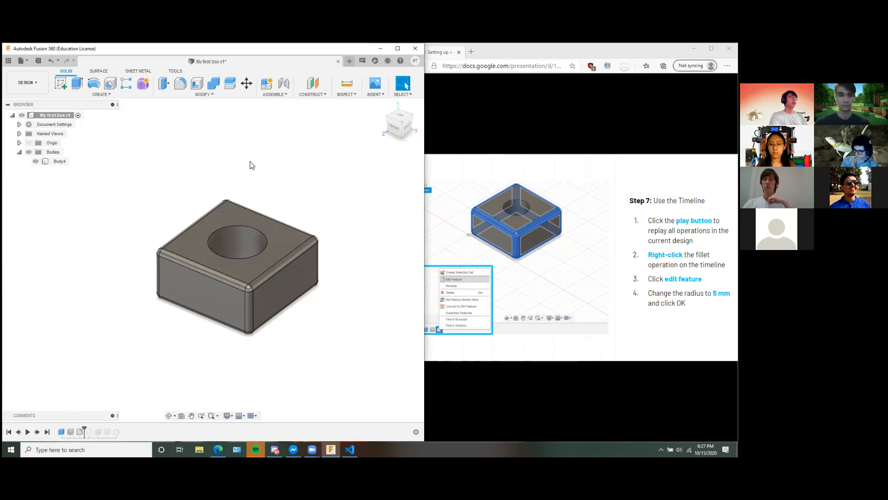
Save the box design as a new version with the description User Saved.
click(38, 61)
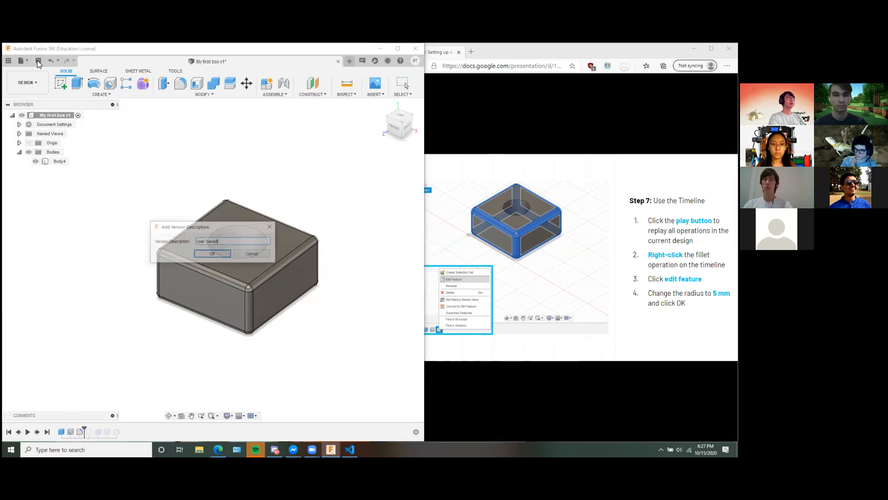
mouse_move(227, 226)
mouse_down()
mouse_move(250, 220)
mouse_move(202, 237)
mouse_move(233, 234)
mouse_up()
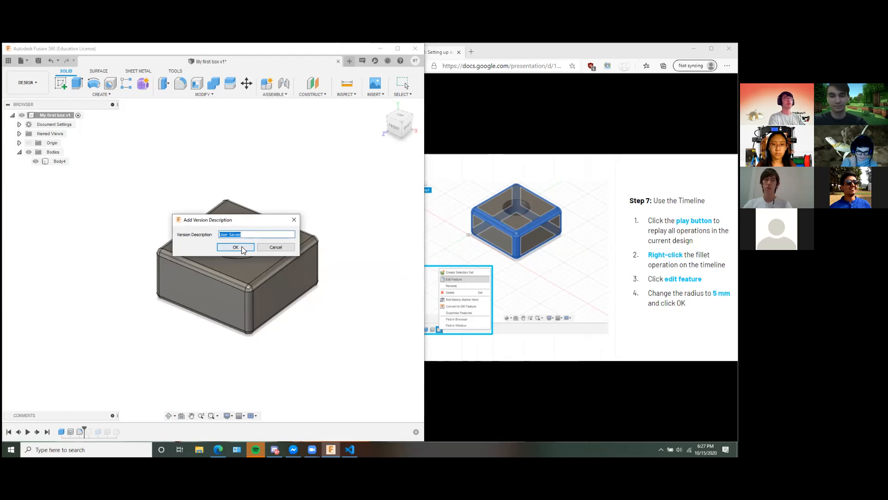
click(251, 235)
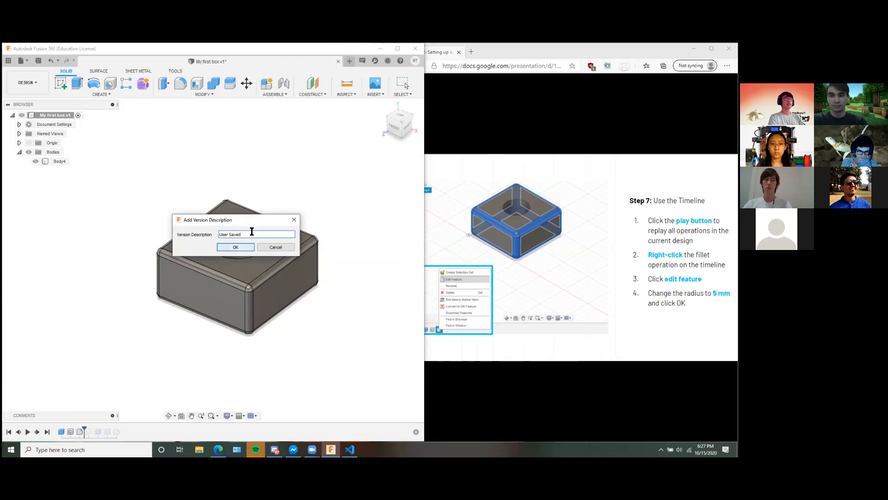
click(241, 248)
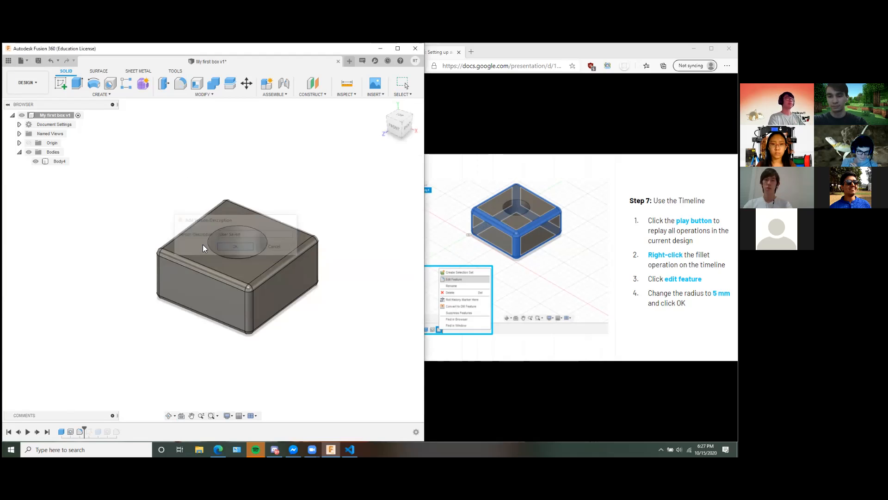
Browse the Save As location options for My first box and select the Have Fun project.
click(27, 61)
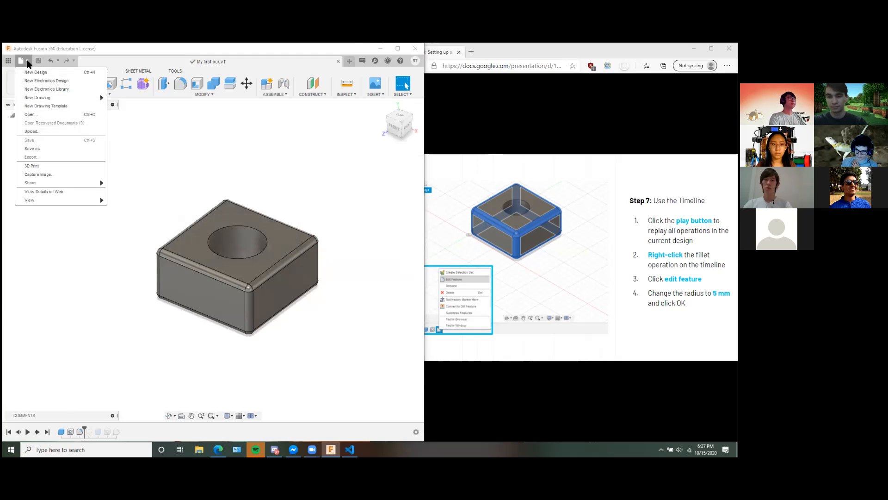
click(31, 149)
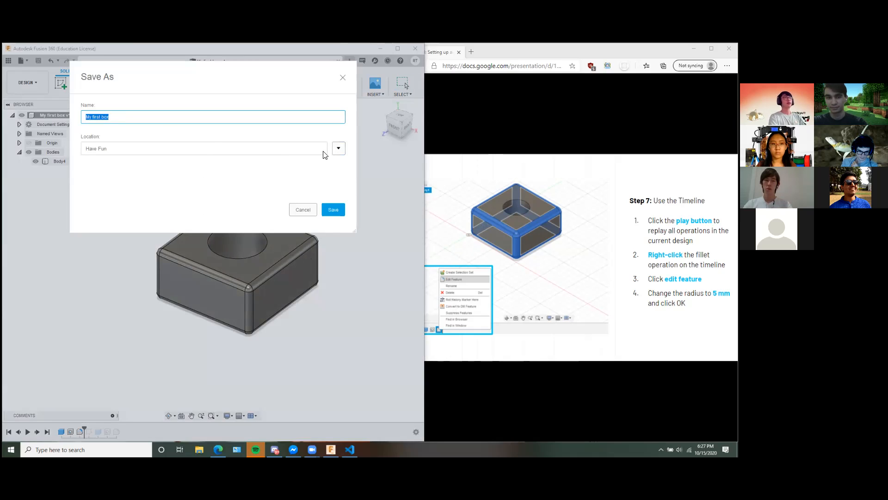
click(339, 149)
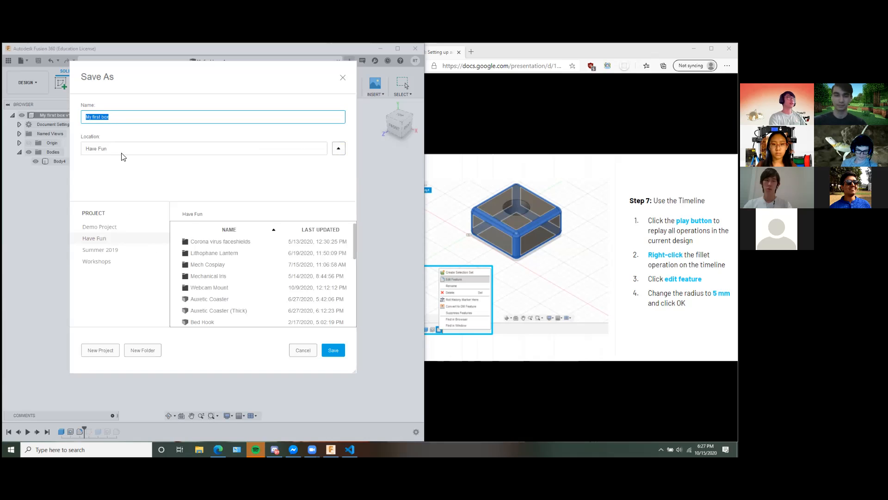
click(112, 239)
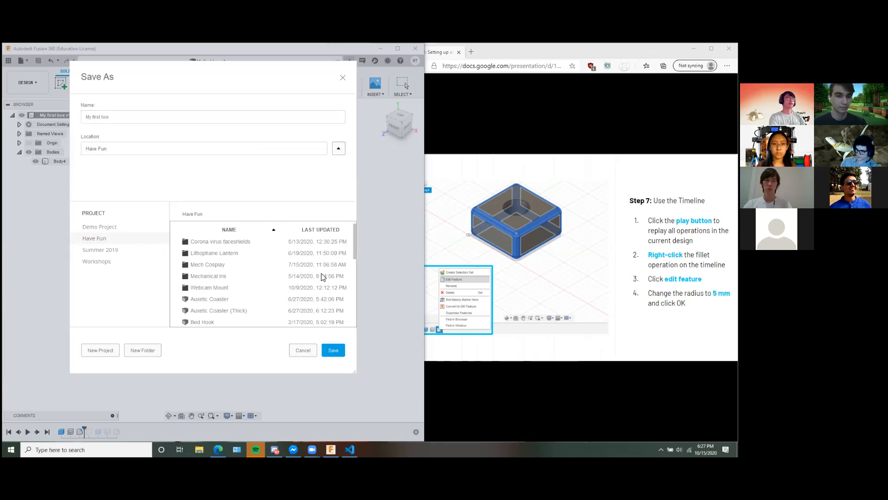
click(333, 350)
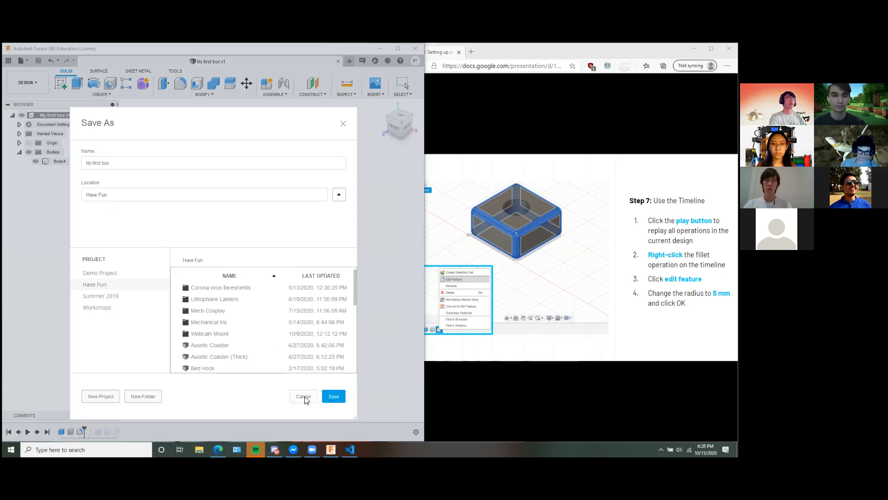
drag(221, 125, 217, 114)
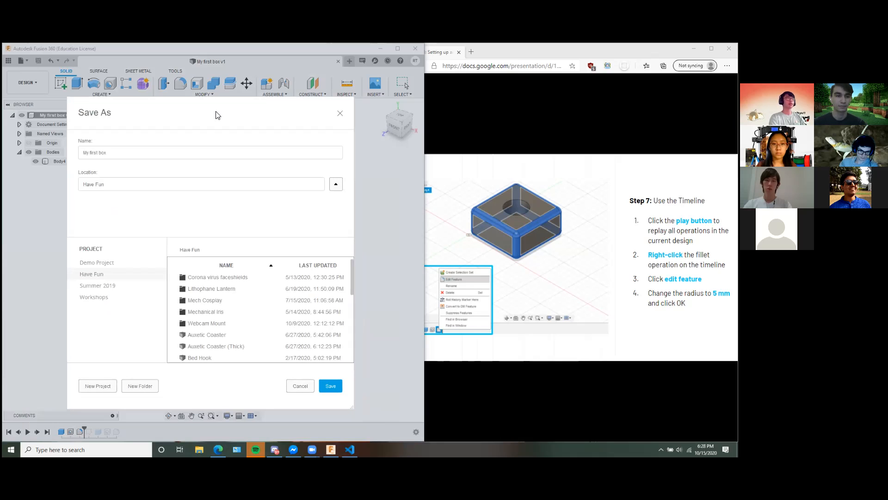
click(336, 392)
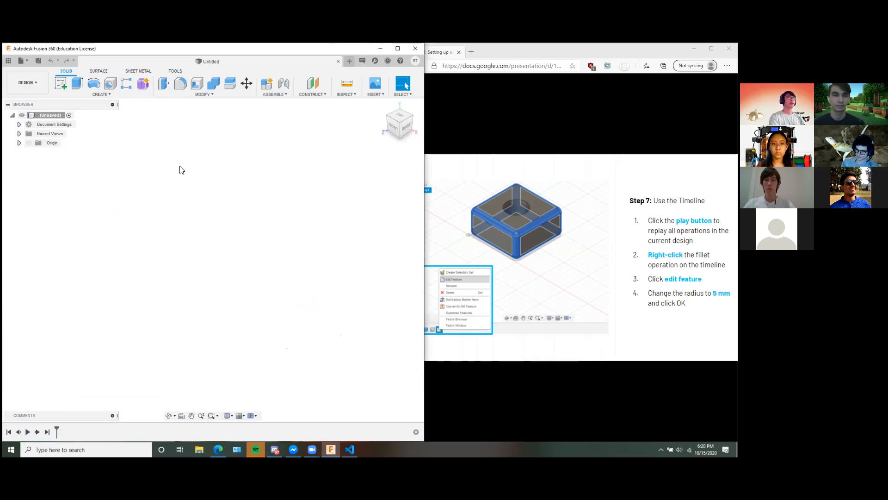
Reopen My first box from the Have Fun project's saved designs and hide the data panel.
click(9, 61)
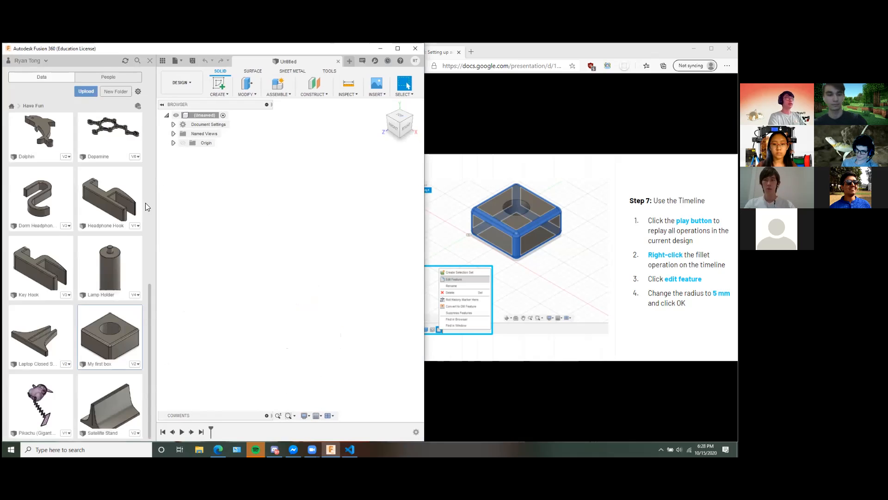
scroll(150, 294, up, 8)
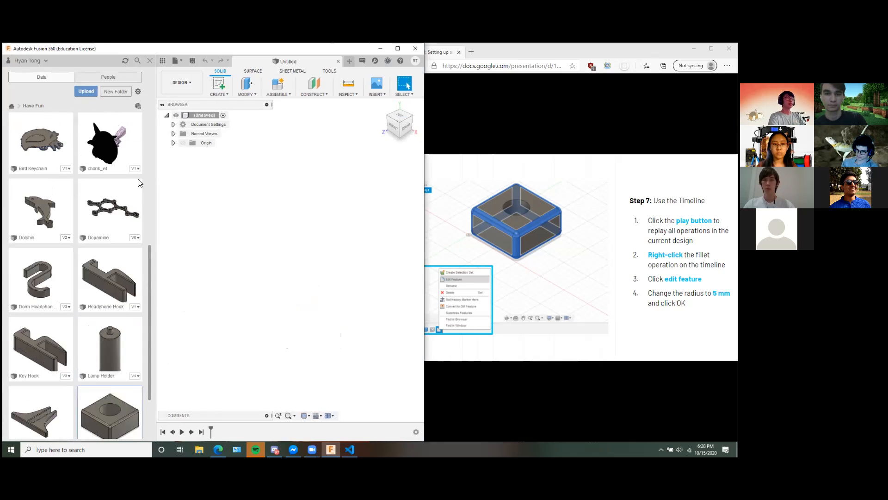
scroll(148, 282, down, 10)
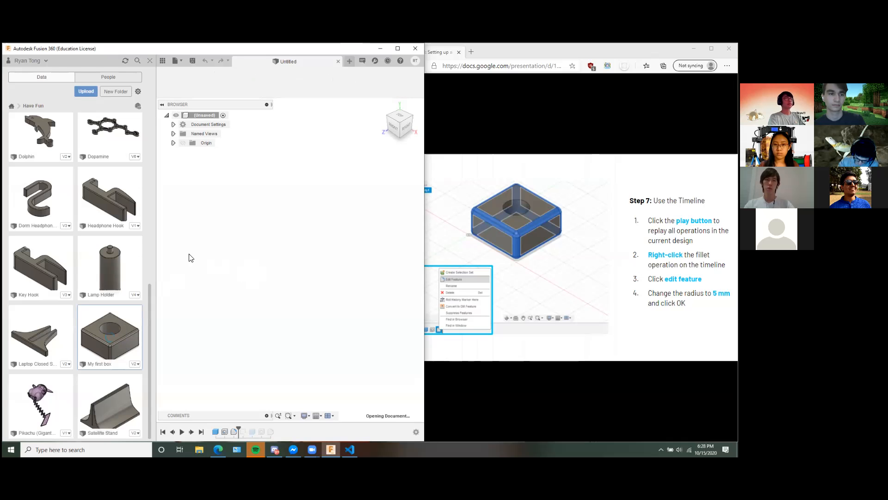
click(151, 61)
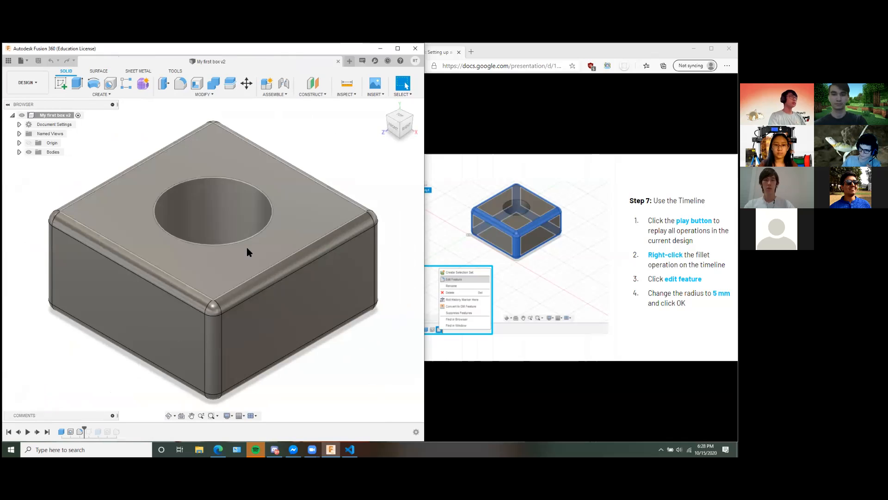
middle_drag(321, 151, 333, 156)
scroll(337, 237, down, 4)
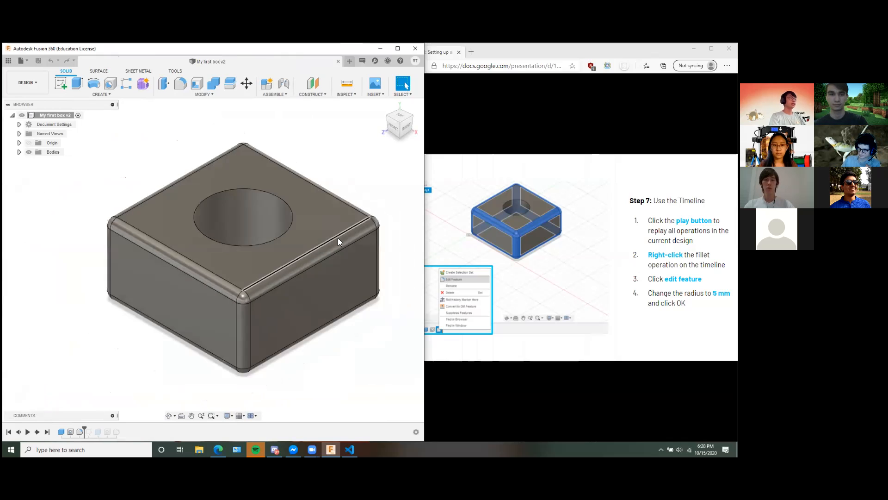
scroll(367, 217, up, 1)
middle_drag(375, 208, 360, 224)
scroll(367, 222, up, 1)
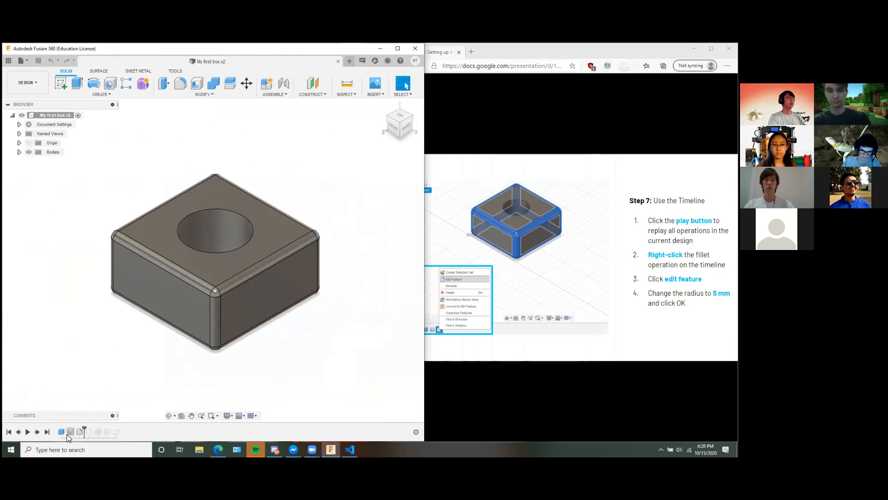
mouse_move(312, 346)
shift+middle_down()
mouse_move(321, 344)
mouse_move(311, 348)
shift+middle_up()
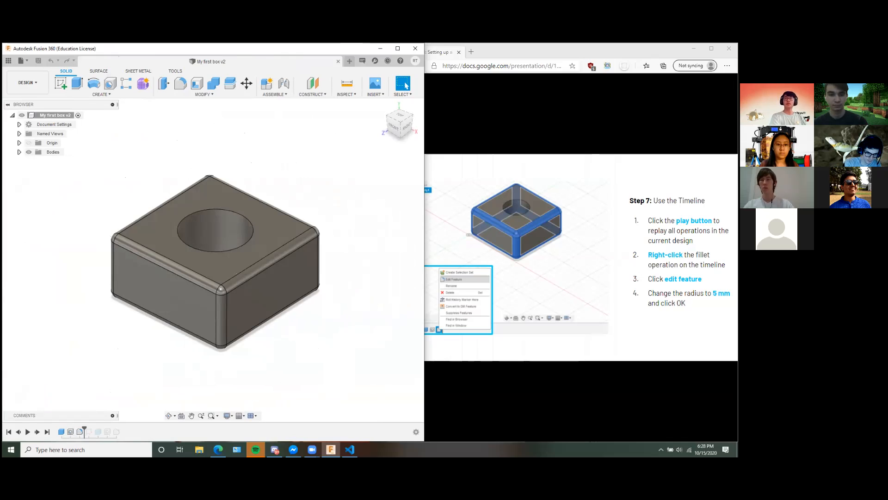
key(alt+Tab)
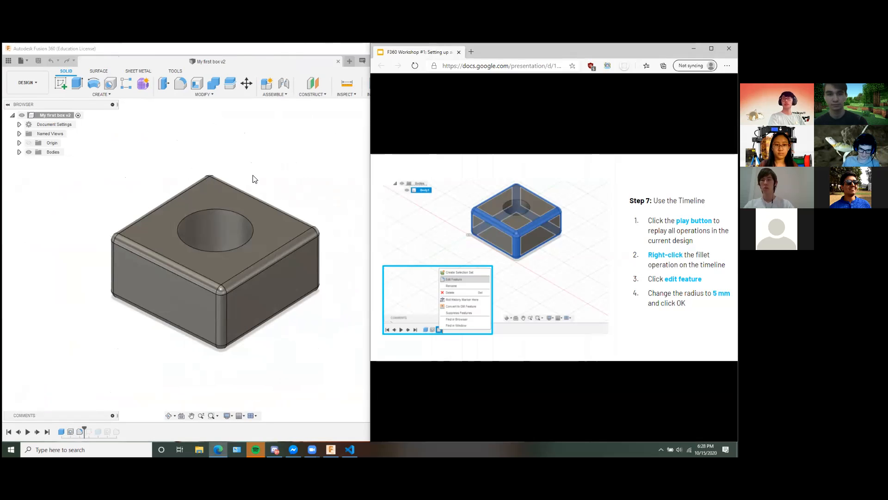
mouse_move(309, 194)
shift+middle_down()
mouse_move(300, 198)
mouse_move(314, 205)
shift+middle_up()
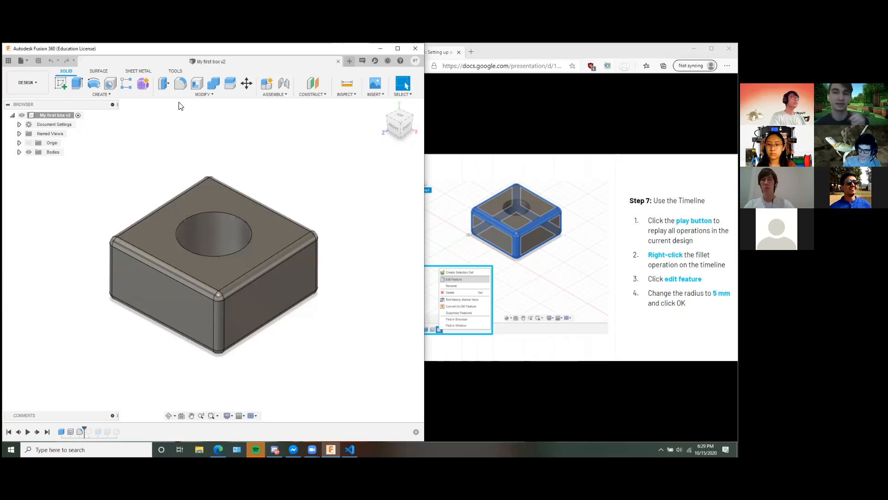
Start a new empty design and close My first box.
click(349, 61)
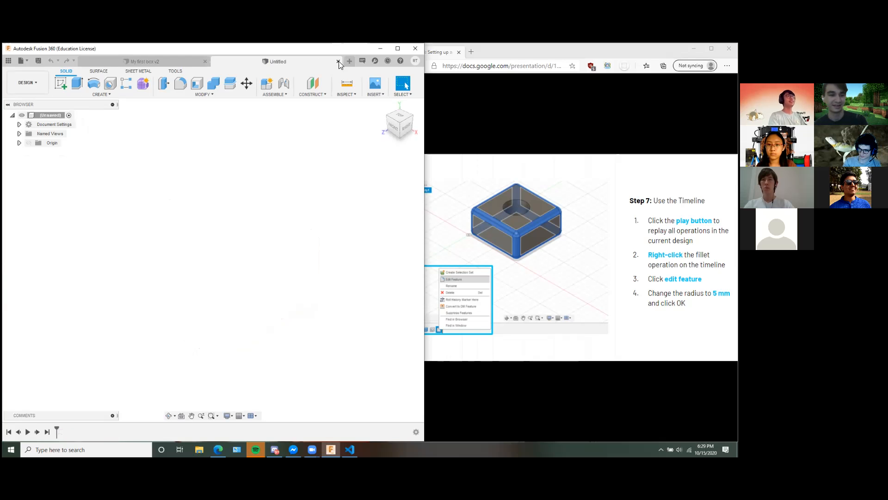
click(206, 62)
Switch to the web browser and search for "bruin bear" in a new tab.
click(466, 58)
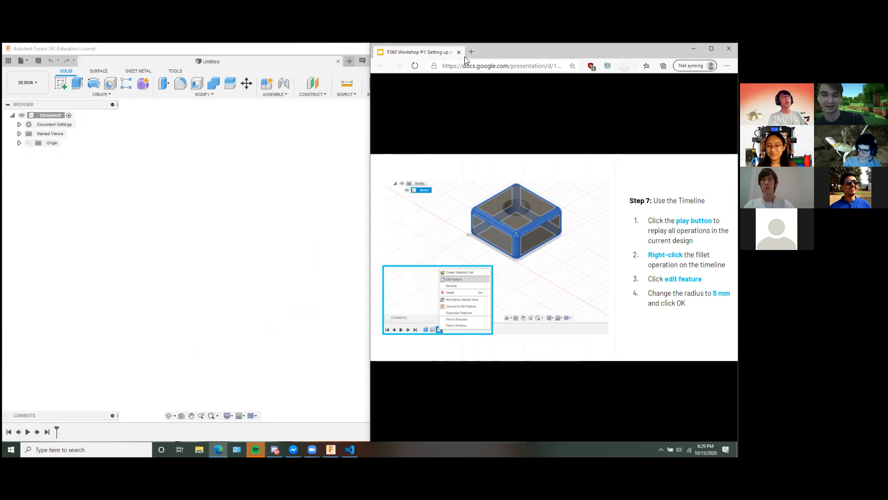
click(471, 51)
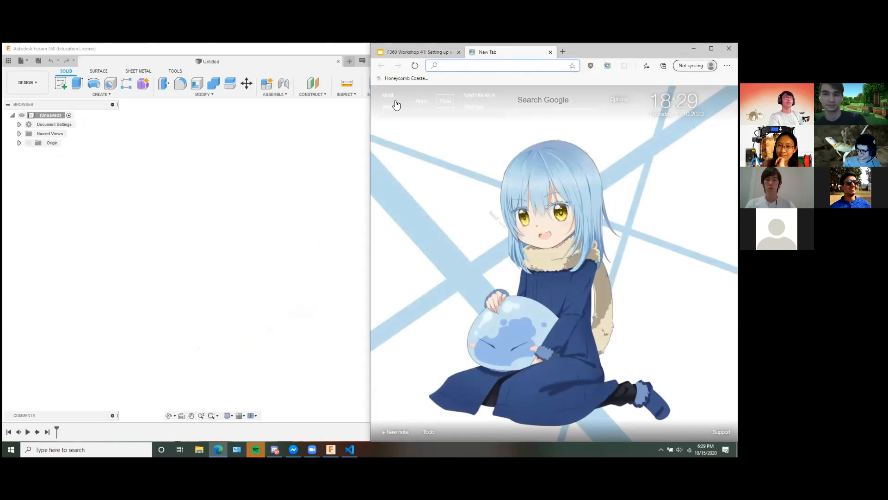
mouse_move(396, 105)
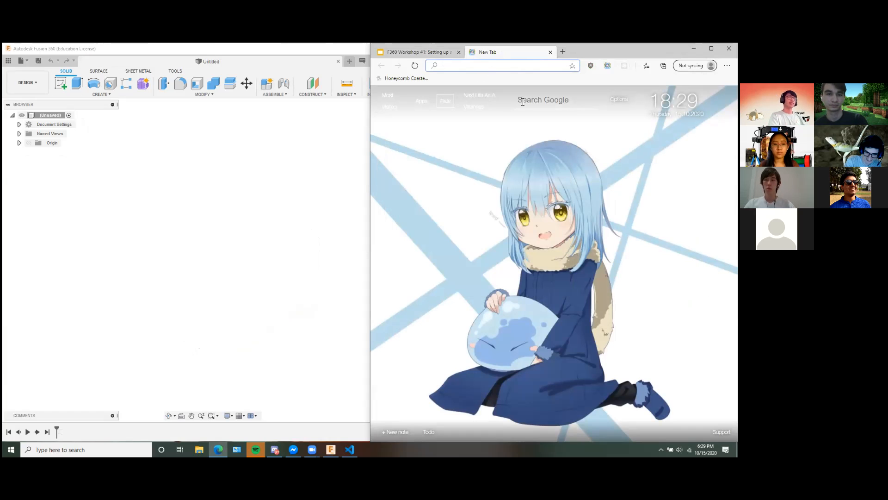
click(522, 66)
text(bruin)
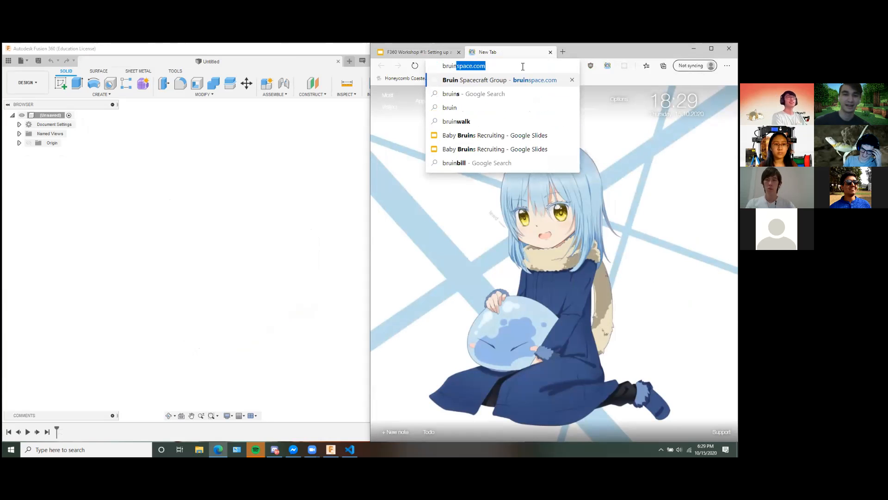
text( bear)
key(Return)
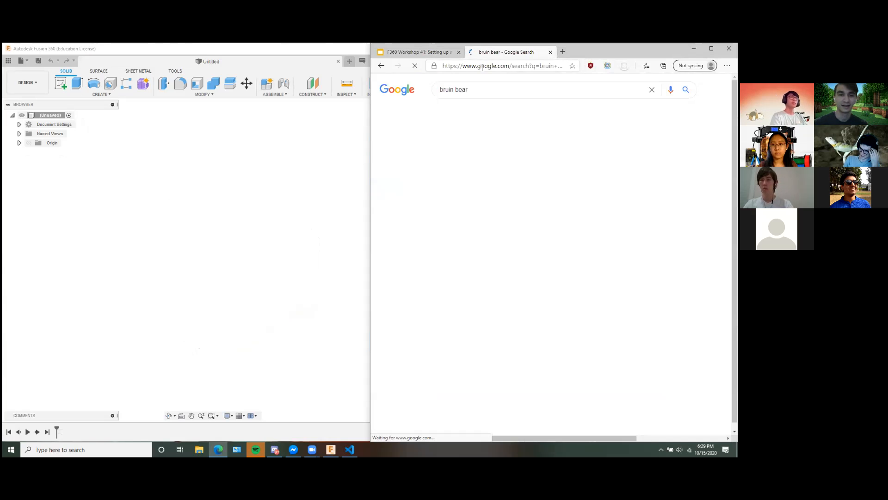
Refine the search to "bruin bear line art" and show the image results.
click(473, 88)
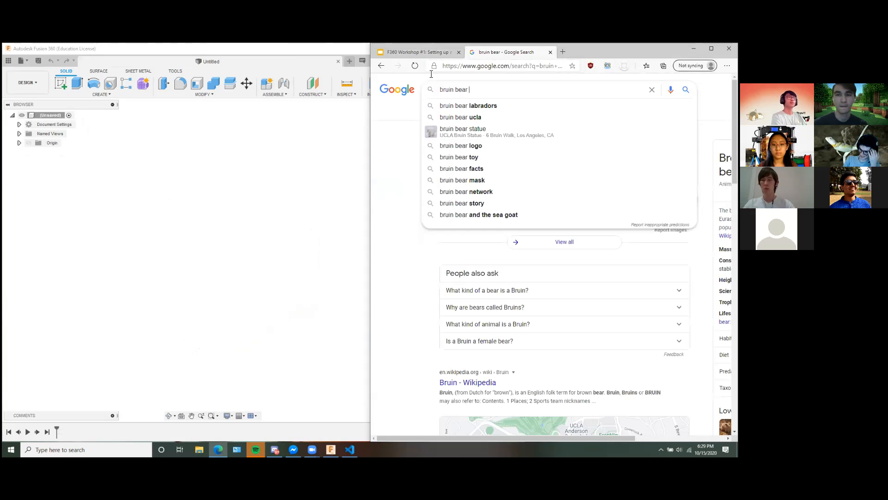
text(line art)
key(Return)
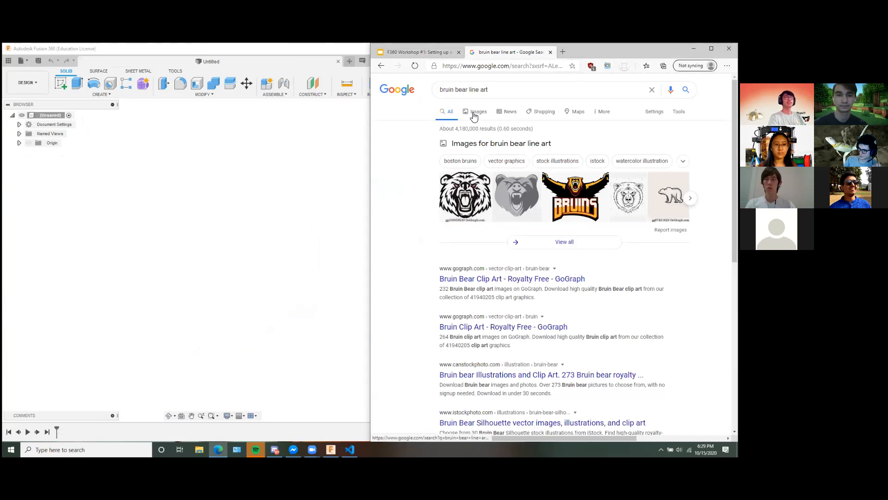
click(476, 111)
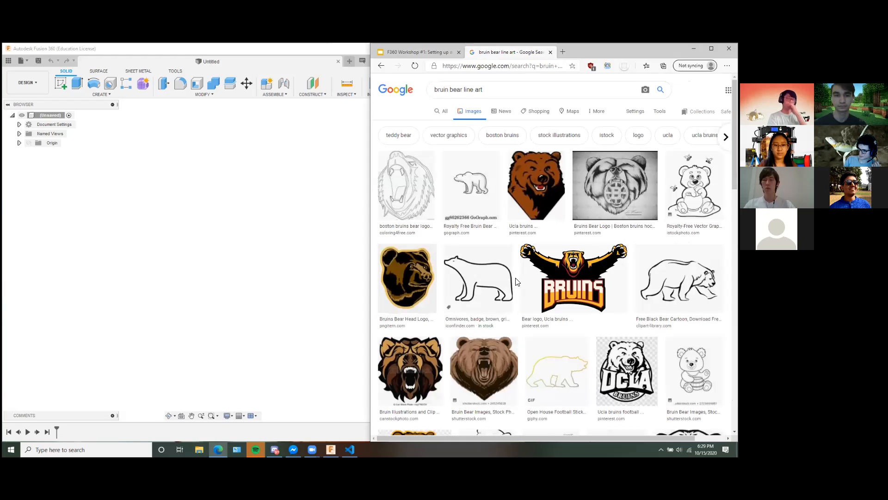
Save the walking bear outline image as the PNG file bear in Downloads and close the search tab.
click(484, 287)
right_click(614, 178)
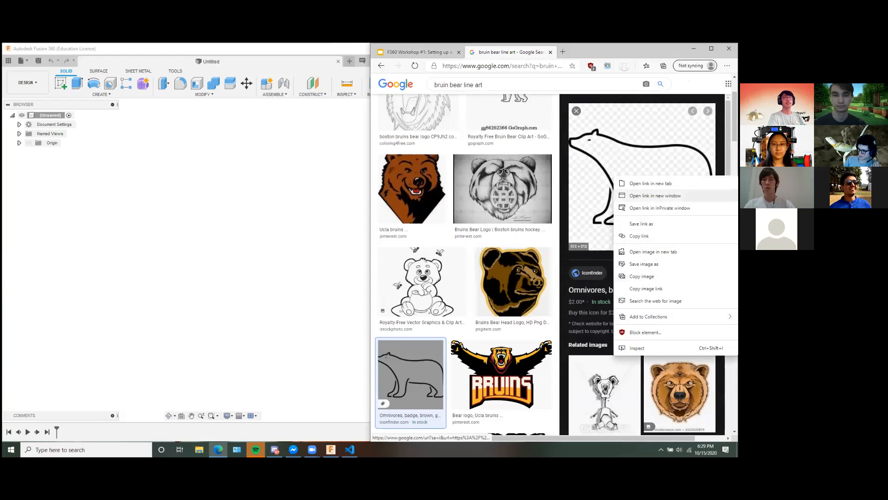
click(644, 263)
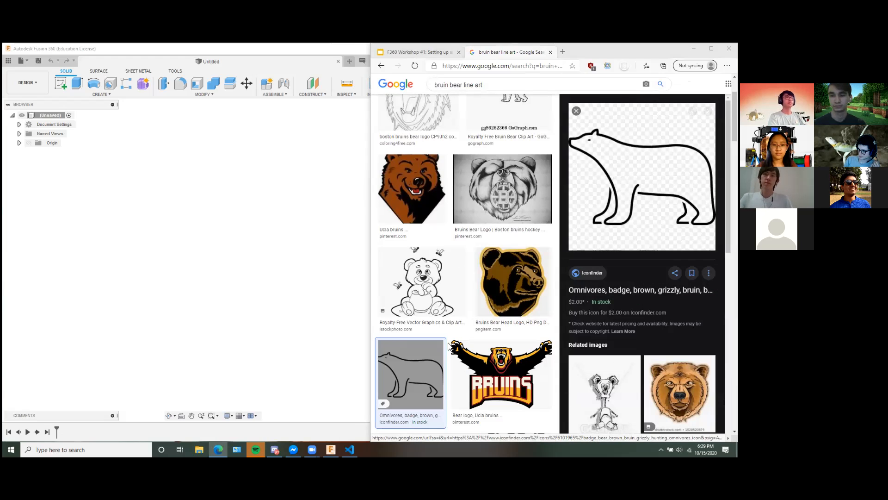
text(bear)
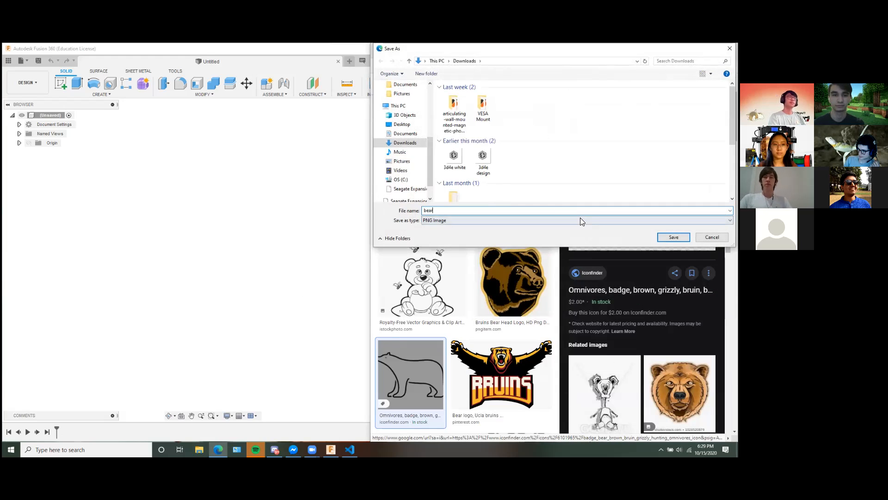
key(Return)
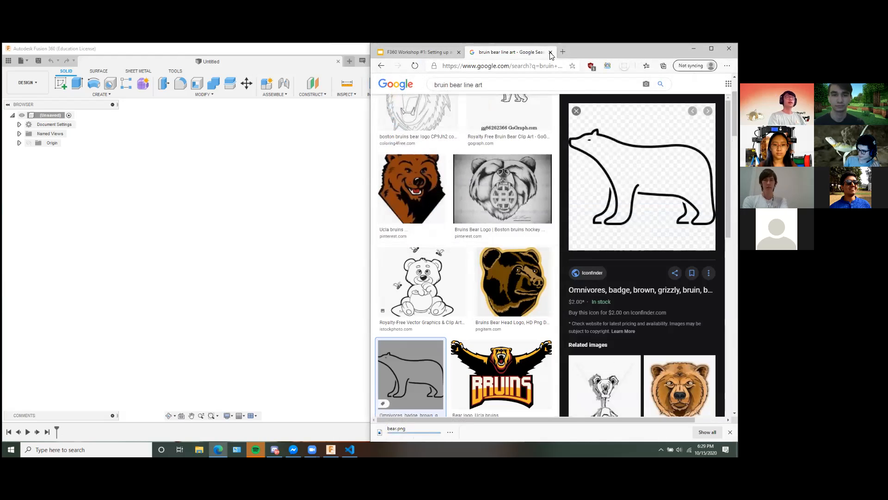
click(550, 52)
Switch to Fusion 360 and create a new sketch on the horizontal XZ origin plane.
click(222, 163)
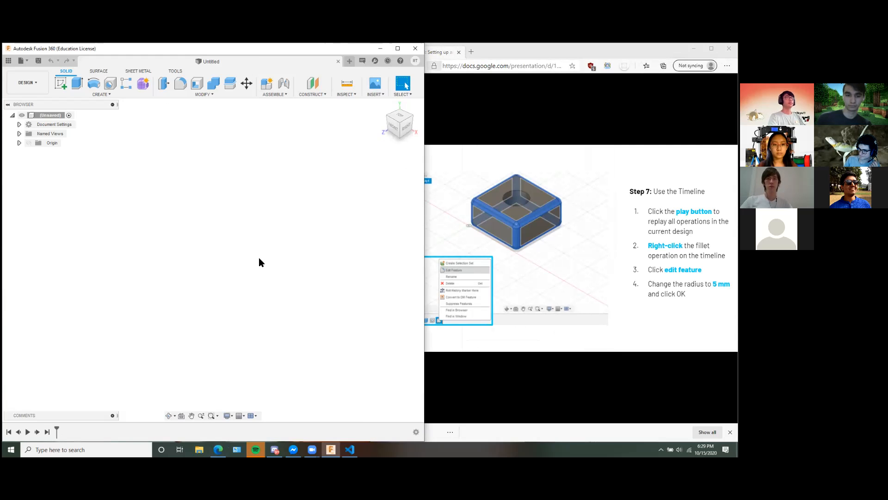
click(379, 96)
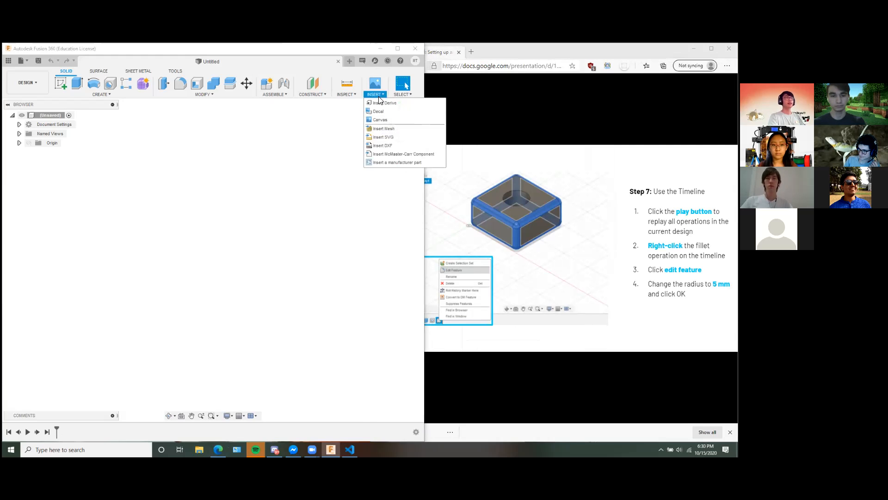
click(106, 198)
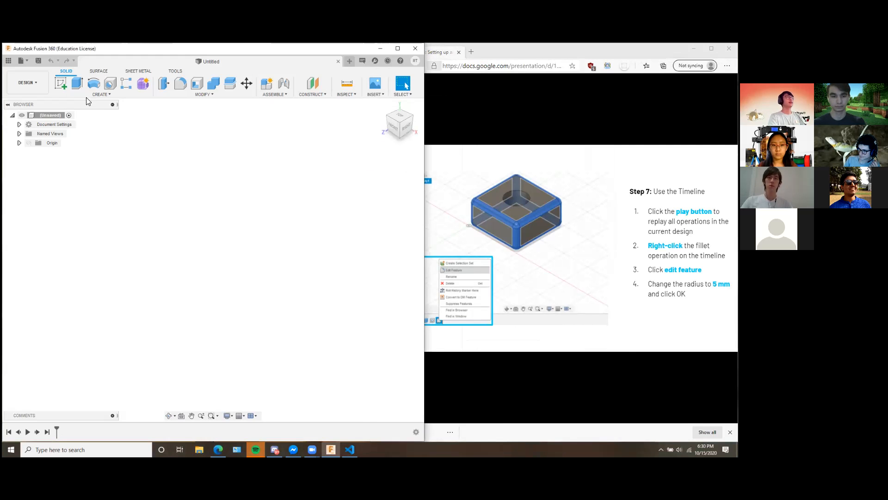
click(60, 84)
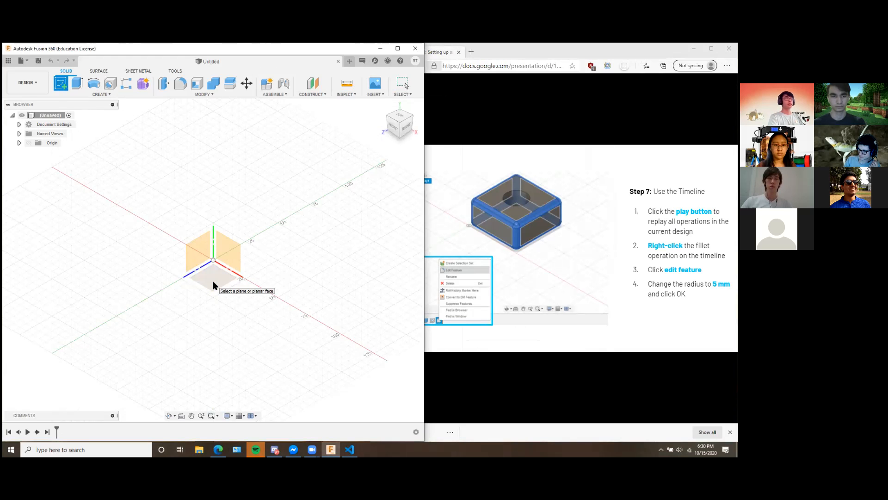
click(211, 282)
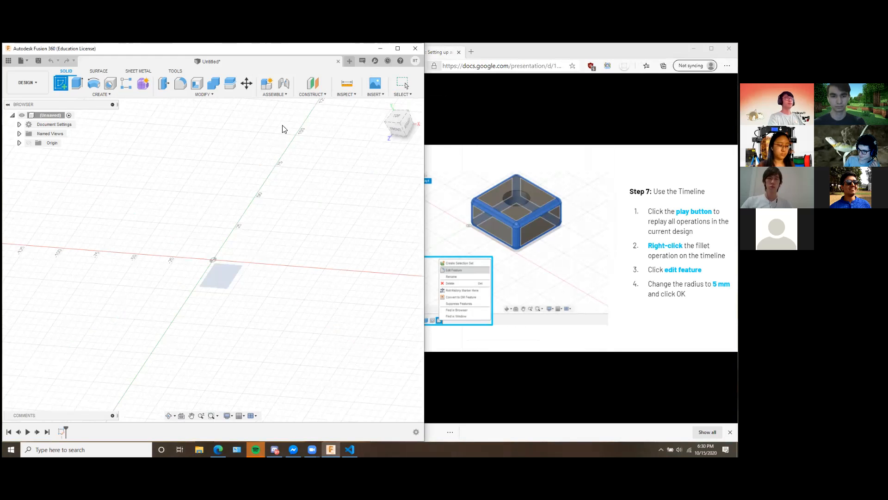
Insert the bear image from the computer's Downloads folder as a canvas on the XZ plane.
click(337, 94)
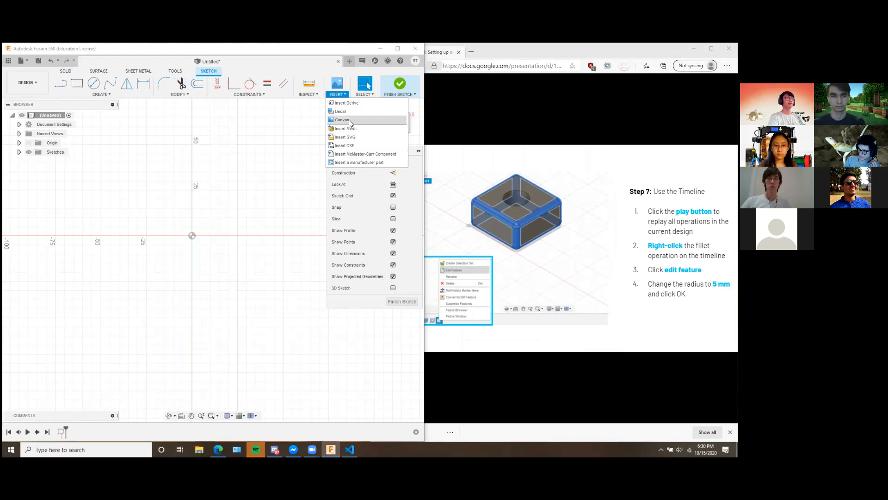
click(337, 94)
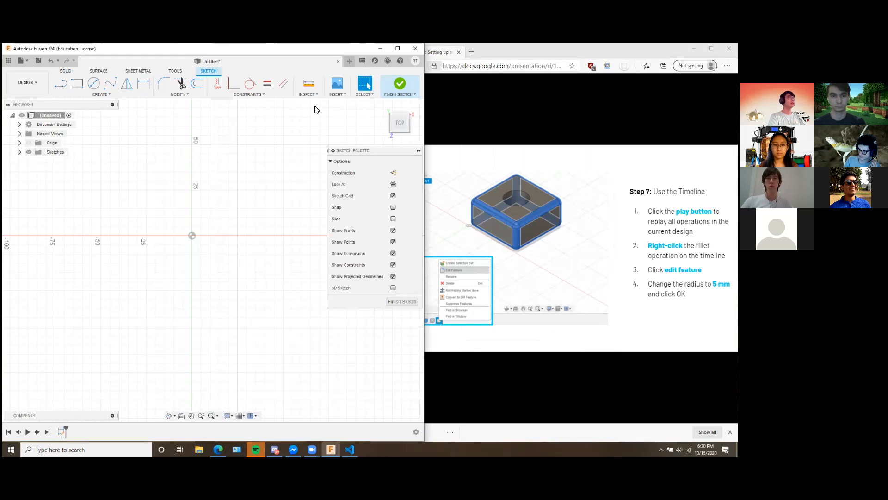
click(341, 95)
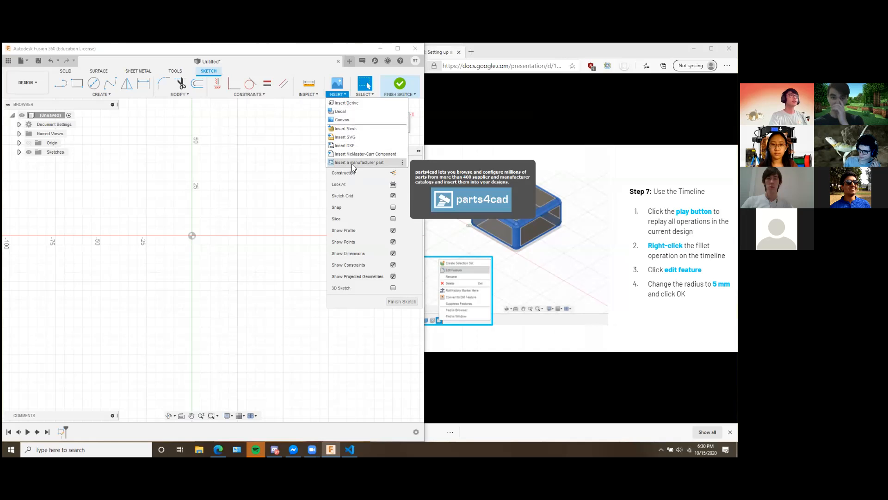
click(364, 95)
click(339, 95)
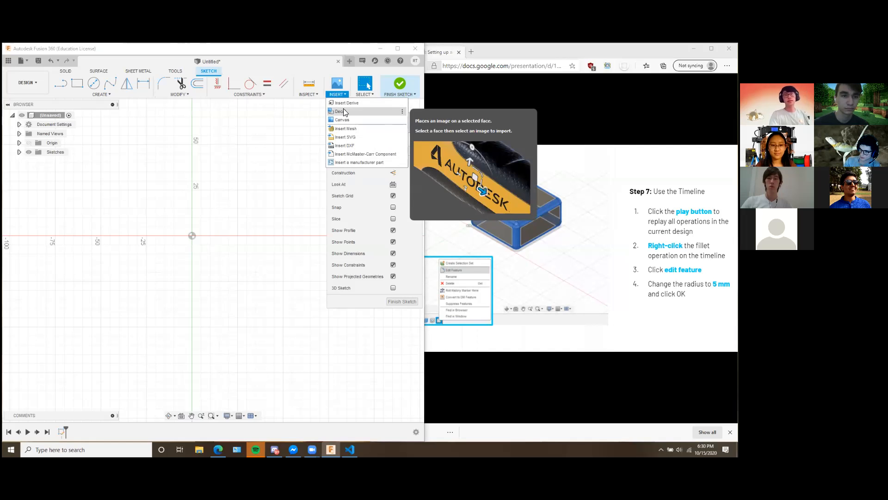
click(349, 119)
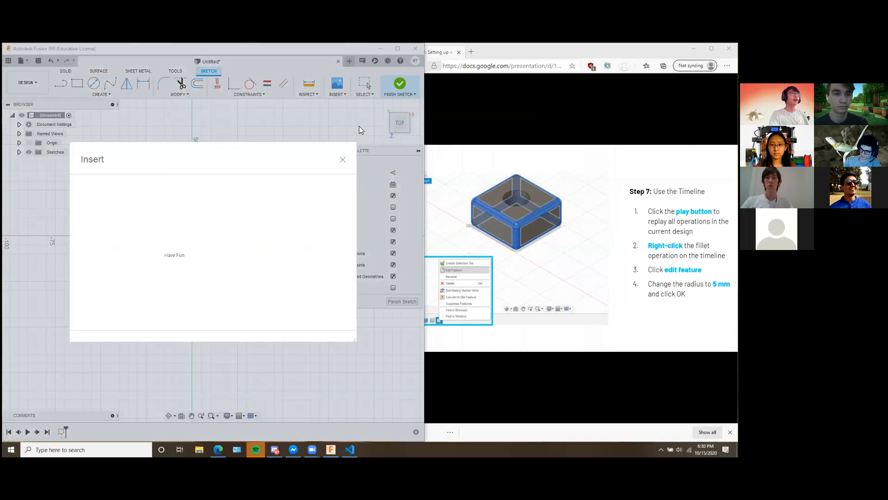
click(118, 318)
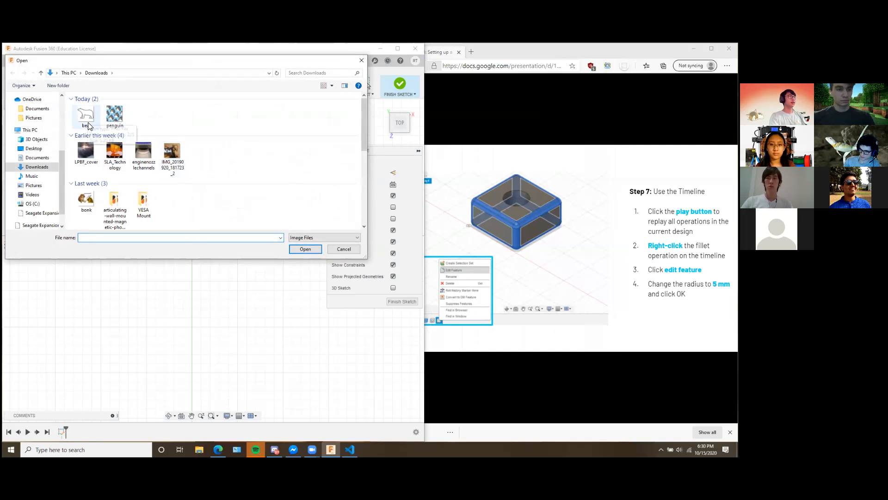
click(92, 119)
click(303, 249)
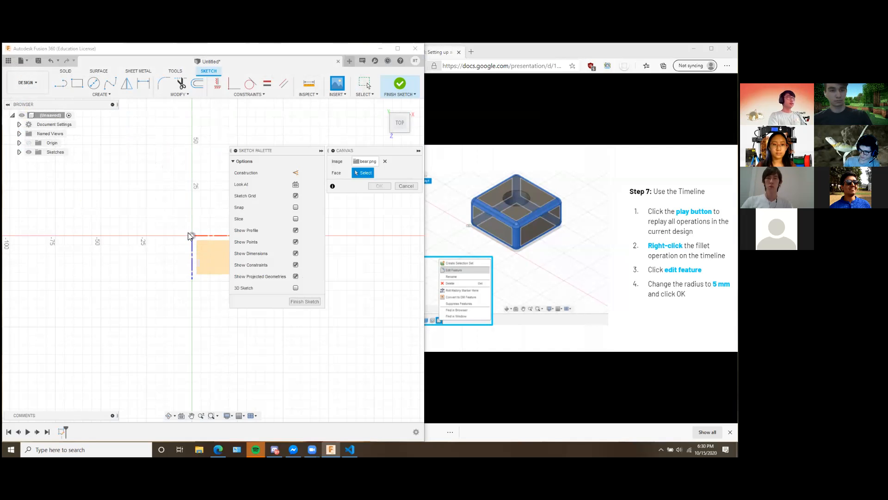
click(187, 222)
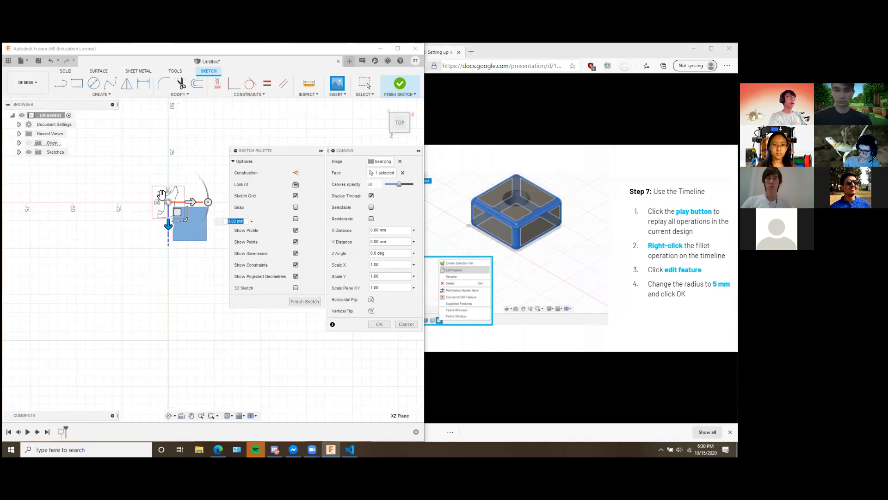
Rotate the bear canvas 90 degrees so the bear stands upright in the top view.
drag(208, 202, 168, 161)
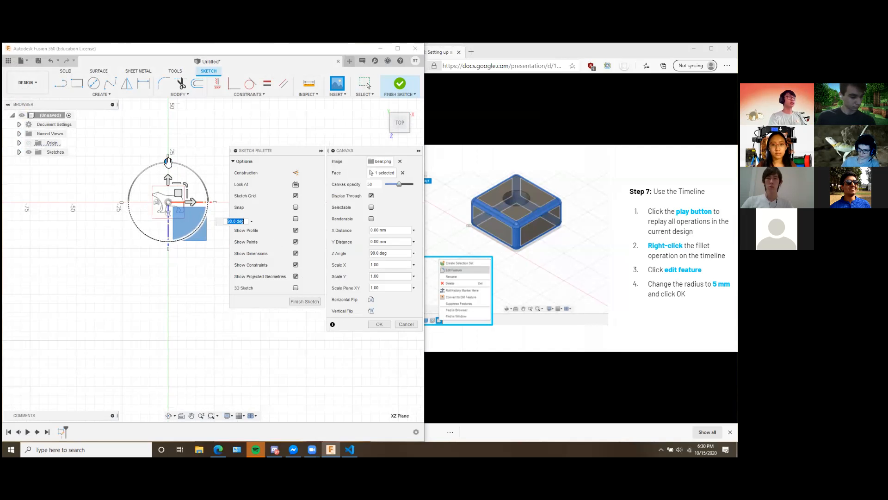
mouse_move(202, 254)
shift+middle_down()
mouse_move(196, 259)
mouse_move(193, 248)
mouse_move(200, 263)
shift+middle_up()
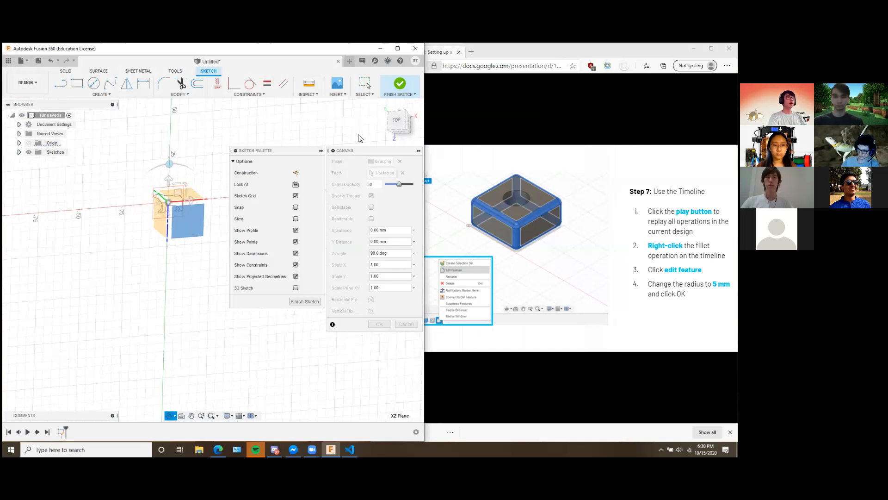
click(396, 121)
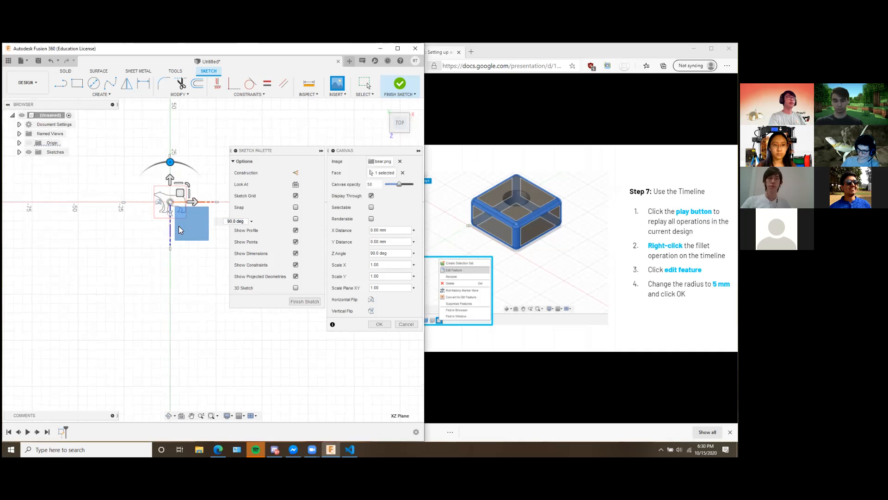
Scale the bear canvas uniformly by about 2.9 and accept its placement.
scroll(174, 206, down, 3)
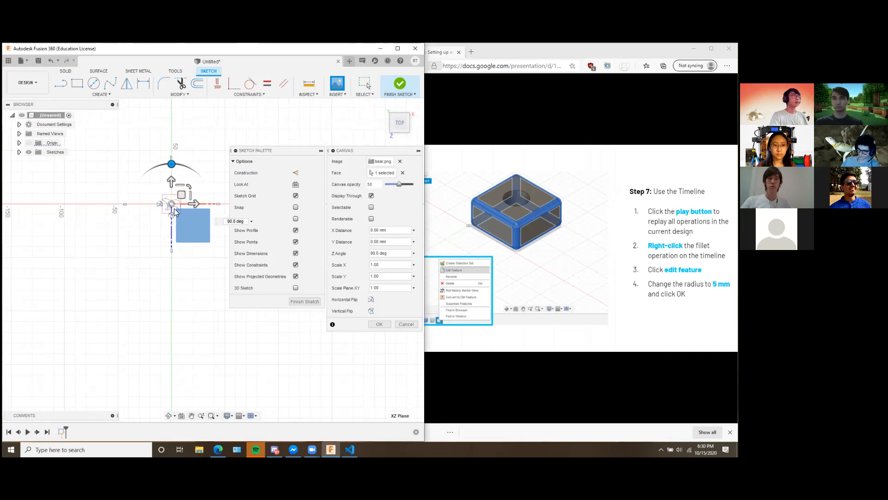
scroll(194, 202, down, 2)
scroll(194, 202, up, 6)
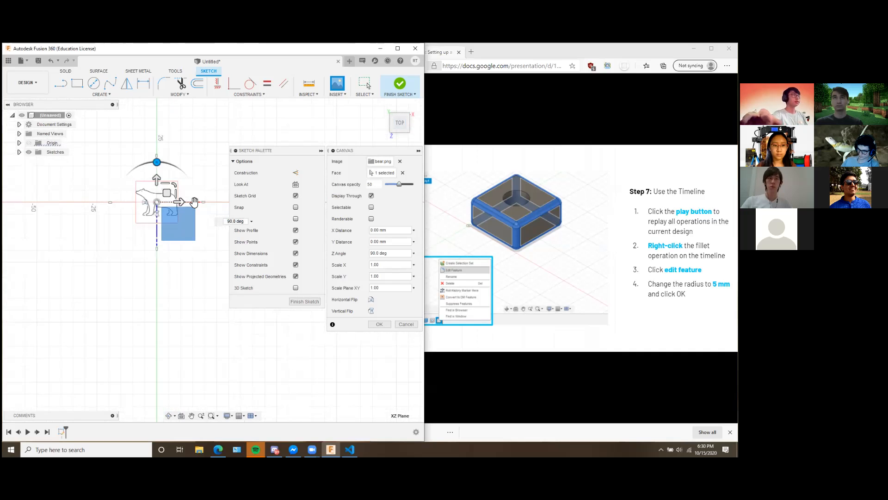
scroll(194, 202, up, 2)
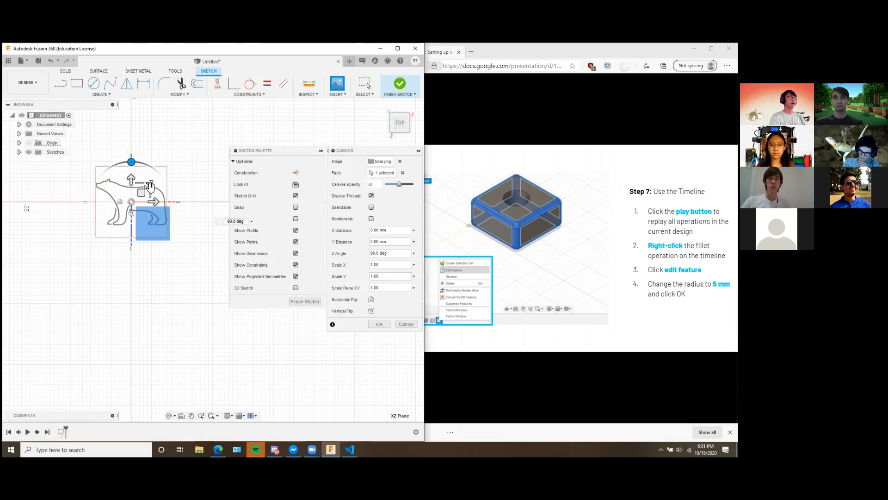
drag(150, 186, 191, 145)
middle_drag(198, 156, 246, 204)
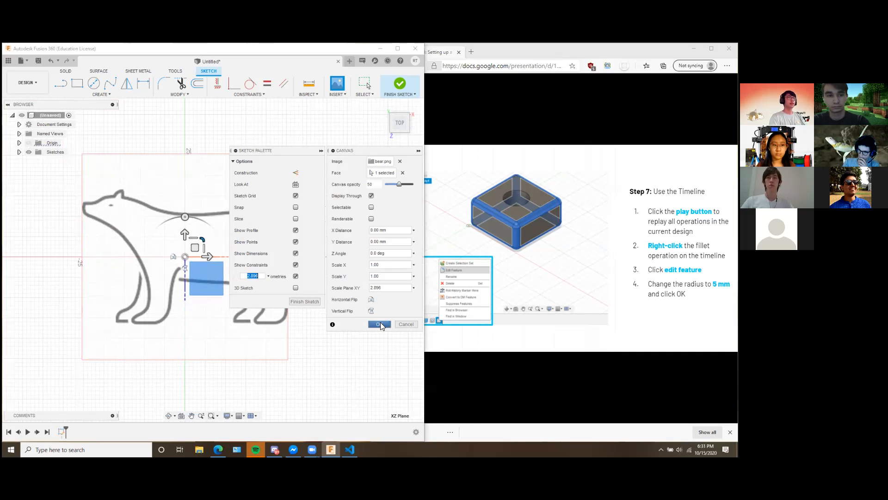
click(380, 323)
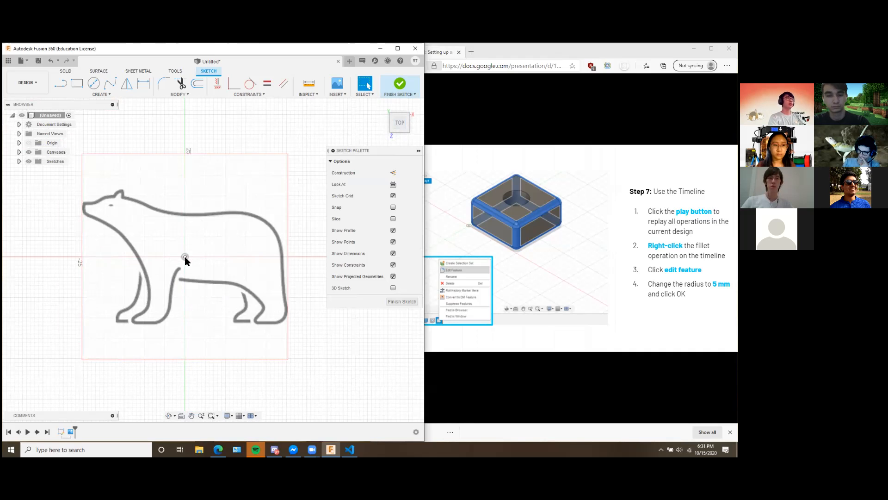
Expand the canvases list, hide the bear canvas and show it again.
click(19, 152)
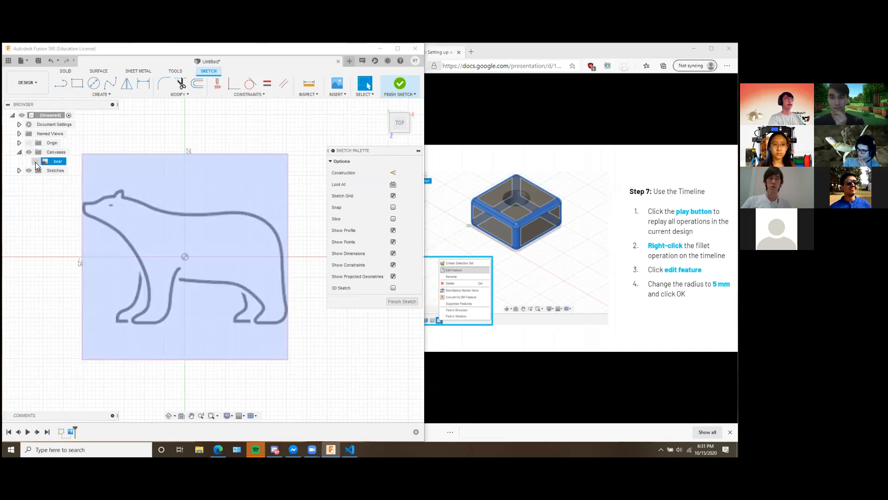
click(36, 162)
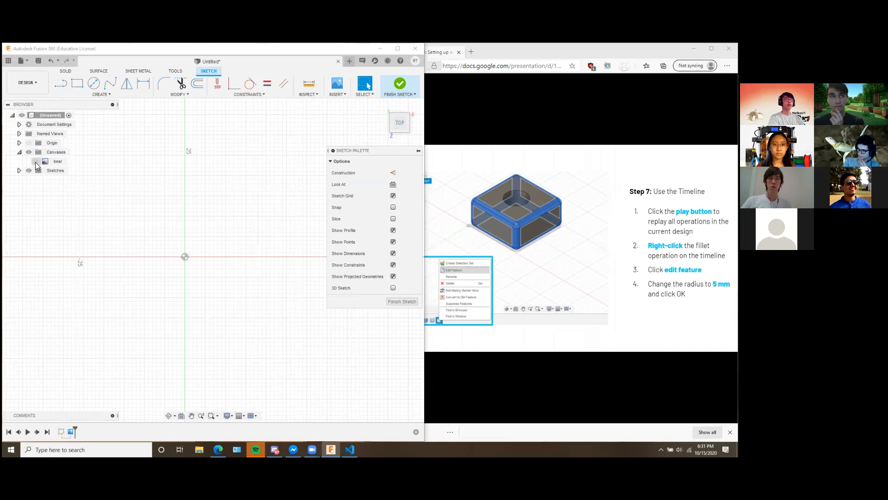
click(35, 162)
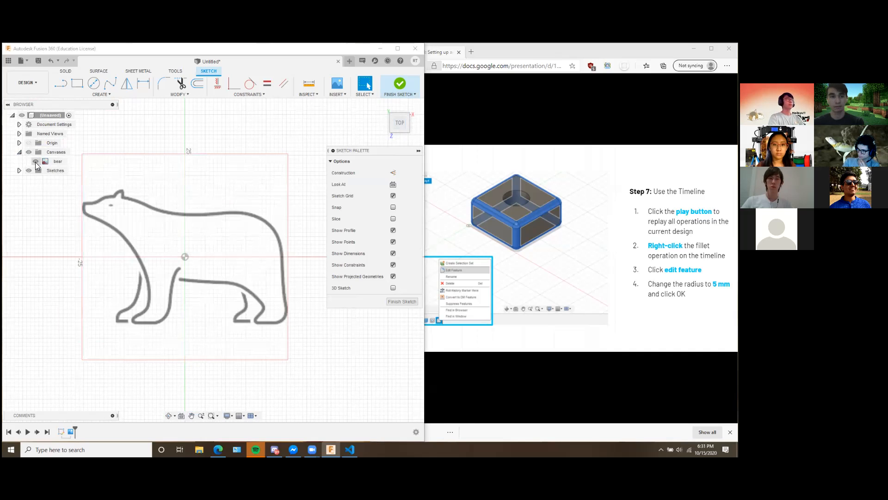
Start a fit point spline behind the bear's ear and place four points tracing its neck and back.
click(113, 86)
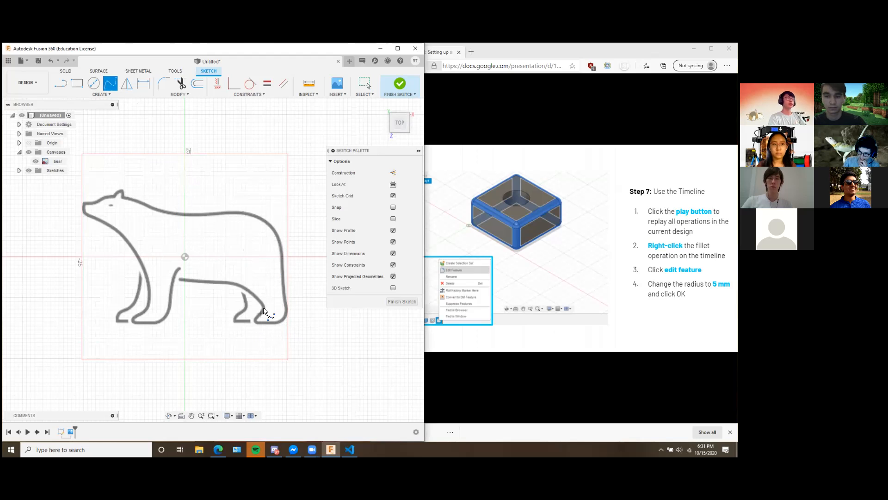
click(124, 197)
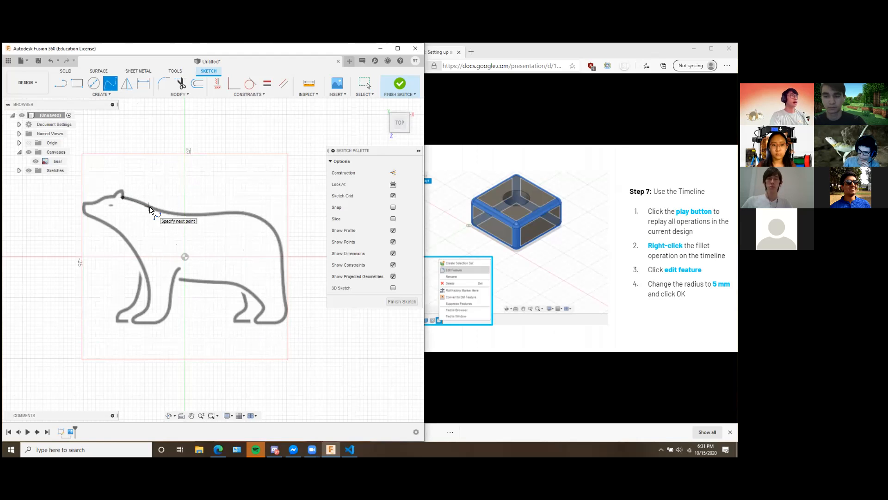
click(150, 209)
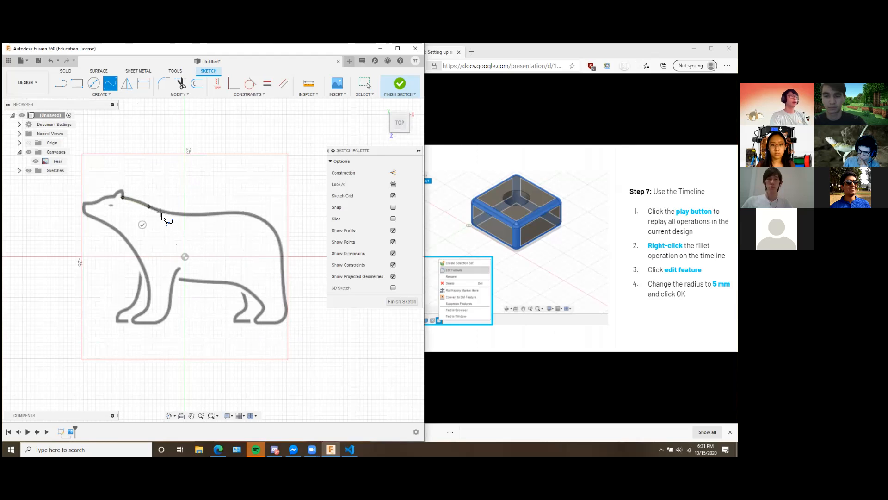
click(174, 214)
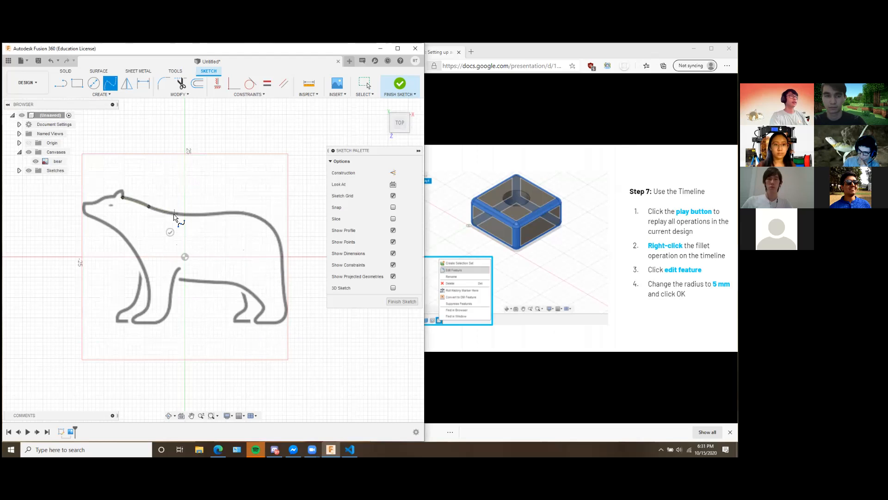
click(213, 214)
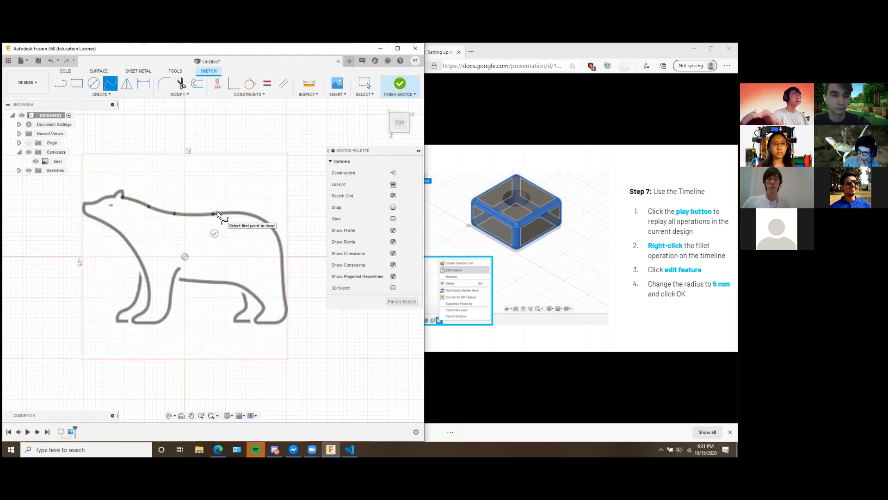
Continue the fit point spline with three more points along the bear's back and down its rump, and finish the spline.
scroll(217, 214, up, 5)
scroll(217, 213, up, 5)
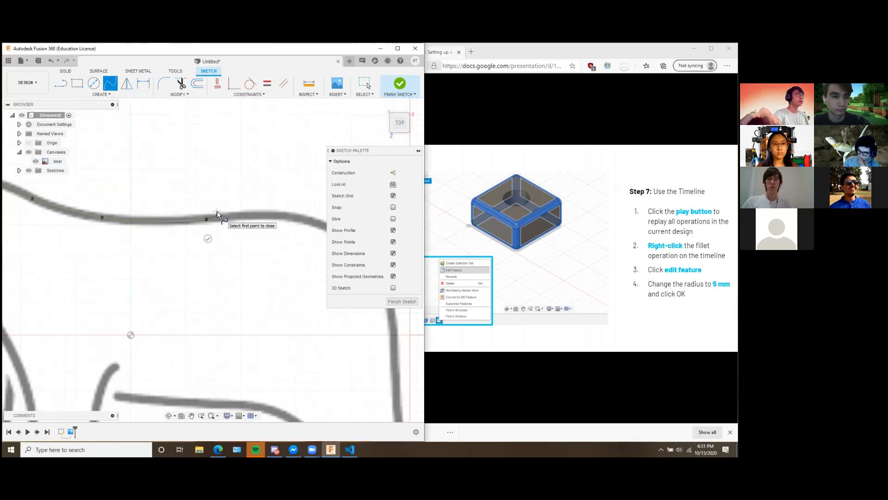
mouse_move(230, 203)
middle_down()
mouse_move(288, 205)
mouse_move(249, 204)
mouse_move(315, 184)
middle_up()
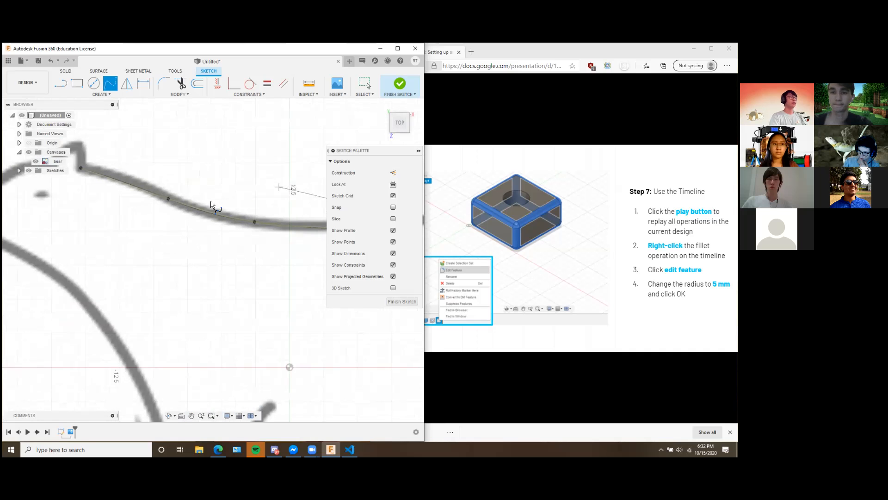
middle_drag(213, 186, 28, 167)
middle_drag(258, 182, 148, 182)
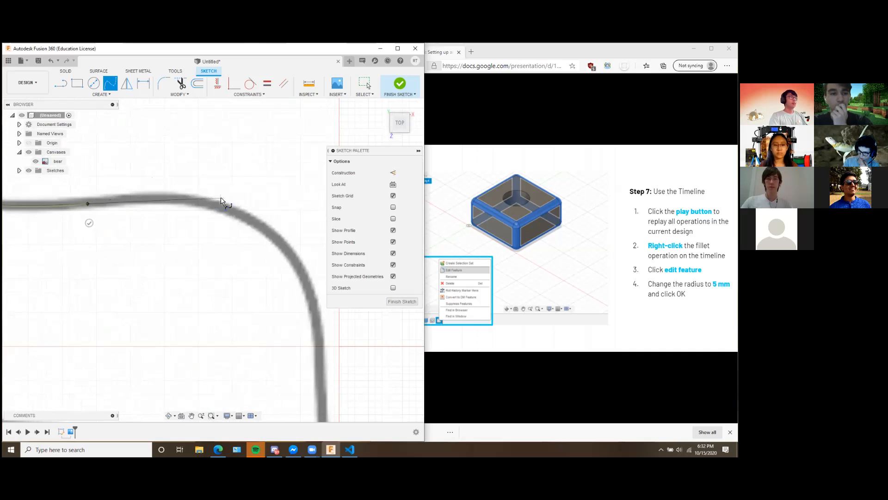
click(193, 201)
click(269, 232)
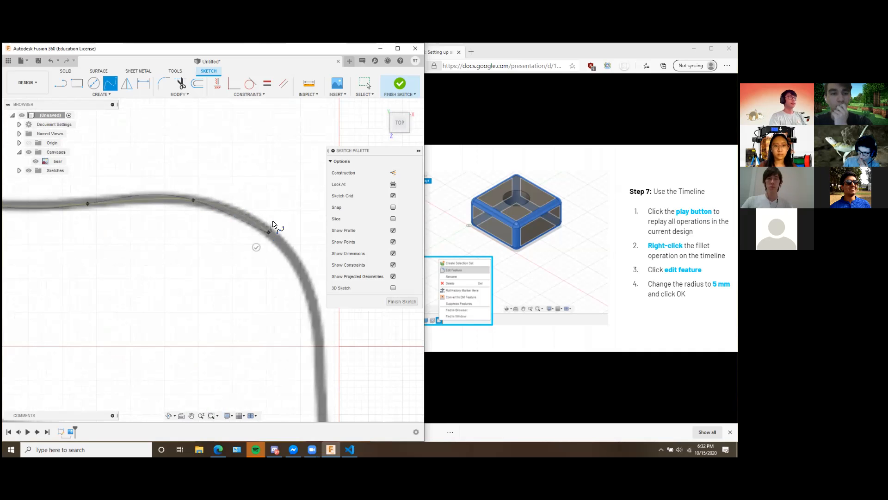
middle_drag(287, 213, 223, 139)
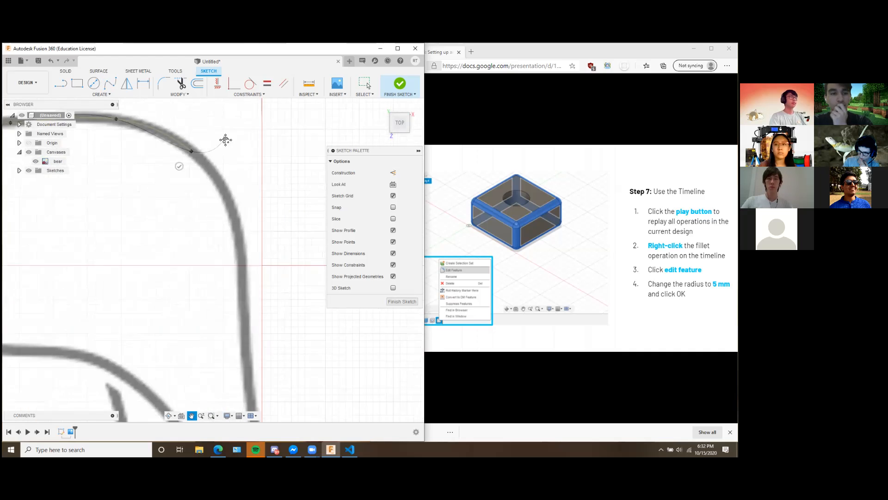
click(245, 251)
middle_drag(266, 286, 256, 187)
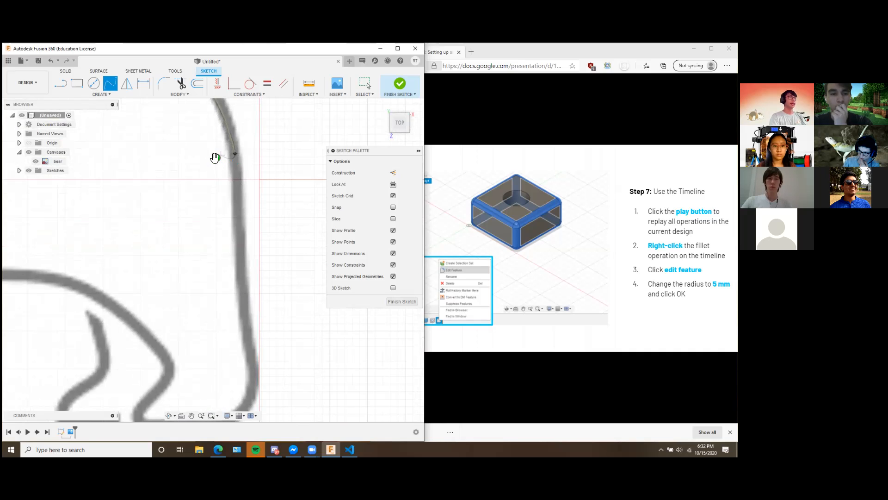
click(216, 160)
middle_drag(209, 174, 279, 258)
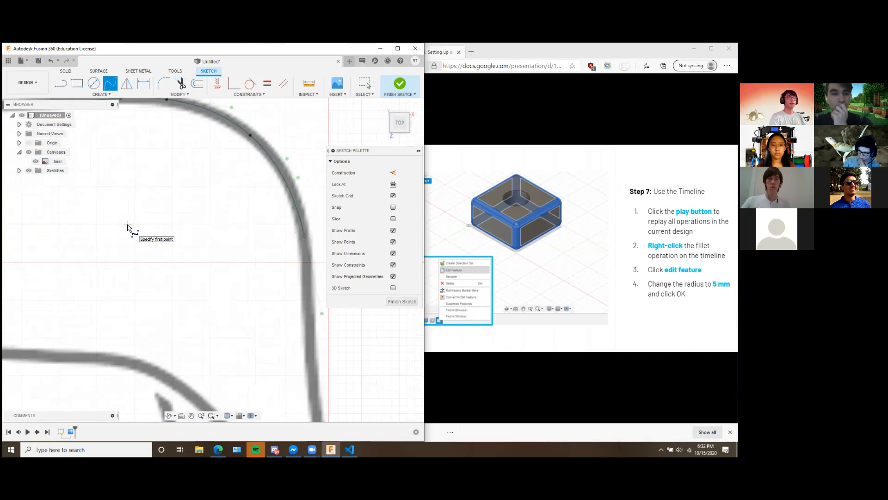
scroll(128, 227, down, 4)
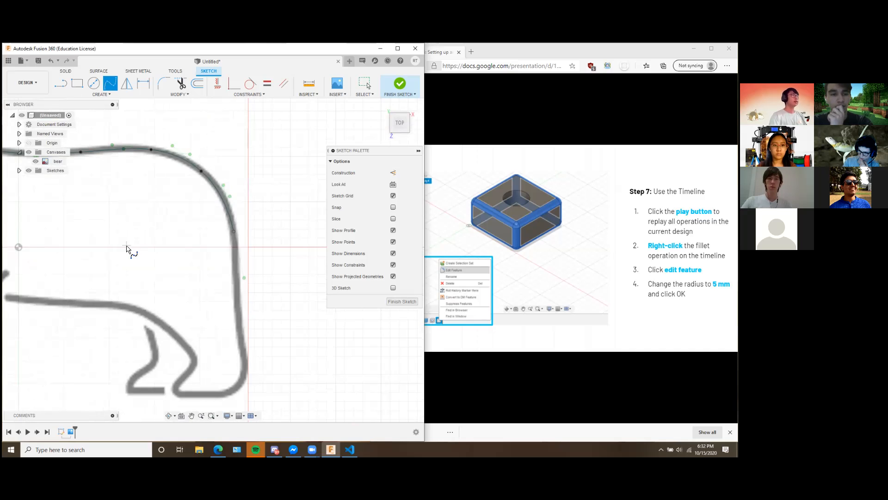
Hide the bear canvas and examine the traced back spline on its own.
click(35, 161)
middle_drag(252, 282, 315, 297)
scroll(275, 265, up, 4)
scroll(276, 266, down, 5)
scroll(276, 268, down, 3)
middle_drag(278, 266, 164, 239)
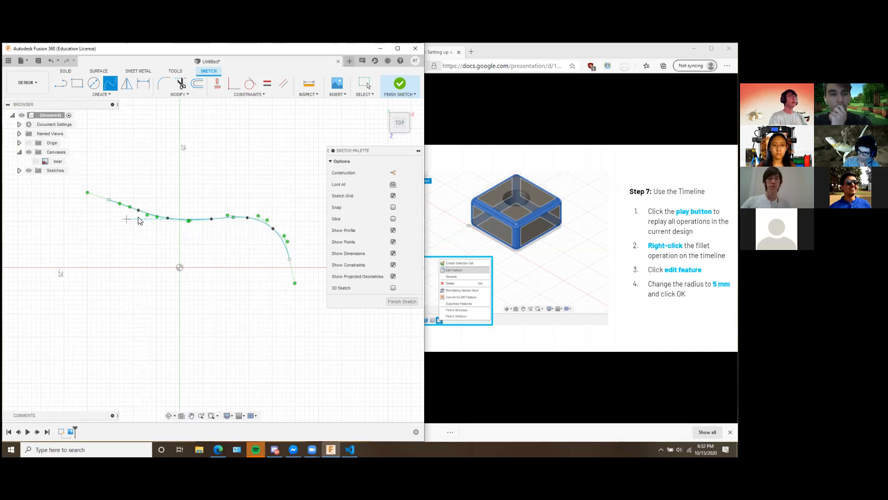
Return to editing the sketch and show the bear canvas.
key(a)
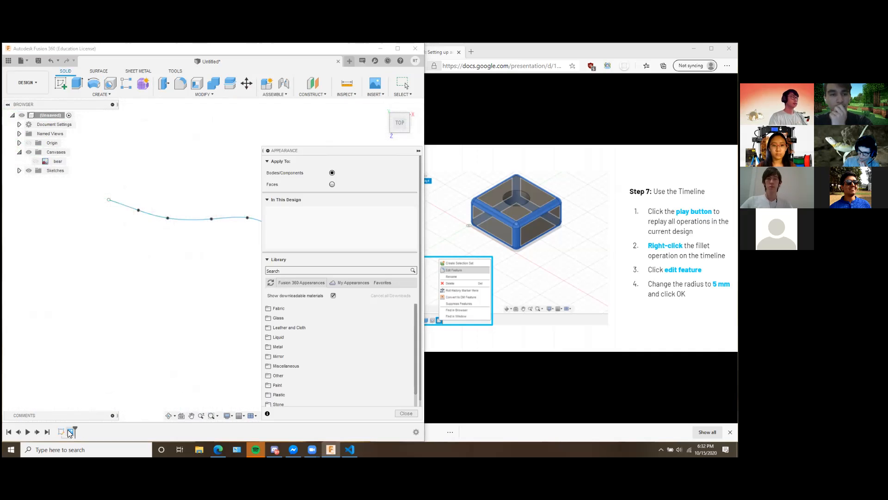
double_click(70, 432)
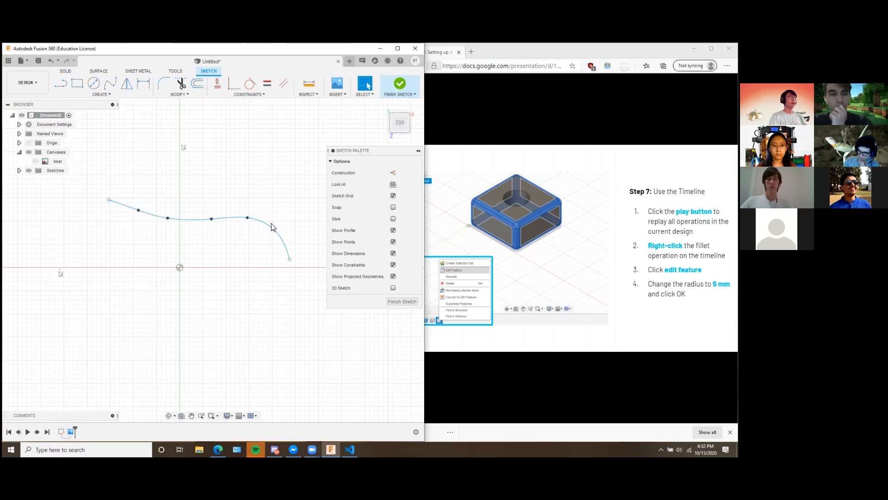
click(35, 161)
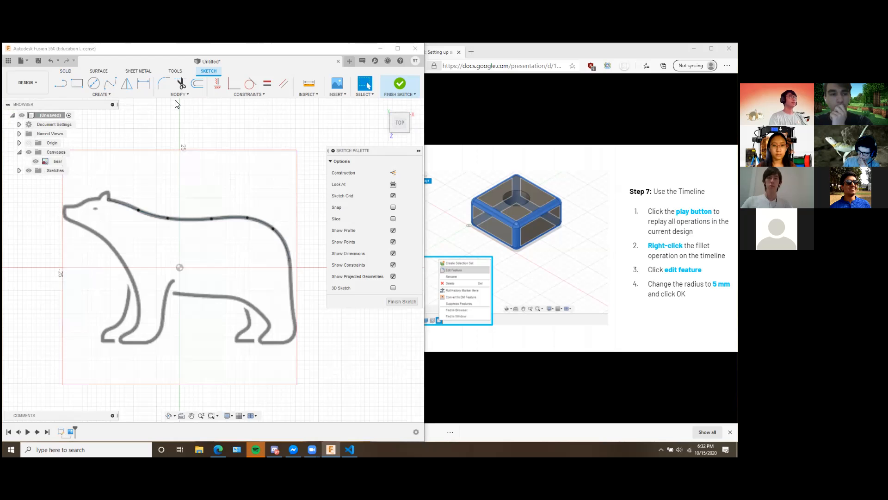
click(111, 85)
scroll(271, 281, up, 1)
middle_drag(263, 271, 256, 215)
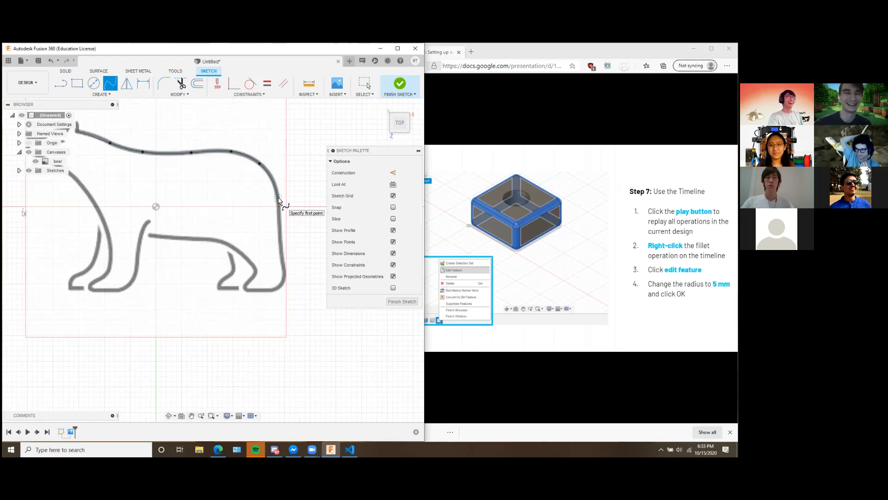
scroll(208, 228, up, 3)
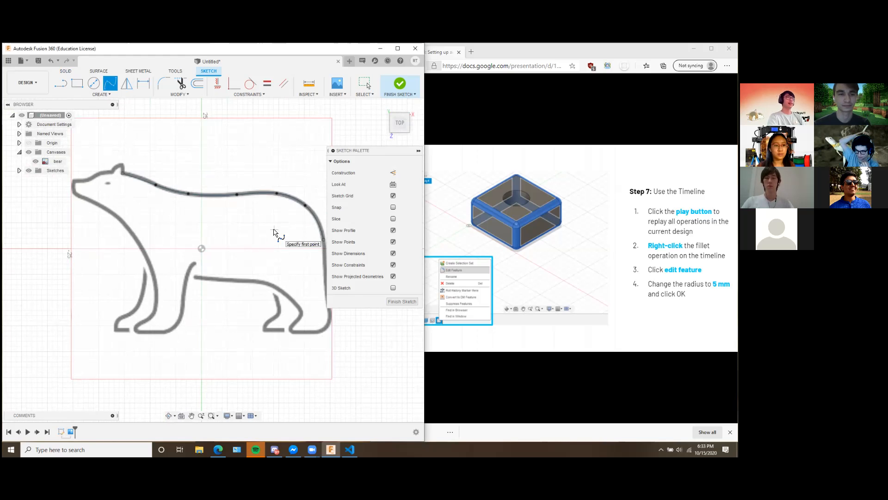
middle_drag(276, 224, 270, 230)
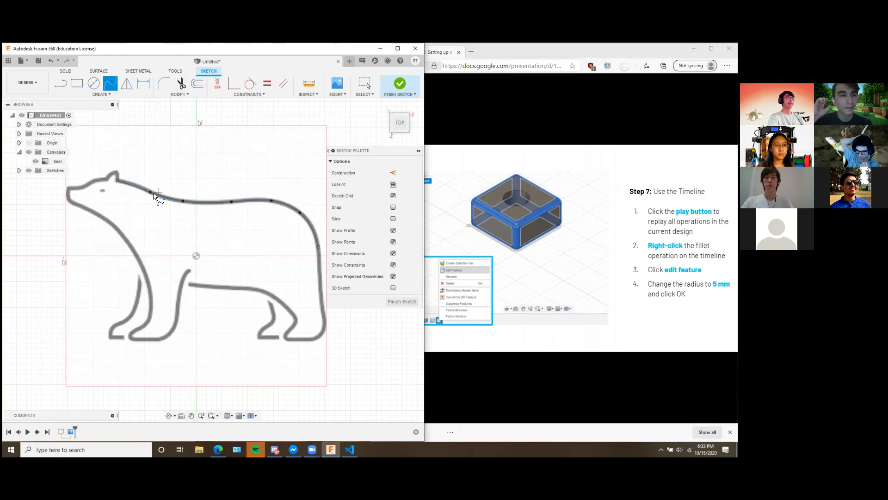
mouse_move(258, 249)
middle_down()
mouse_move(238, 231)
mouse_move(245, 226)
middle_up()
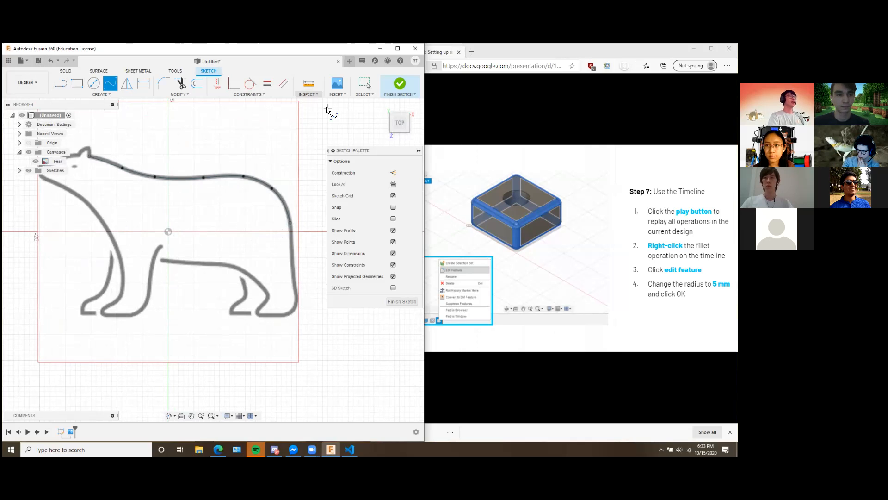
Finish the sketch, expand the sketches list and reopen Sketch1 for editing.
click(399, 87)
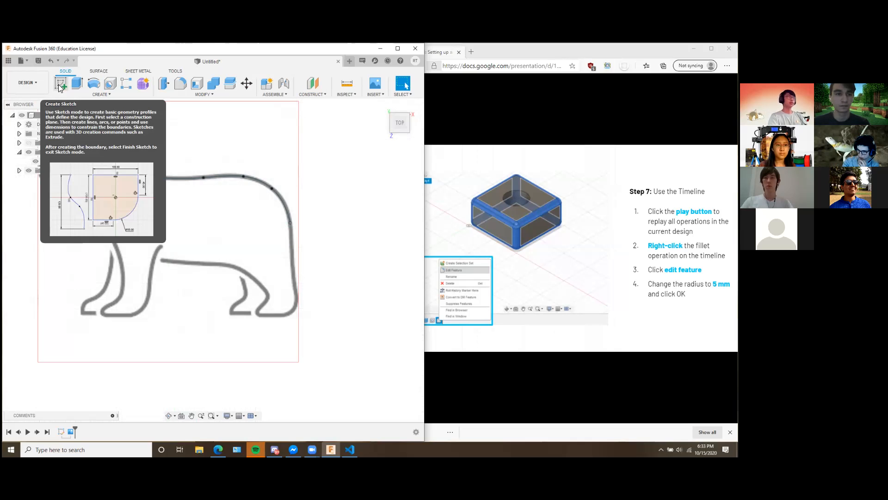
click(20, 171)
right_click(57, 179)
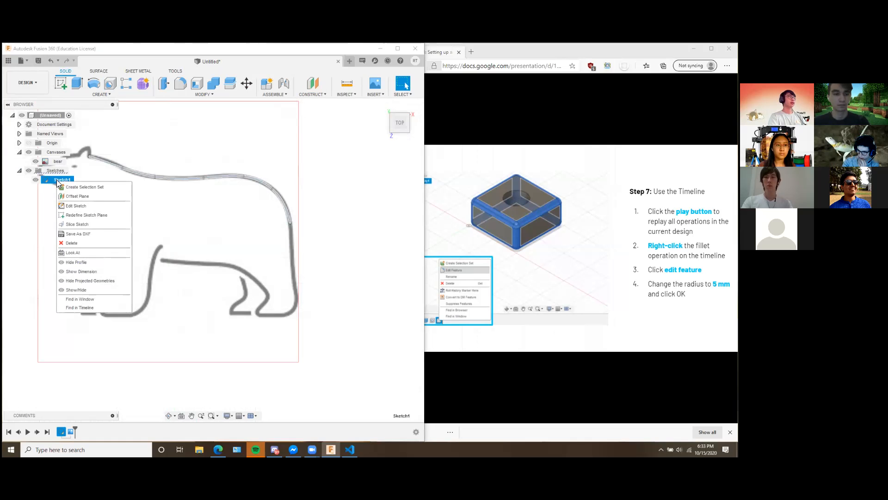
click(87, 206)
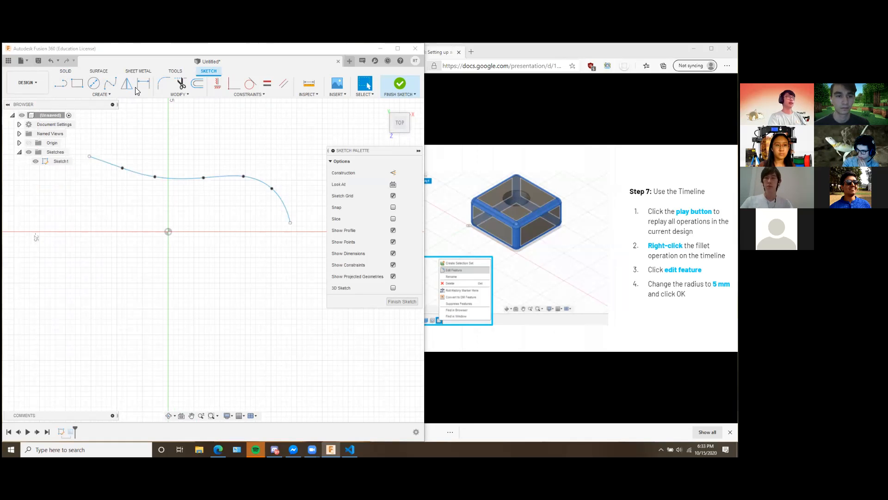
click(106, 95)
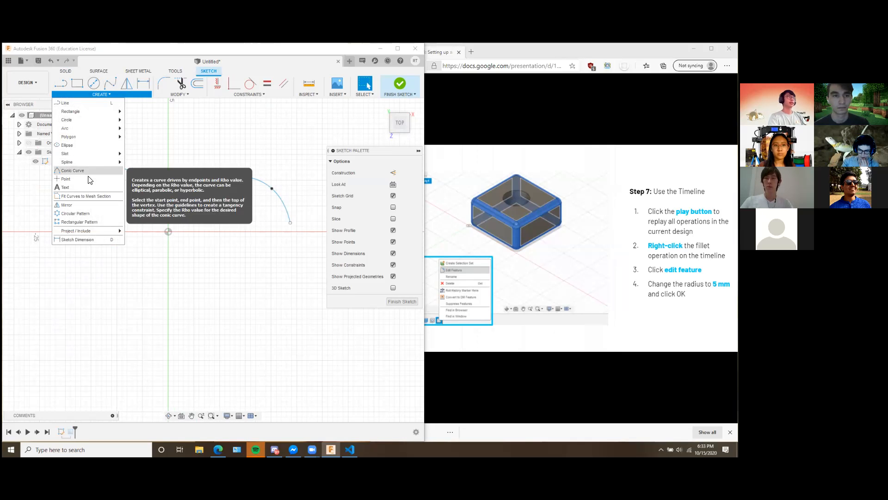
click(93, 96)
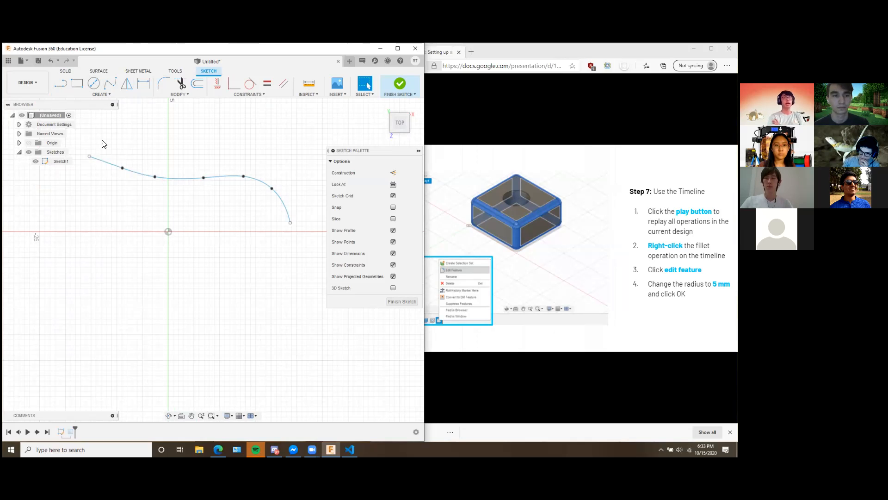
click(33, 80)
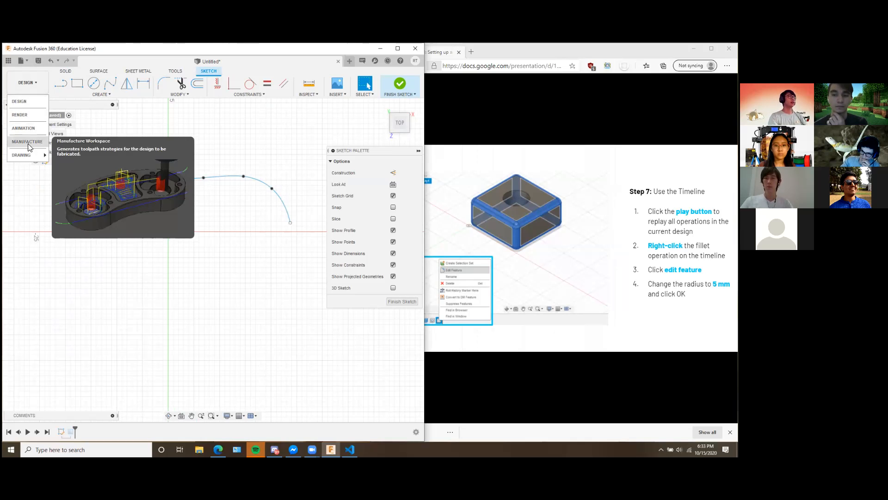
mouse_move(28, 156)
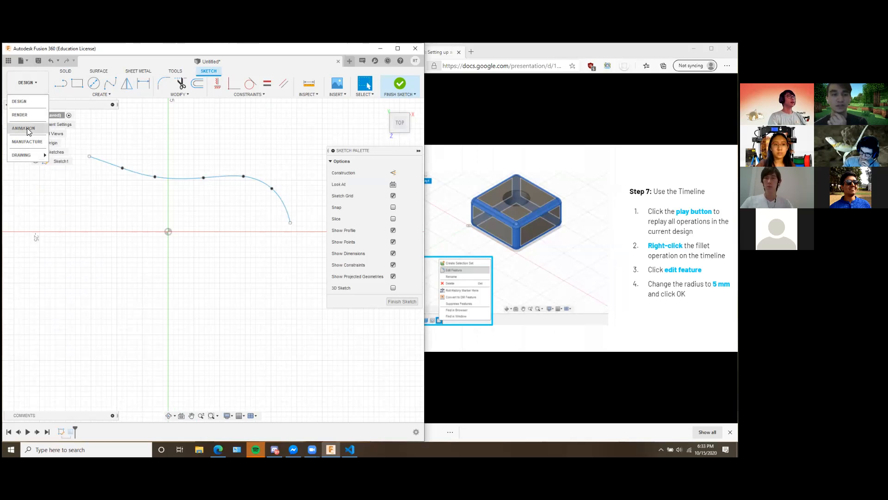
click(35, 86)
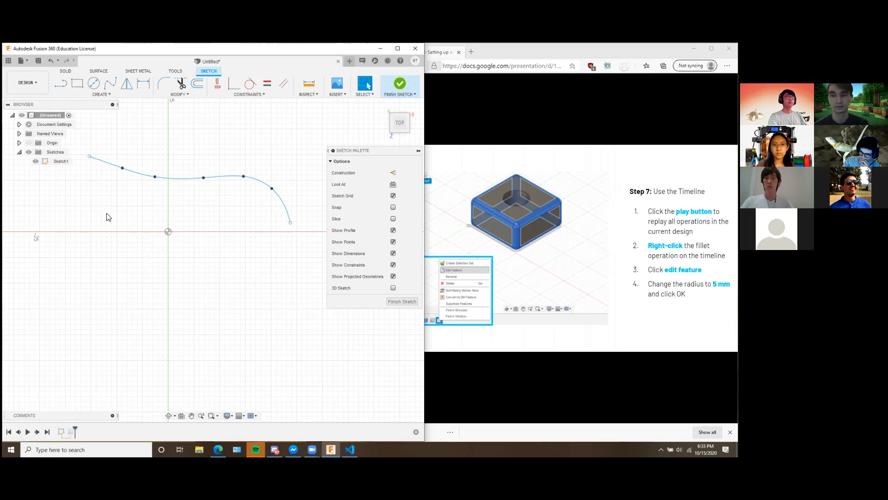
middle_drag(239, 215, 243, 207)
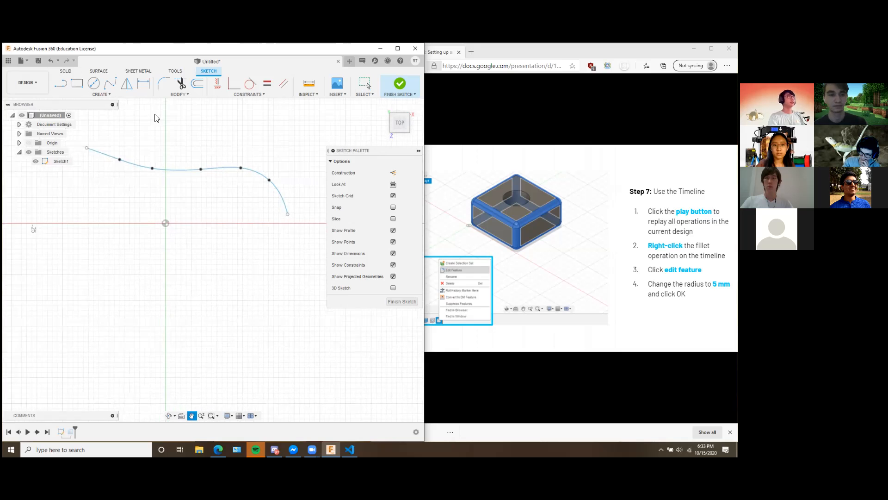
click(19, 144)
click(19, 144)
Exit Sketch1 to the full design and open it for editing again.
click(399, 84)
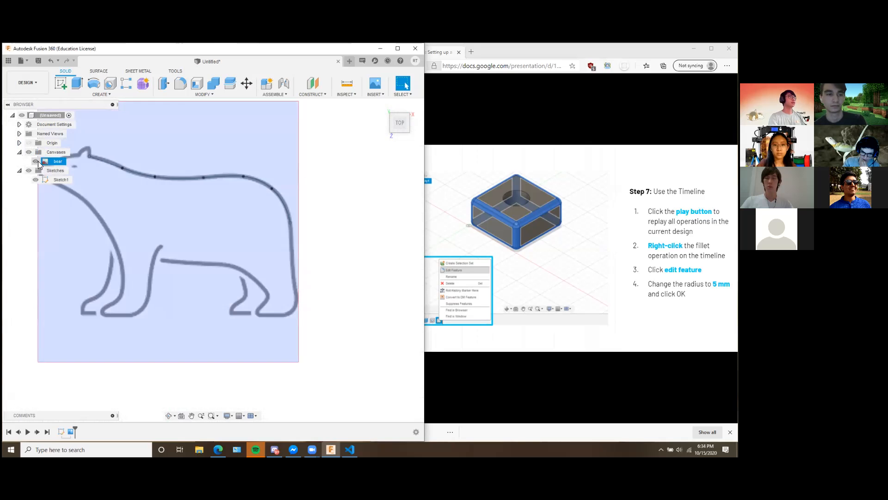
right_click(57, 180)
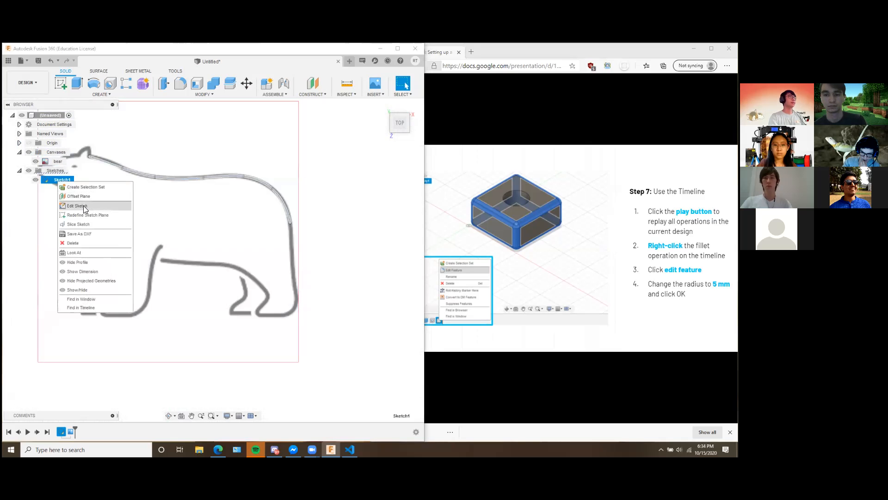
click(77, 206)
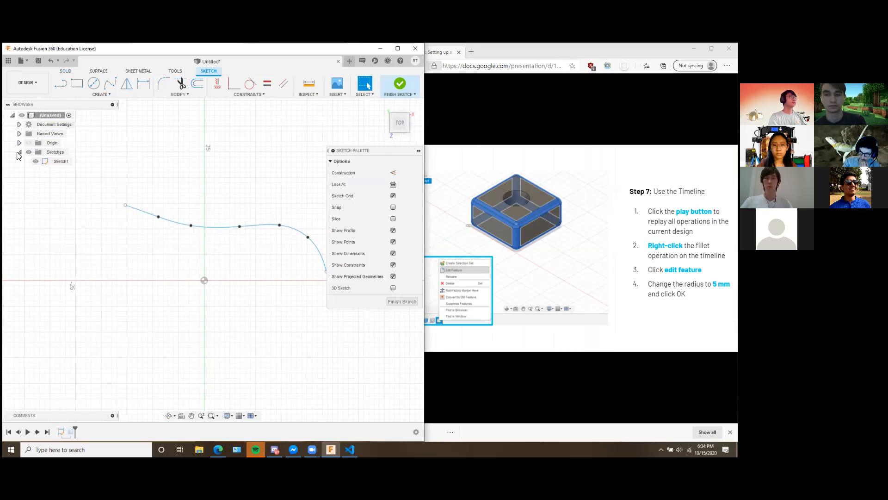
Look for the bear canvas in the Document Settings, Named Views and Origin entries and in the timeline while Sketch1 is being edited.
click(19, 133)
click(19, 134)
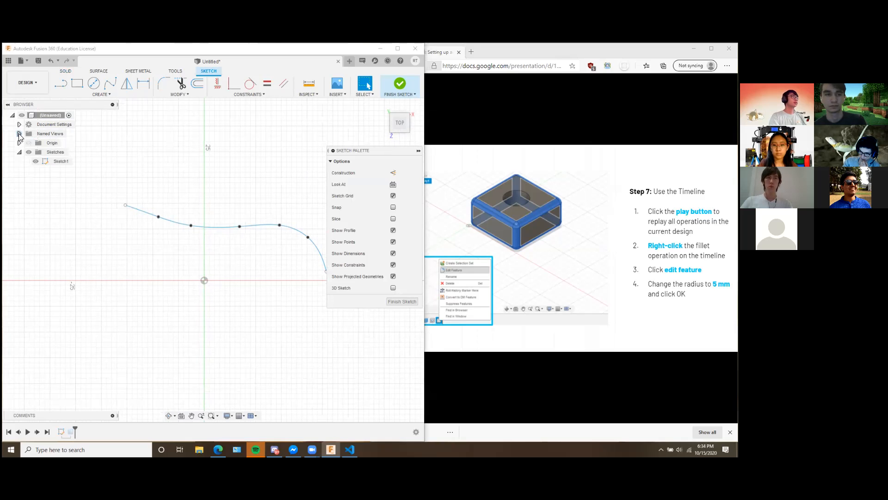
click(19, 143)
click(19, 143)
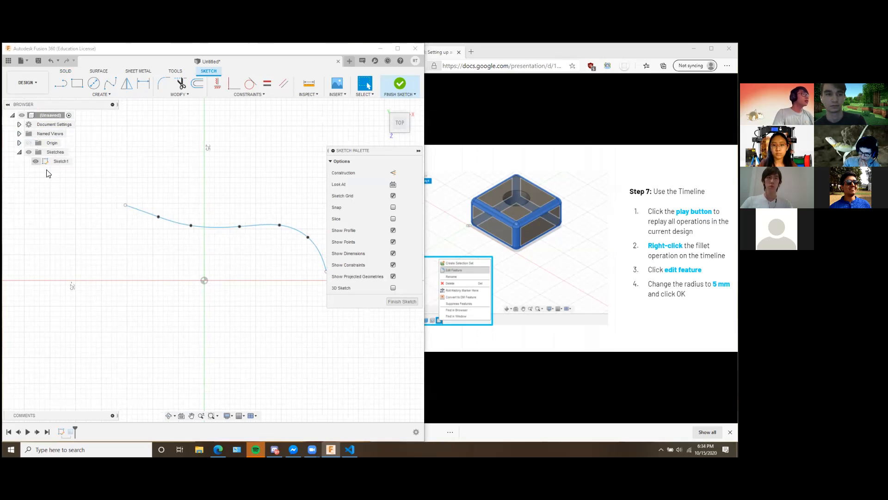
mouse_move(291, 191)
shift+middle_down()
mouse_move(284, 173)
mouse_move(224, 200)
mouse_move(222, 226)
mouse_move(238, 186)
mouse_move(274, 218)
shift+middle_up()
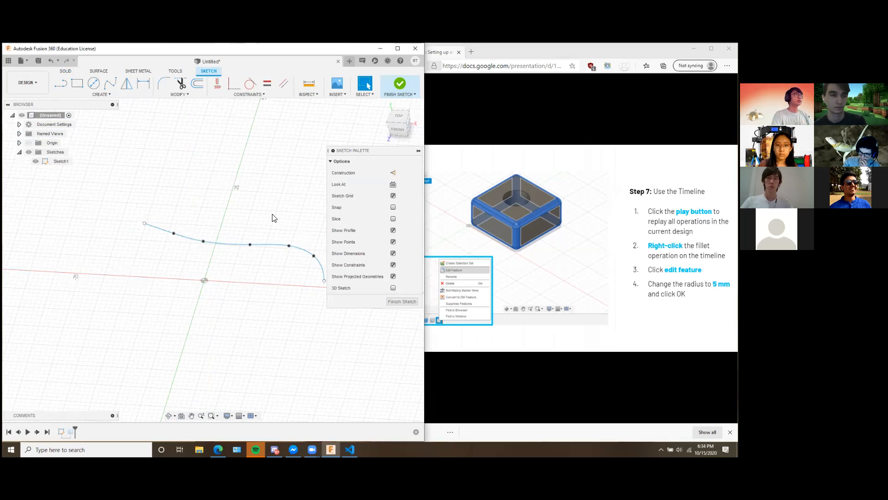
click(404, 121)
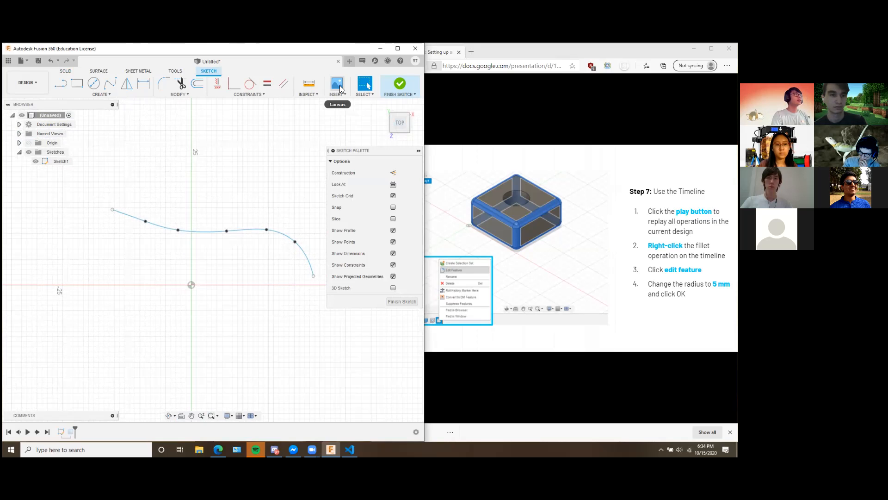
click(21, 124)
click(20, 124)
click(20, 134)
click(20, 134)
click(19, 144)
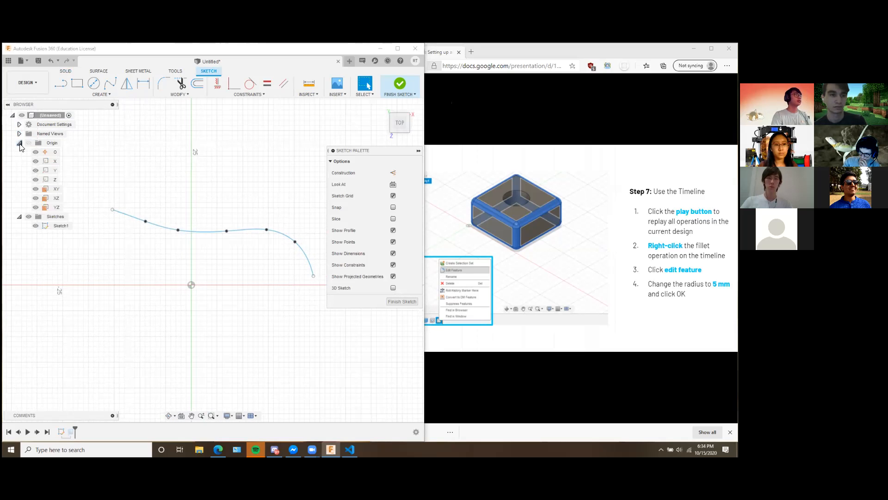
click(20, 144)
click(61, 161)
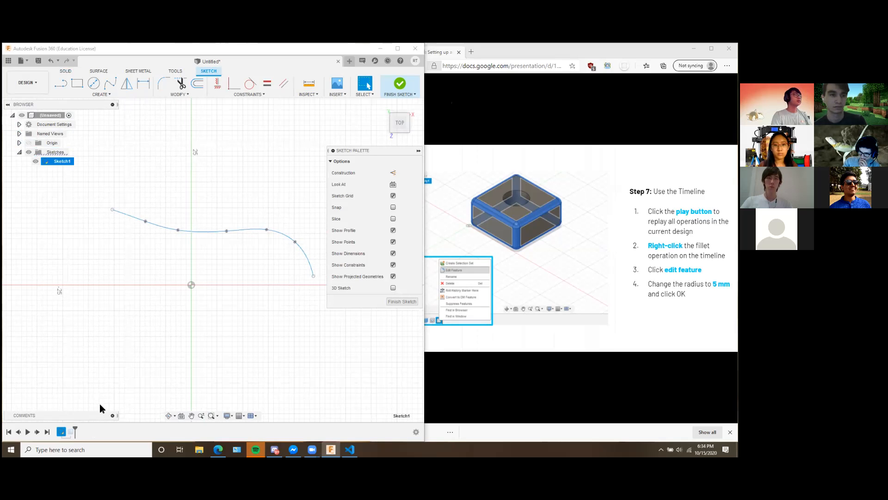
click(70, 432)
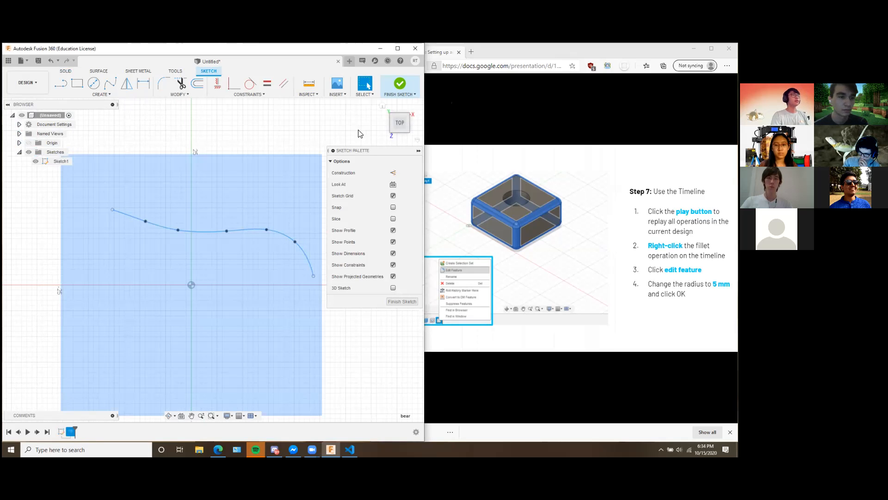
Finish editing Sketch1 and view the bear canvas together with the sketch in the full design.
click(400, 83)
scroll(197, 264, down, 1)
middle_drag(215, 288, 269, 231)
click(92, 433)
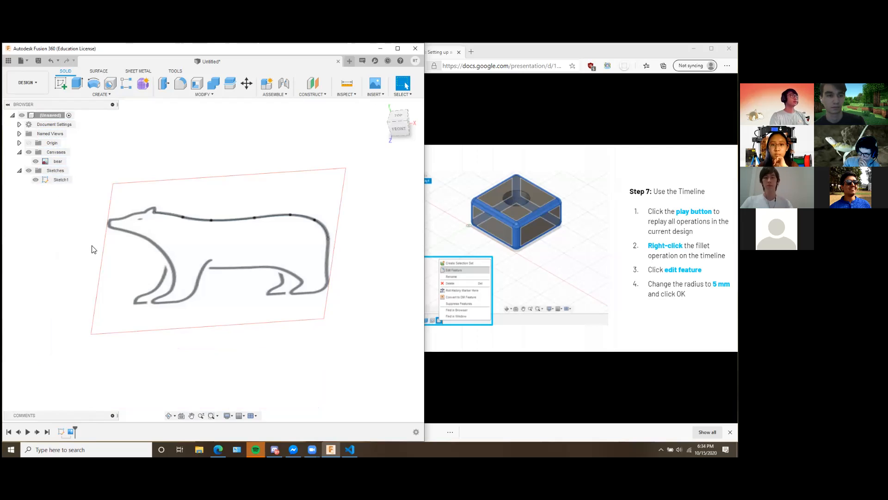
Reopen Sketch1 from the timeline, check the bear canvas entry that follows it, and finish the sketch.
right_click(61, 431)
click(90, 377)
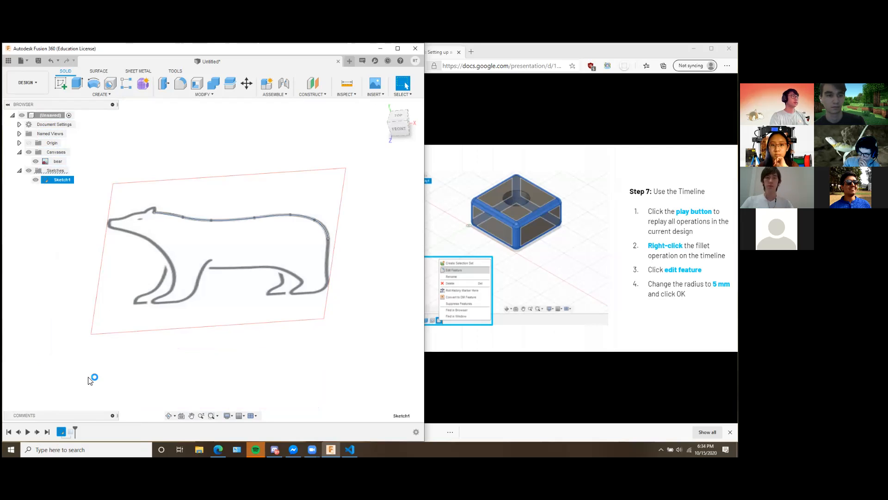
right_click(71, 433)
click(110, 438)
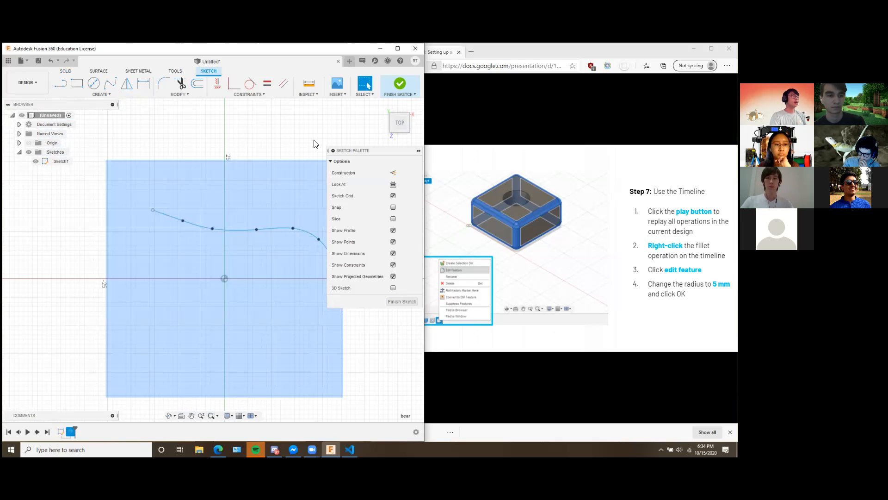
click(392, 79)
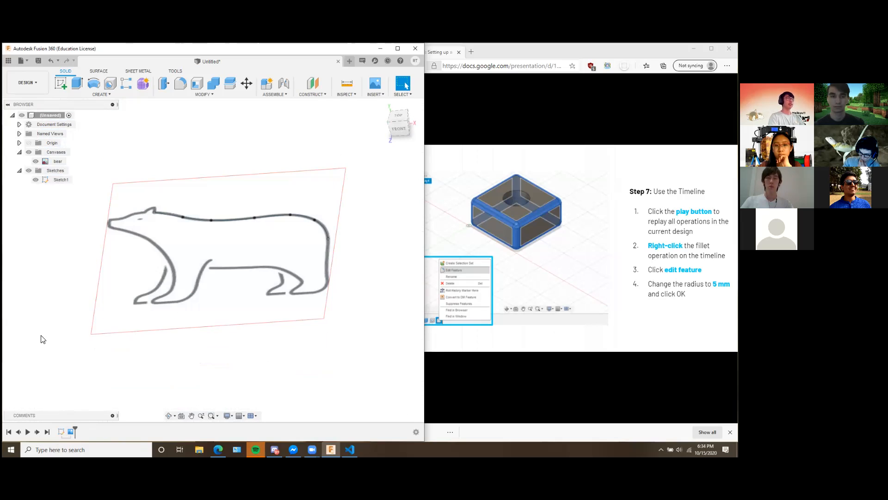
Move the bear canvas ahead of Sketch1 in the timeline and check the order of both entries.
click(71, 432)
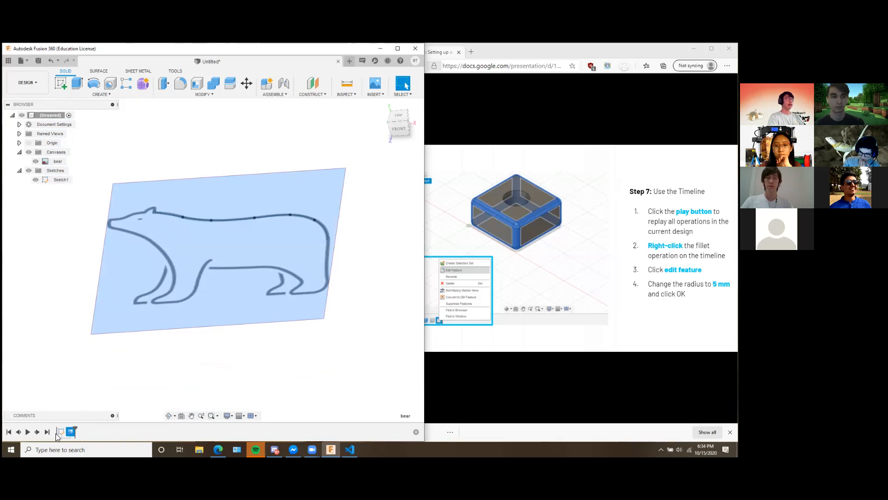
drag(71, 432, 55, 436)
click(62, 432)
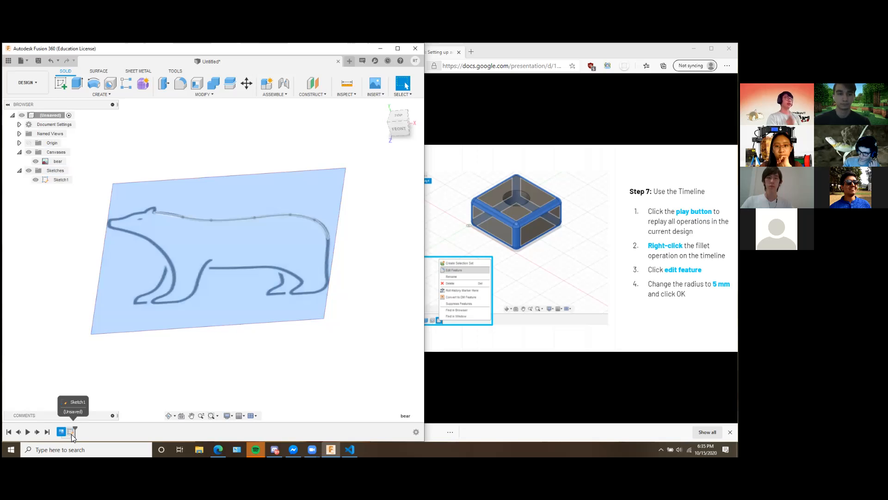
click(70, 432)
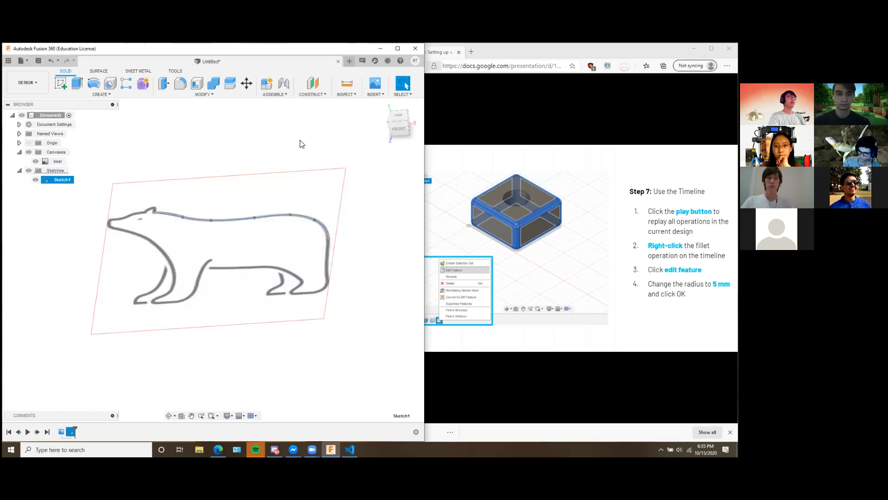
Open Sketch1 for editing over the bear canvas.
right_click(68, 179)
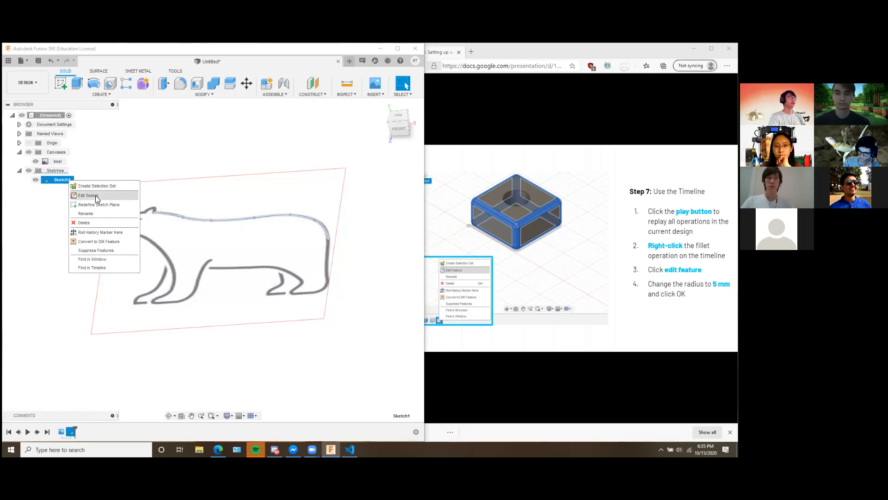
click(95, 195)
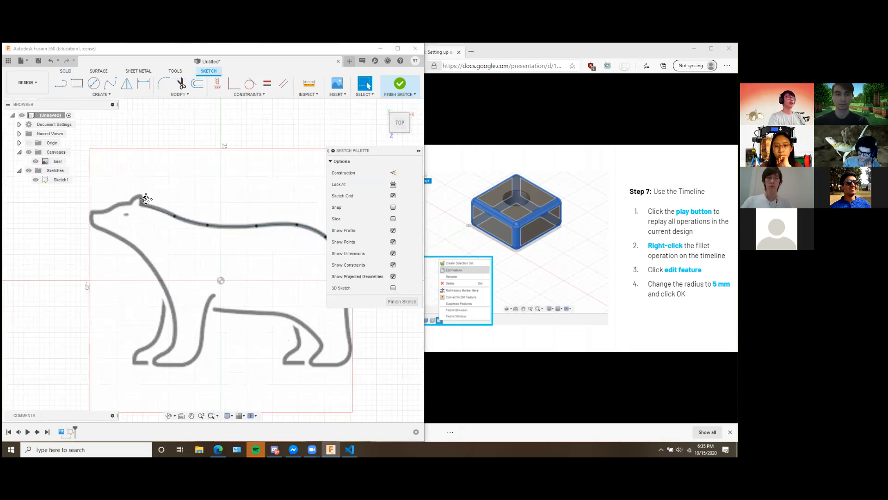
mouse_move(197, 207)
middle_down()
mouse_move(216, 208)
mouse_move(191, 212)
middle_up()
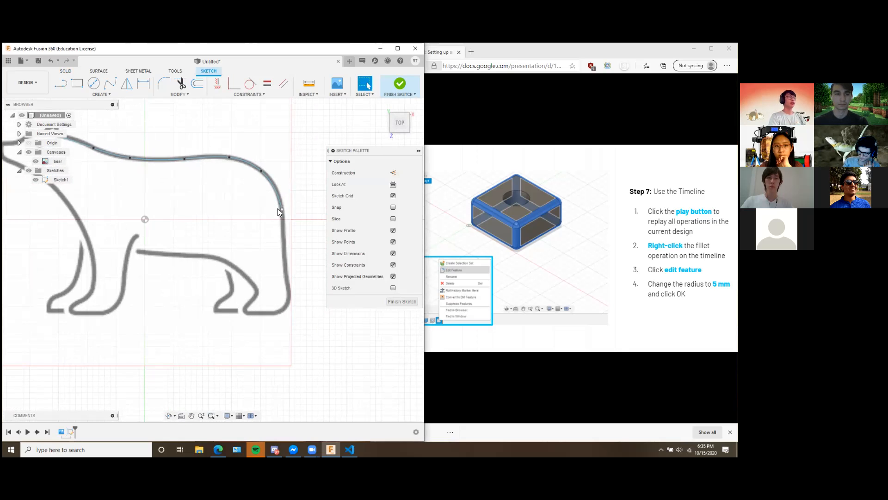
Trace the bear's rump and the rear edge of the hind leg with a spline from the back curve's end to the heel.
click(108, 88)
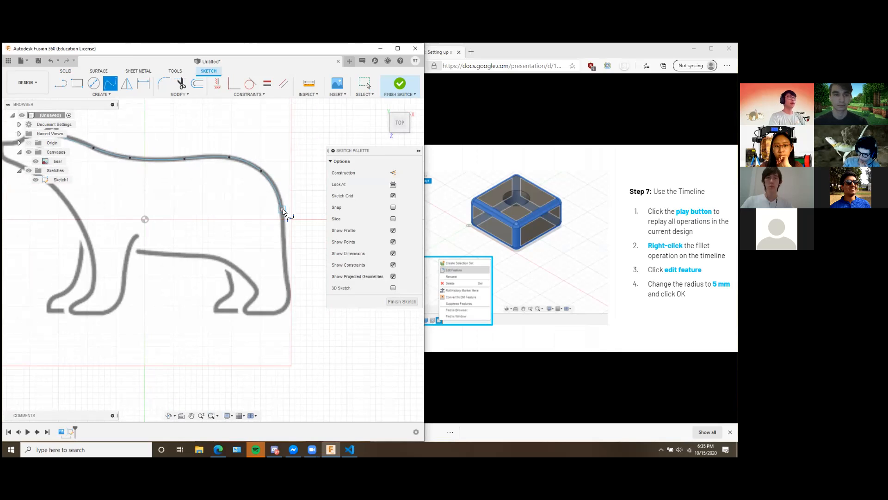
click(284, 259)
click(289, 292)
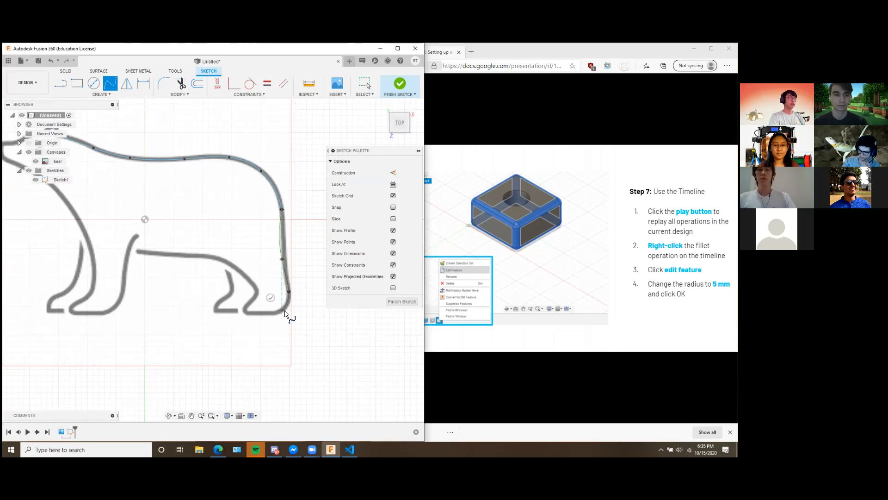
click(282, 312)
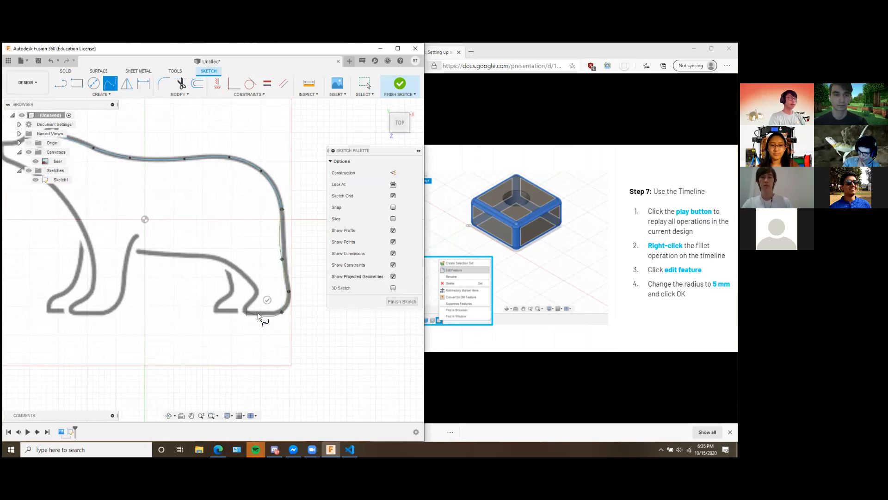
click(267, 299)
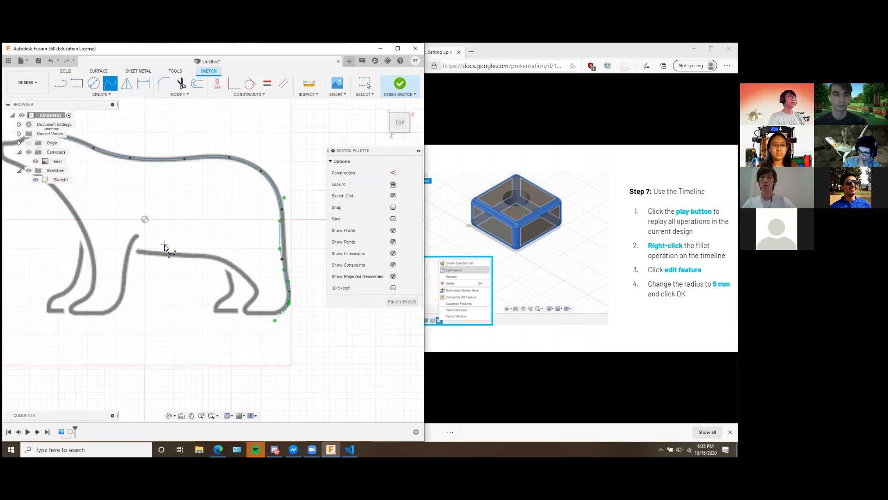
Draw a line along the sole of the near hind foot from the heel spline's end to the toe.
key(l)
drag(283, 313, 246, 315)
click(244, 312)
key(Escape)
Trace the front edge of the near hind leg with a spline from the toe up to the belly.
click(111, 85)
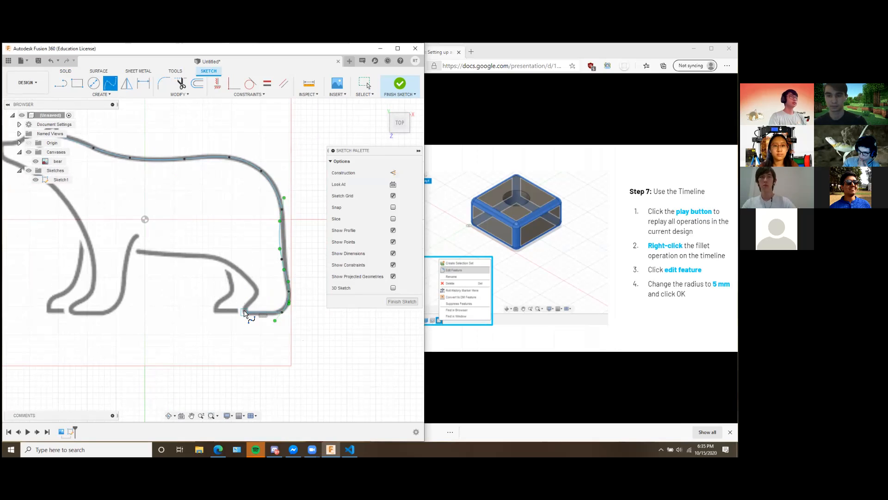
click(256, 292)
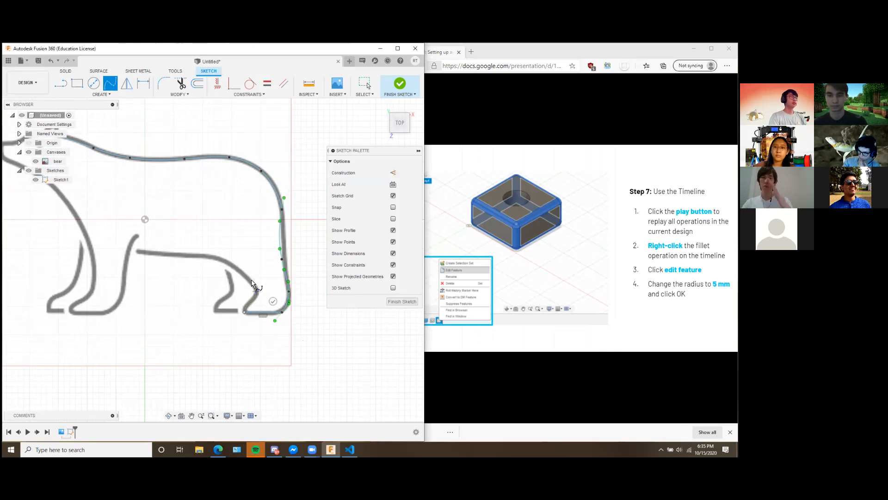
click(210, 257)
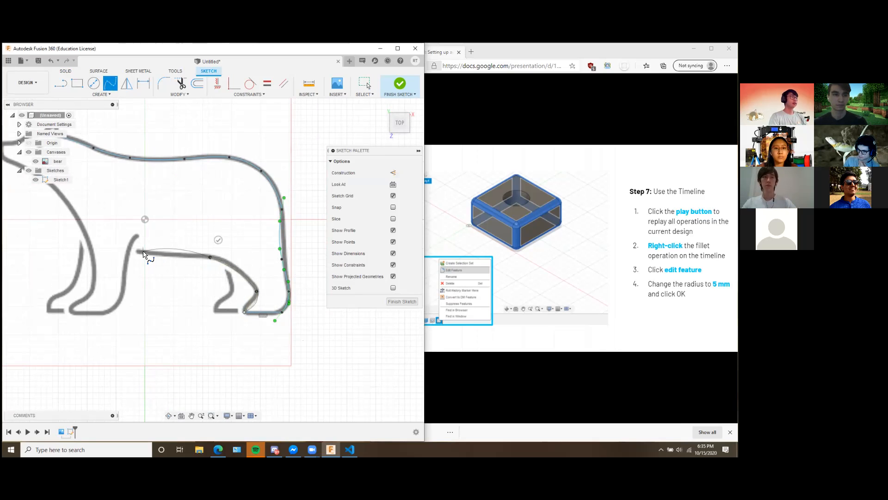
click(216, 239)
Draw a line about 13 mm long along the belly from the hind leg spline's end to the front leg.
key(l)
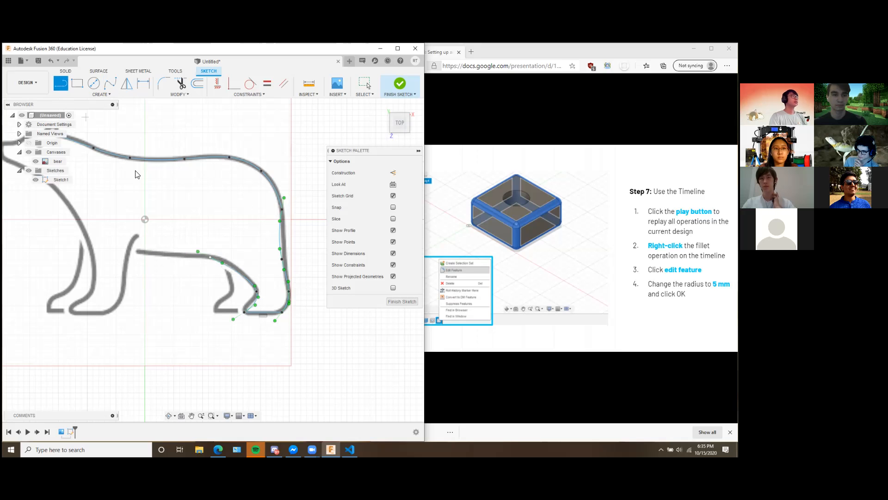
click(210, 257)
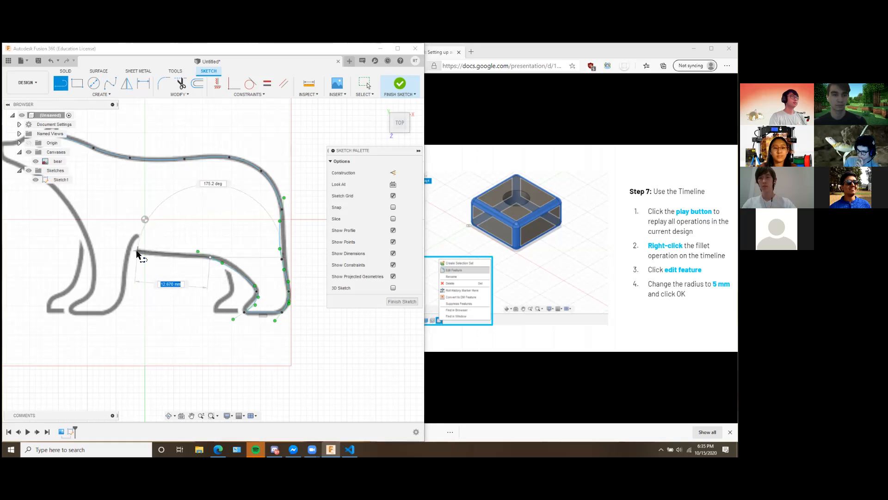
click(132, 252)
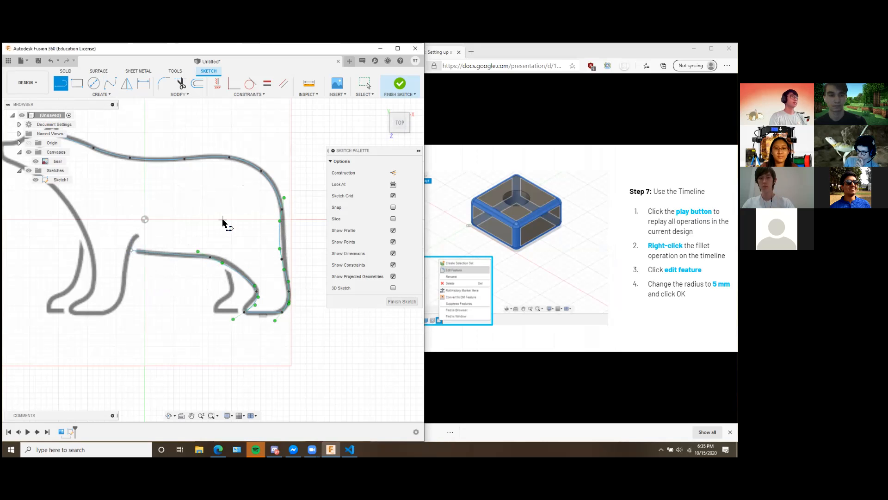
key(Escape)
Trace the far hind leg with one spline down to the ankle and its foot with another ending at the near foot.
middle_drag(258, 247, 303, 218)
mouse_move(243, 202)
middle_down()
mouse_move(255, 226)
mouse_move(217, 198)
middle_up()
middle_drag(82, 120, 74, 117)
click(110, 83)
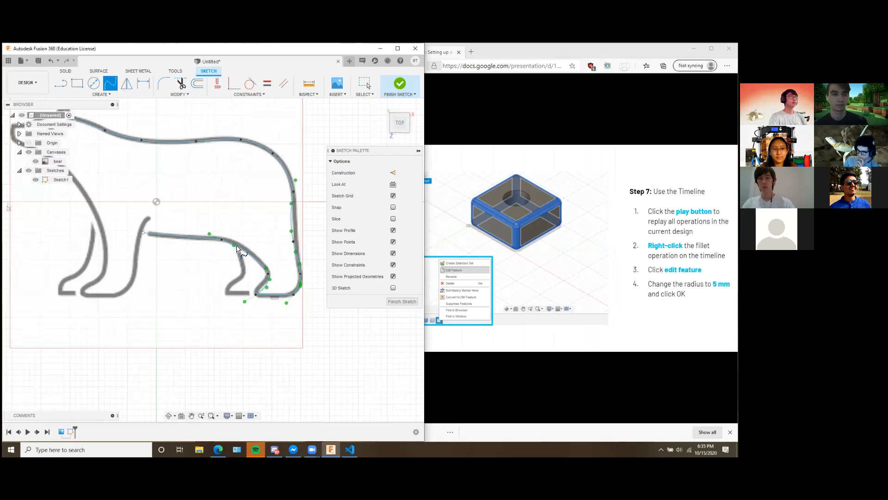
click(236, 250)
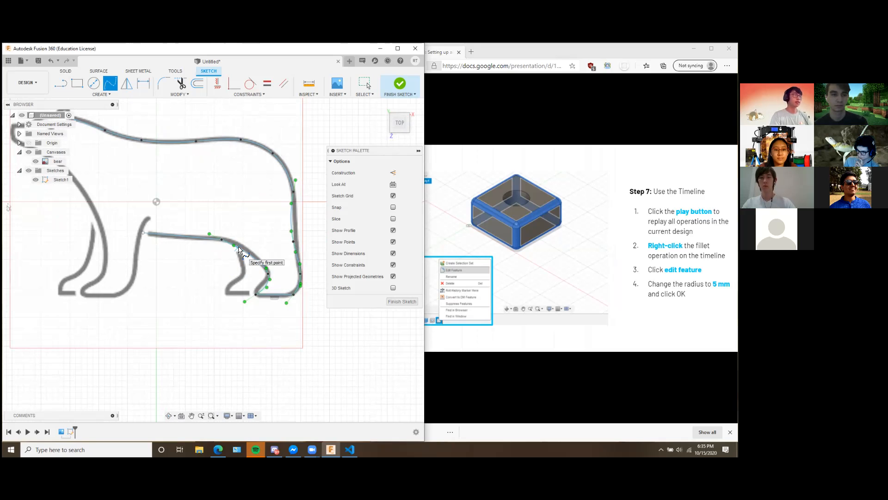
scroll(238, 250, up, 3)
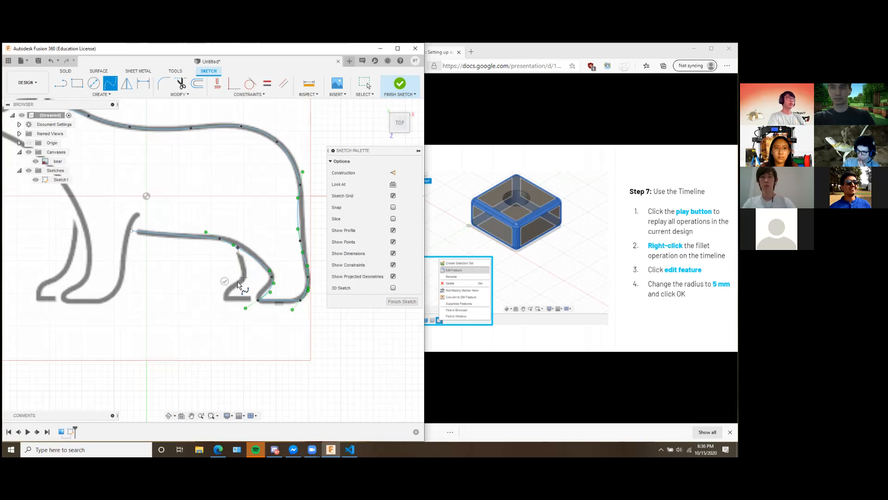
click(225, 282)
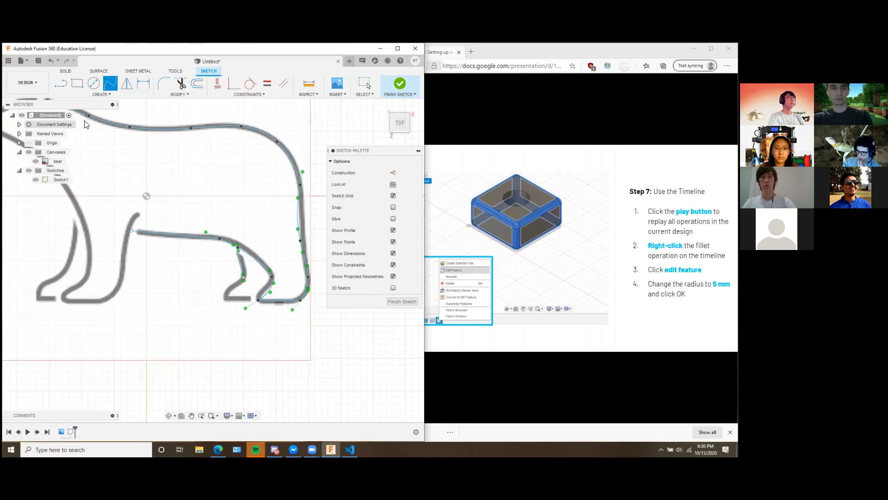
click(112, 87)
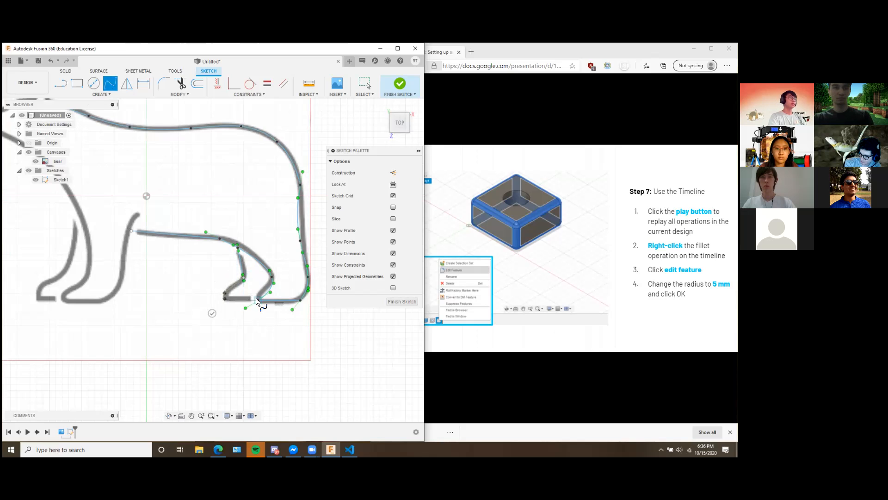
click(211, 314)
mouse_move(136, 185)
middle_down()
mouse_move(178, 172)
mouse_move(258, 192)
mouse_move(163, 173)
middle_up()
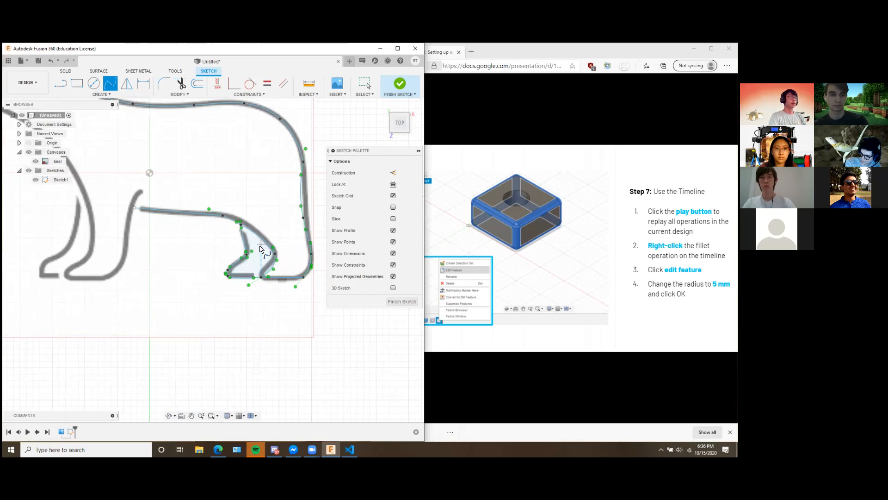
mouse_move(176, 239)
middle_down()
mouse_move(240, 254)
mouse_move(192, 182)
middle_up()
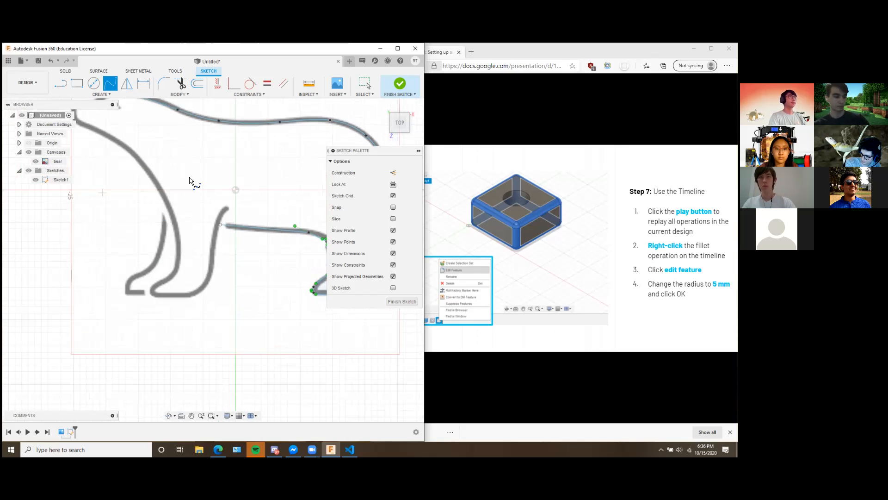
click(221, 226)
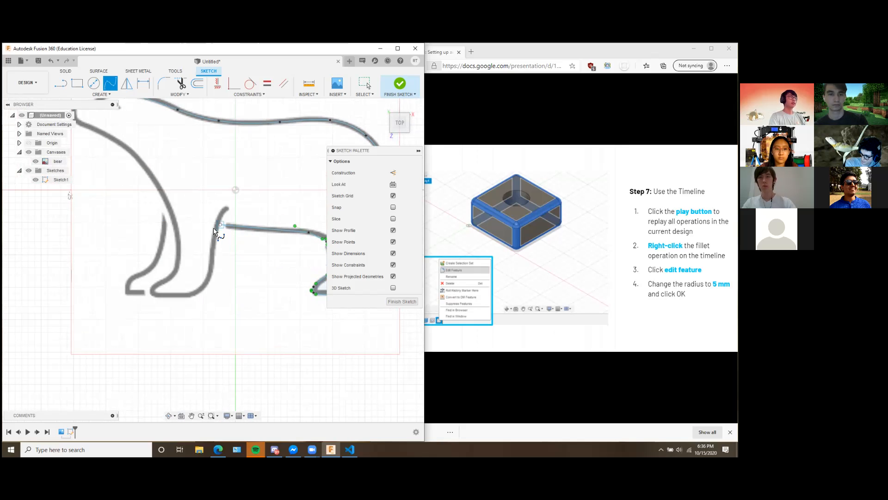
click(211, 271)
click(191, 293)
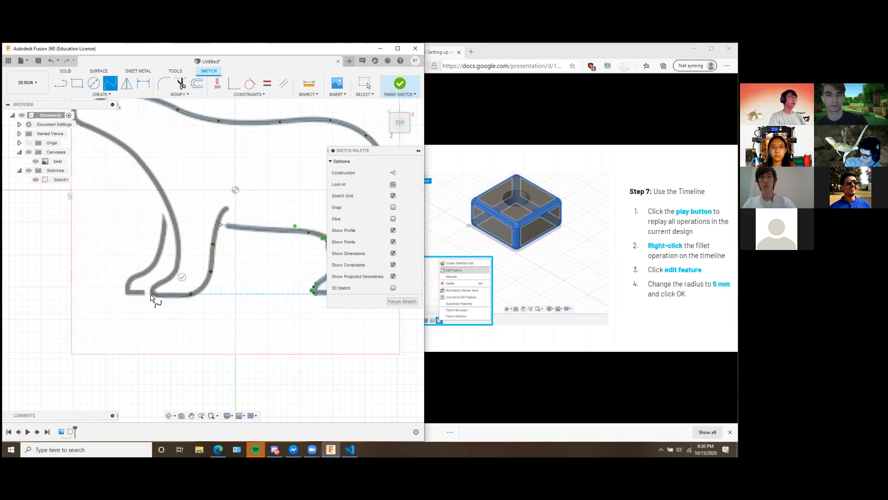
key(Escape)
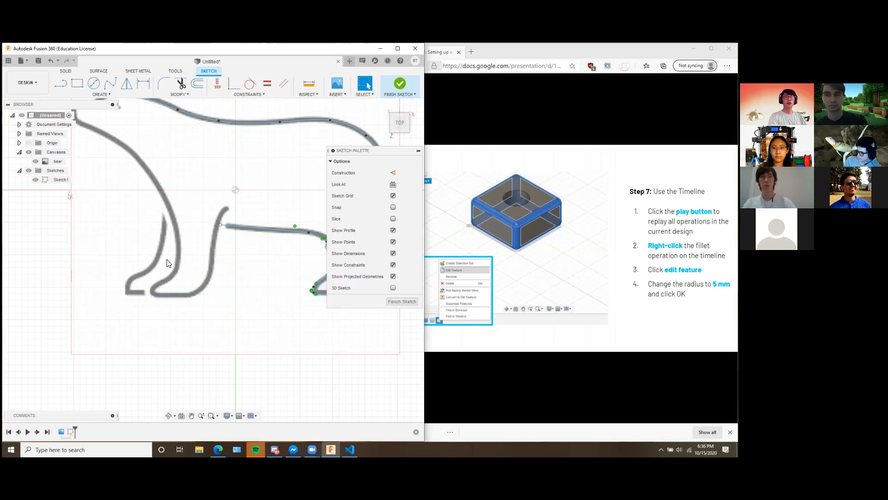
Trace the rear edge of the near front leg with a spline from the belly line's end down to the foot.
click(110, 83)
click(221, 226)
click(210, 257)
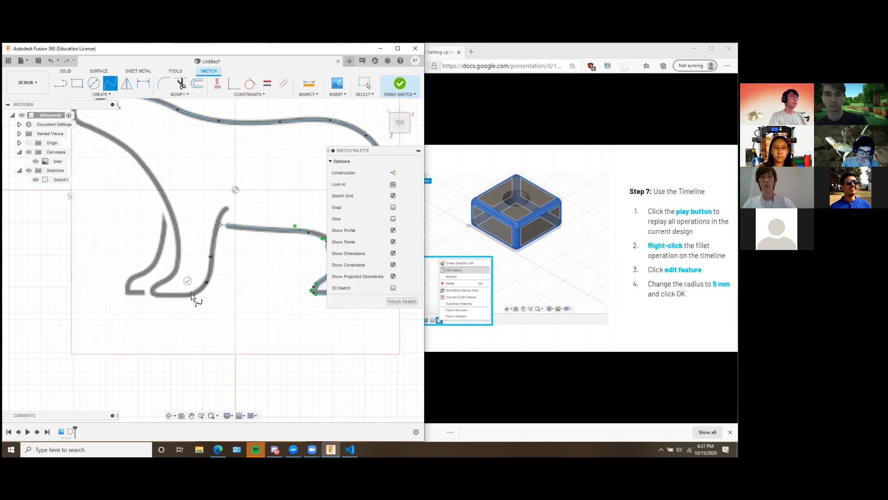
click(185, 276)
Draw a line along the sole of the near front foot from the leg spline's end to the toe.
click(59, 84)
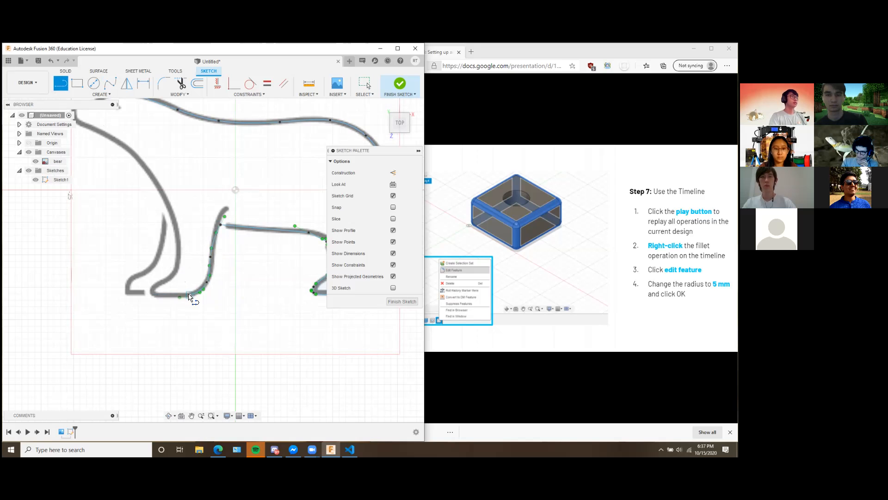
click(179, 296)
click(153, 294)
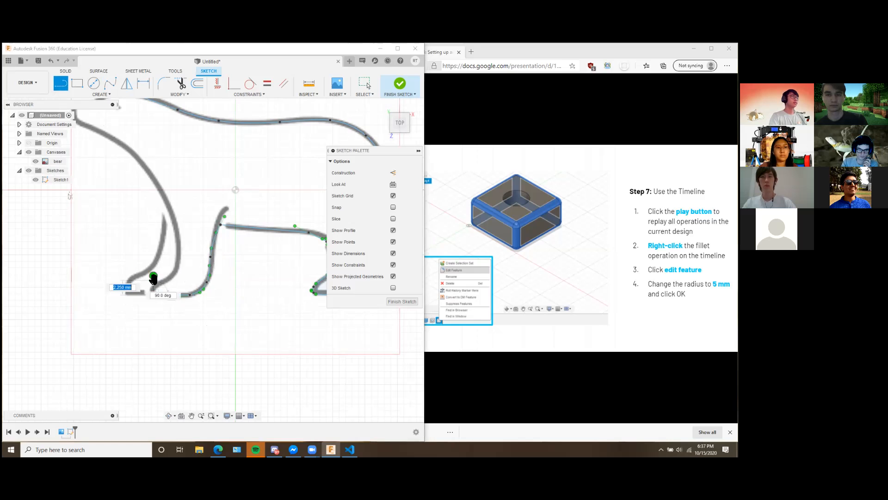
Trace the near front leg's front edge, chest and throat with one spline from the toe up to the base of the nose.
click(110, 84)
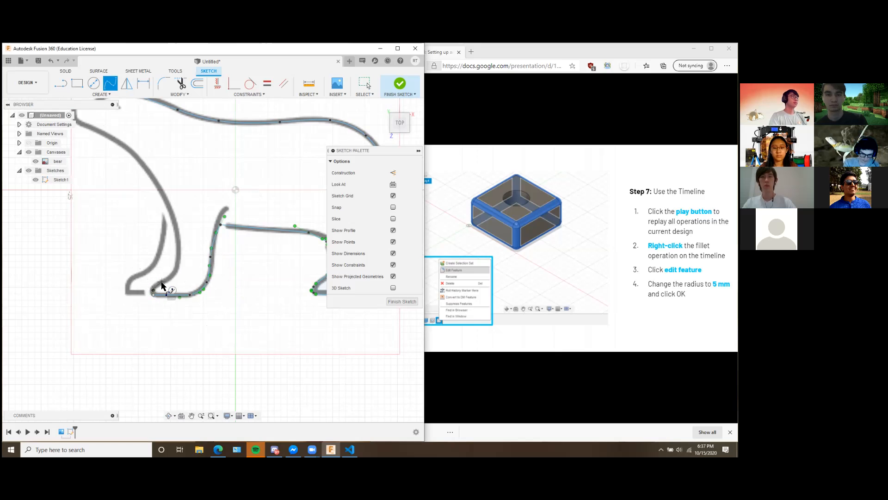
click(178, 256)
click(176, 225)
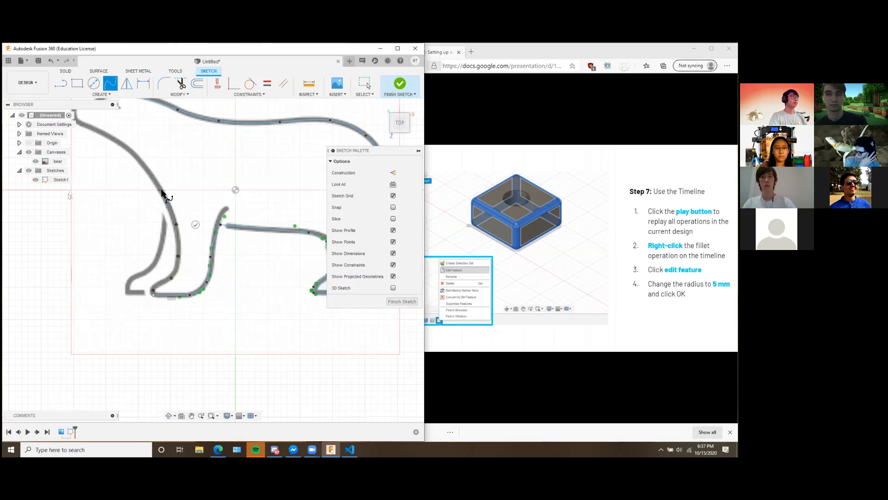
click(149, 172)
middle_drag(178, 198, 238, 234)
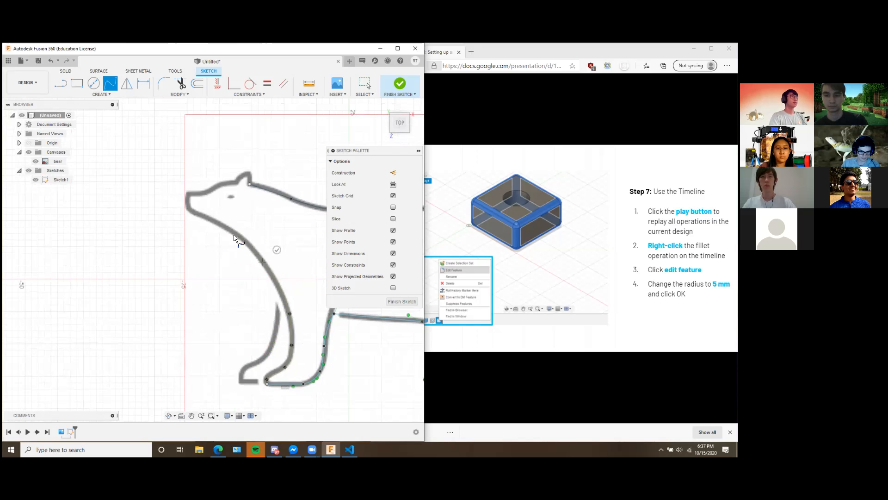
click(194, 212)
click(189, 208)
click(206, 208)
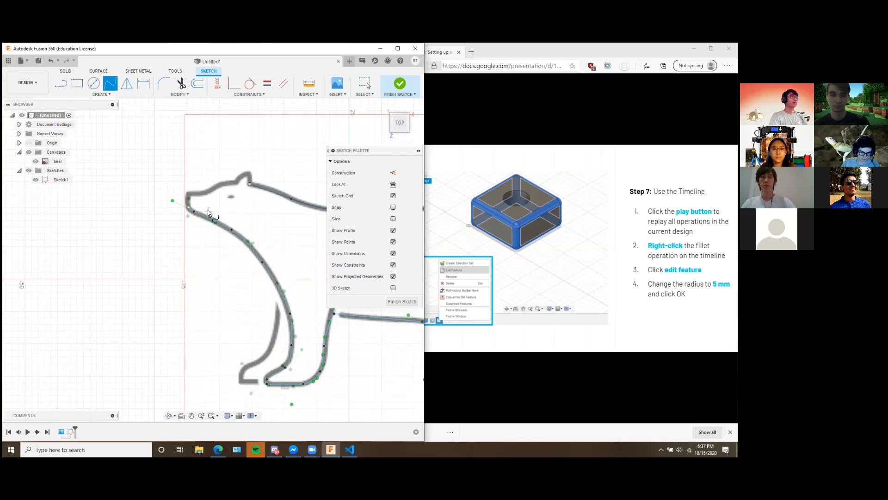
Draw a line about 2.6 mm long up the front of the nose and a horizontal one about 2.3 mm long along the snout's top.
click(61, 84)
click(190, 205)
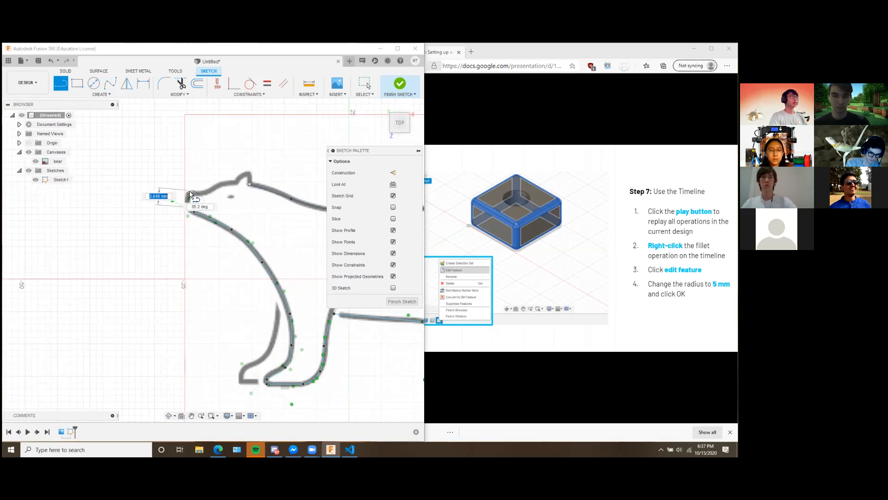
click(190, 194)
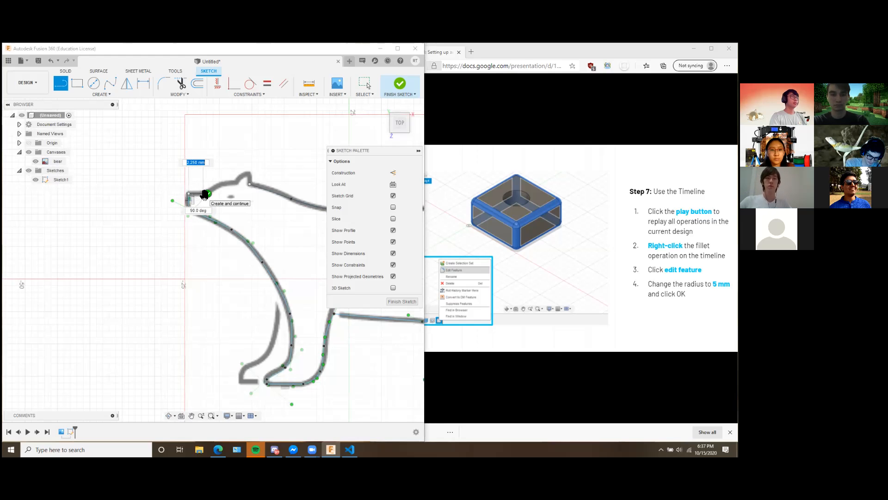
click(205, 195)
click(61, 85)
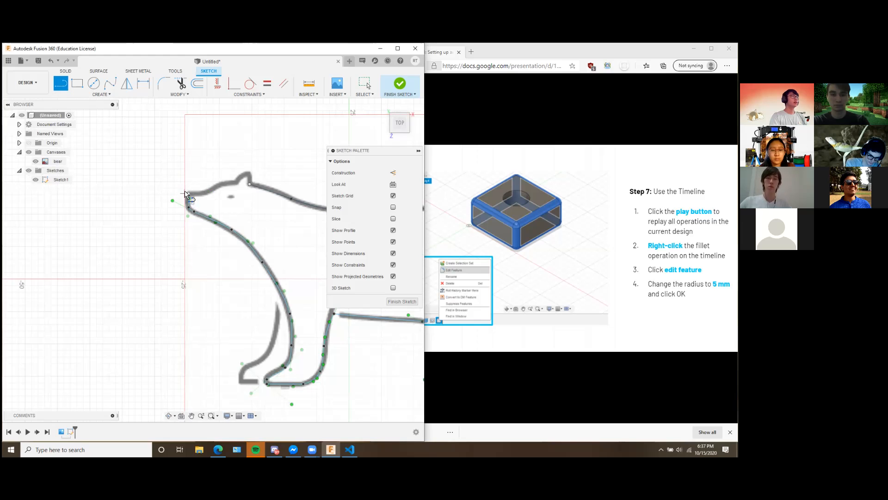
drag(204, 194, 191, 137)
click(205, 212)
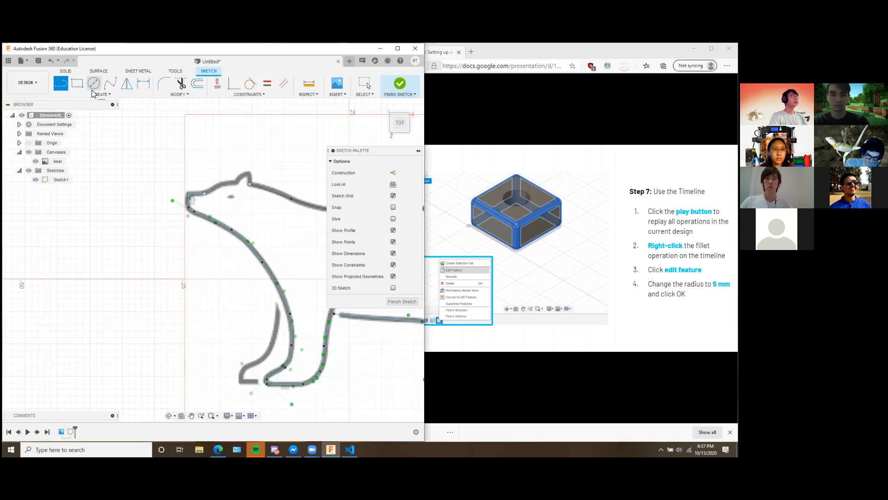
Trace the forehead with a spline from the snout line to the ear and the ear's front edge with another up to its tip.
click(115, 87)
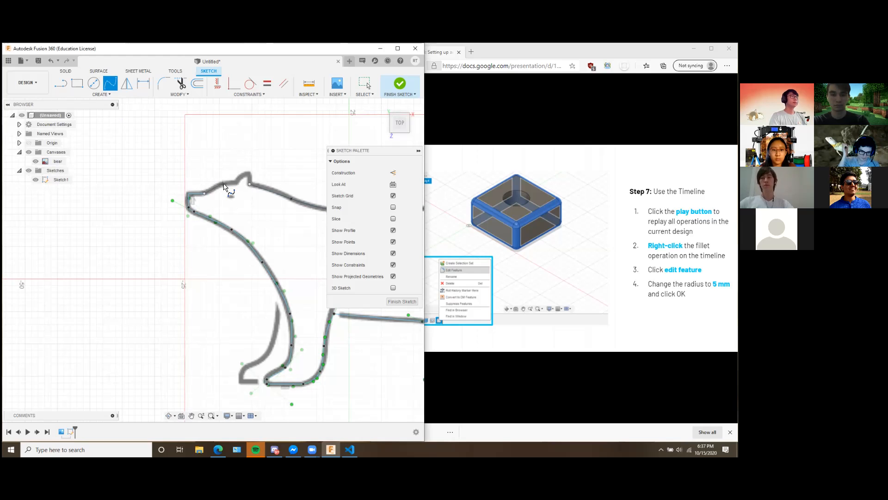
click(237, 183)
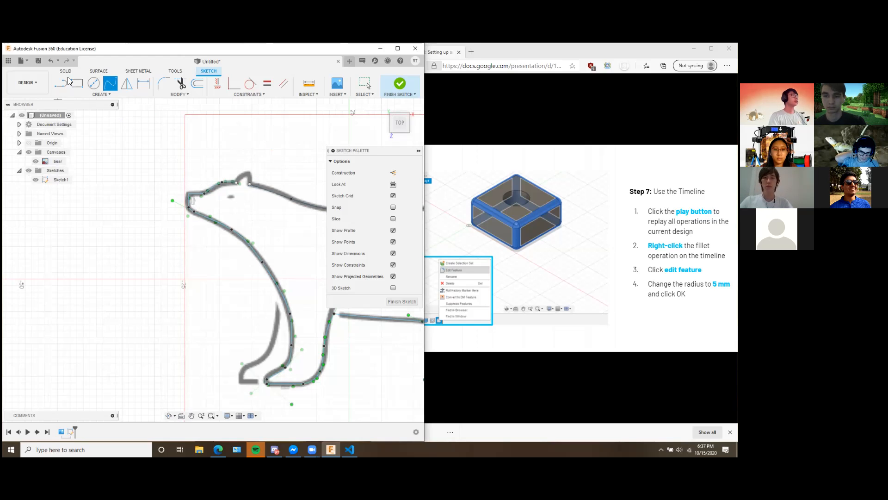
click(250, 174)
click(248, 191)
Close the bear outline with a line from the ear's tip down to the start of the back spline.
key(l)
click(250, 173)
click(250, 184)
Trace the far front leg with a spline down to its foot and close it with a line along the sole to the near foot.
middle_drag(261, 229, 52, 162)
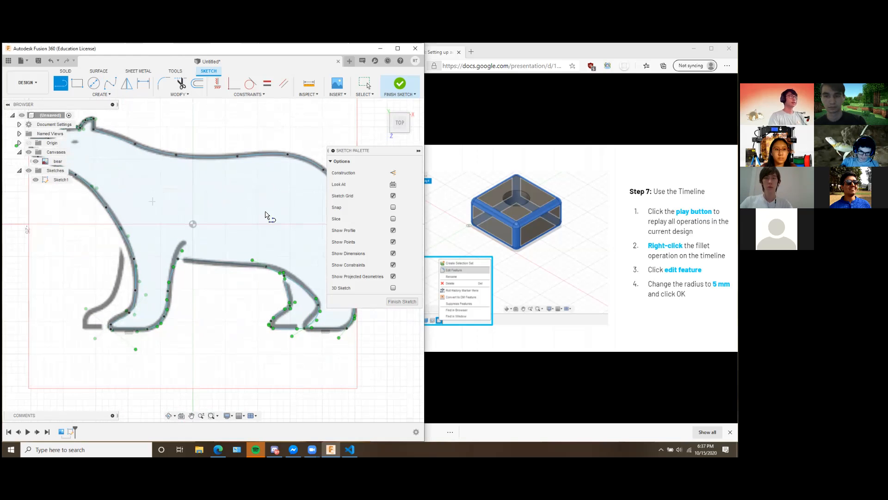
middle_drag(213, 210, 276, 190)
scroll(277, 190, down, 2)
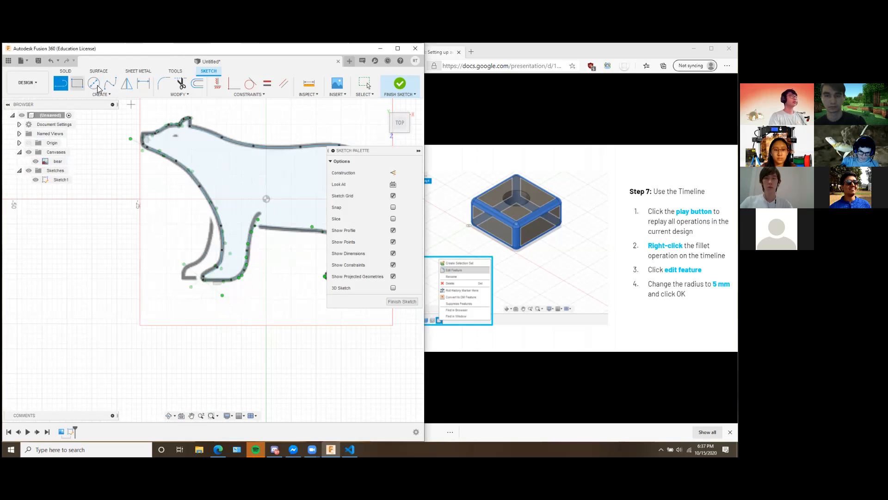
click(111, 83)
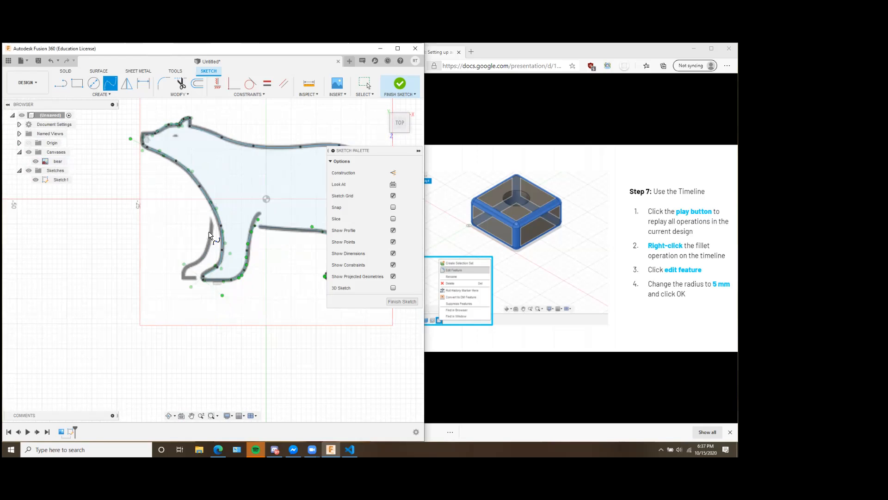
click(184, 279)
key(l)
click(204, 279)
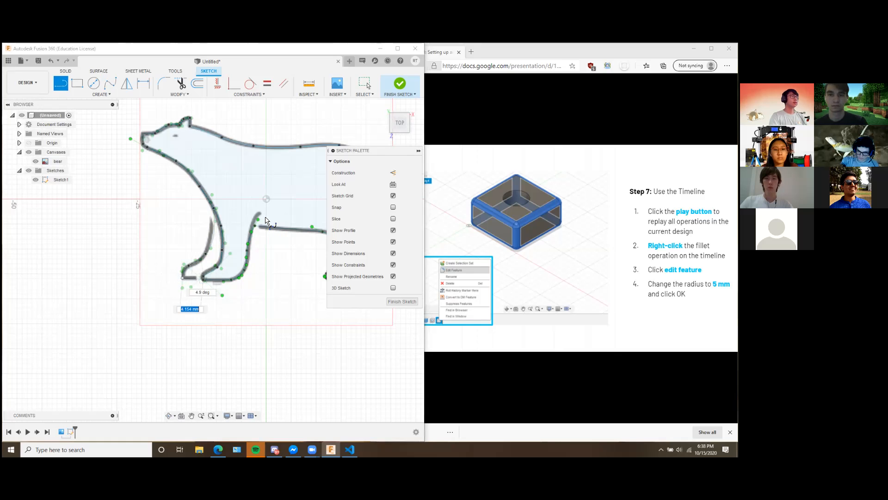
Finish Sketch1 and hide the bear canvas.
click(398, 88)
mouse_move(288, 315)
middle_down()
mouse_move(257, 326)
mouse_move(249, 282)
mouse_move(245, 293)
middle_up()
key(Escape)
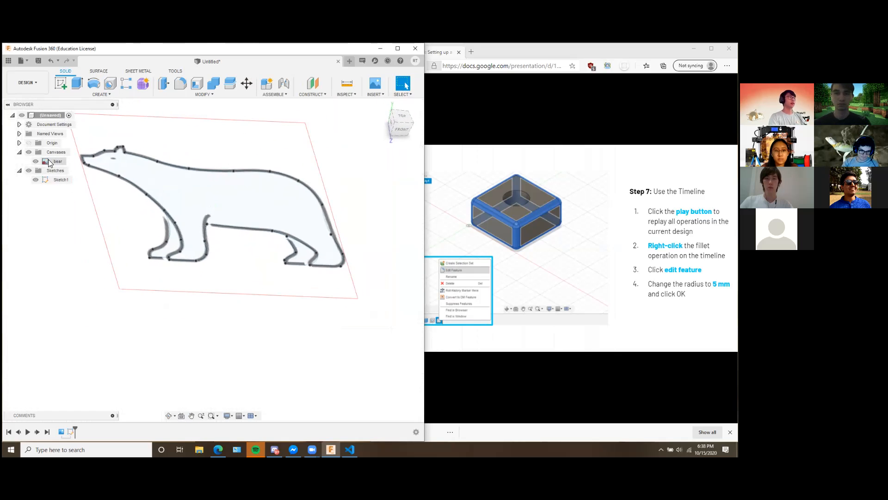
click(50, 161)
click(36, 161)
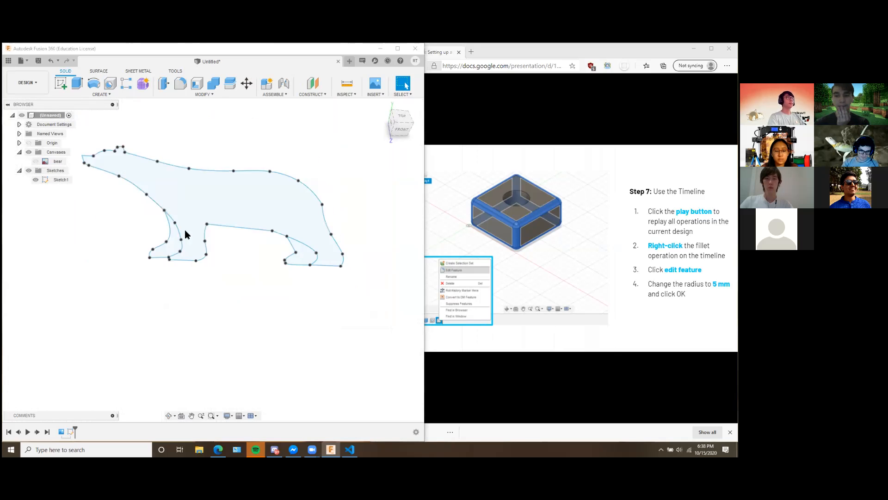
Extrude the bear's main body profile, without the two far legs, 5 mm to one side as a new body.
mouse_move(278, 329)
shift+middle_down()
mouse_move(242, 331)
mouse_move(268, 371)
shift+middle_up()
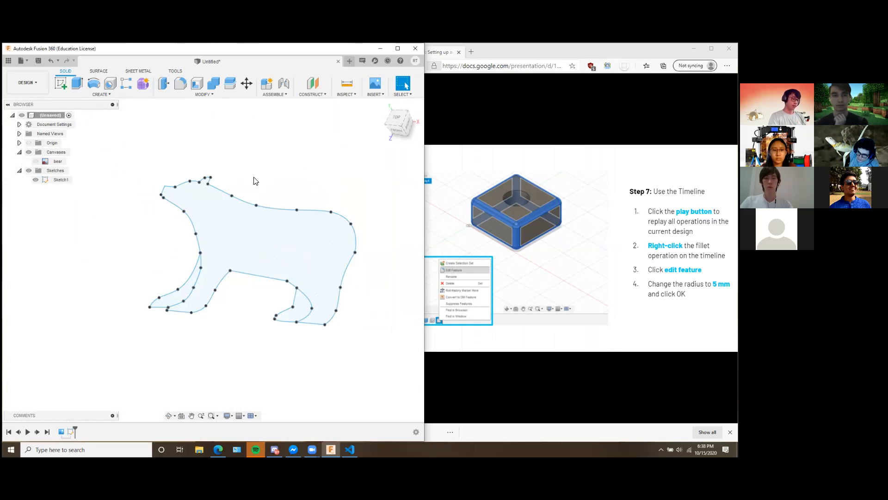
click(76, 84)
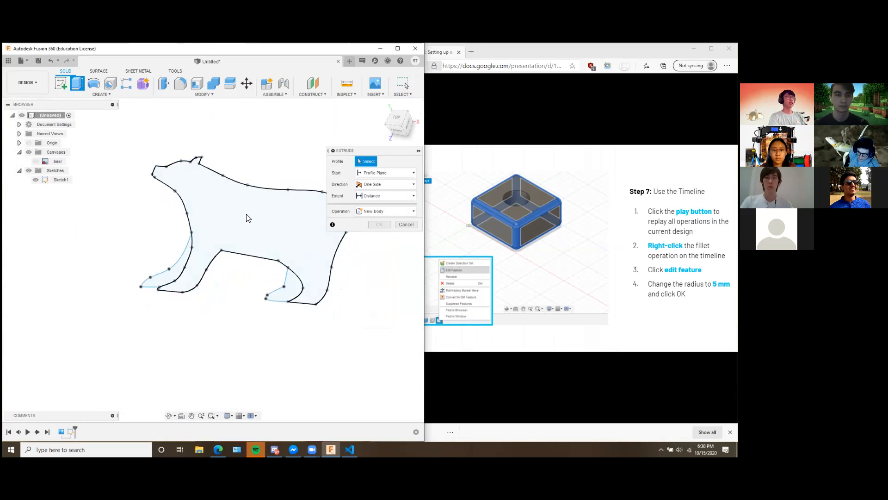
click(273, 228)
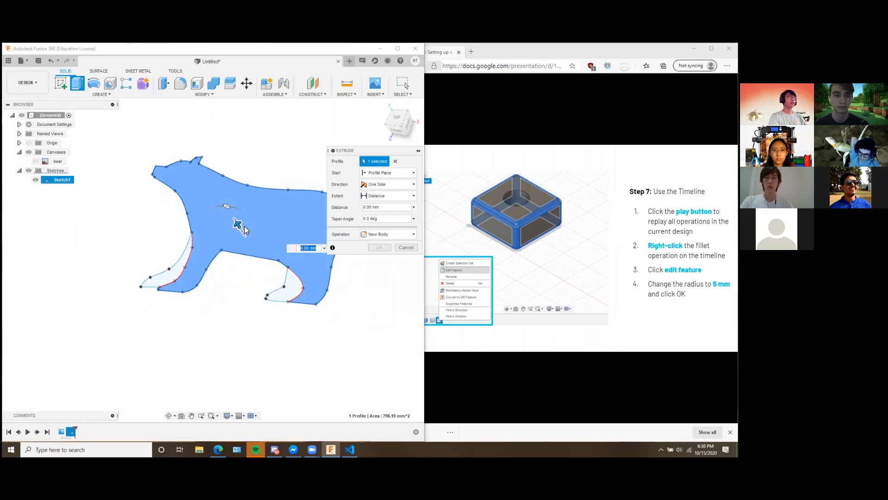
mouse_move(267, 283)
middle_down()
mouse_move(213, 289)
mouse_move(239, 279)
middle_up()
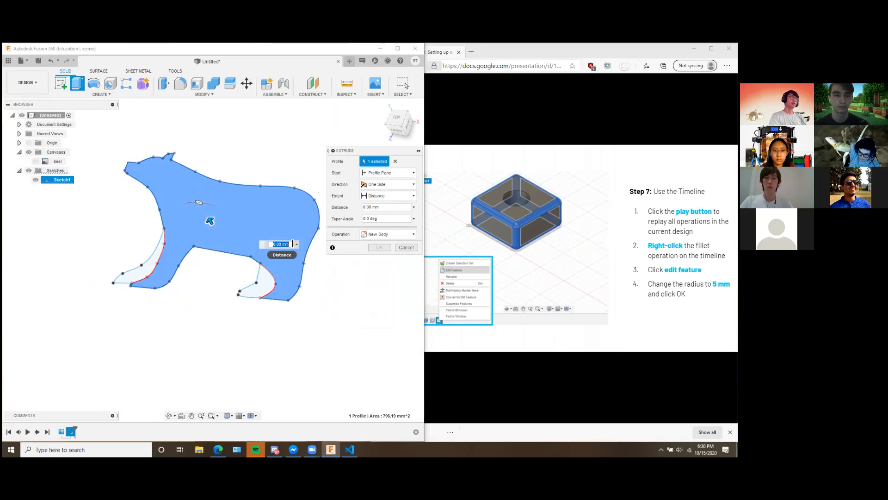
click(291, 244)
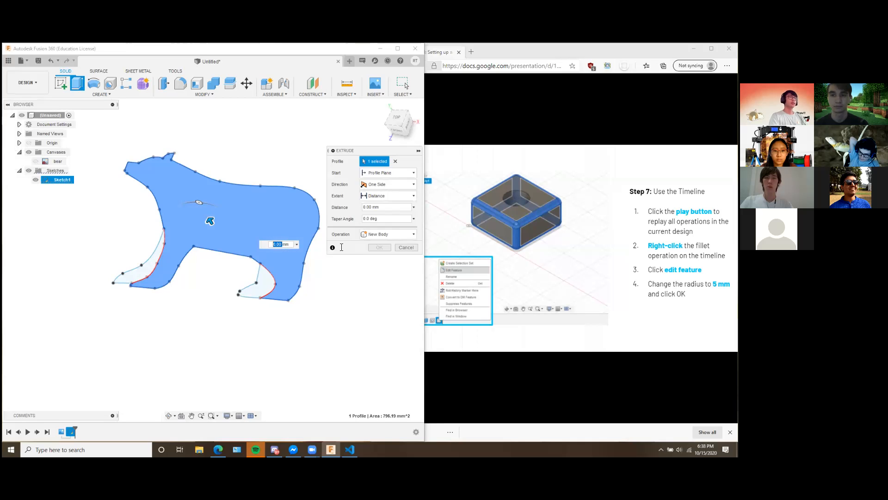
text(10)
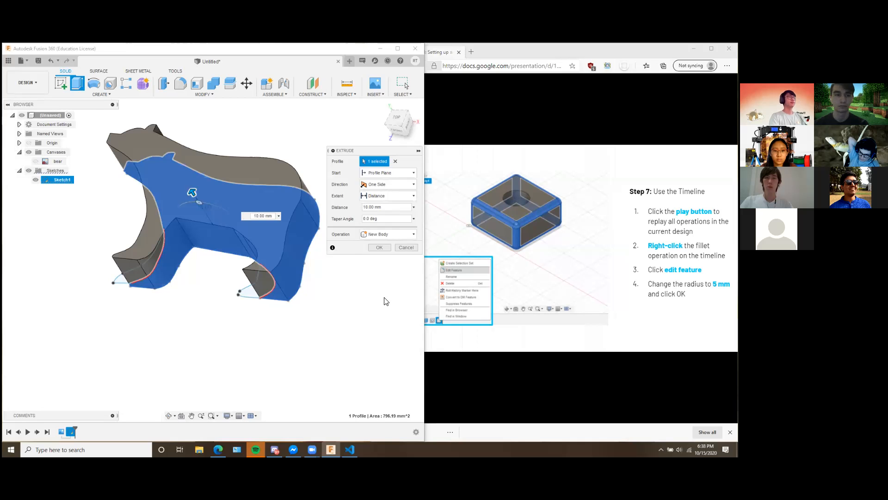
key(BackSpace)
key(Delete)
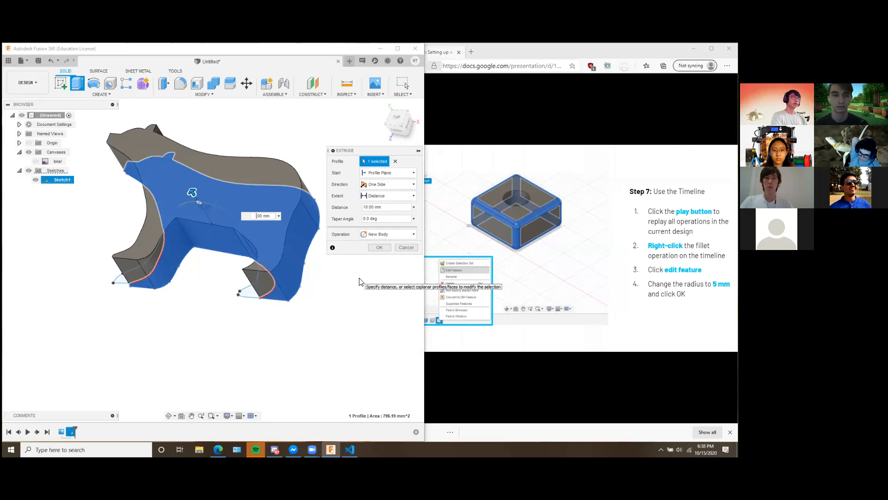
text(5)
shift+middle_drag(331, 289, 393, 325)
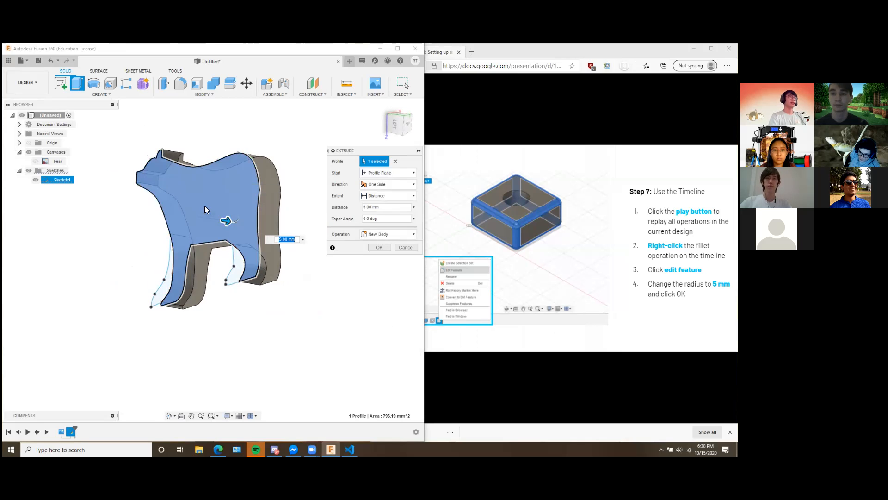
click(375, 249)
Make Sketch1 visible again so the unused far-leg profiles can be selected.
shift+middle_drag(337, 276, 306, 237)
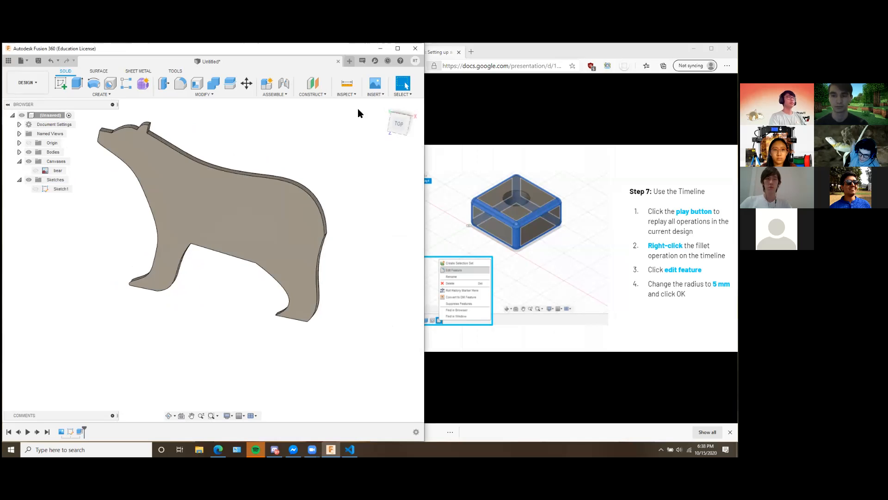
shift+middle_drag(331, 176, 353, 193)
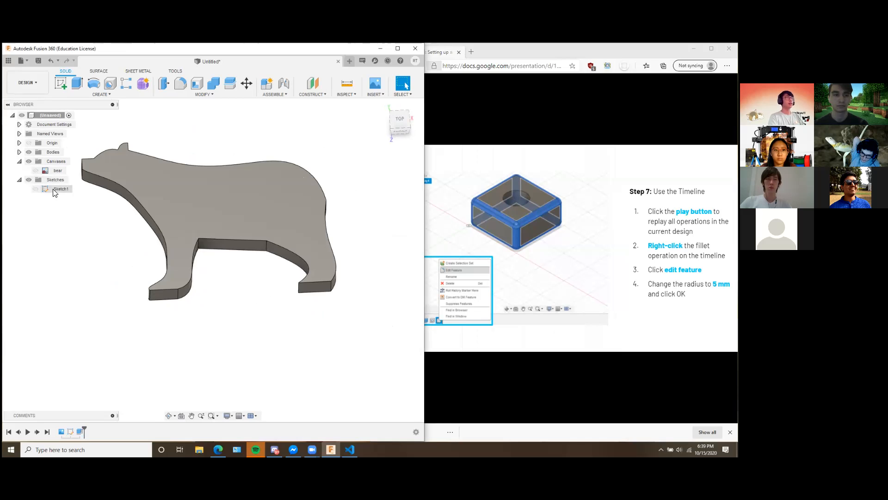
click(36, 190)
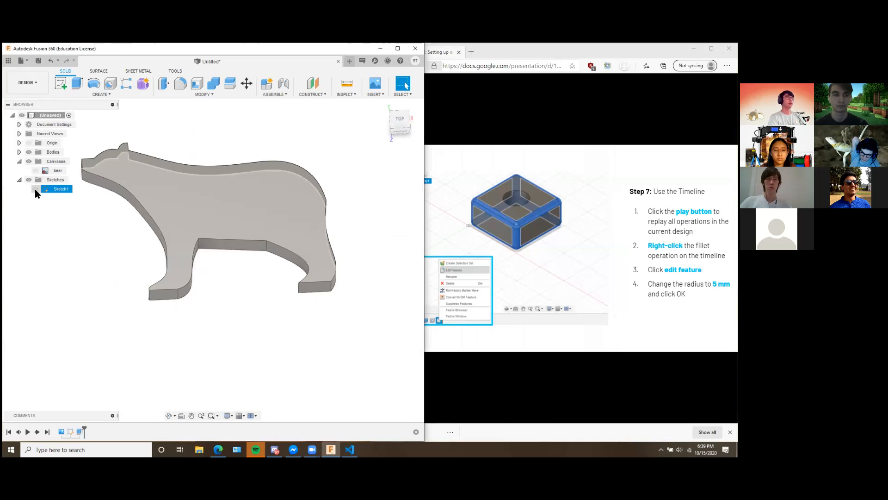
click(36, 189)
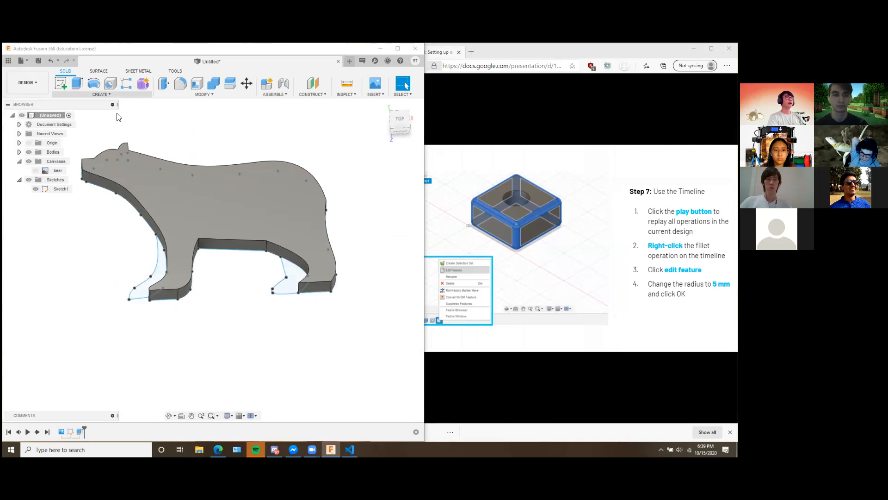
Extrude the far front leg and far hind leg profiles together 2.5 mm and join them to the bear body.
click(77, 83)
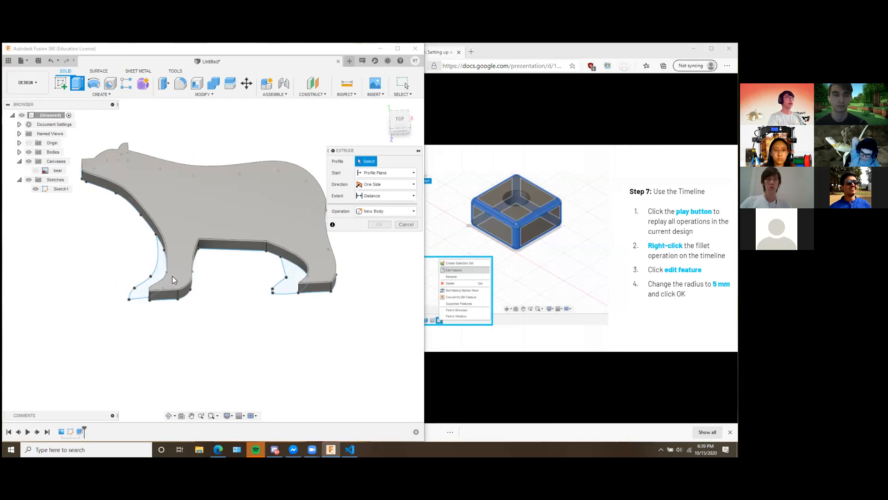
click(141, 293)
click(285, 280)
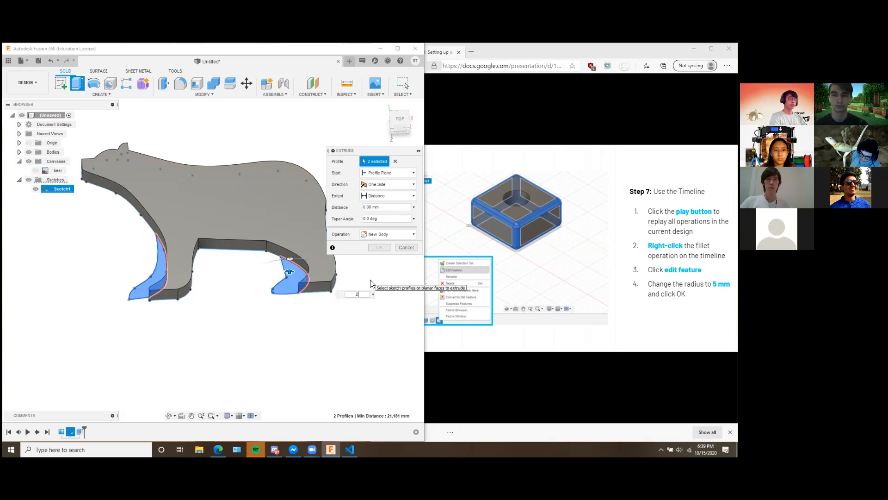
shift+middle_drag(292, 328, 316, 329)
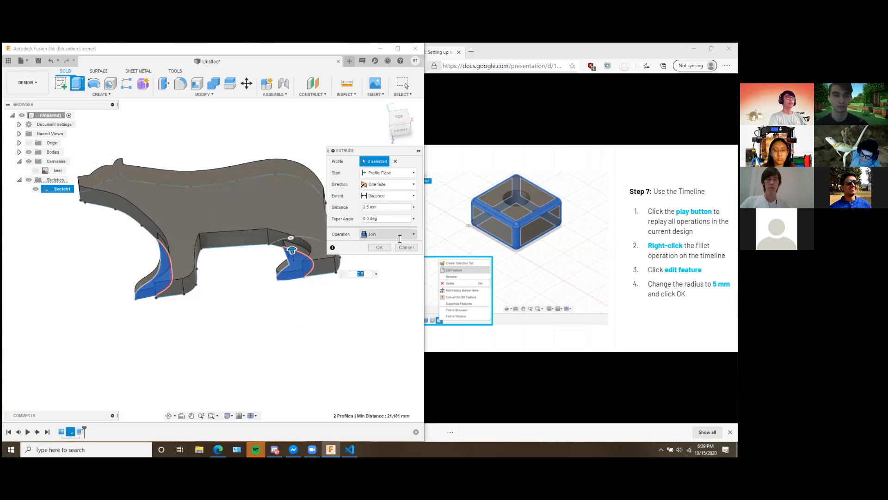
click(401, 235)
click(410, 233)
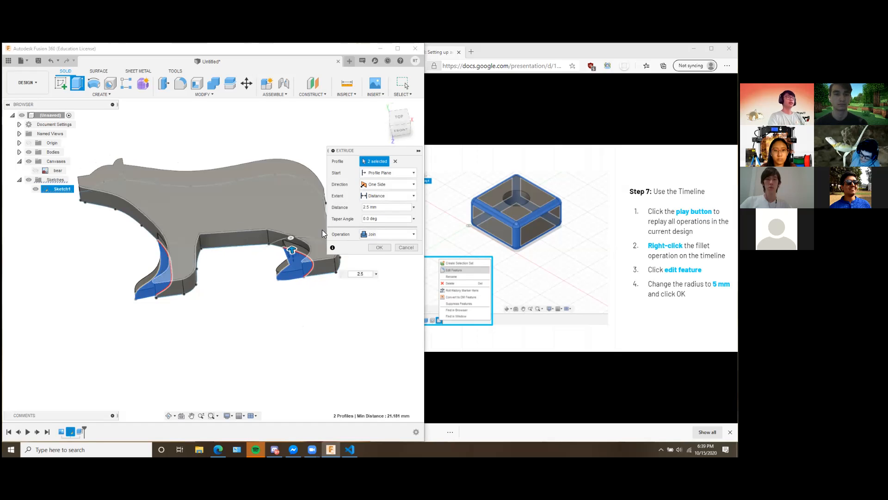
click(374, 235)
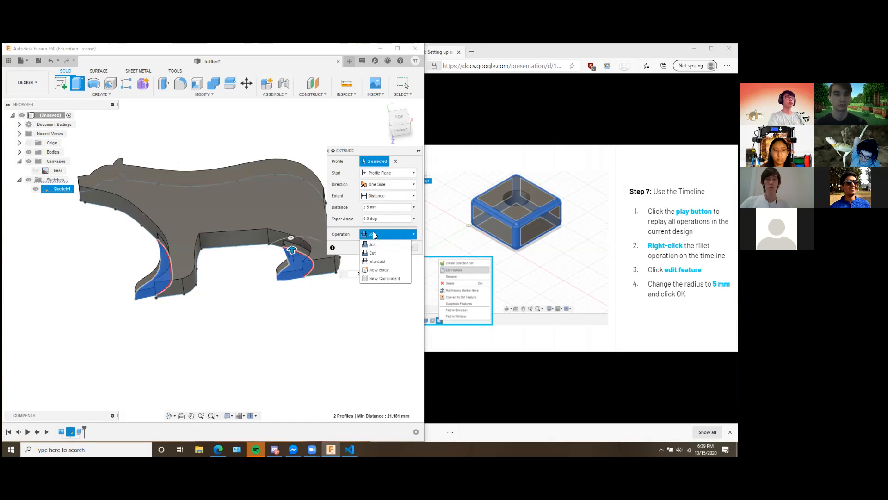
click(394, 244)
click(380, 247)
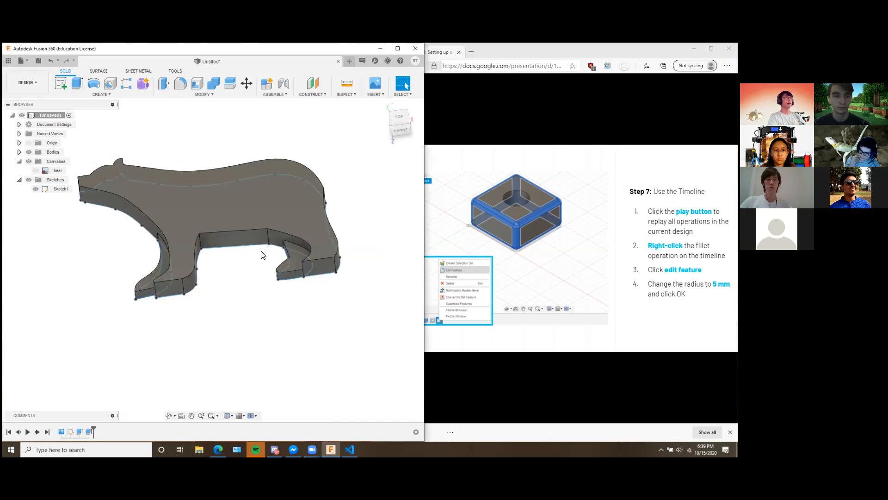
shift+middle_drag(324, 240, 333, 268)
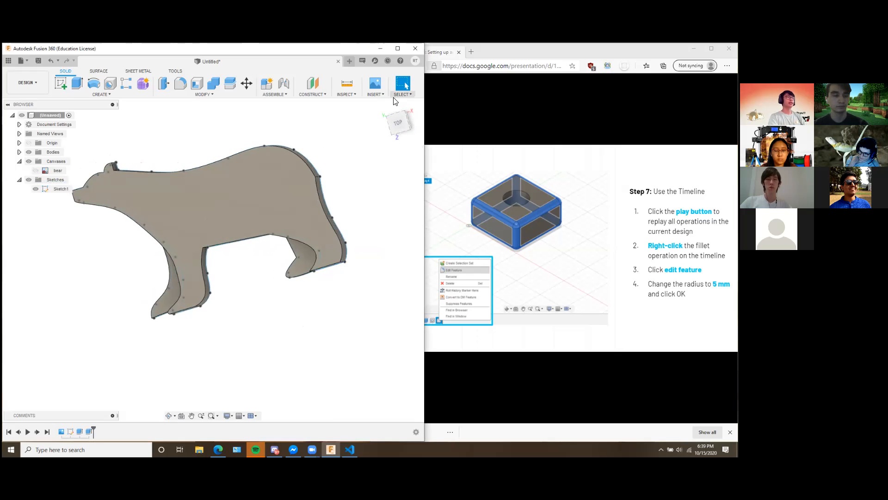
click(383, 108)
scroll(326, 381, down, 1)
middle_drag(343, 346, 240, 259)
scroll(351, 342, down, 3)
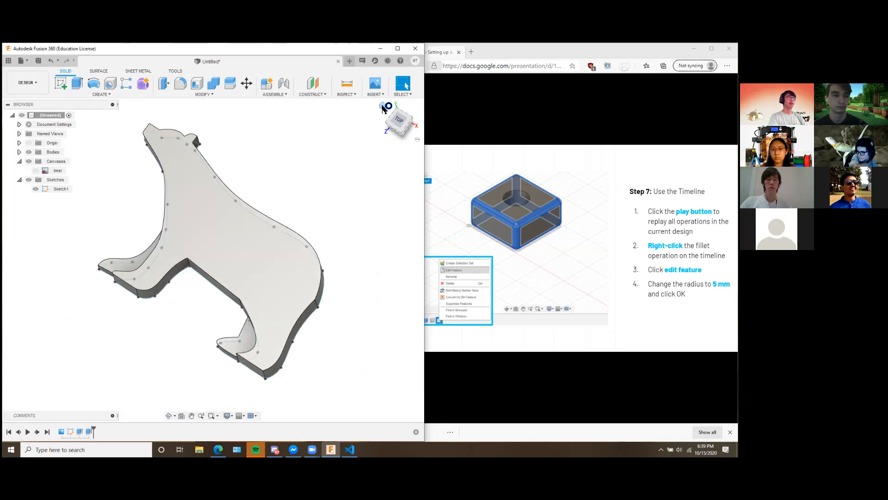
click(382, 107)
shift+middle_drag(304, 281, 341, 174)
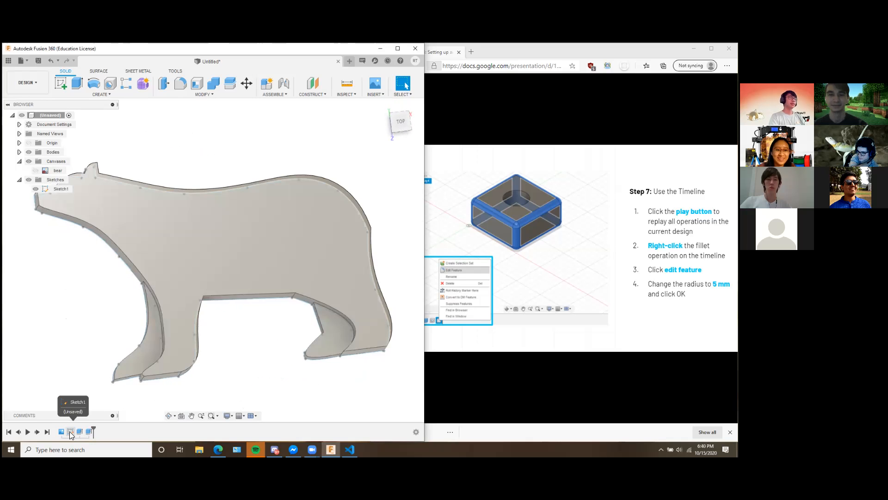
Reopen Sketch1 for editing and draw a 10 mm diameter circle centred on the outline point at the bear's upper rump.
right_click(71, 432)
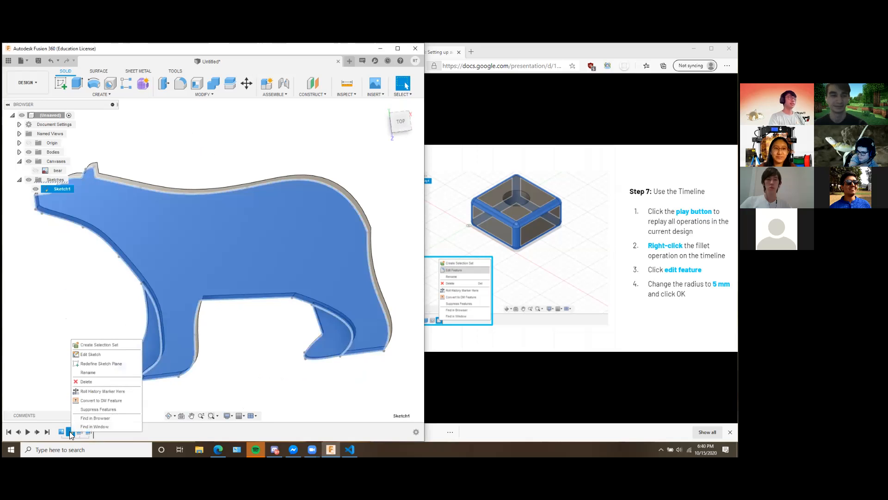
click(93, 354)
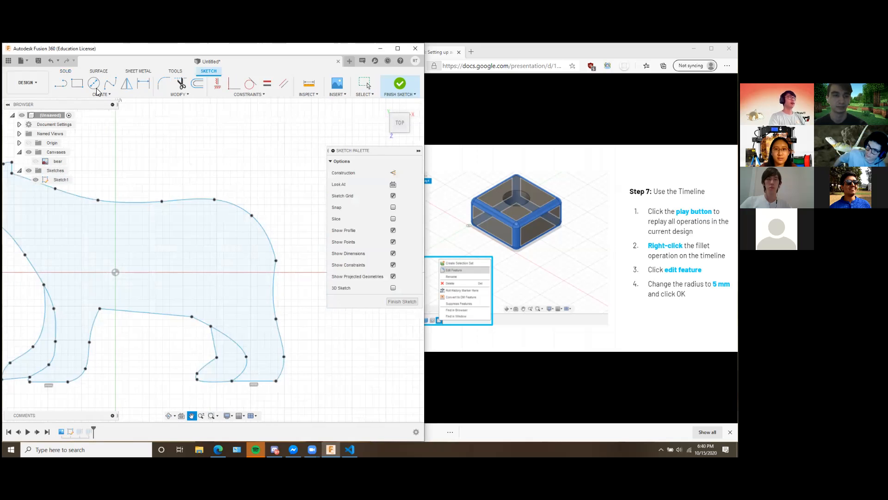
click(94, 84)
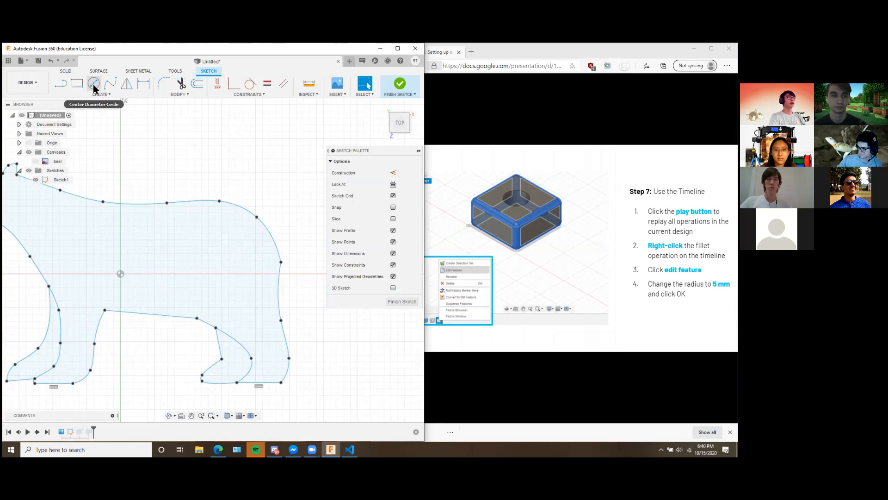
click(94, 87)
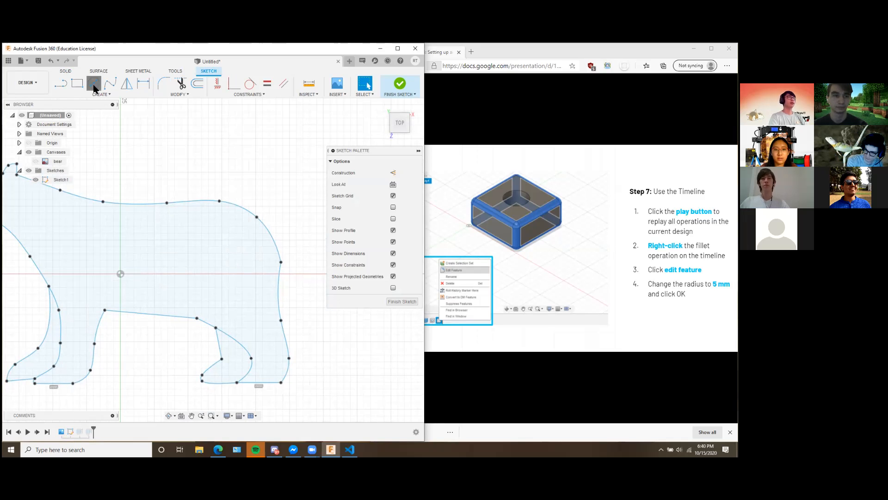
click(257, 217)
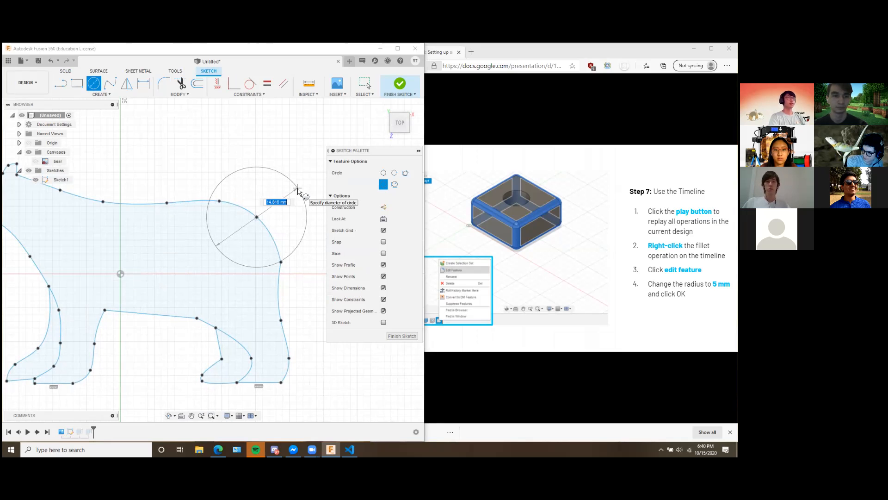
text(10)
key(Return)
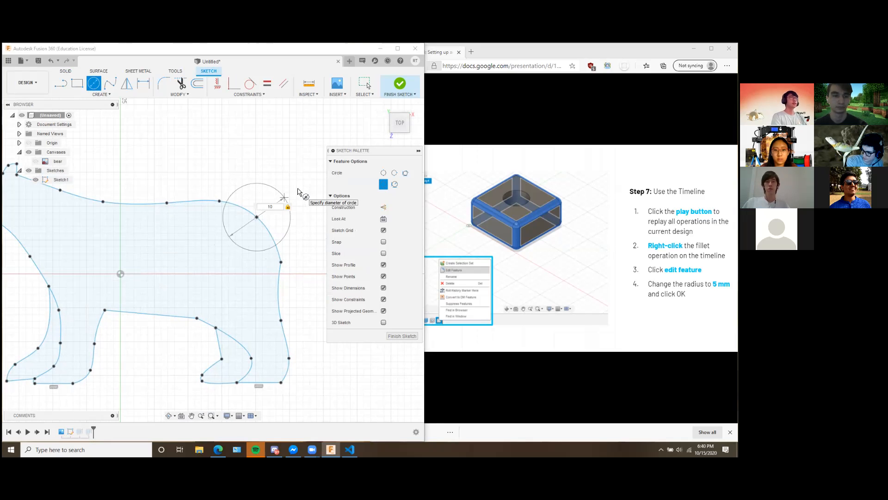
key(Escape)
Draw a concentric 8 mm diameter circle inside the 10 mm circle and finish the sketch.
key(c)
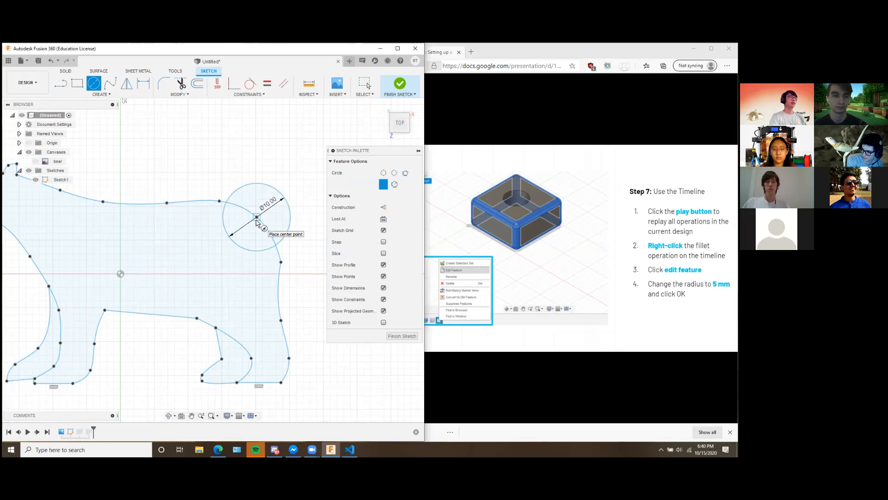
click(257, 217)
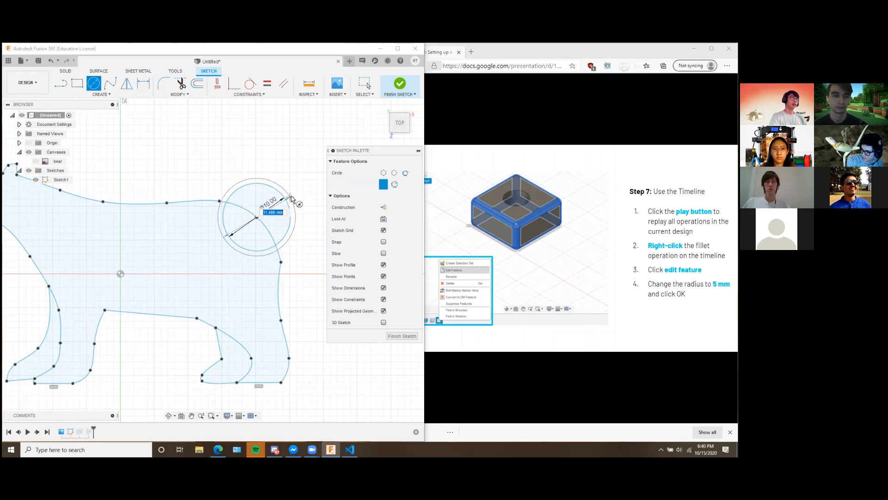
text(8)
key(Return)
key(Escape)
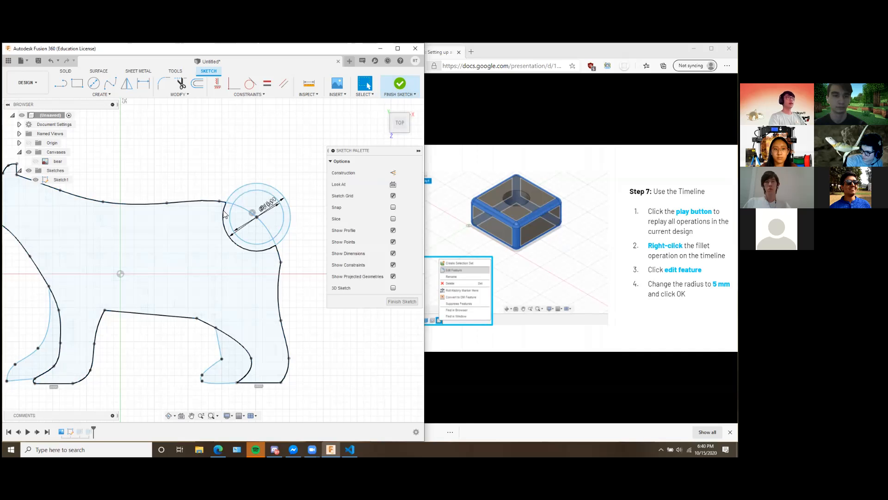
click(407, 86)
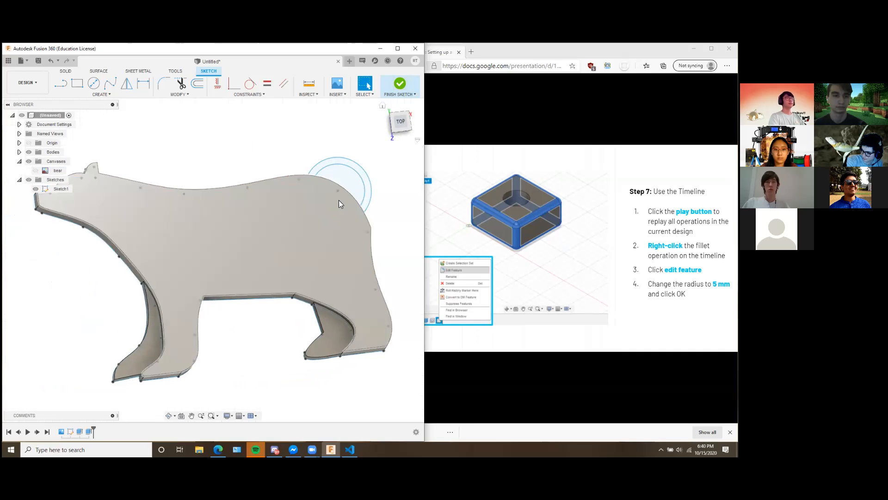
Extrude the tail ring profile between the two circles outside the bear's rump by 5 mm, joining it to the body.
middle_drag(396, 182, 337, 214)
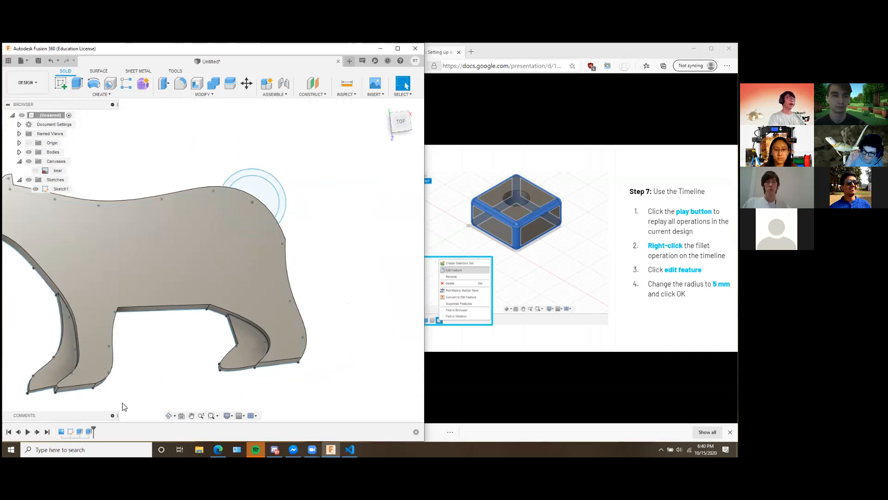
middle_drag(293, 180, 327, 188)
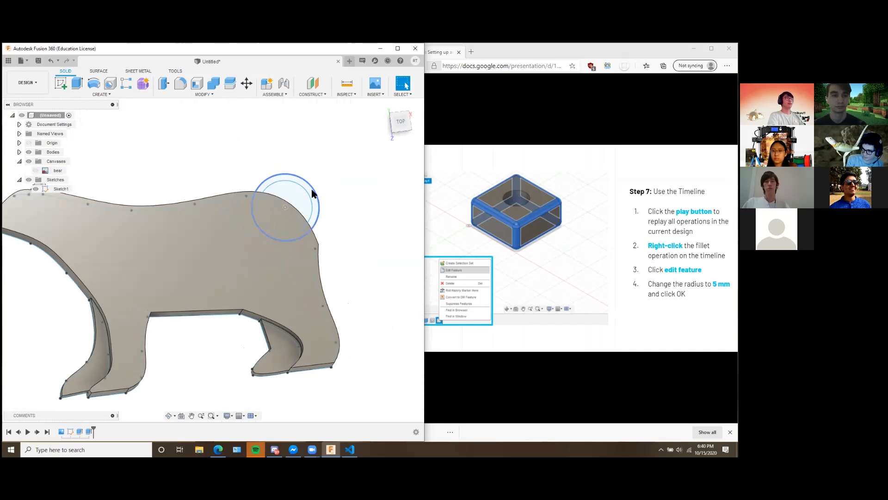
mouse_move(333, 198)
shift+middle_down()
mouse_move(321, 190)
mouse_move(324, 210)
shift+middle_up()
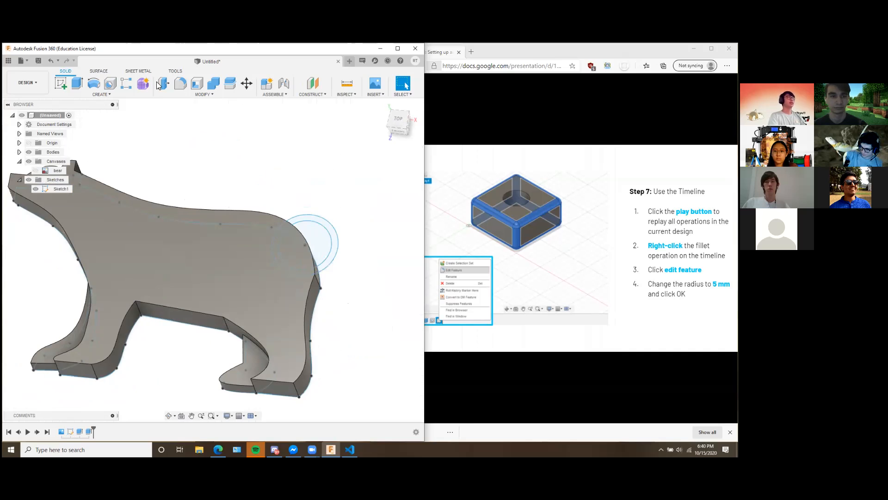
click(77, 84)
click(323, 226)
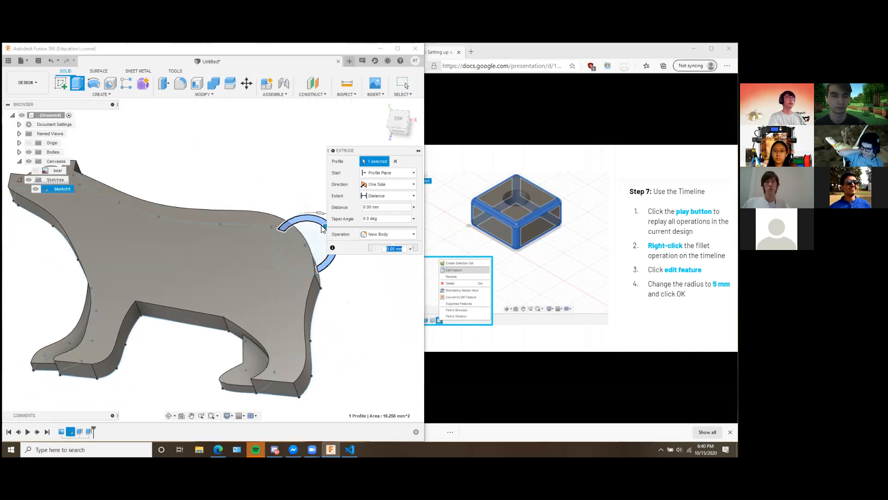
scroll(287, 161, up, 1)
middle_drag(288, 160, 216, 158)
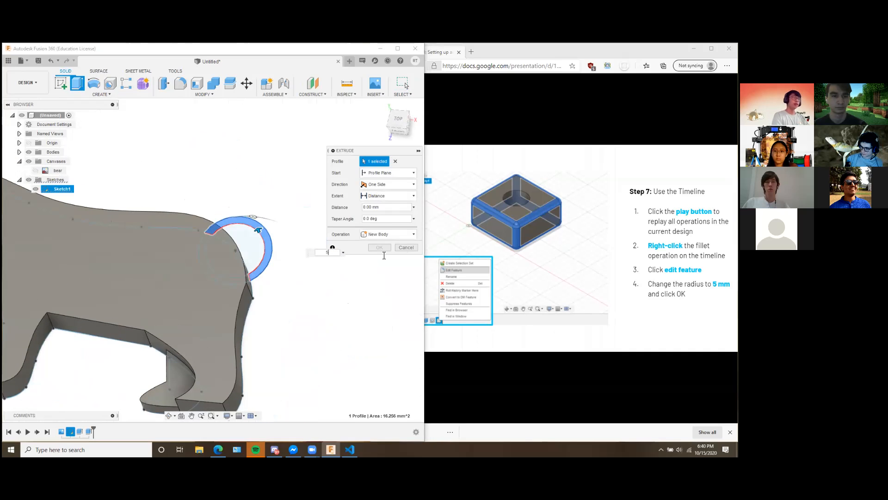
click(379, 247)
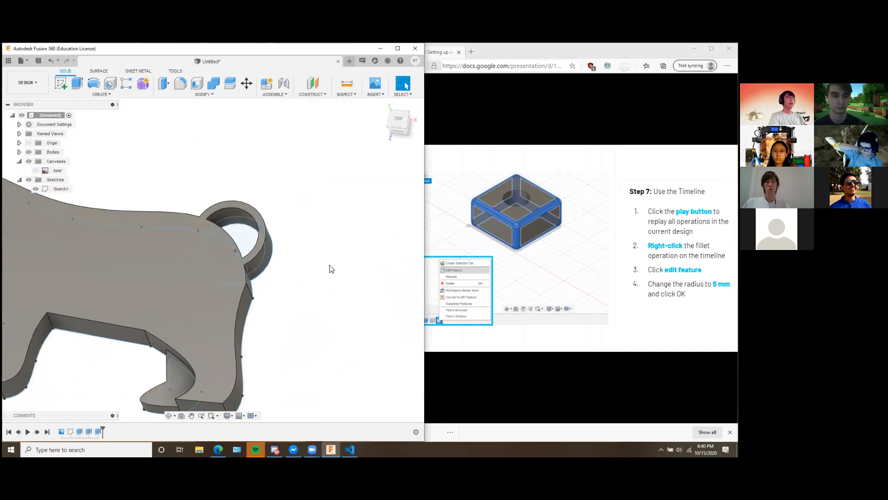
Try a larger distance for the bear's main body extrusion, compare its thickness with the tail ring, and undo the change.
scroll(237, 237, down, 3)
click(161, 241)
click(363, 284)
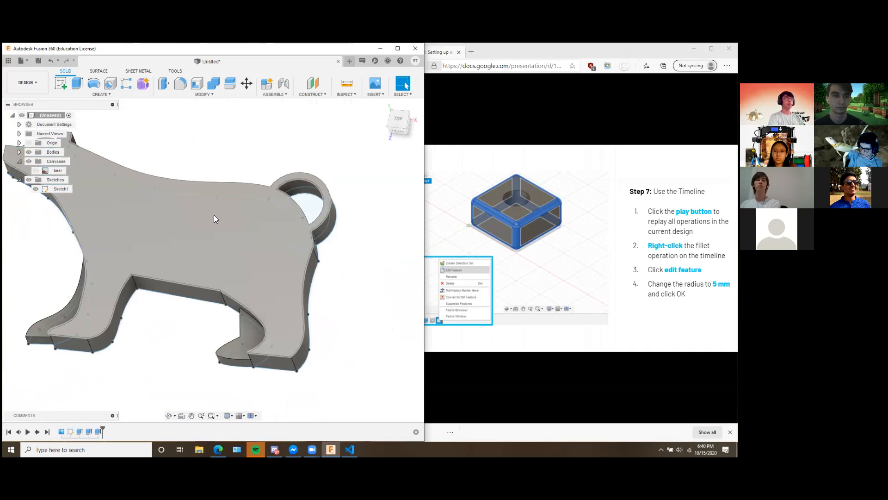
right_click(79, 432)
click(114, 357)
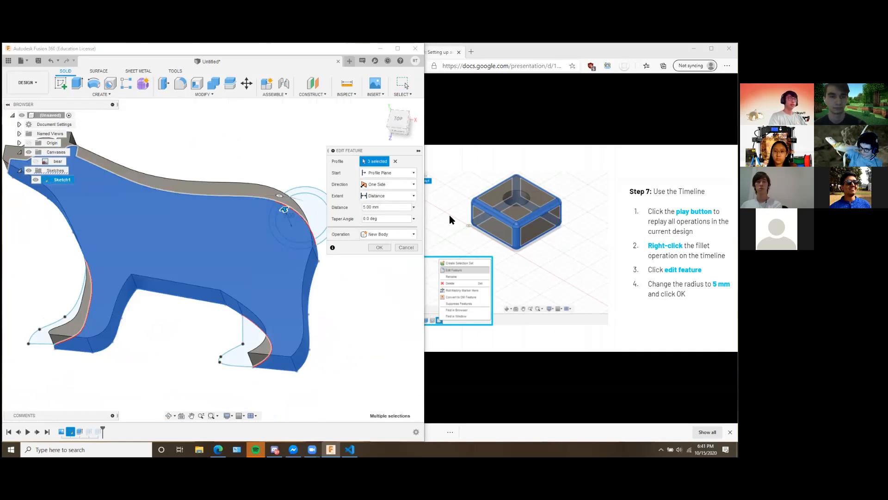
click(379, 247)
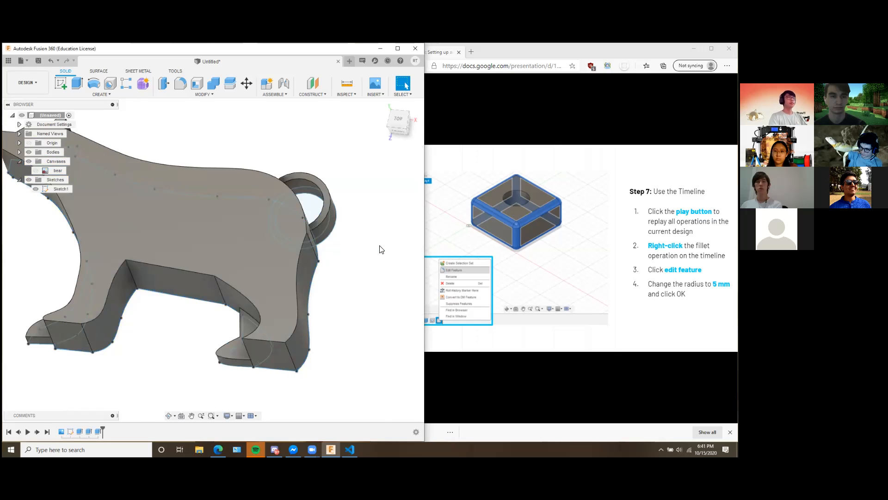
shift+middle_drag(341, 218, 248, 255)
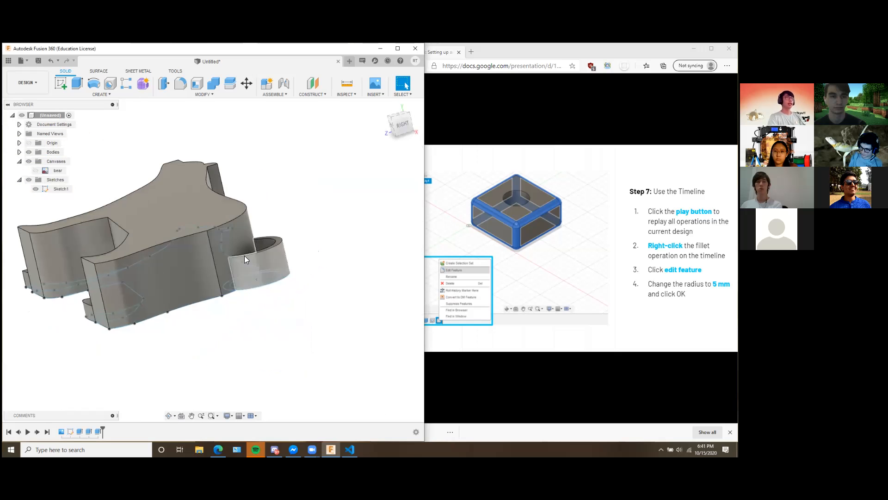
shift+middle_drag(284, 306, 295, 310)
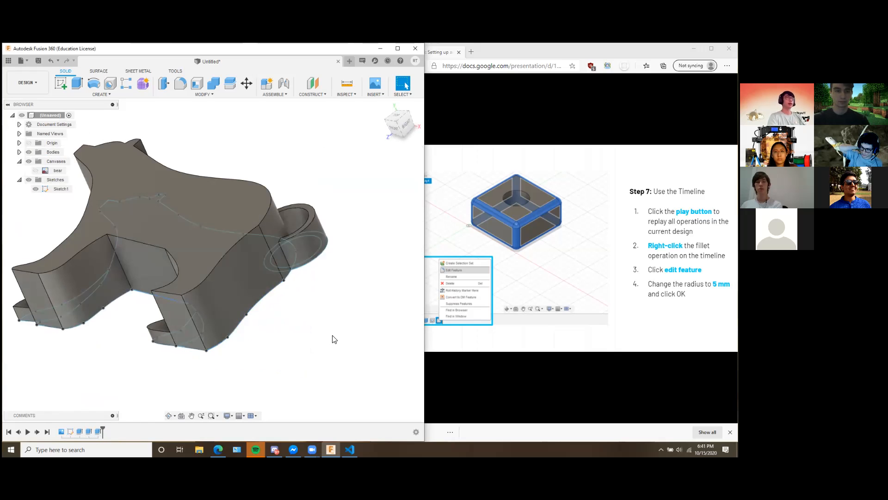
key(ctrl+z)
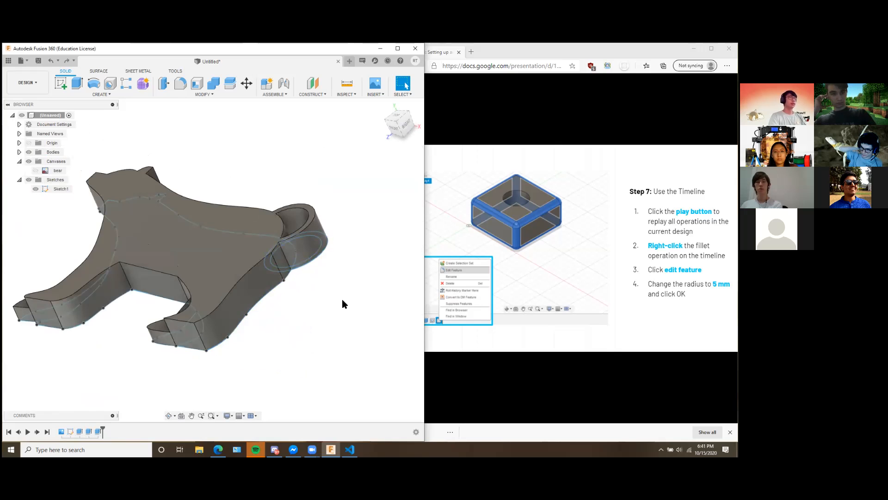
right_click(98, 432)
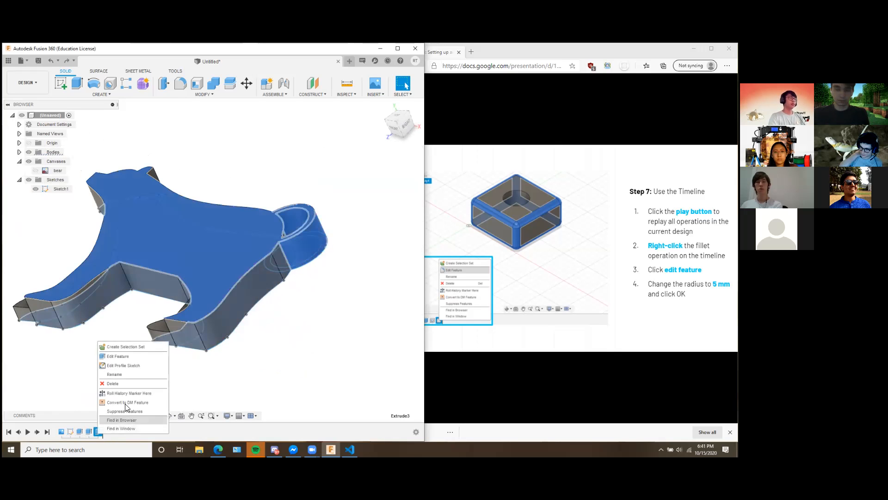
click(127, 355)
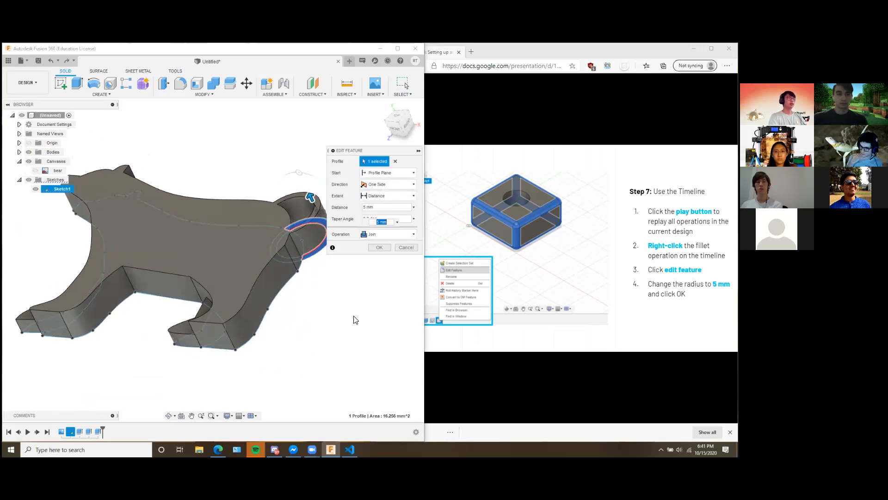
click(405, 248)
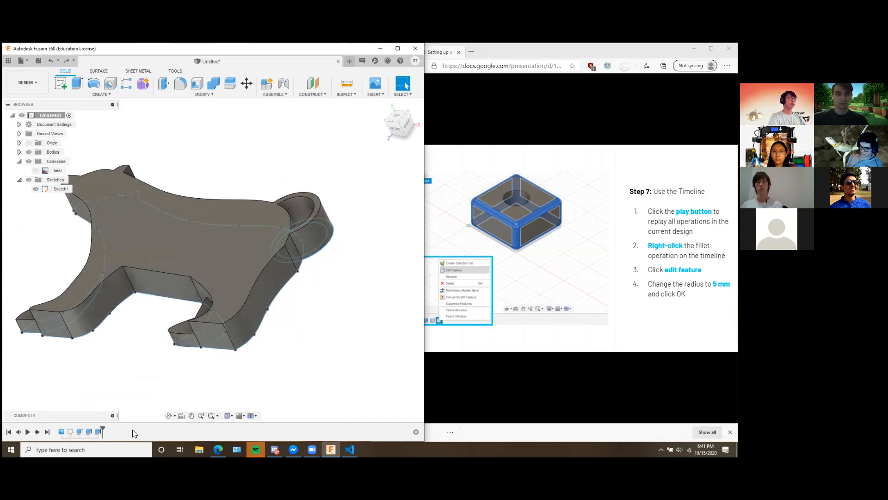
Delete the separate extrusion of the tail ring.
right_click(99, 432)
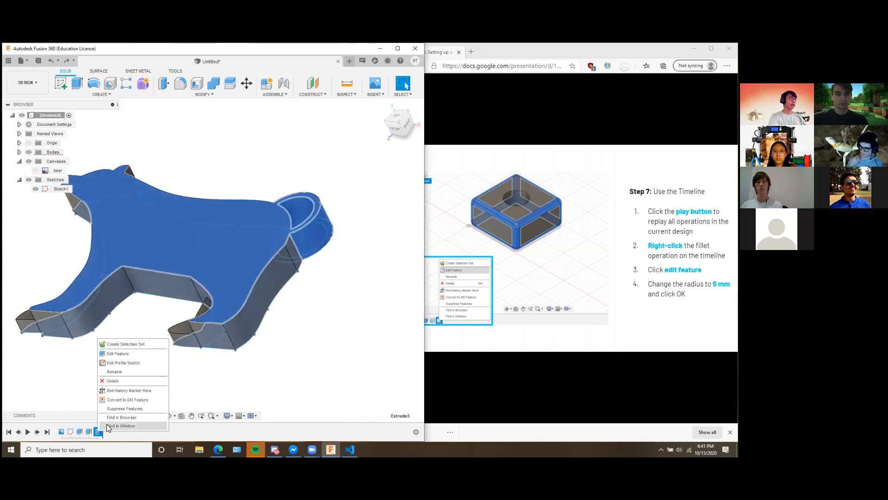
click(121, 380)
shift+middle_drag(313, 361, 332, 358)
Edit the main body extrusion to include the tail ring profile outside the rump, so both share the 5 mm distance.
click(79, 432)
right_click(80, 432)
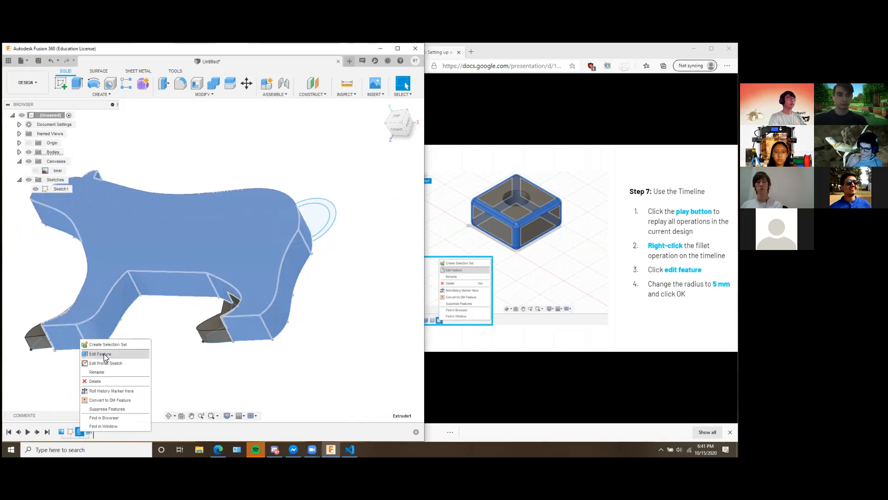
click(104, 353)
middle_drag(353, 327, 278, 357)
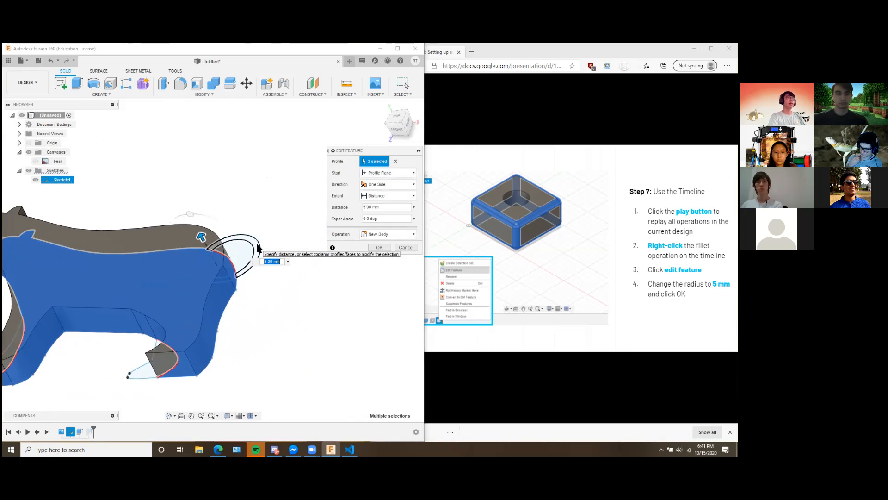
click(258, 247)
middle_drag(280, 324, 349, 315)
click(227, 263)
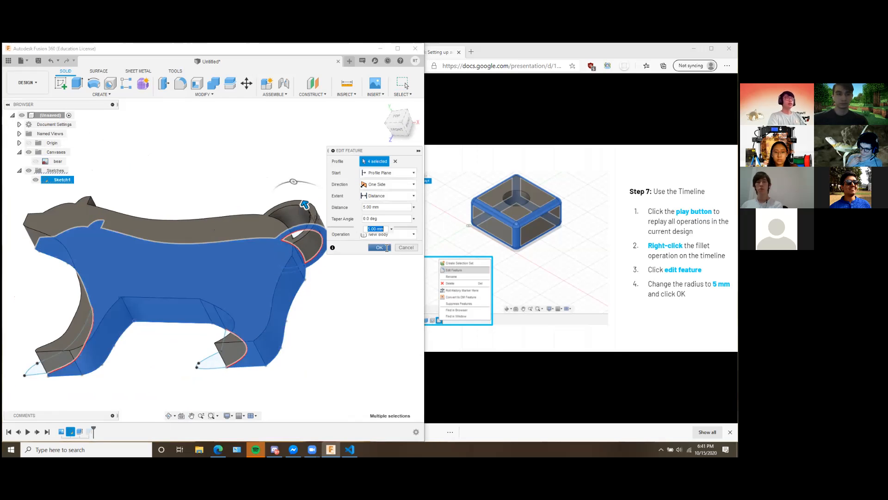
click(379, 247)
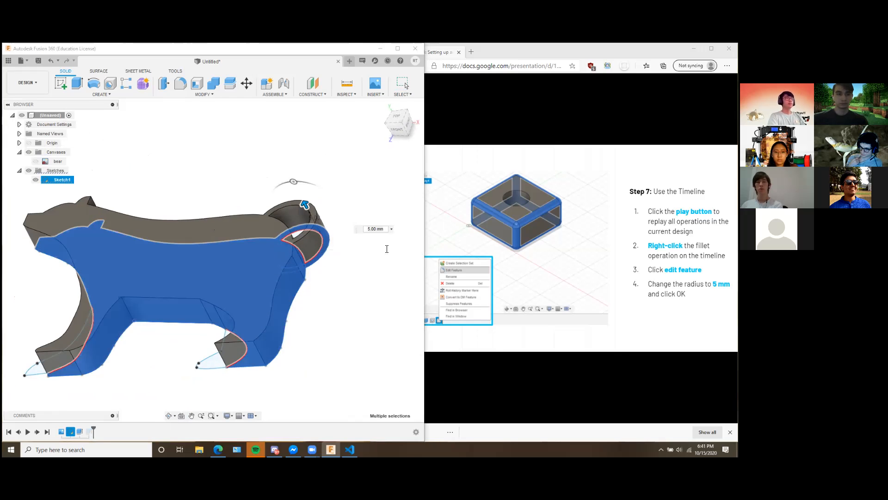
Try a distance of 10 mm for the combined body and tail extrusion and view the thickness from the side.
right_click(80, 432)
click(102, 355)
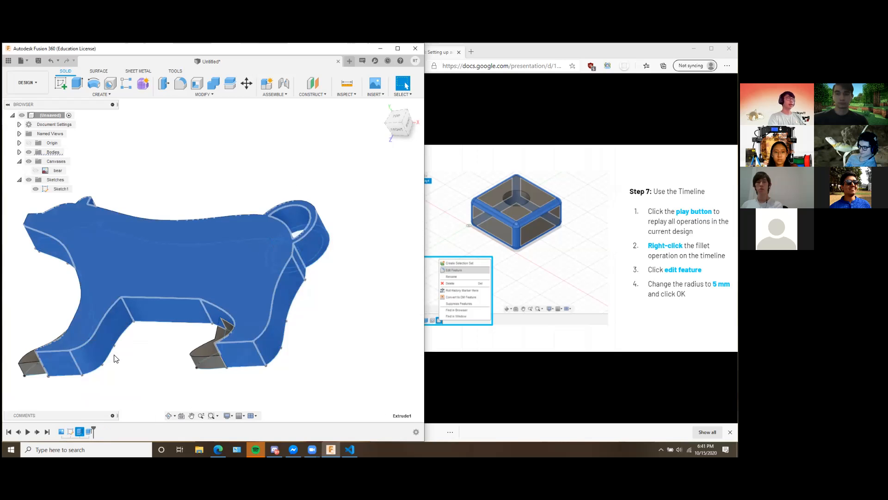
click(366, 206)
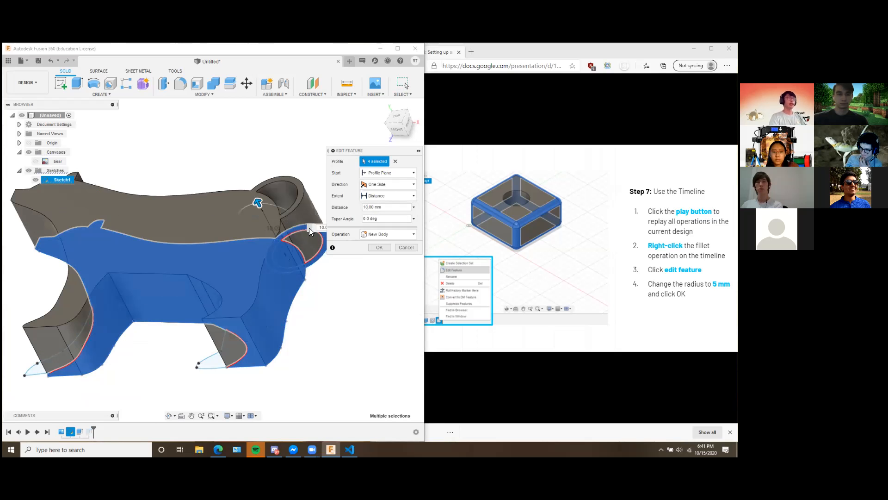
click(378, 248)
shift+middle_drag(313, 232, 343, 280)
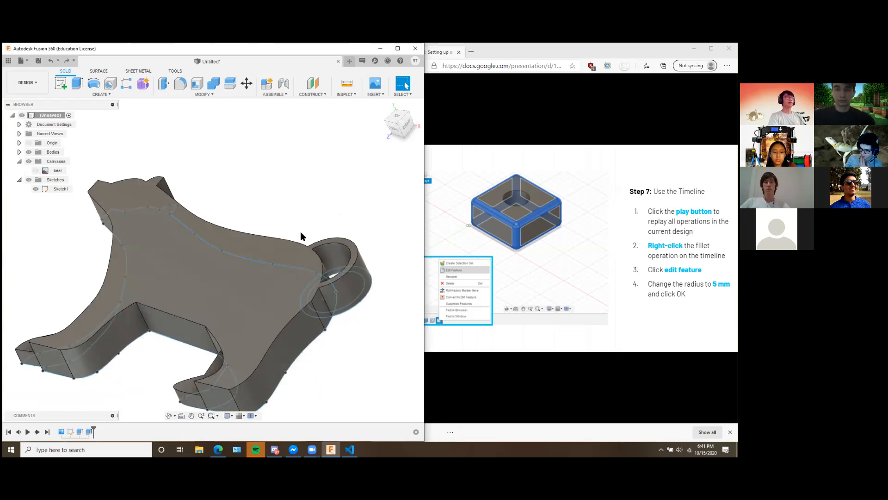
Examine the extruded bear body and tail ring from above, from the front and from several oblique angles.
shift+middle_drag(301, 235, 312, 272)
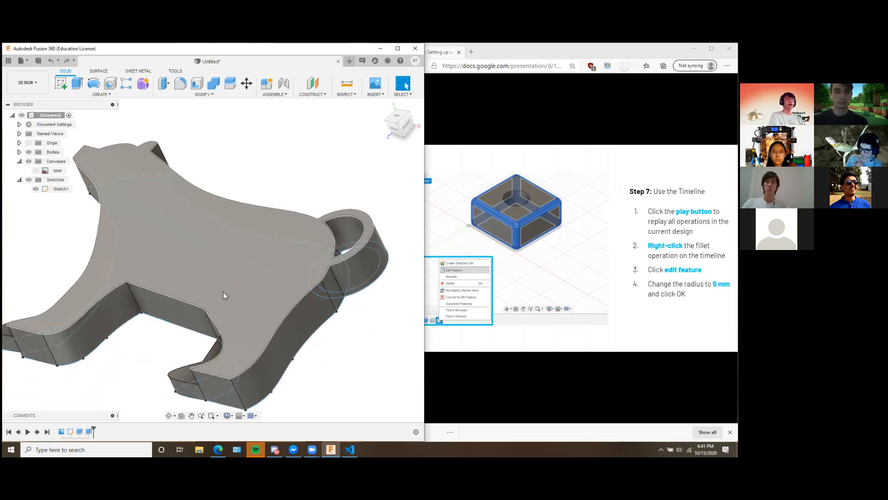
shift+middle_drag(255, 291, 287, 329)
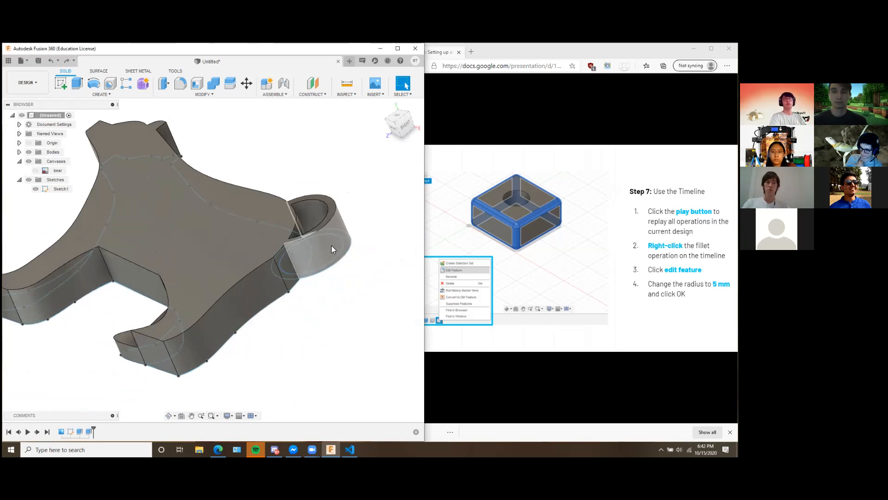
shift+middle_drag(322, 340, 337, 324)
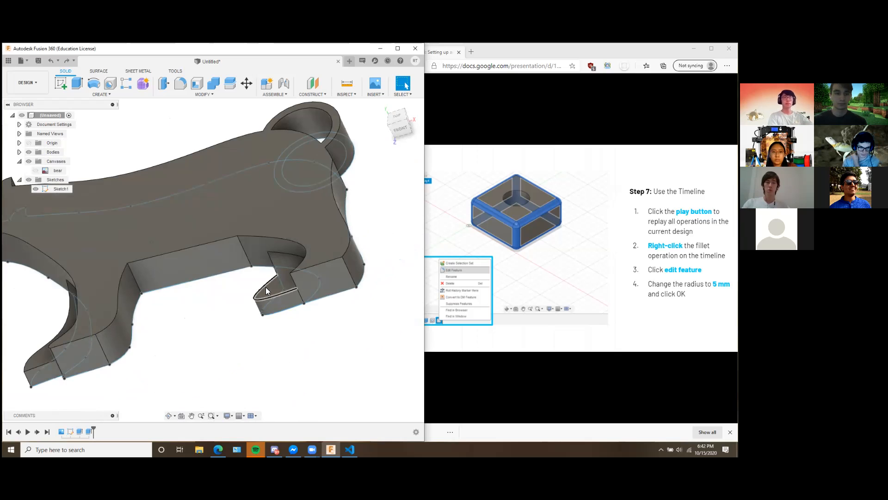
middle_drag(168, 296, 283, 323)
scroll(277, 306, down, 5)
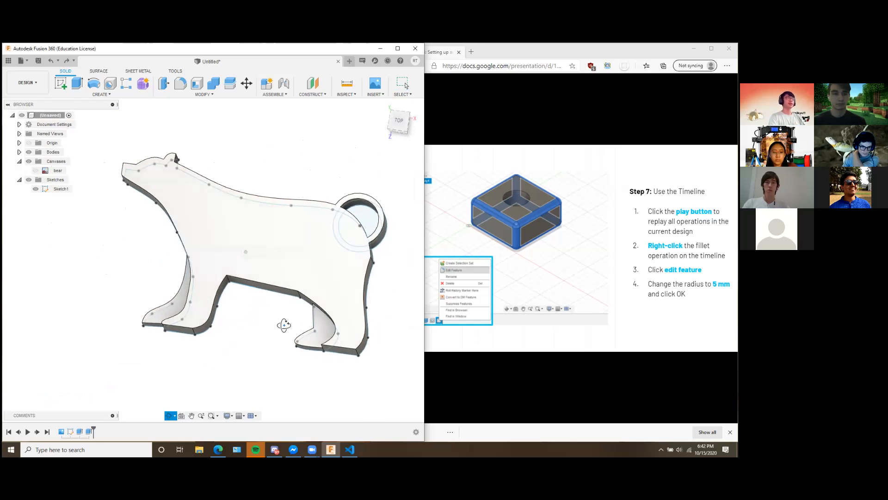
click(382, 107)
click(203, 290)
click(243, 260)
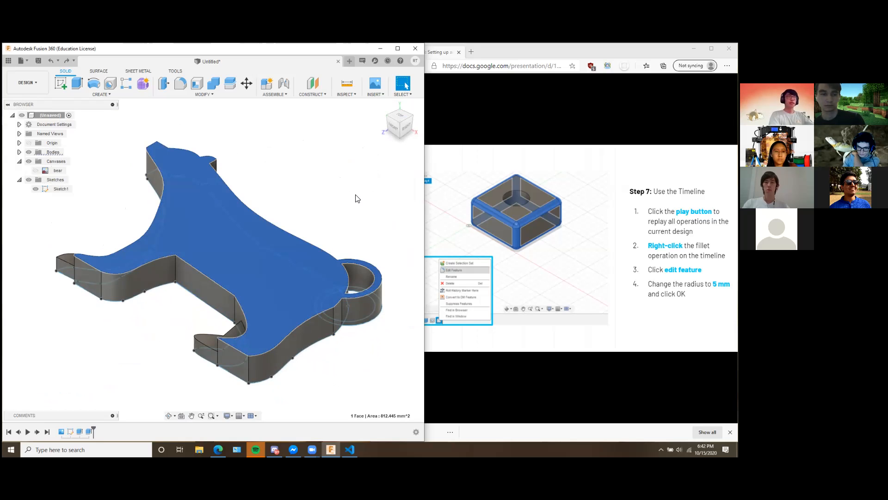
click(361, 205)
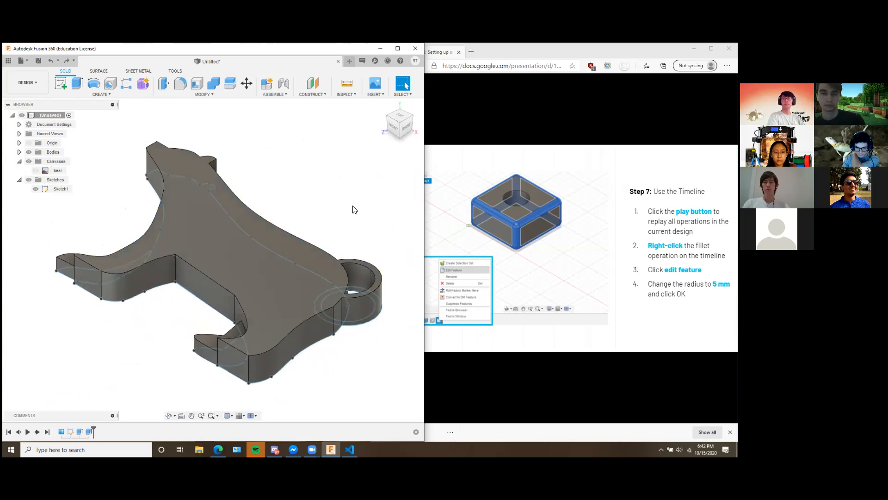
shift+middle_drag(263, 247, 323, 250)
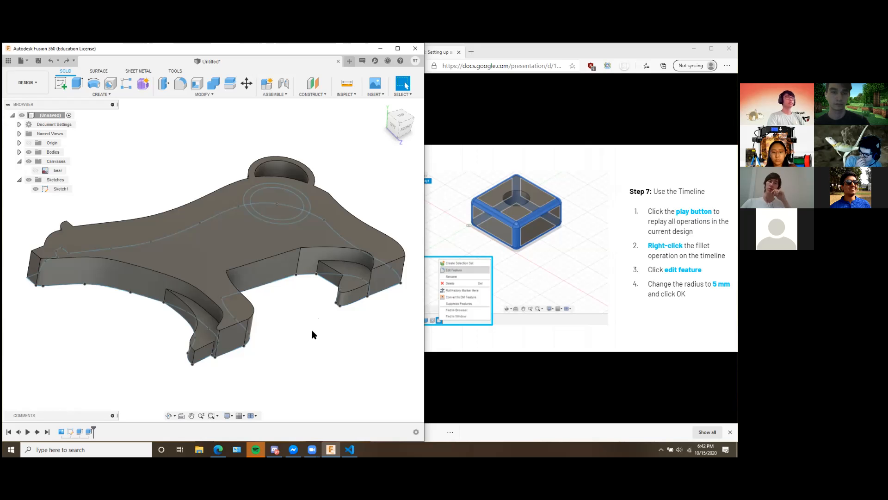
shift+middle_drag(354, 353, 332, 349)
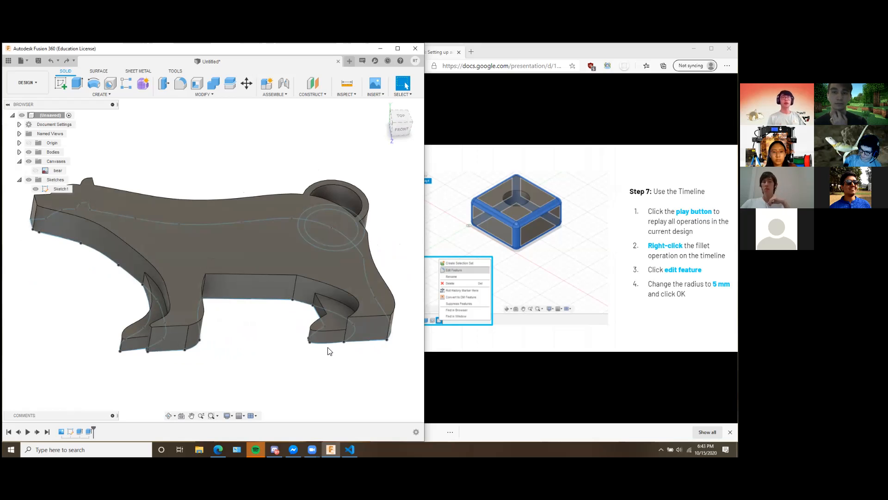
Add a circle centred on the spline point of the bear's back in the original sketch, and inspect its profile against the solid.
right_click(70, 431)
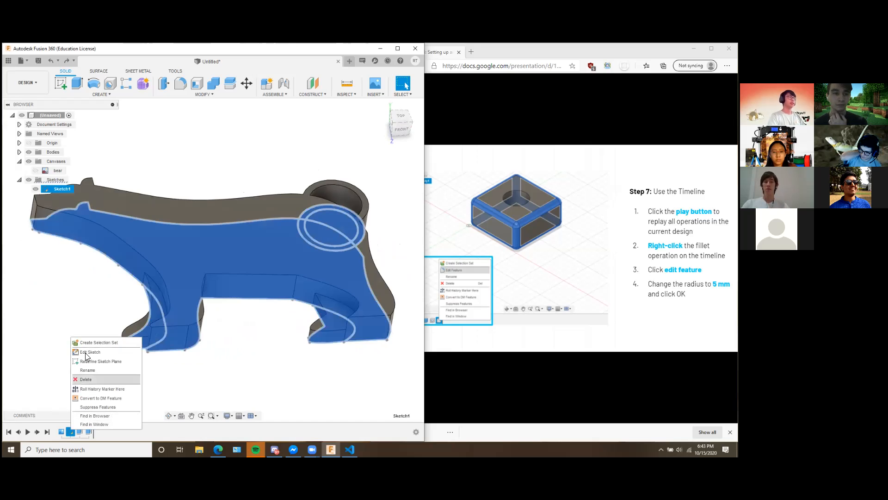
click(92, 352)
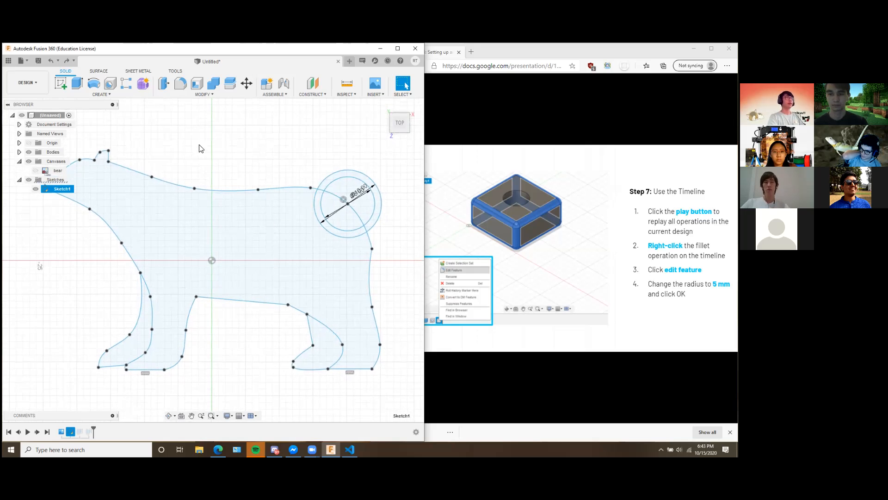
middle_drag(199, 145, 117, 160)
middle_drag(112, 202, 176, 202)
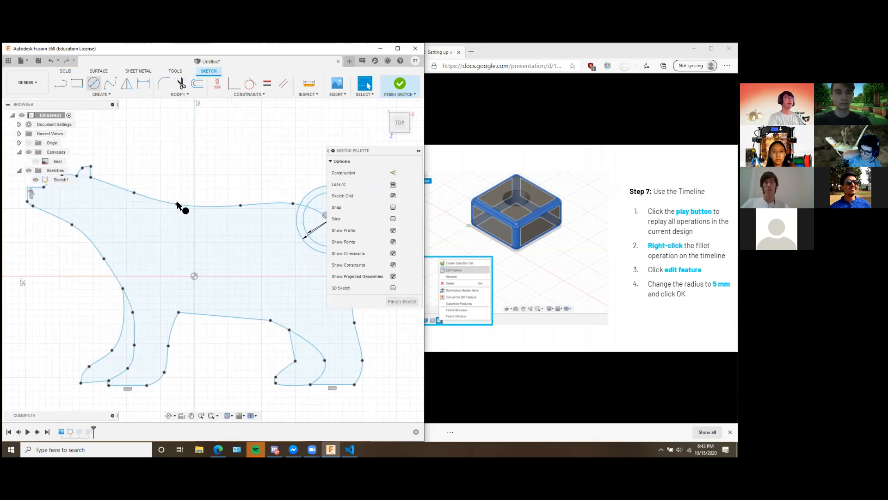
click(94, 84)
click(177, 204)
click(189, 167)
click(401, 88)
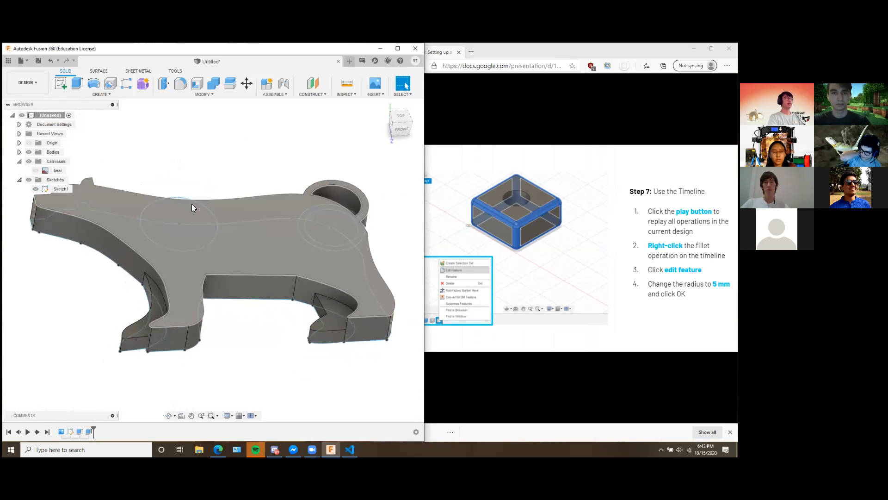
shift+middle_drag(283, 172, 272, 215)
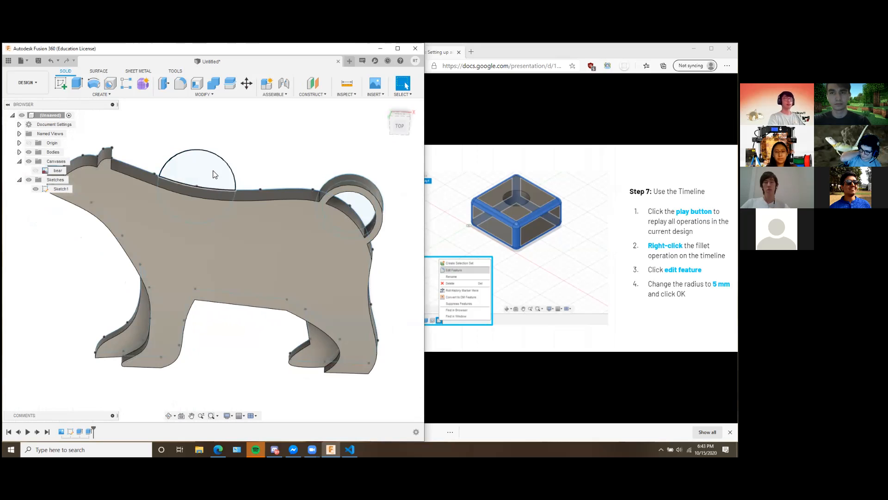
shift+middle_drag(277, 171, 217, 174)
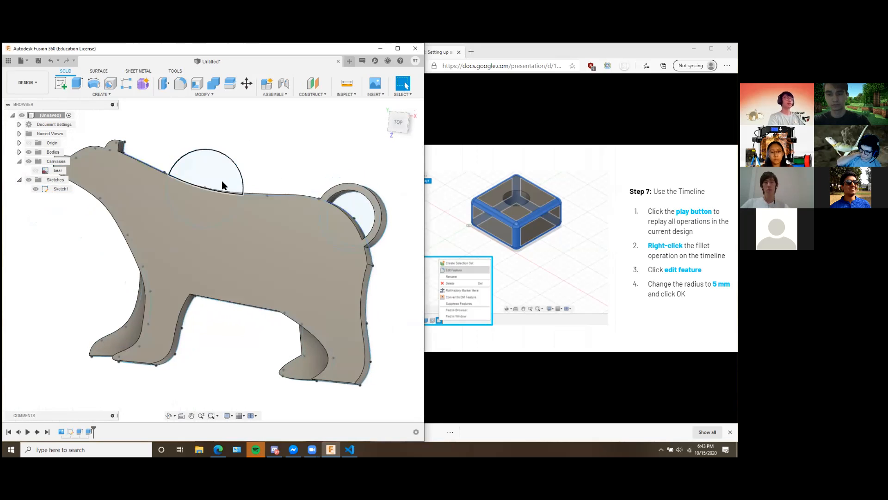
shift+middle_drag(278, 178, 209, 212)
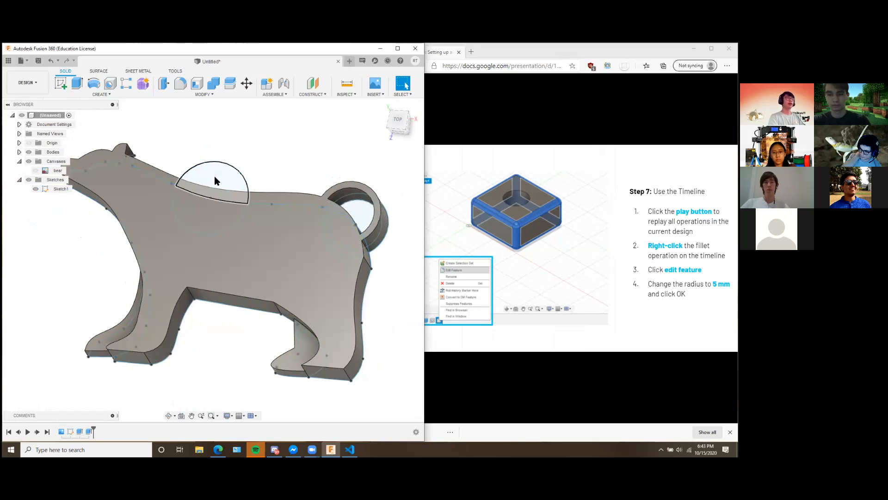
Reopen the bear sketch, remove the circle, and pull the back's spline point down into a deep dip before finishing the sketch.
double_click(70, 432)
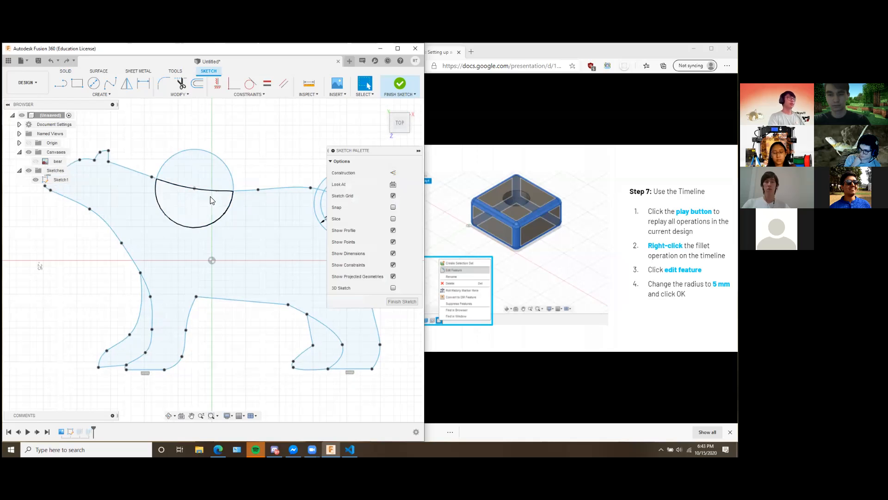
middle_drag(196, 187, 246, 183)
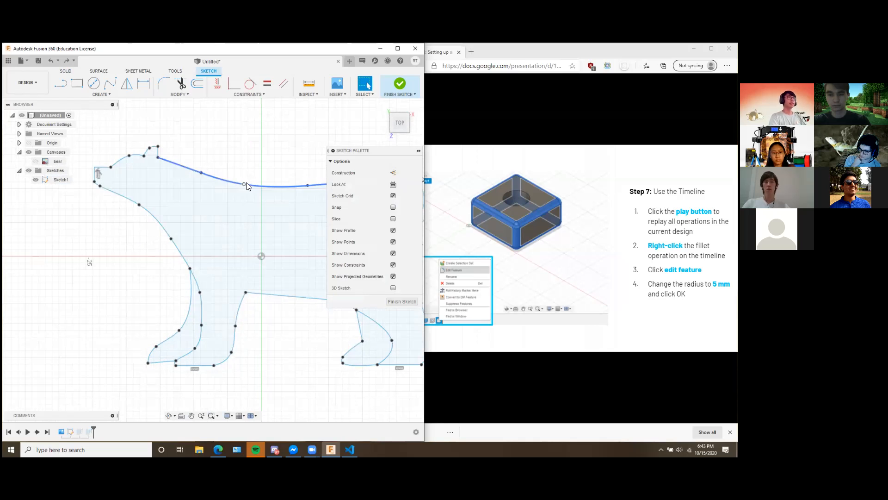
click(245, 184)
drag(244, 184, 240, 238)
mouse_move(218, 163)
middle_down()
mouse_move(153, 164)
mouse_move(122, 153)
middle_up()
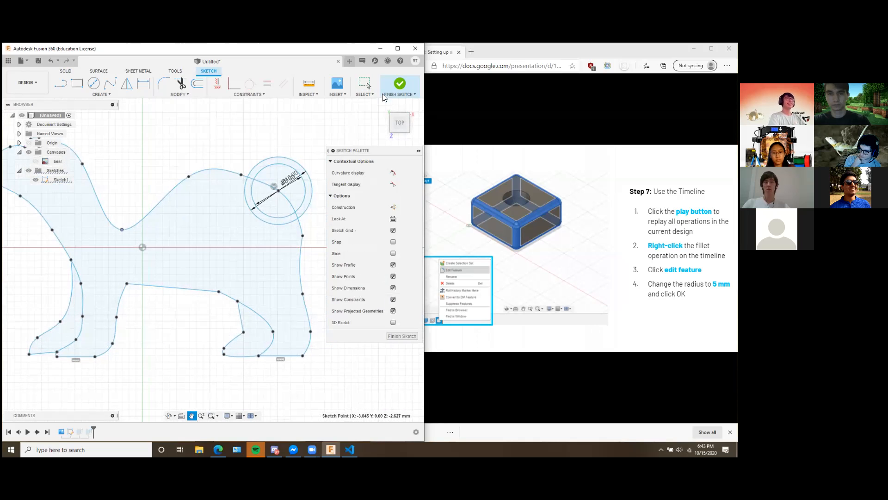
click(397, 86)
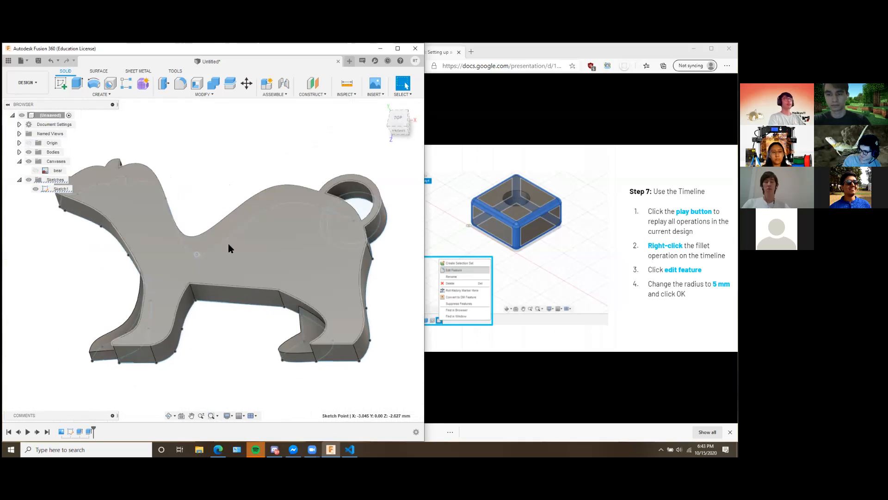
Try reducing the main body extrusion to 0 mm, examine the selected sketch profiles, and cancel the edit.
right_click(79, 431)
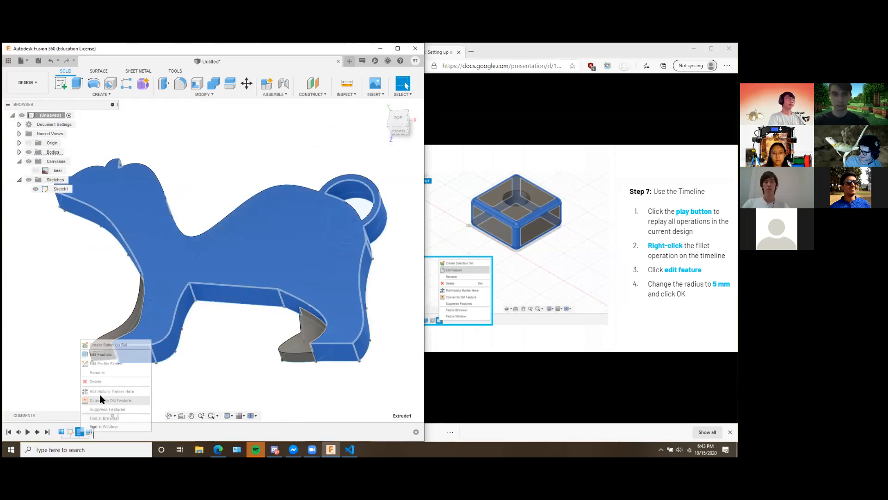
click(95, 342)
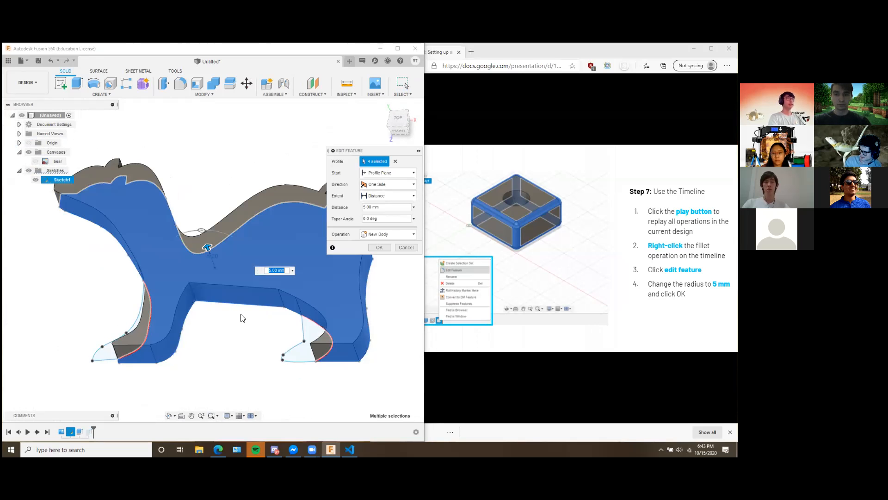
drag(208, 246, 215, 266)
middle_drag(223, 333, 158, 315)
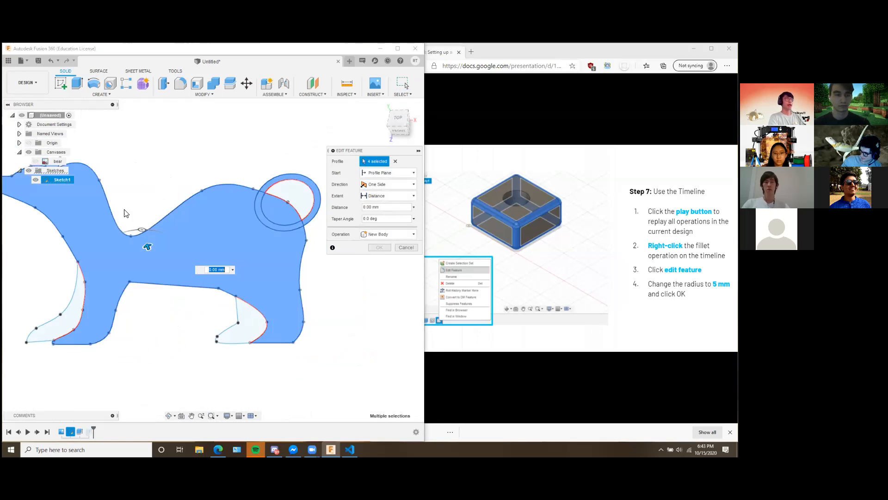
middle_drag(130, 194, 185, 179)
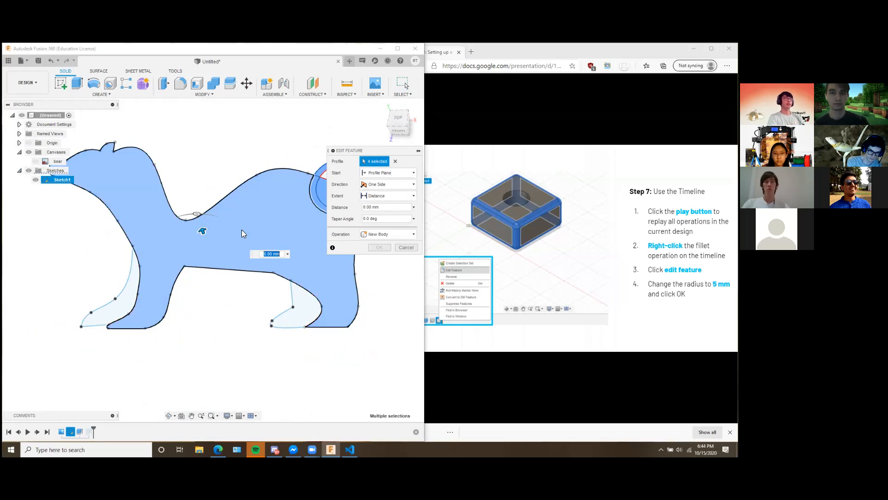
scroll(170, 262, up, 5)
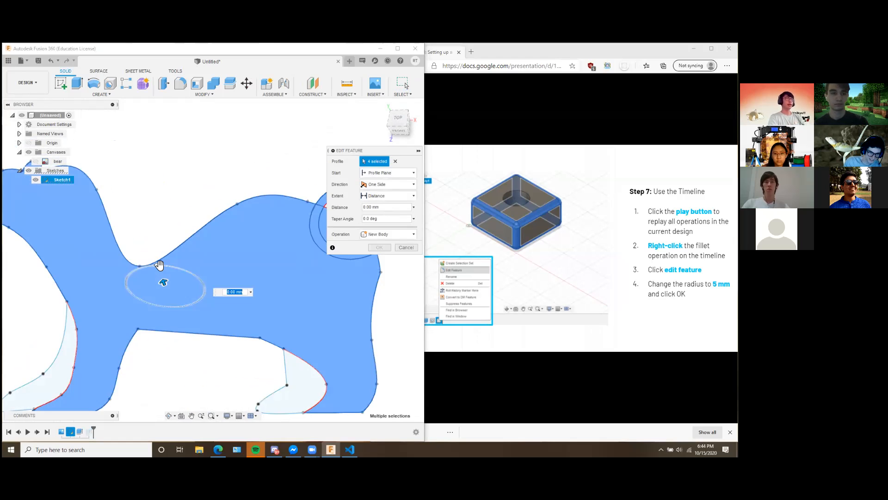
middle_drag(216, 215, 246, 195)
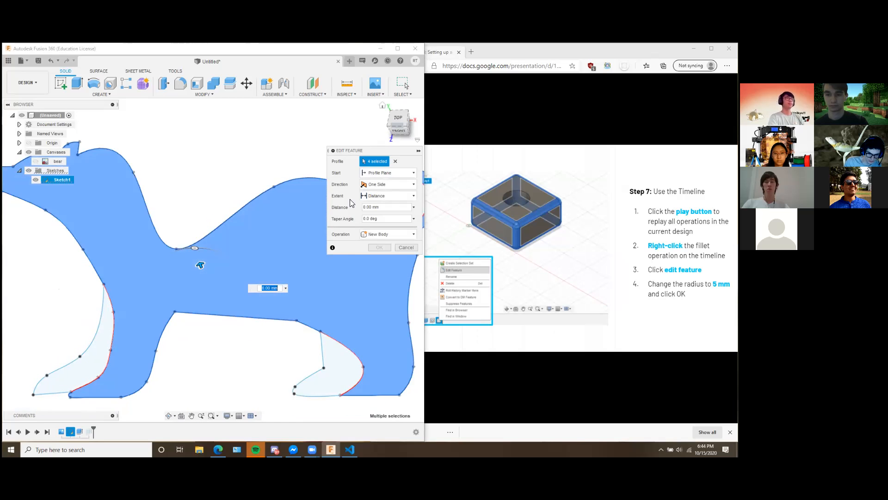
click(405, 247)
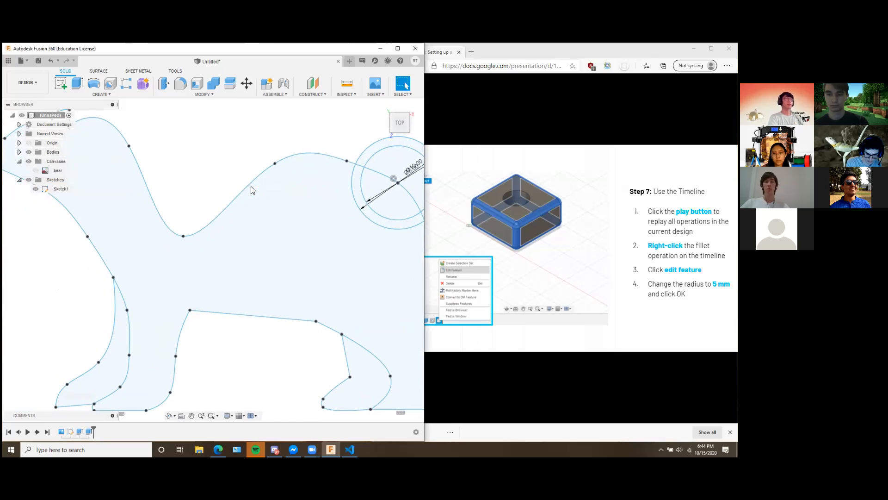
Undo the reshaping of the bear's back spline in the sketch and return to the full solid.
key(ctrl+z)
key(ctrl+z)
click(399, 84)
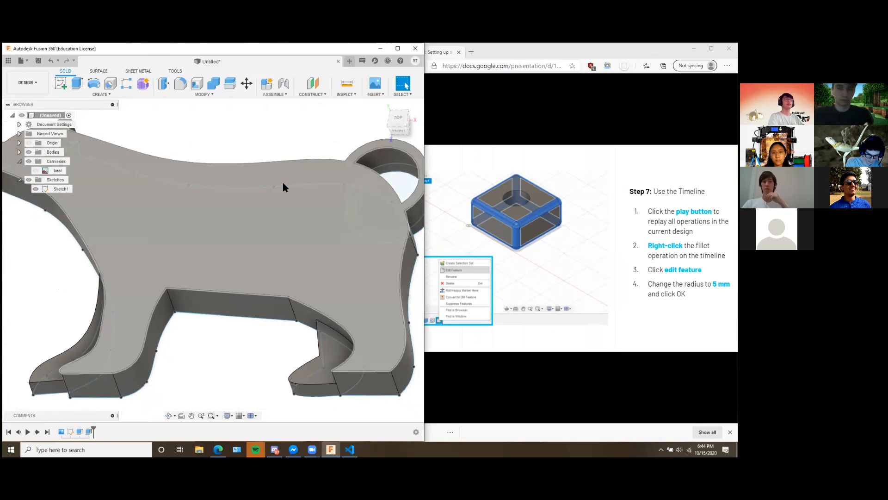
mouse_move(323, 244)
shift+middle_down()
mouse_move(327, 232)
mouse_move(297, 226)
mouse_move(334, 249)
mouse_move(333, 264)
mouse_move(313, 250)
shift+middle_up()
middle_drag(307, 317, 281, 314)
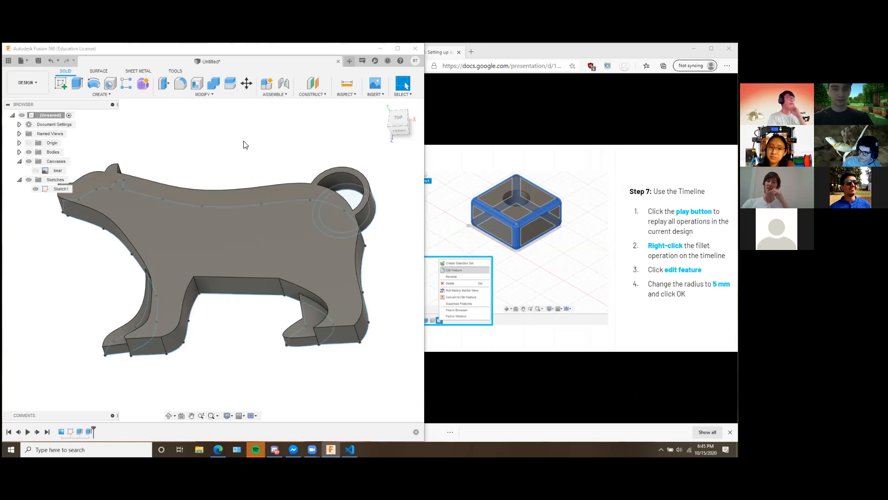
Open the general preferences and review the available pan, zoom and orbit shortcut schemes.
click(412, 63)
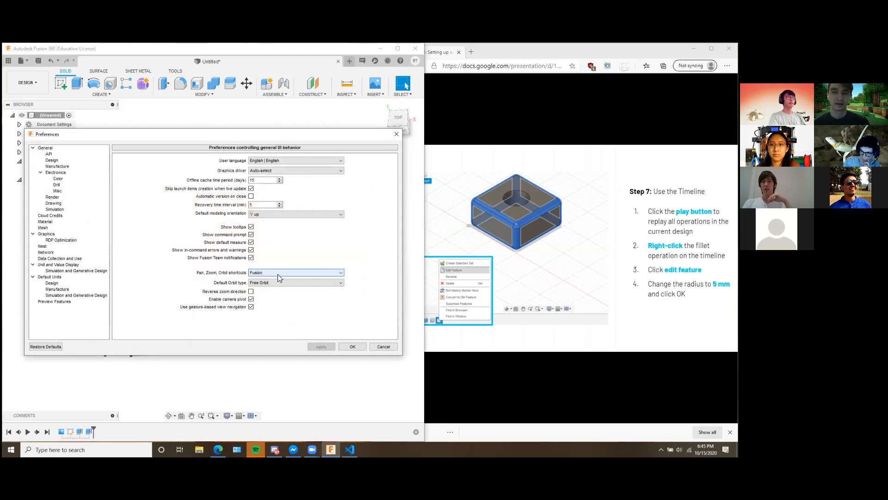
click(278, 274)
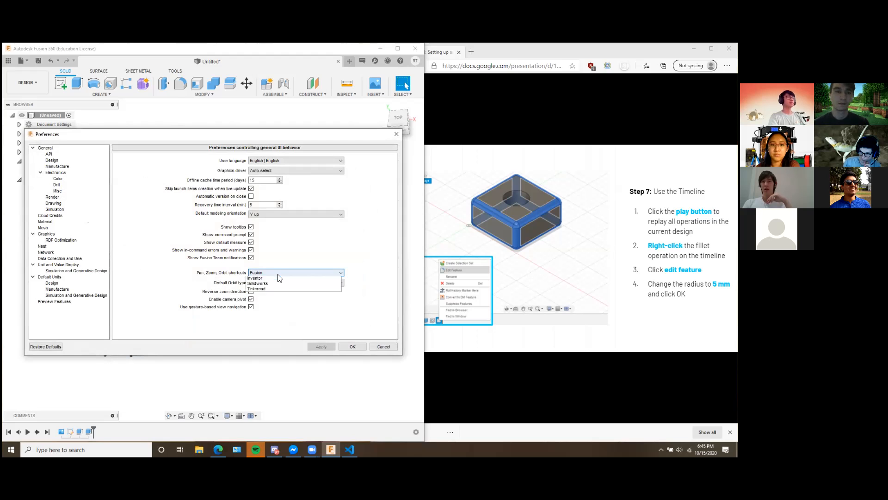
click(278, 274)
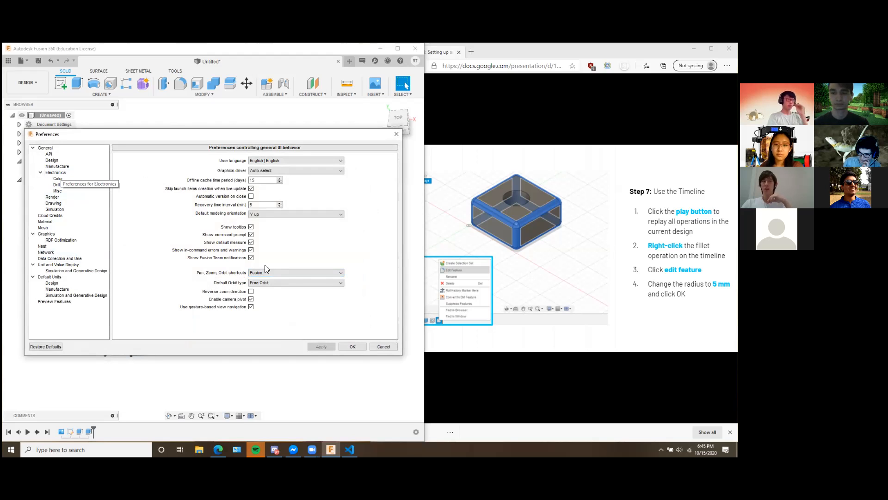
click(295, 277)
click(294, 279)
click(290, 284)
click(289, 285)
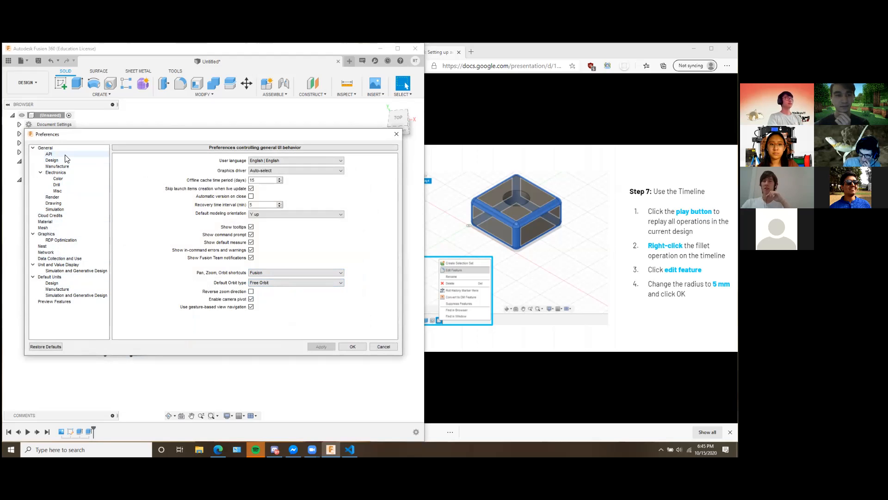
Review the General, API and Design preference pages and close the preferences.
click(45, 147)
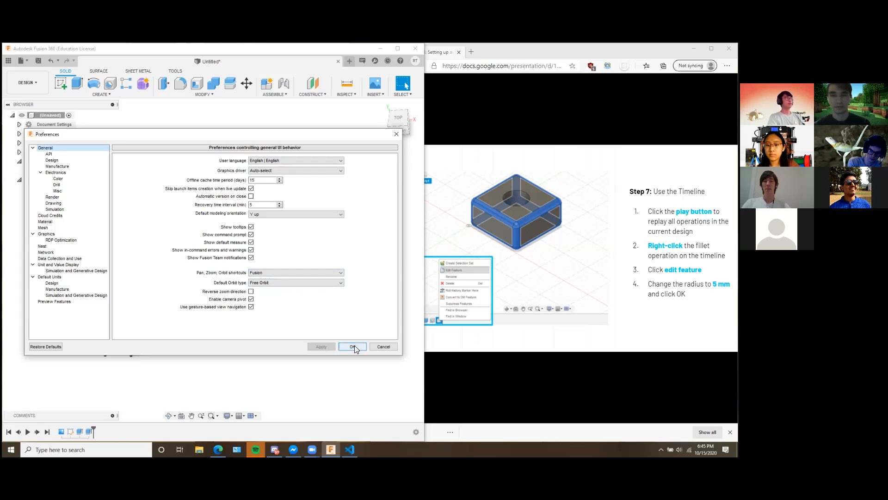
click(49, 153)
click(53, 161)
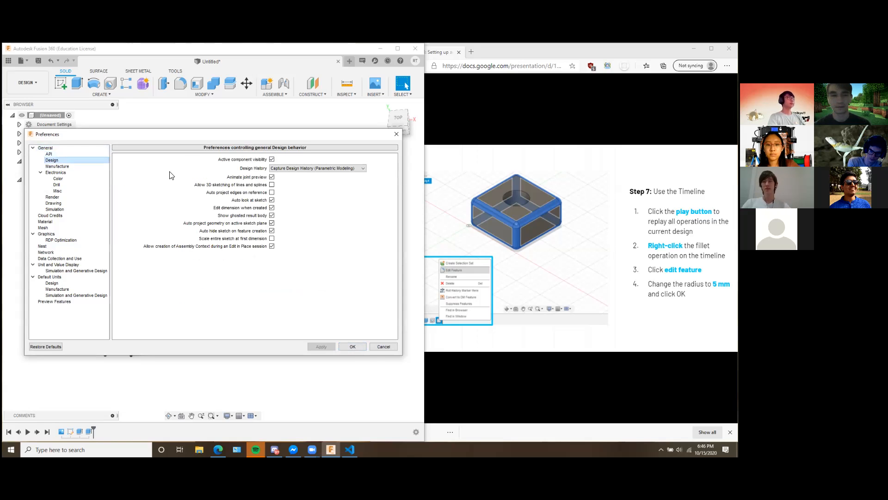
click(352, 347)
shift+middle_drag(359, 387, 209, 281)
click(176, 224)
shift+middle_drag(258, 295, 325, 359)
click(287, 360)
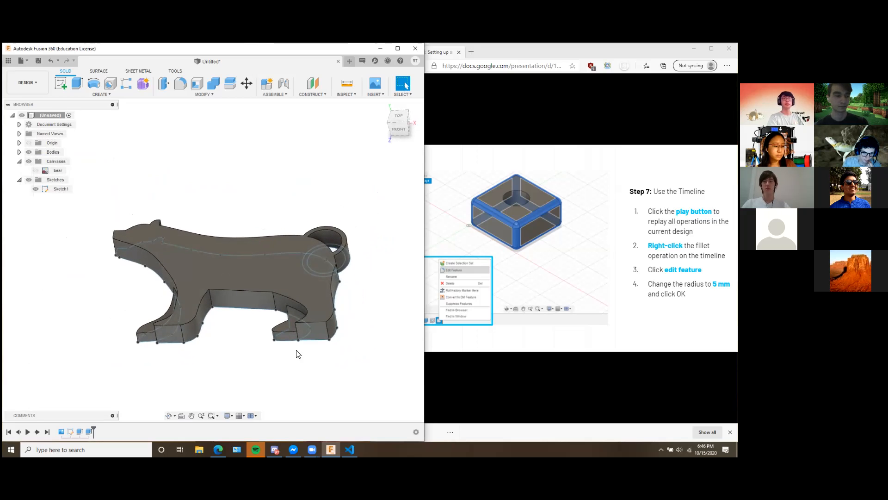
Examine the recessed face beside the bear's hind leg from a slightly different angle and clear the face selection.
click(286, 327)
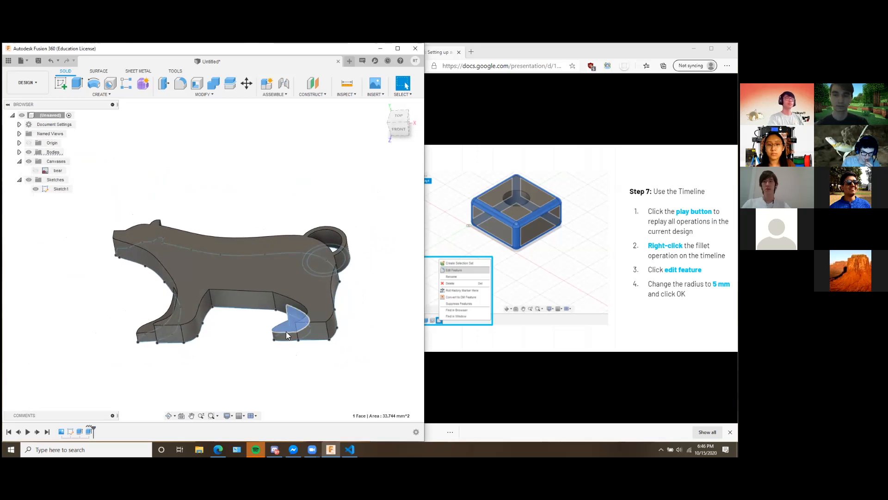
click(286, 331)
click(287, 329)
click(284, 328)
shift+middle_drag(287, 341, 304, 382)
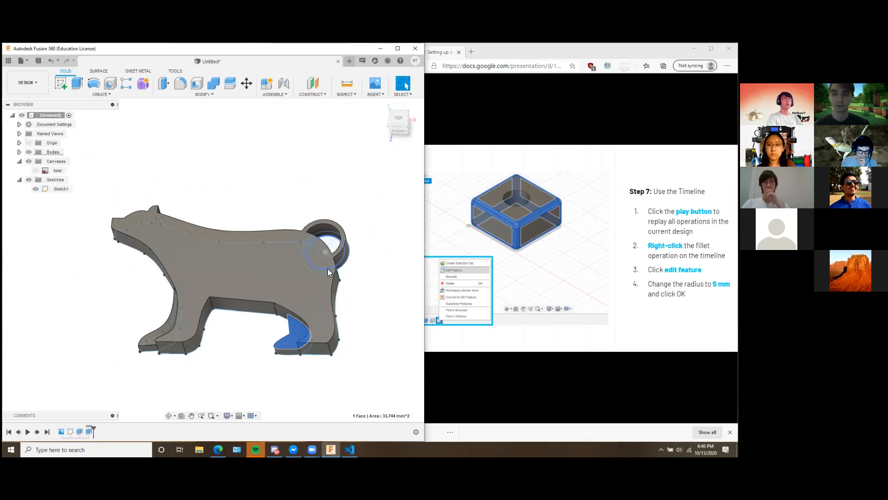
click(285, 267)
click(283, 189)
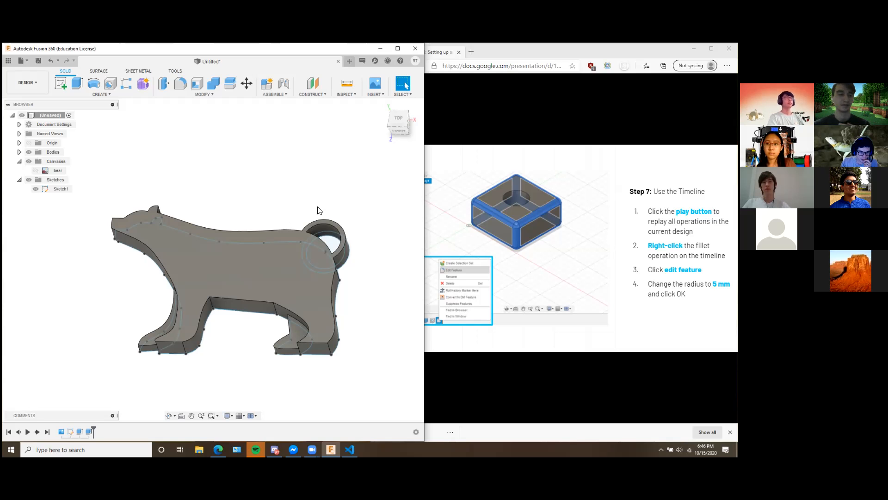
Examine the bear's large flat body face, leg sides and ring tail from several viewing angles.
mouse_move(353, 235)
shift+middle_down()
mouse_move(370, 218)
mouse_move(348, 237)
mouse_move(342, 226)
shift+middle_up()
click(256, 237)
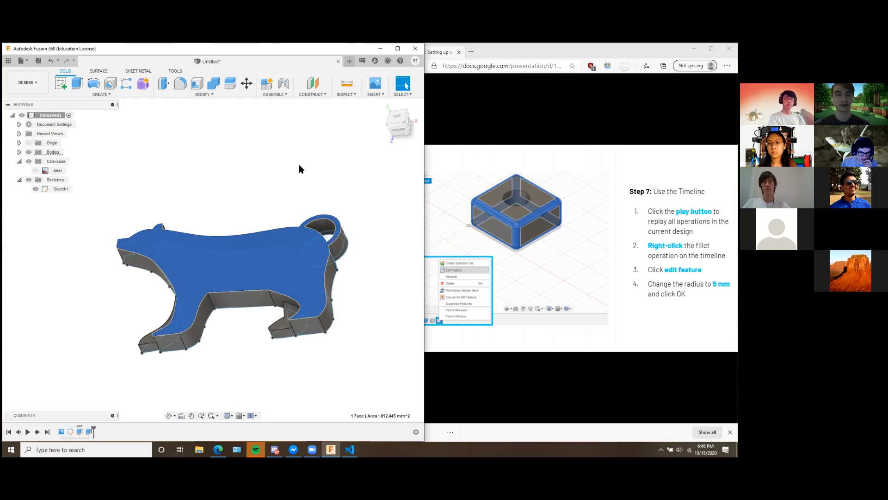
middle_drag(272, 198, 303, 187)
click(302, 190)
shift+middle_drag(342, 207, 328, 232)
scroll(329, 205, down, 1)
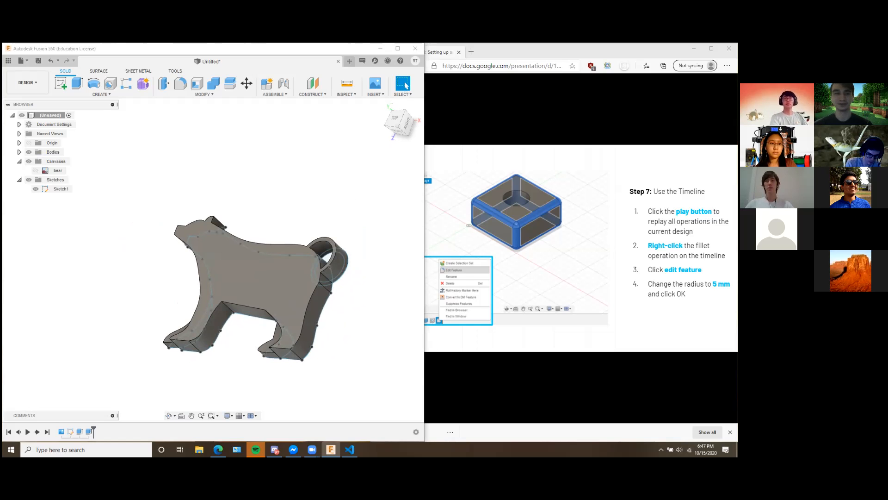
click(375, 321)
middle_drag(375, 321, 350, 292)
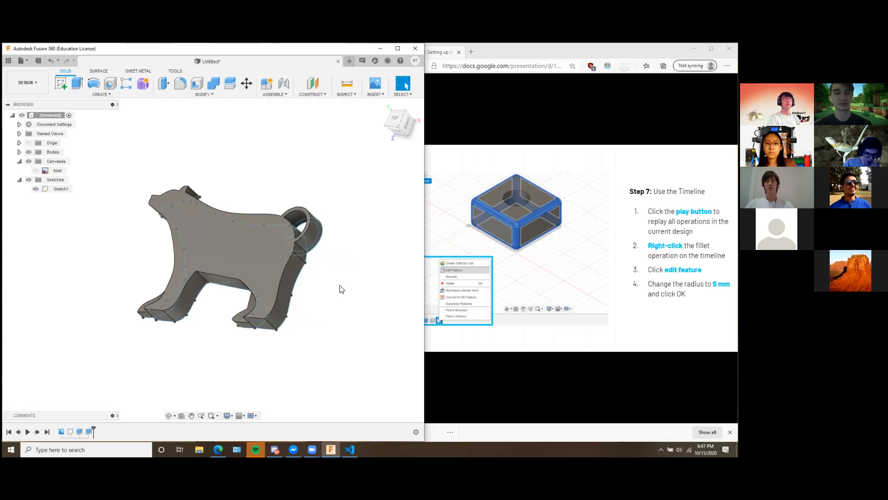
click(316, 230)
mouse_move(354, 268)
shift+middle_down()
mouse_move(376, 252)
mouse_move(363, 263)
mouse_move(370, 269)
shift+middle_up()
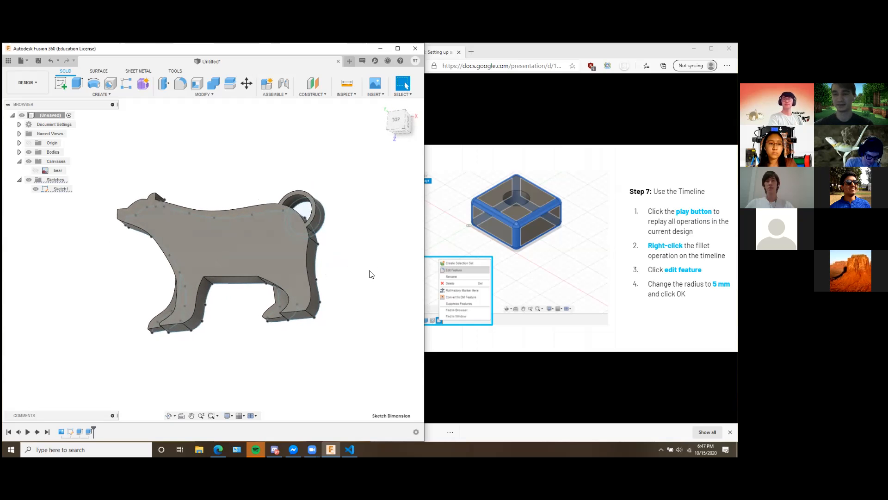
click(245, 241)
shift+middle_drag(374, 205, 353, 225)
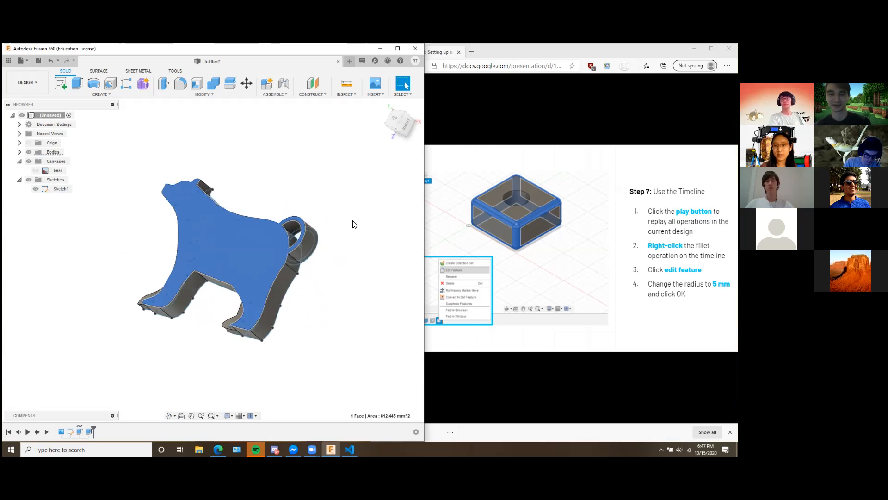